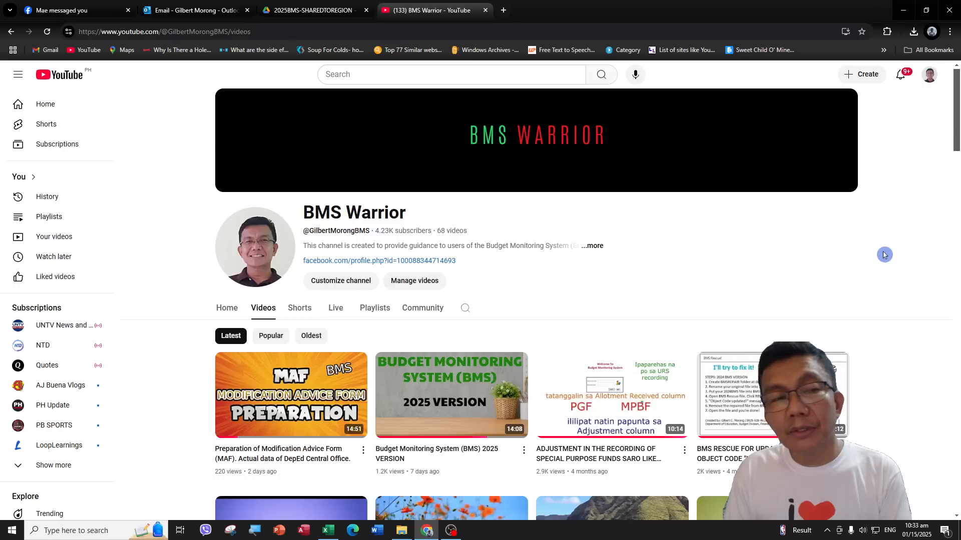
Step: On the BMS Users Only Facebook group tab, close one chat window and minimize the other
{"action": "left_click", "coordinate": [68, 11]}
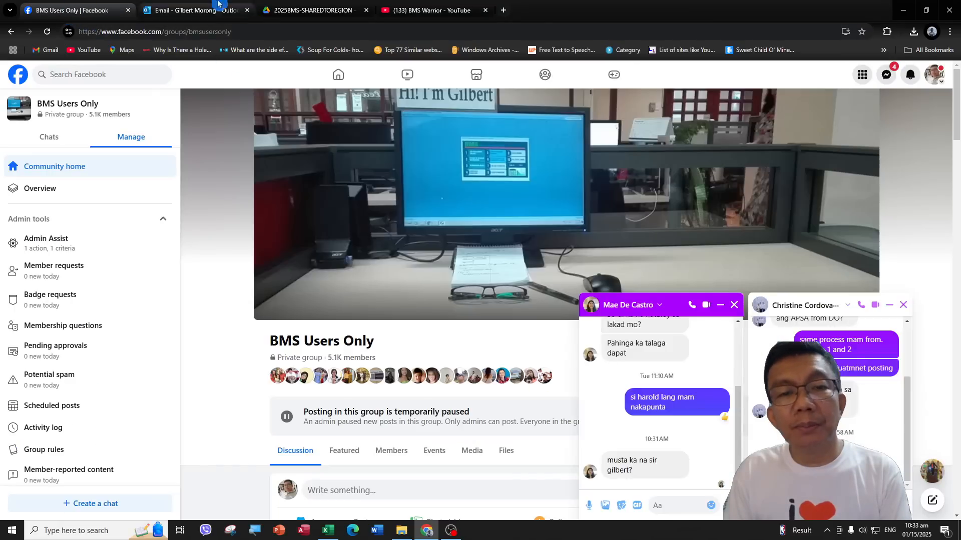
{"action": "left_click", "coordinate": [731, 303]}
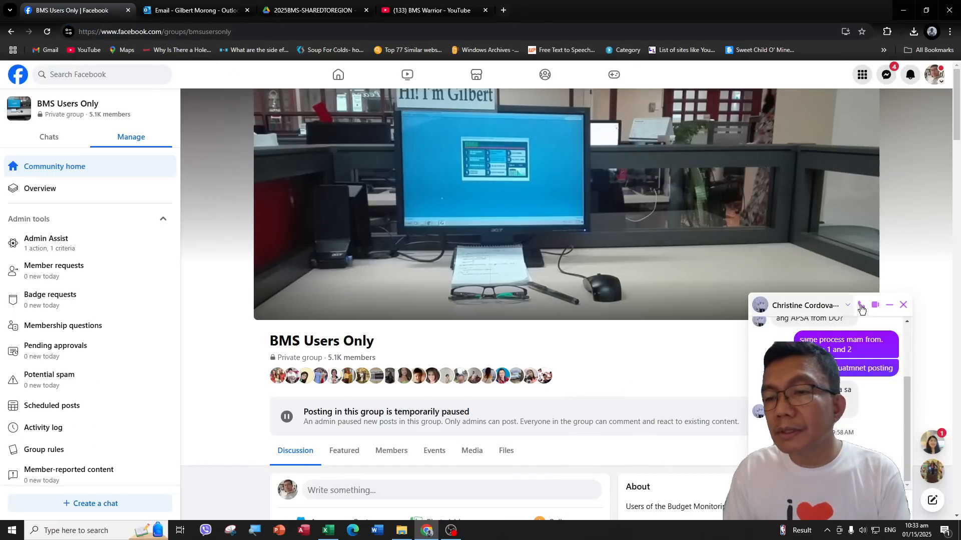
{"action": "left_click", "coordinate": [889, 304]}
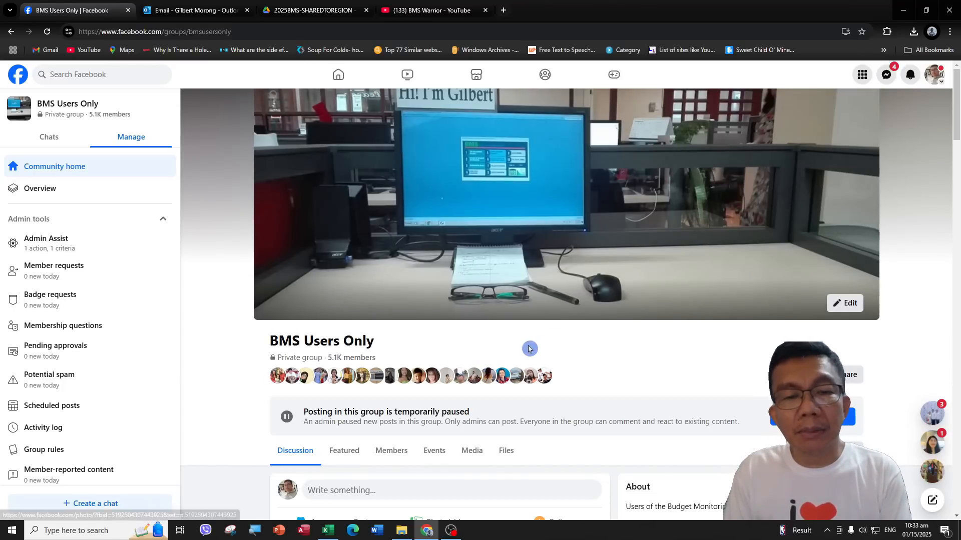
Step: Scroll the group feed to the BMS RESCUE update and MAF preparation video posts
{"action": "scroll", "coordinate": [528, 349], "scroll_direction": "down", "scroll_amount": 20}
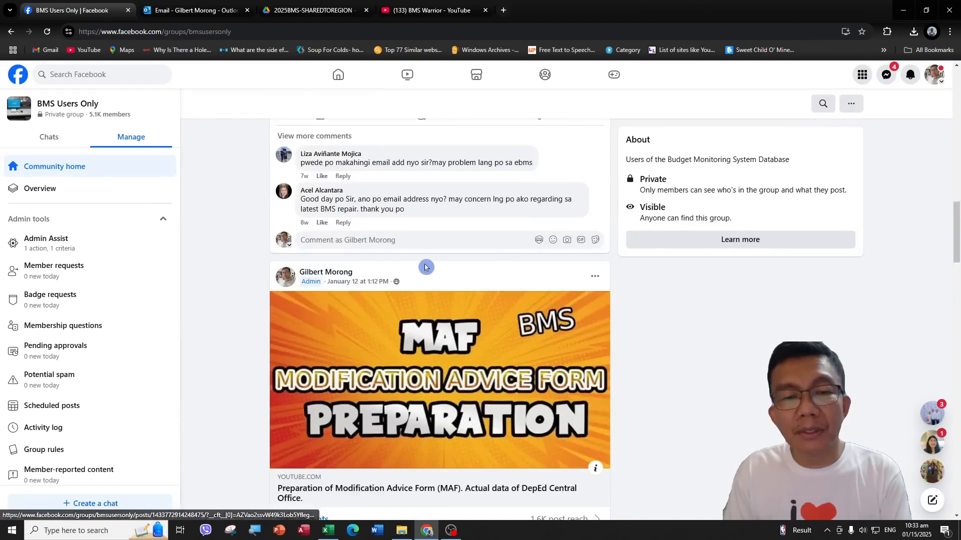
{"action": "scroll", "coordinate": [426, 265], "scroll_direction": "up", "scroll_amount": 15}
{"action": "scroll", "coordinate": [464, 263], "scroll_direction": "down", "scroll_amount": 4}
{"action": "scroll", "coordinate": [458, 299], "scroll_direction": "up", "scroll_amount": 4}
{"action": "scroll", "coordinate": [458, 299], "scroll_direction": "down", "scroll_amount": 8}
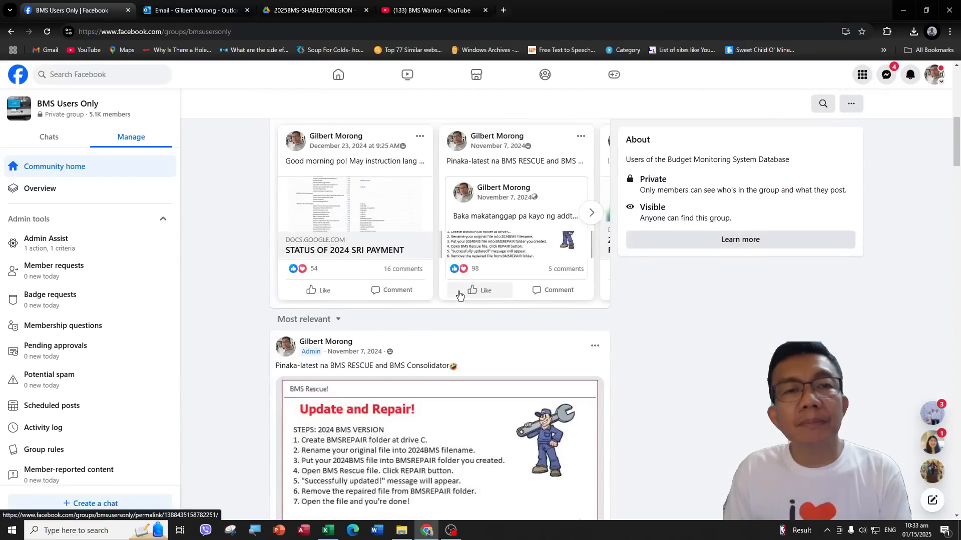
{"action": "scroll", "coordinate": [459, 295], "scroll_direction": "down", "scroll_amount": 8}
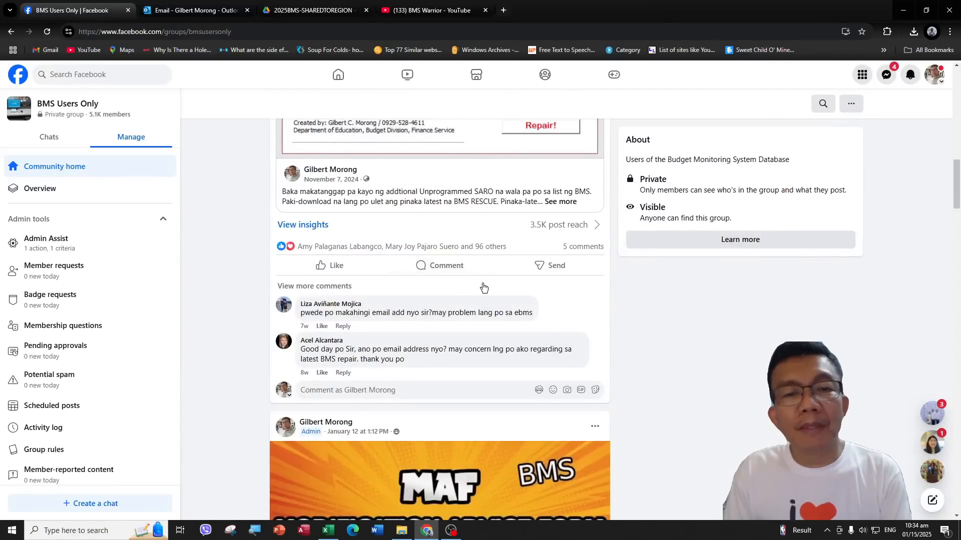
{"action": "scroll", "coordinate": [483, 288], "scroll_direction": "up", "scroll_amount": 10}
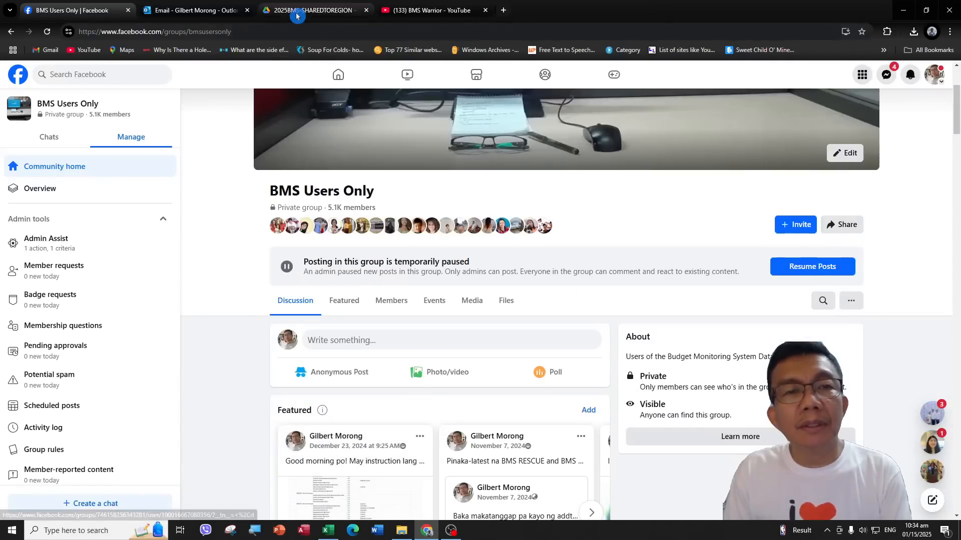
Step: In the 2025BMS-SHAREDTOREGION folder, select 2025BMS - SCHOOL.zip from the DIVISION, REGION and SCHOOL archives
{"action": "left_click", "coordinate": [296, 18]}
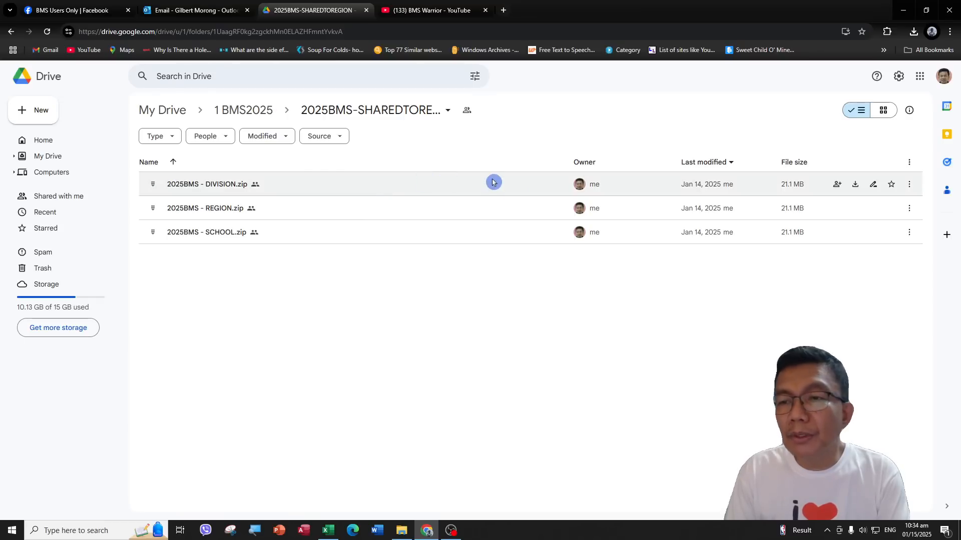
{"action": "left_click", "coordinate": [568, 137]}
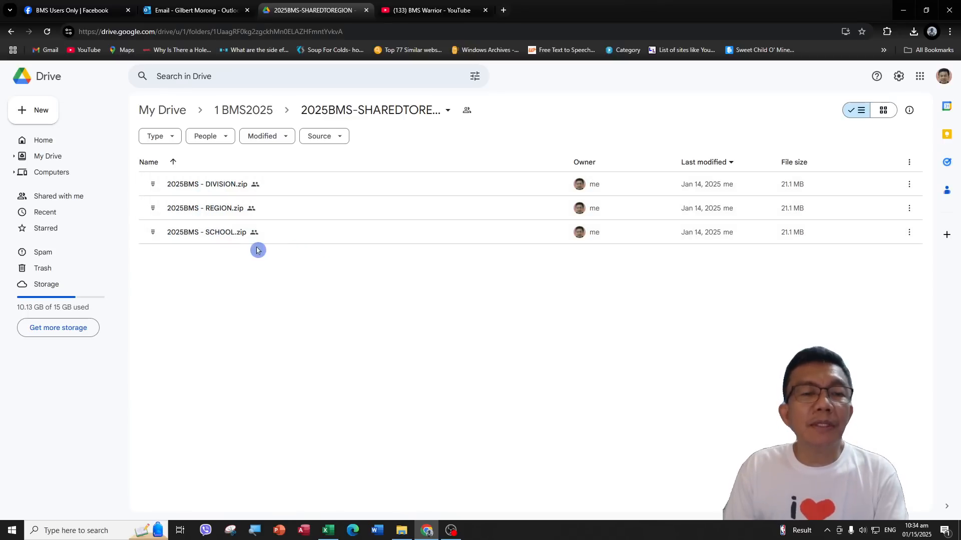
{"action": "left_click", "coordinate": [216, 235]}
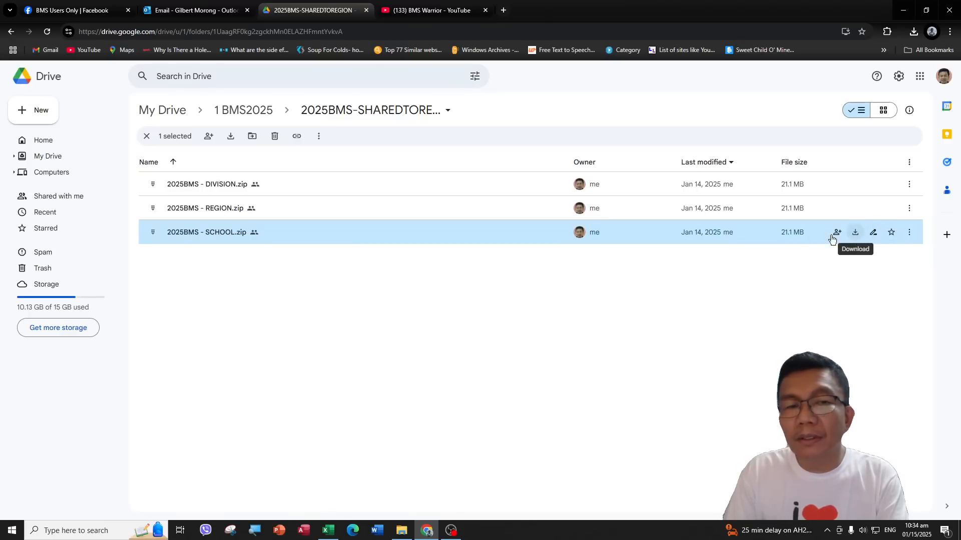
{"action": "left_click", "coordinate": [223, 214]}
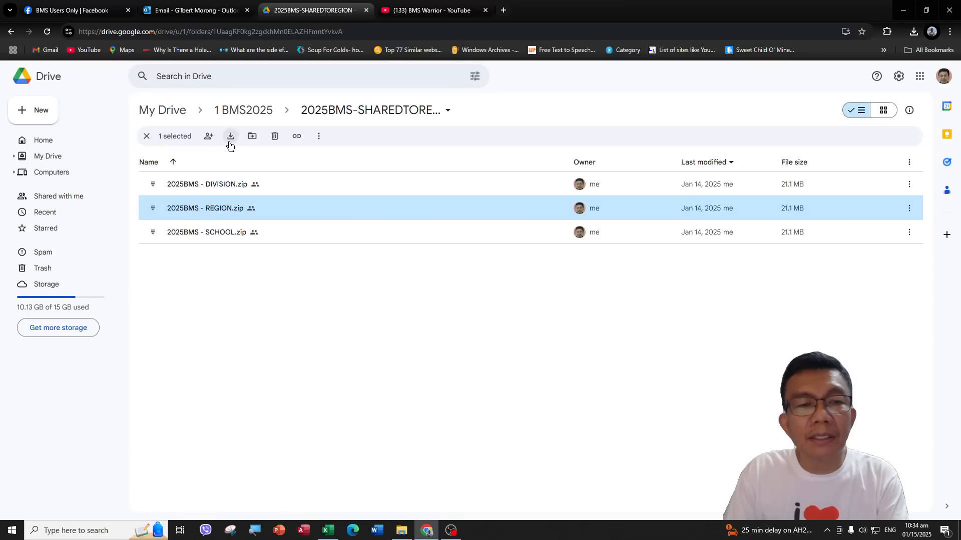
{"action": "left_click", "coordinate": [229, 189]}
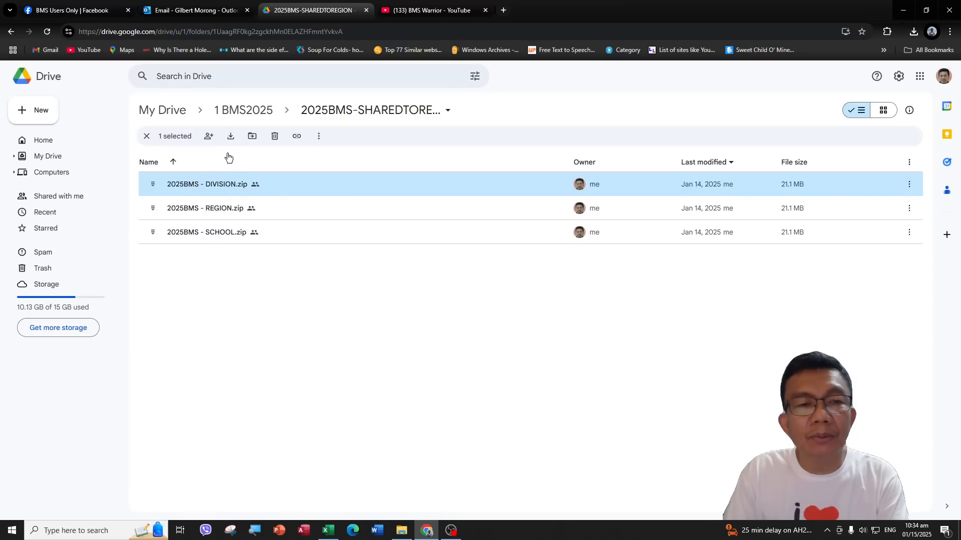
{"action": "left_click", "coordinate": [222, 231]}
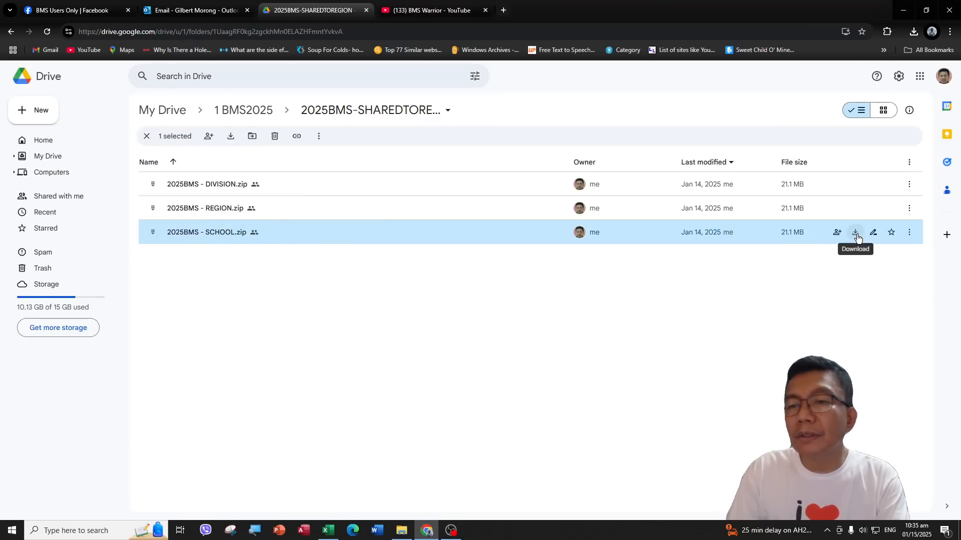
Step: Download 2025BMS - SCHOOL.zip and save it into the DownloadToD folder on drive D
{"action": "left_click", "coordinate": [230, 137]}
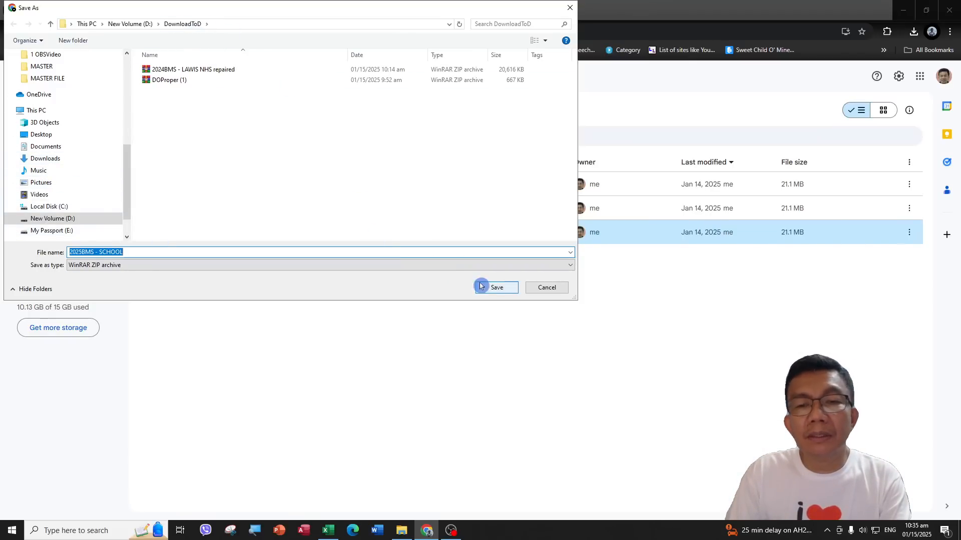
{"action": "left_click", "coordinate": [494, 288]}
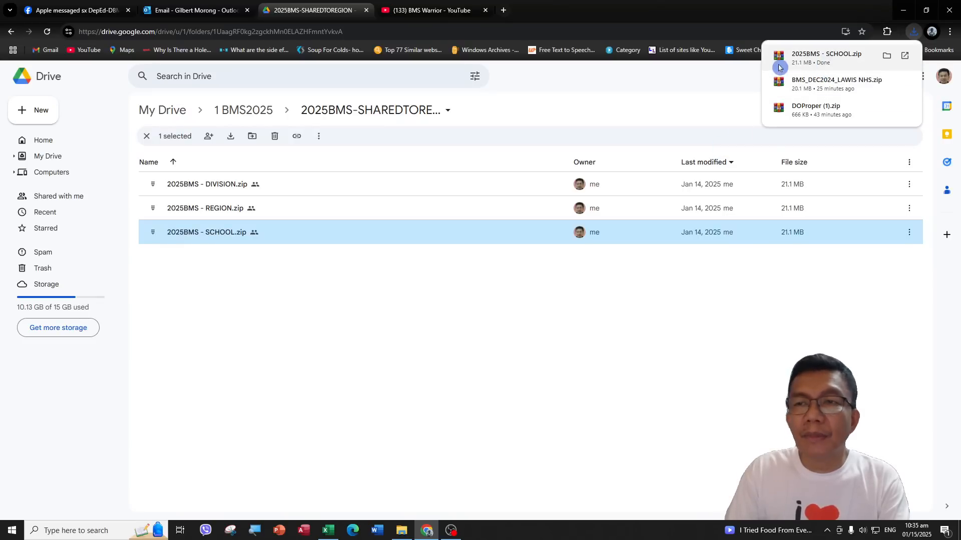
{"action": "left_click", "coordinate": [403, 529]}
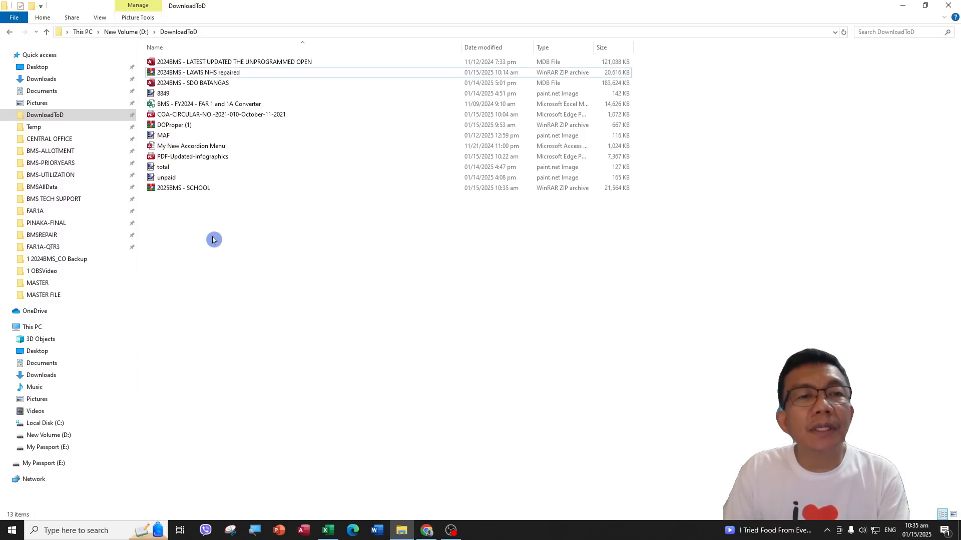
Step: Select the downloaded 2025BMS - SCHOOL archive in DownloadToD and bring up its context menu
{"action": "left_click", "coordinate": [214, 32]}
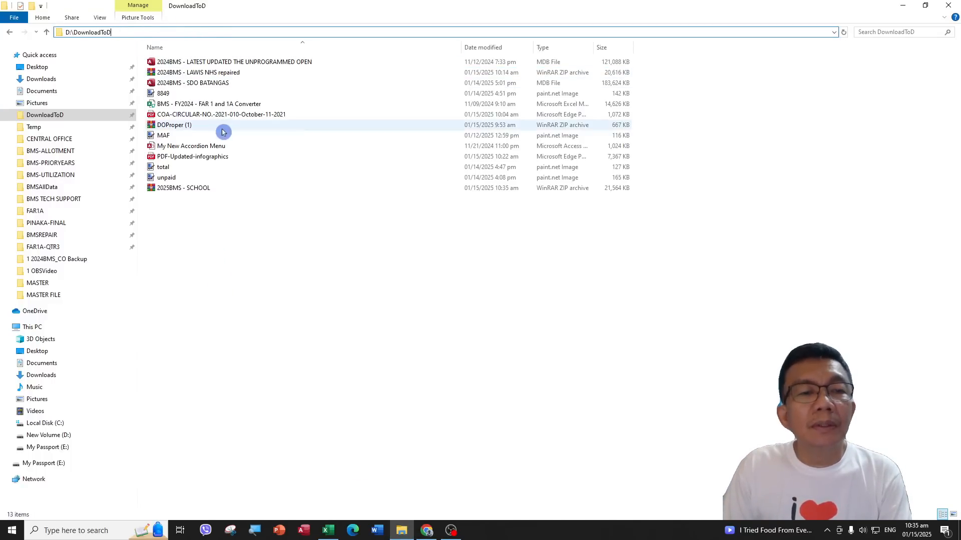
{"action": "left_click", "coordinate": [202, 191]}
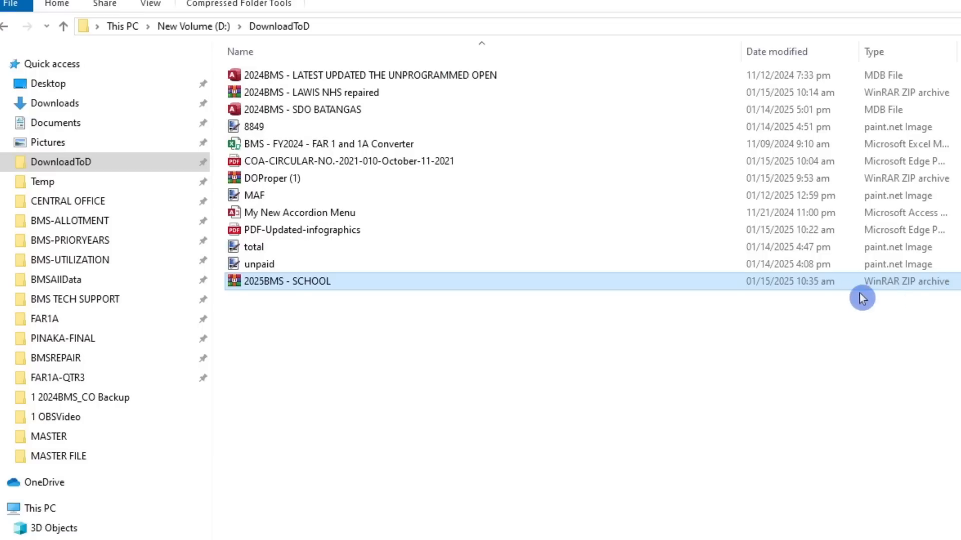
{"action": "right_click", "coordinate": [305, 284]}
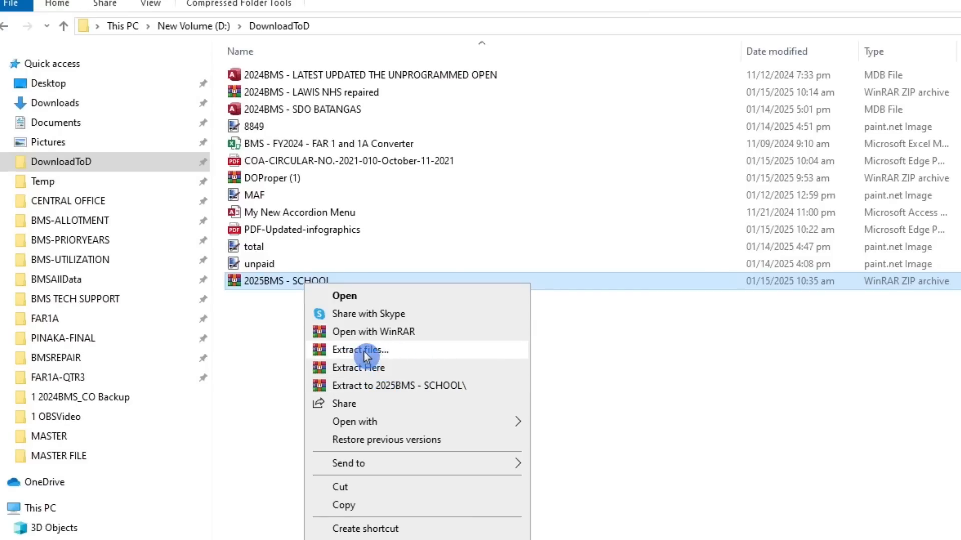
Step: Extract the archive to a 2025BMS - SCHOOL folder and verify it holds the 2025BMS - SCHOOL .mdb file
{"action": "left_click", "coordinate": [406, 350]}
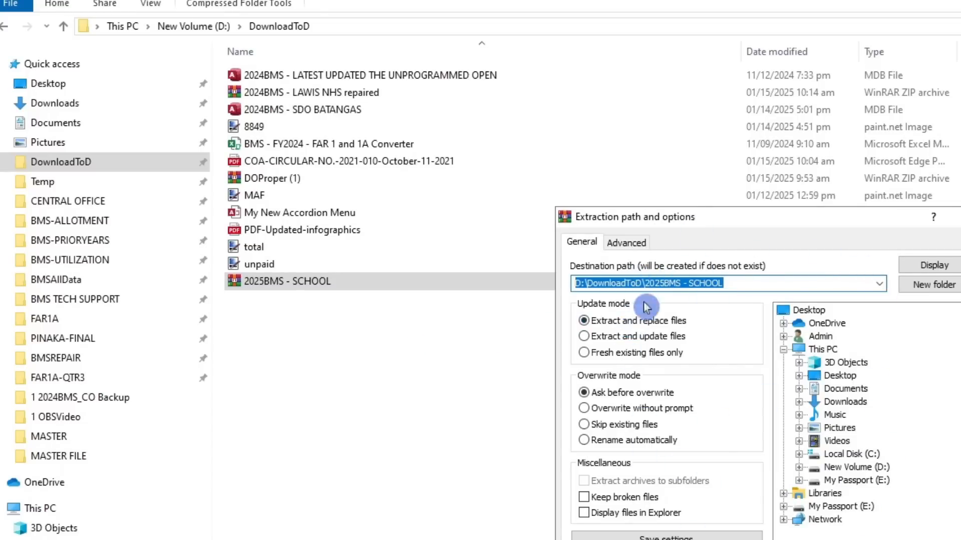
{"action": "left_click", "coordinate": [870, 539]}
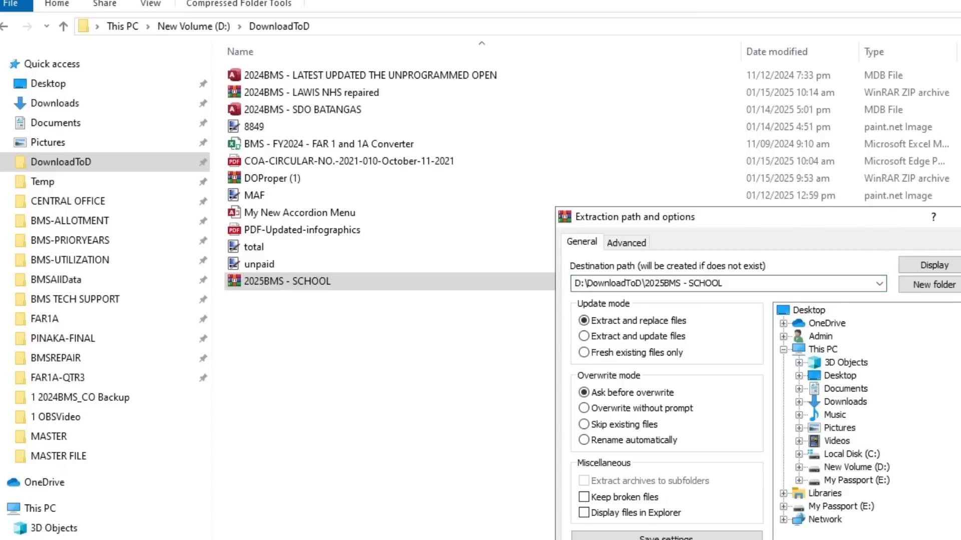
{"action": "right_click", "coordinate": [275, 283]}
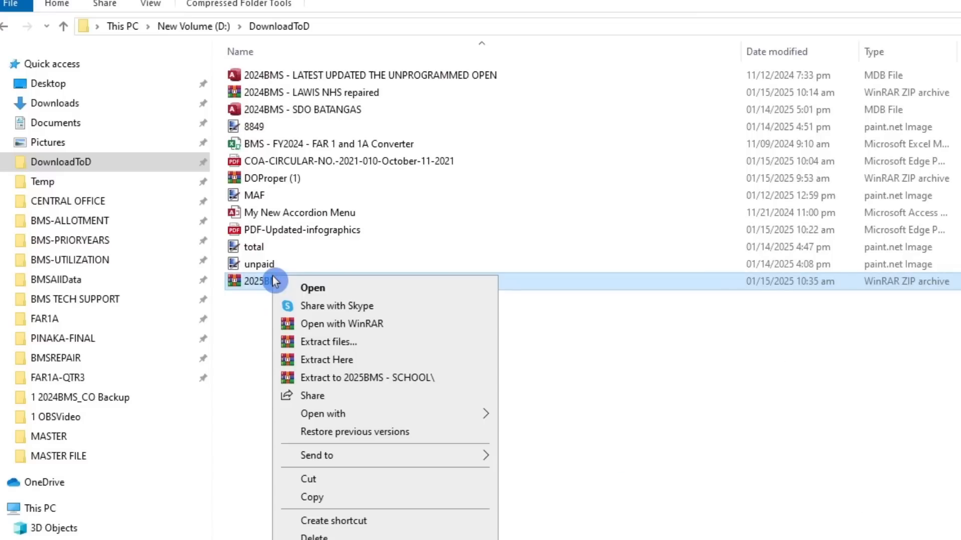
{"action": "left_click", "coordinate": [355, 382]}
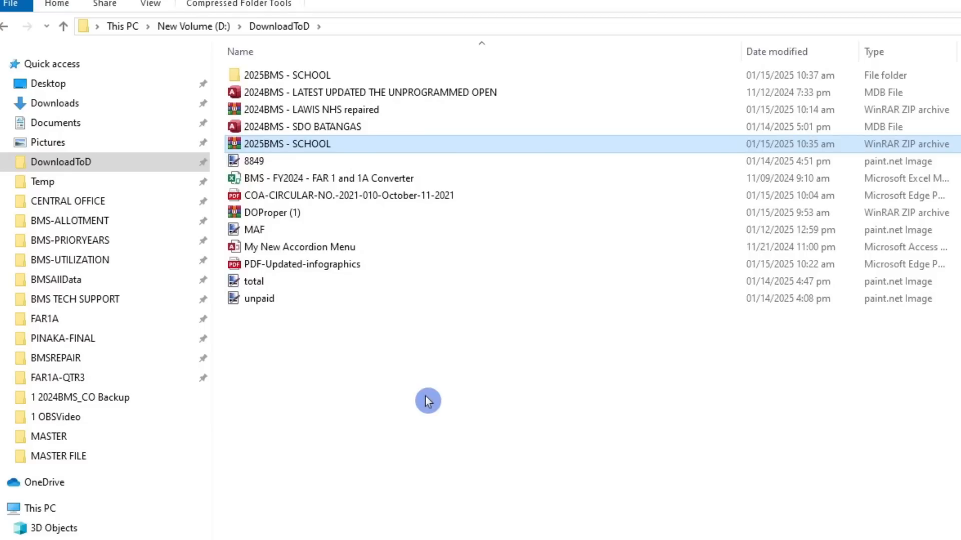
{"action": "left_click", "coordinate": [290, 75]}
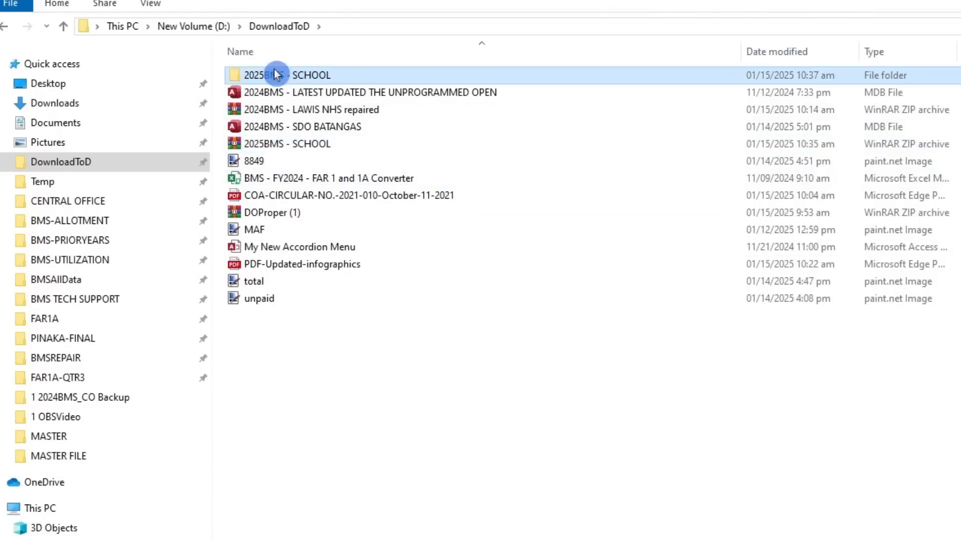
{"action": "double_click", "coordinate": [307, 78]}
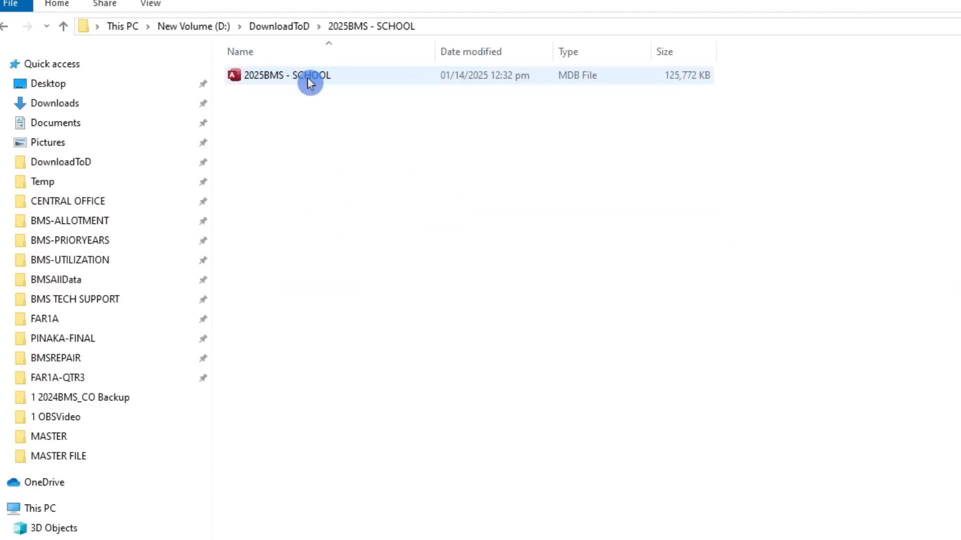
{"action": "left_click", "coordinate": [6, 28]}
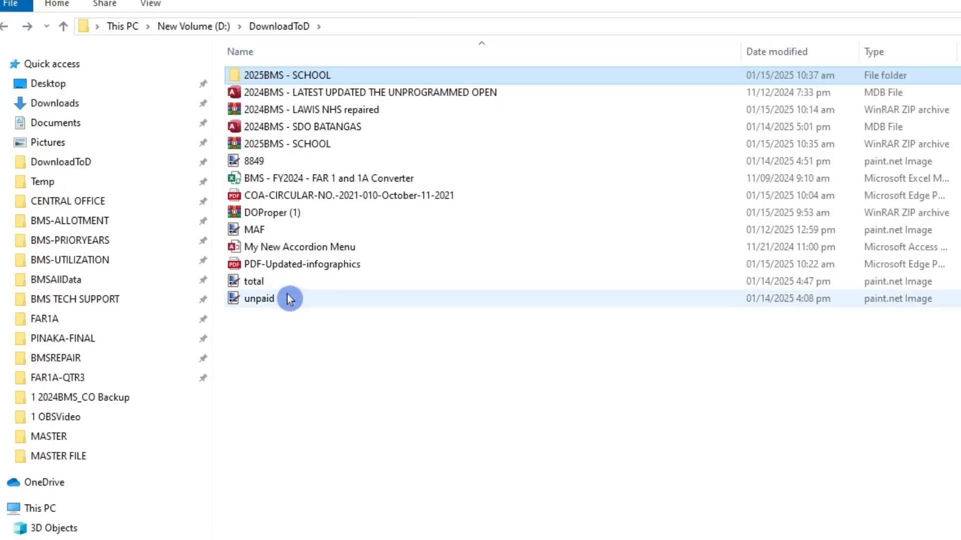
{"action": "left_click", "coordinate": [295, 145]}
{"action": "right_click", "coordinate": [295, 146]}
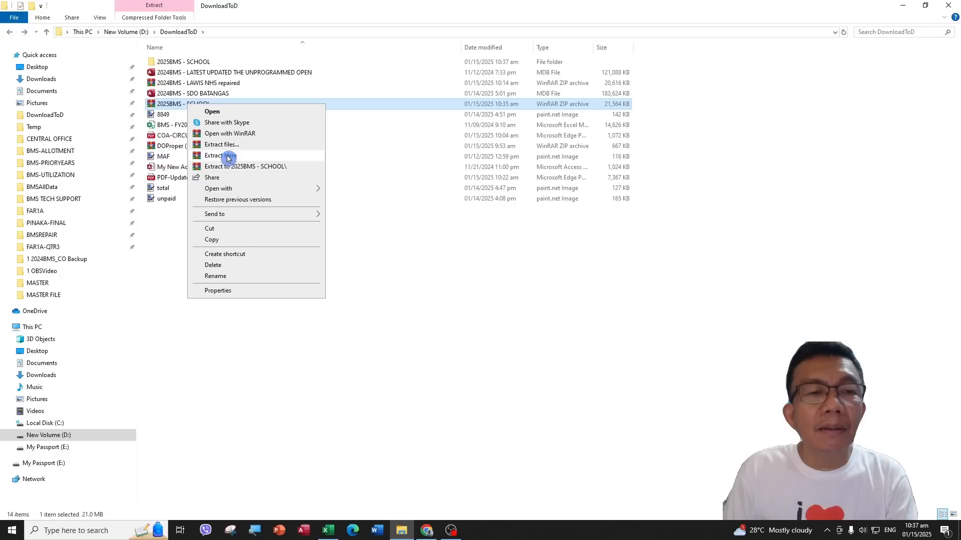
{"action": "left_click", "coordinate": [359, 230]}
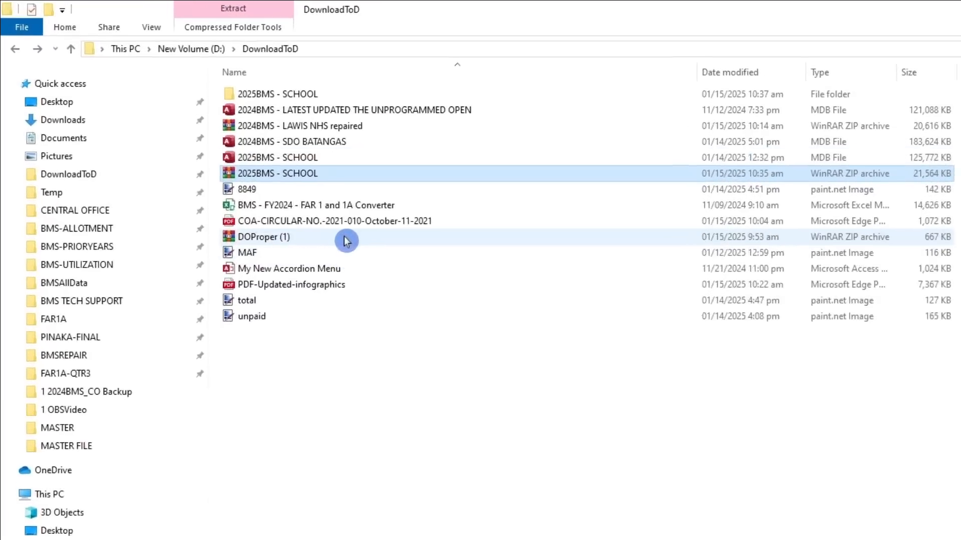
{"action": "left_click", "coordinate": [266, 158]}
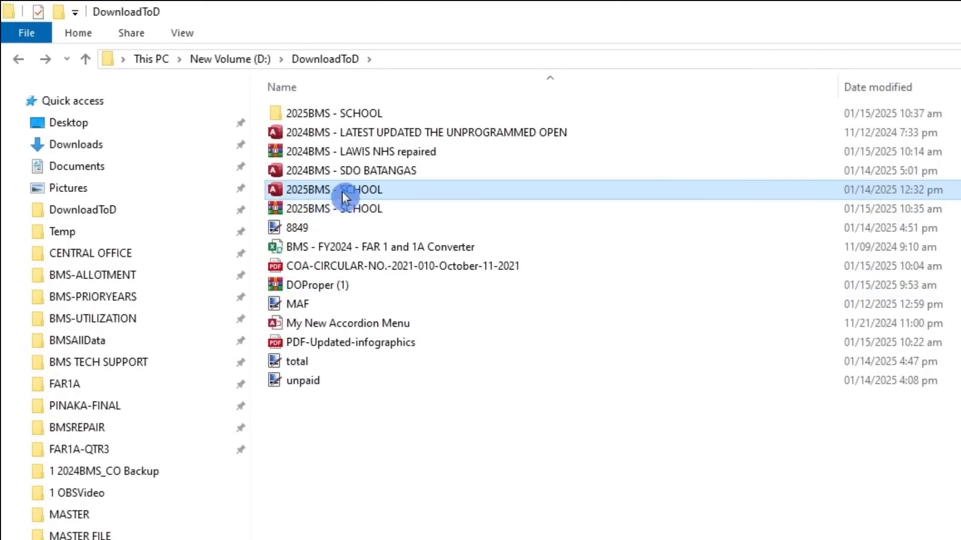
{"action": "left_click", "coordinate": [327, 204]}
{"action": "left_click", "coordinate": [331, 190]}
{"action": "left_click", "coordinate": [330, 204]}
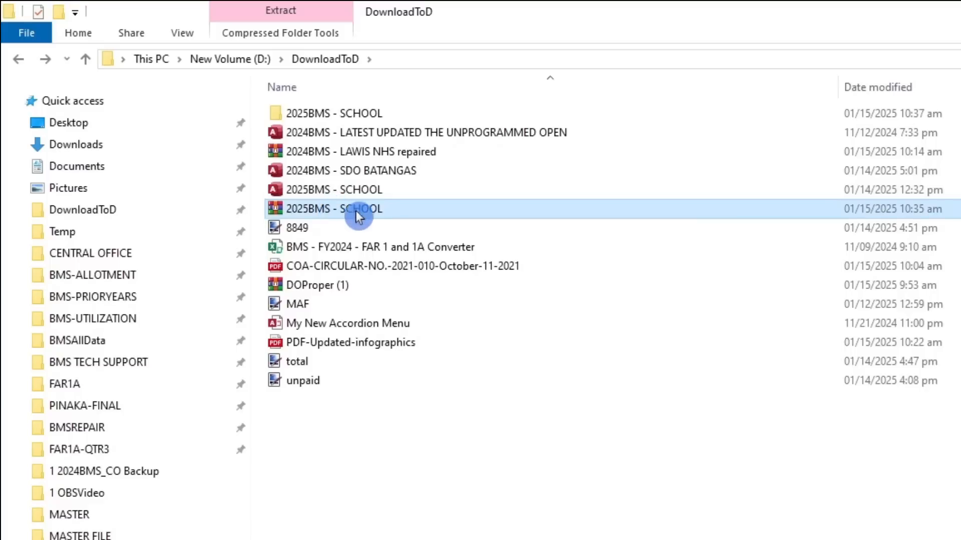
{"action": "left_click", "coordinate": [367, 188]}
{"action": "left_click", "coordinate": [366, 212]}
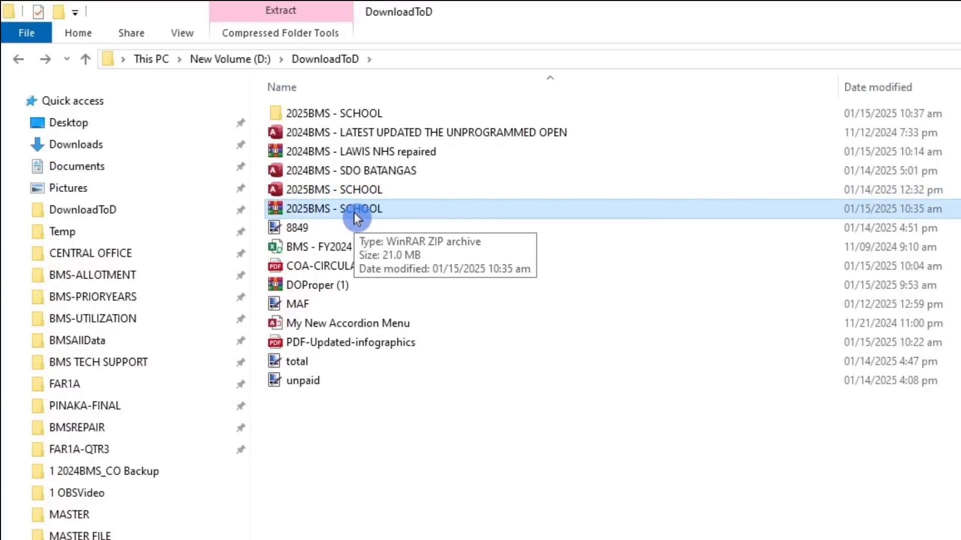
{"action": "left_click", "coordinate": [354, 192]}
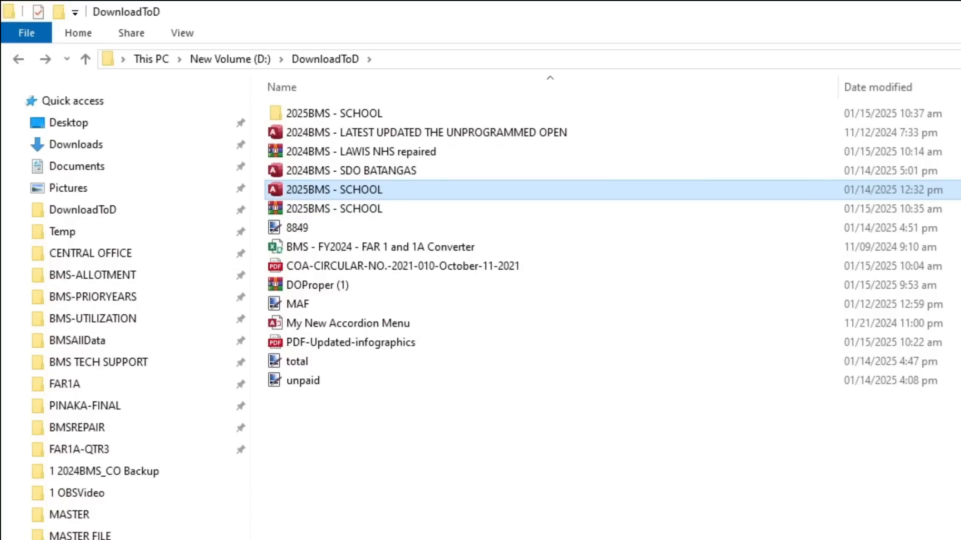
{"action": "left_click", "coordinate": [334, 209]}
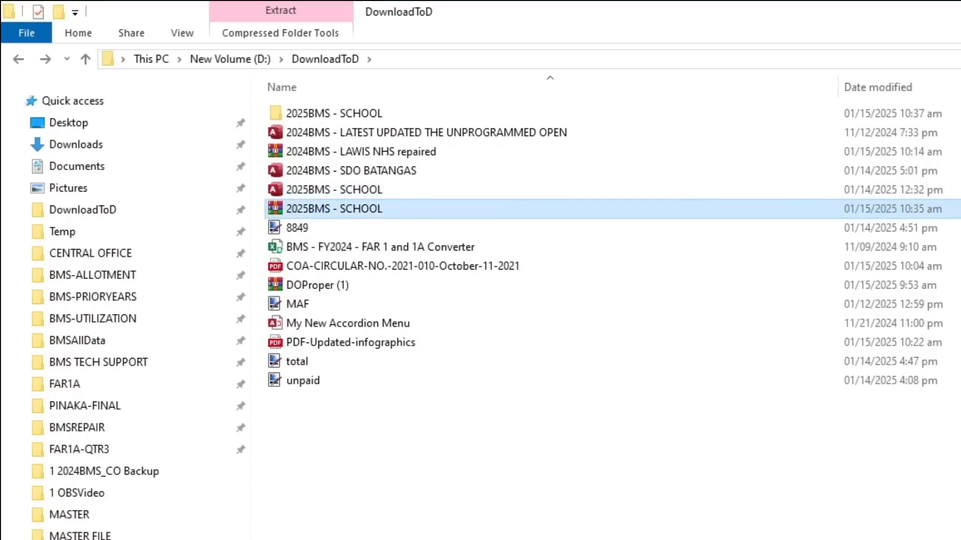
{"action": "left_click", "coordinate": [355, 190]}
{"action": "left_click", "coordinate": [355, 209]}
{"action": "left_click", "coordinate": [332, 190]}
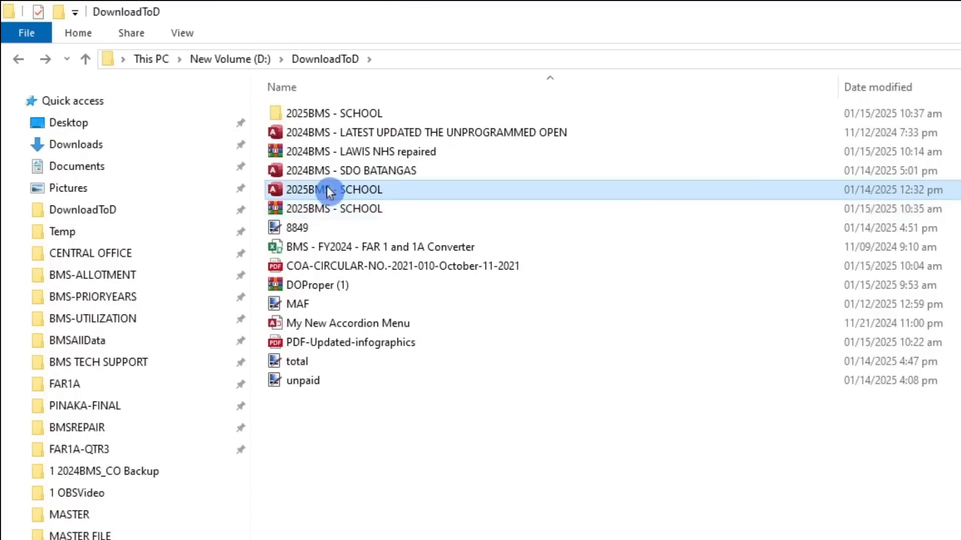
Step: Rename the 2025BMS - SCHOOL.mdb file in DownloadToD to 2025BMS - BANGBANG NHS
{"action": "right_click", "coordinate": [353, 190]}
{"action": "left_click", "coordinate": [418, 498]}
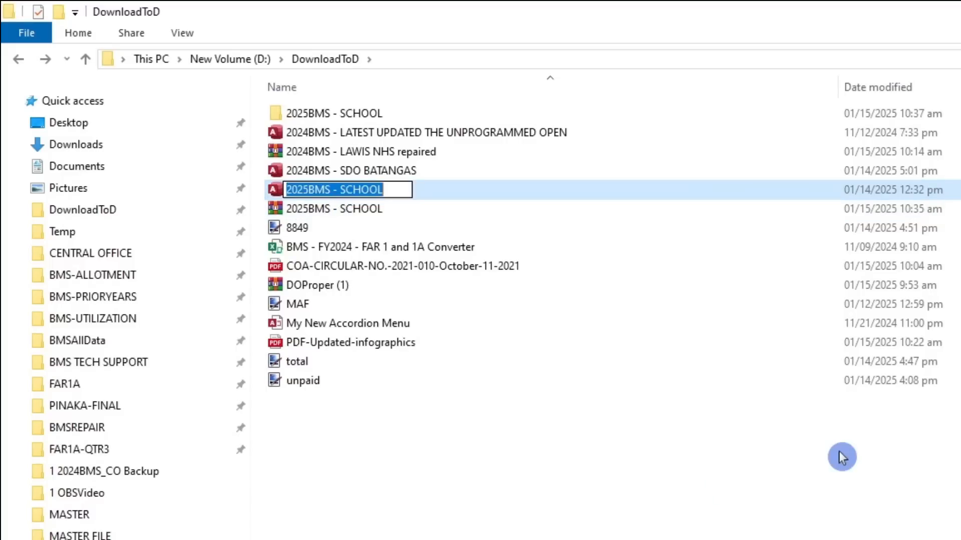
{"action": "key", "text": "End"}
{"action": "key", "text": "BackSpace"}
{"action": "key", "text": "BackSpace"}
{"action": "key", "text": "BackSpace"}
{"action": "key", "text": "BackSpace"}
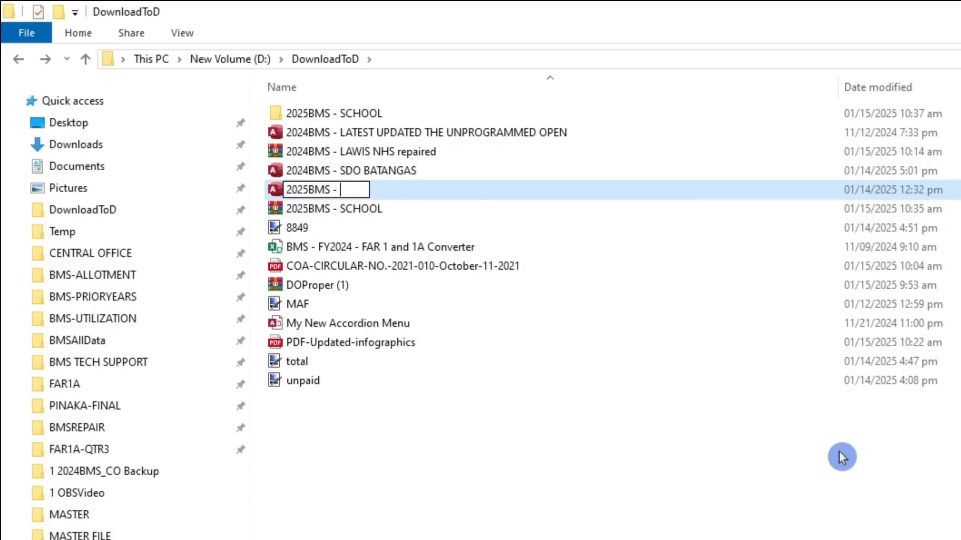
{"action": "type", "text": "BANGBANG NHS"}
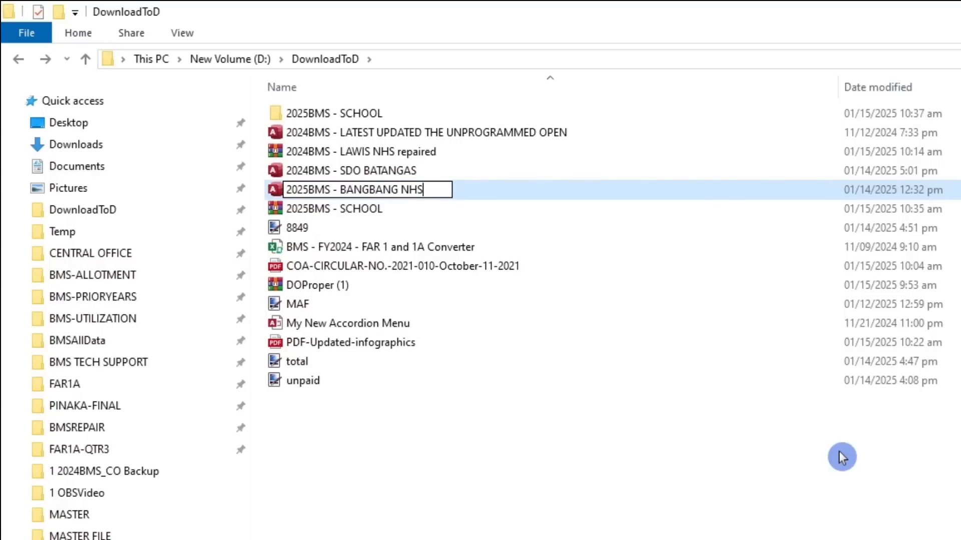
{"action": "key", "text": "Return"}
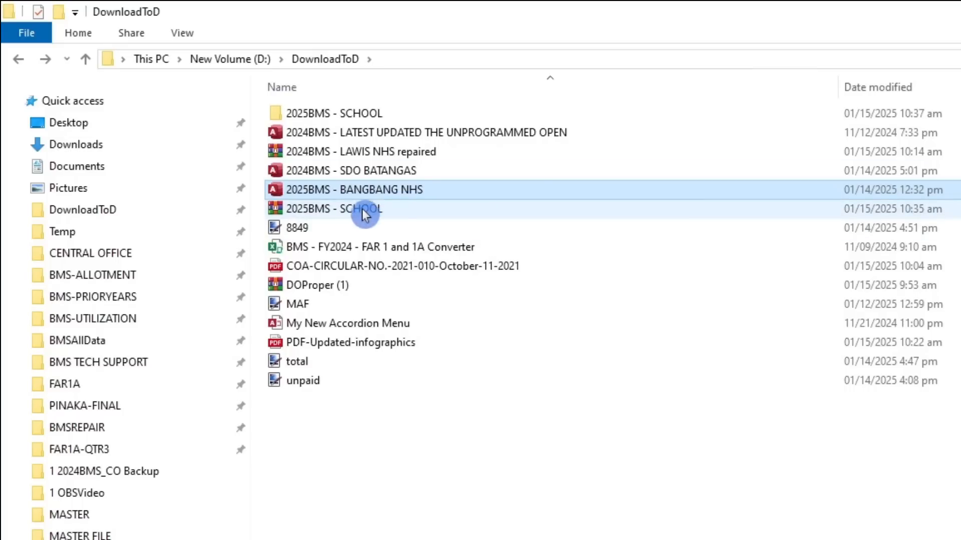
Step: Send 2025BMS - BANGBANG NHS.mdb to a compressed zip folder, keeping the default name
{"action": "right_click", "coordinate": [394, 193]}
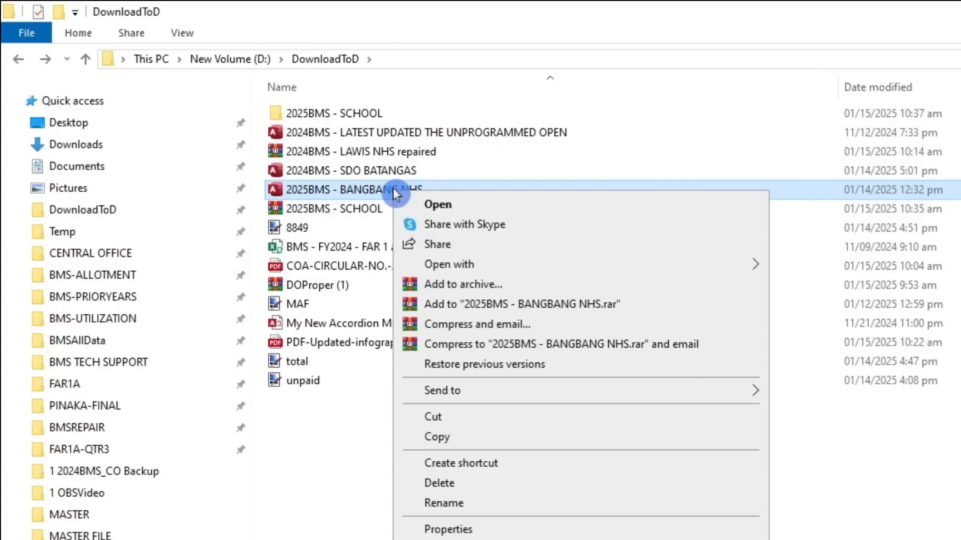
{"action": "mouse_move", "coordinate": [679, 394]}
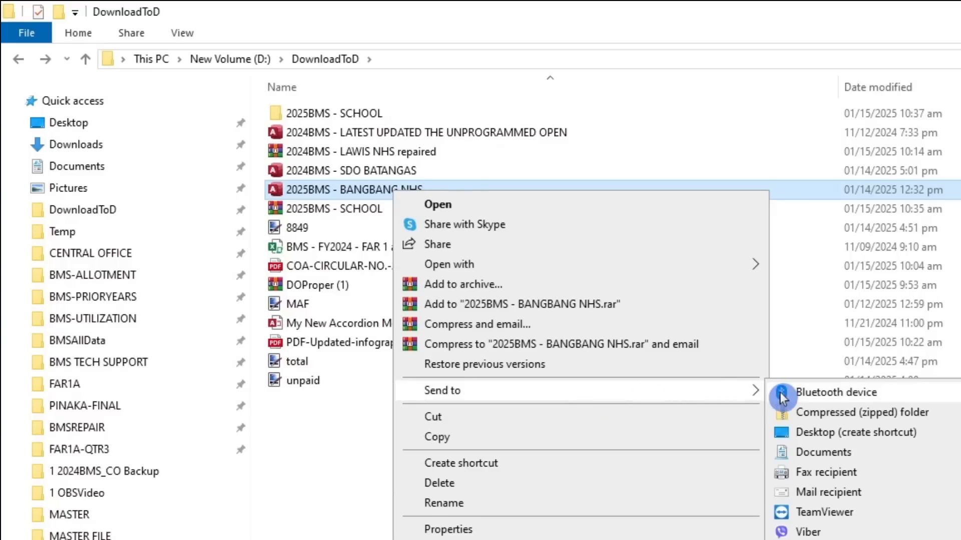
{"action": "left_click", "coordinate": [351, 205]}
{"action": "left_click", "coordinate": [367, 189]}
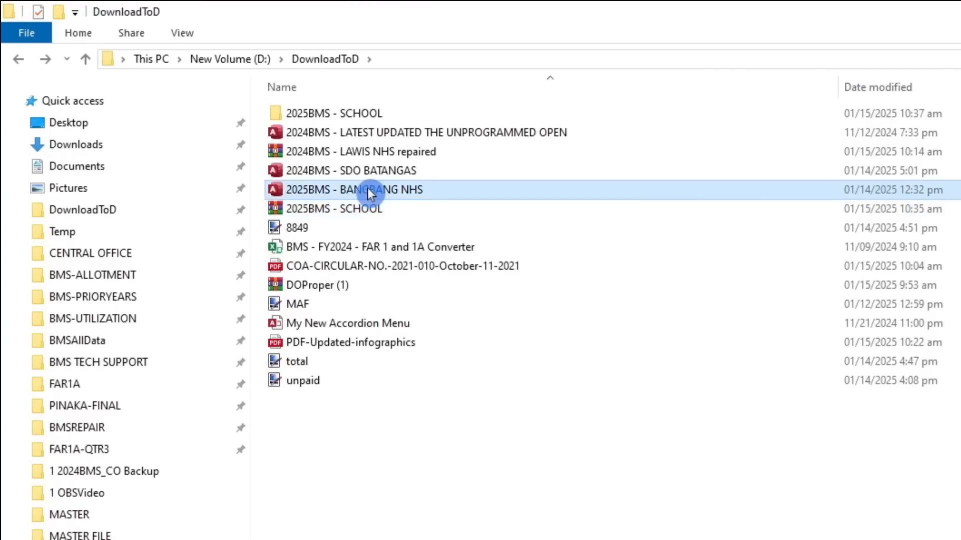
{"action": "right_click", "coordinate": [369, 192]}
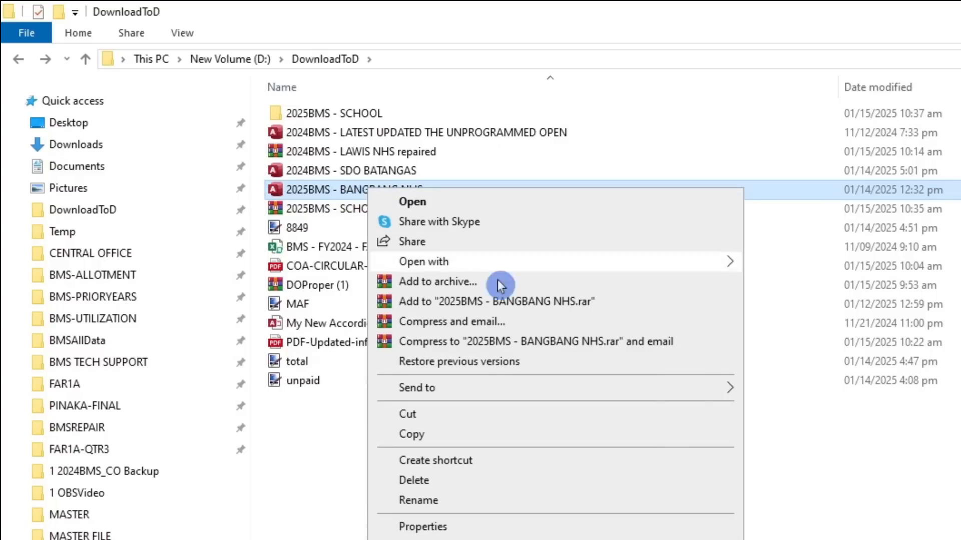
{"action": "mouse_move", "coordinate": [669, 393]}
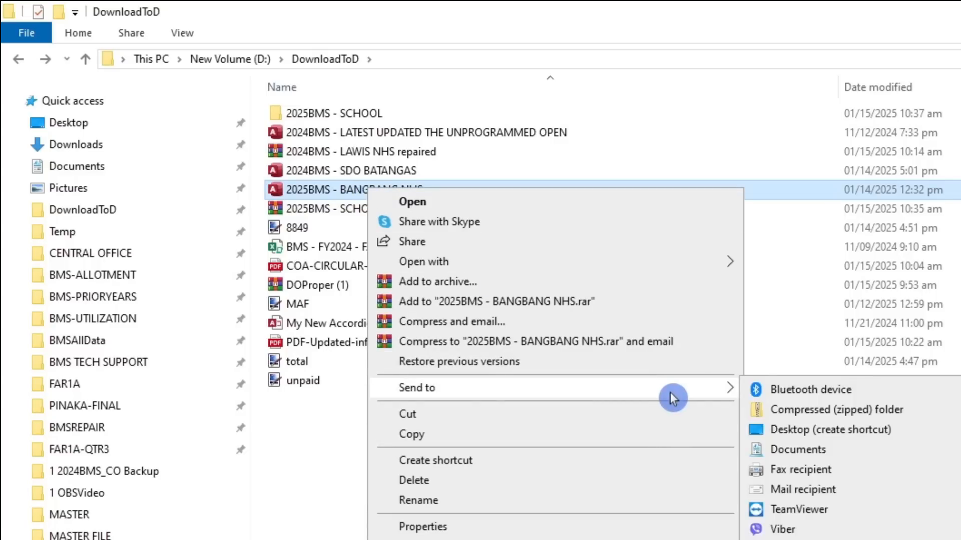
{"action": "left_click", "coordinate": [809, 412]}
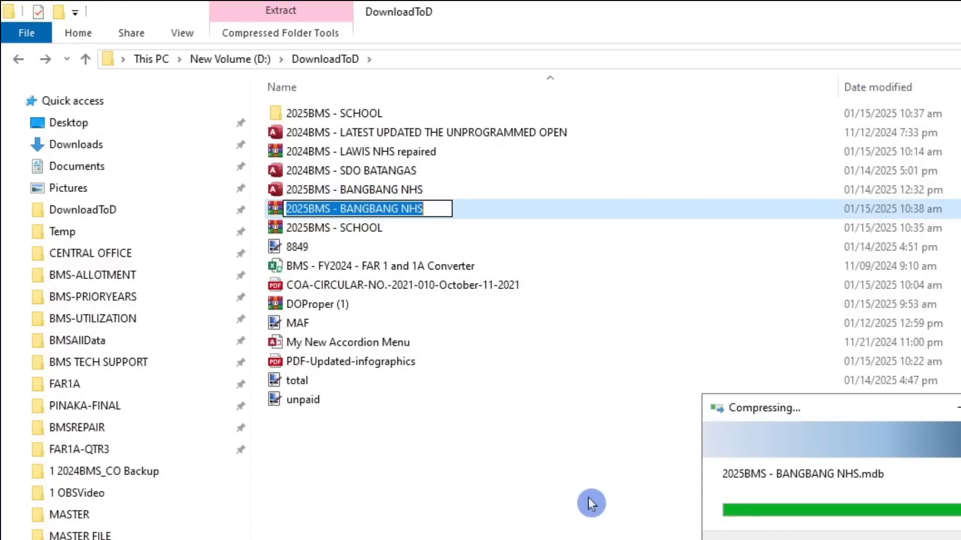
{"action": "left_click", "coordinate": [552, 503]}
Step: Launch the 2025BMS - BANGBANG NHS database in Microsoft Access
{"action": "left_click", "coordinate": [371, 210]}
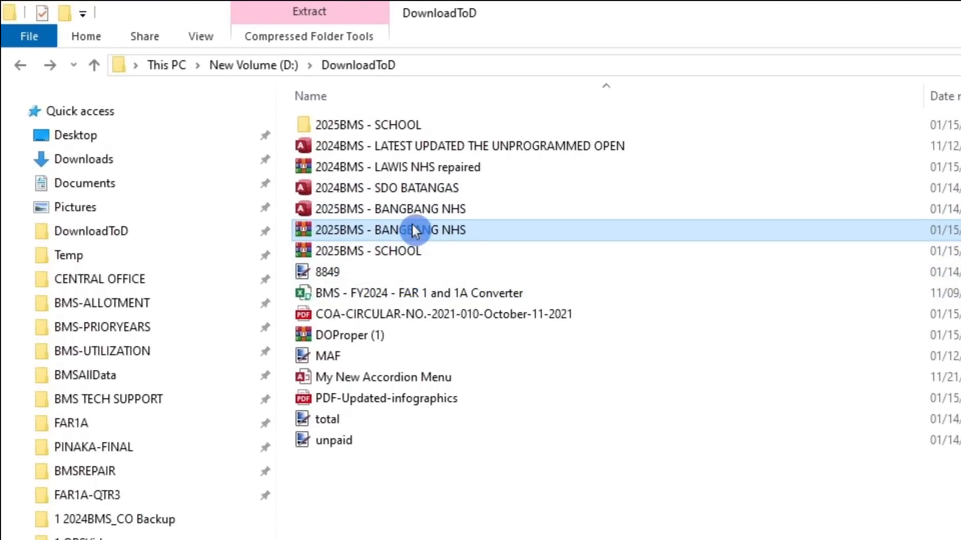
{"action": "left_click", "coordinate": [411, 207]}
{"action": "left_click", "coordinate": [408, 227]}
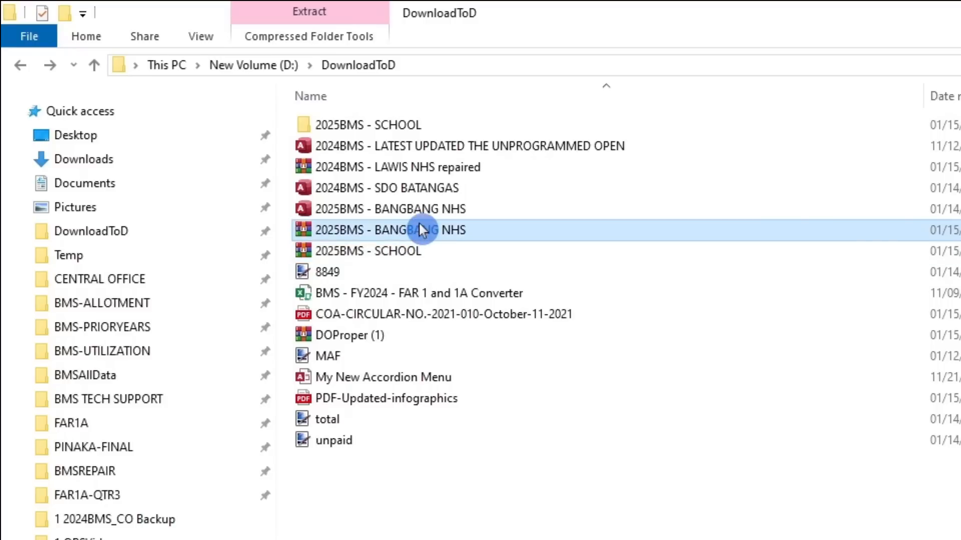
{"action": "left_click", "coordinate": [423, 209]}
{"action": "left_click", "coordinate": [421, 233]}
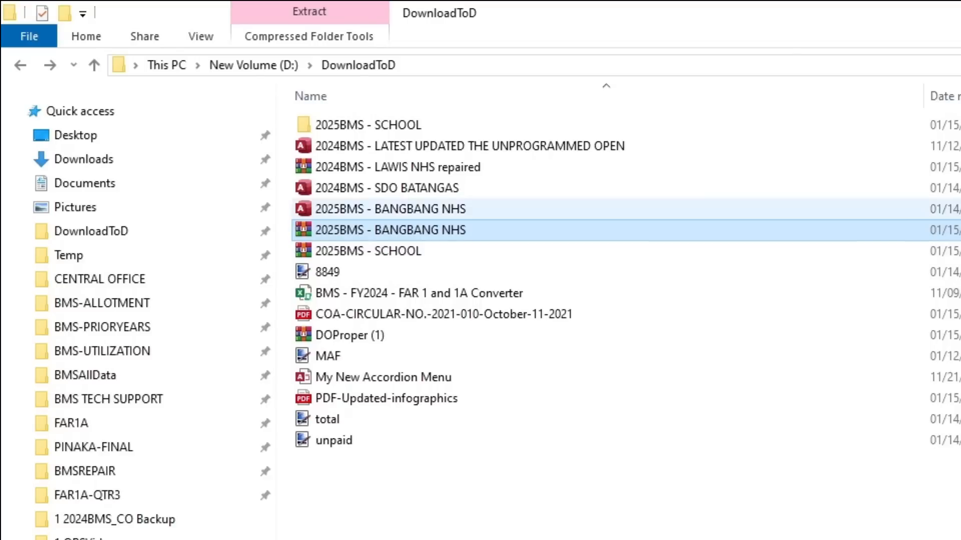
{"action": "left_click", "coordinate": [390, 210]}
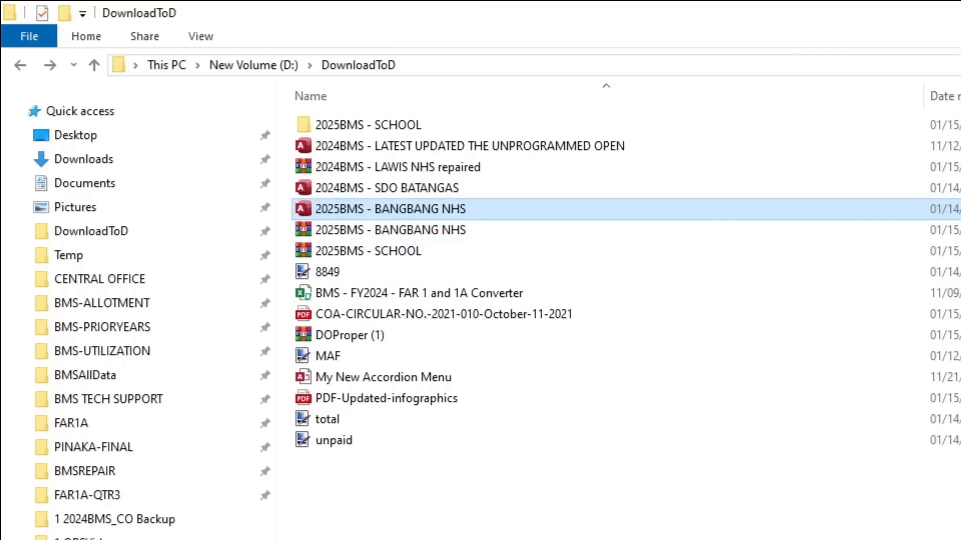
{"action": "left_click", "coordinate": [390, 230]}
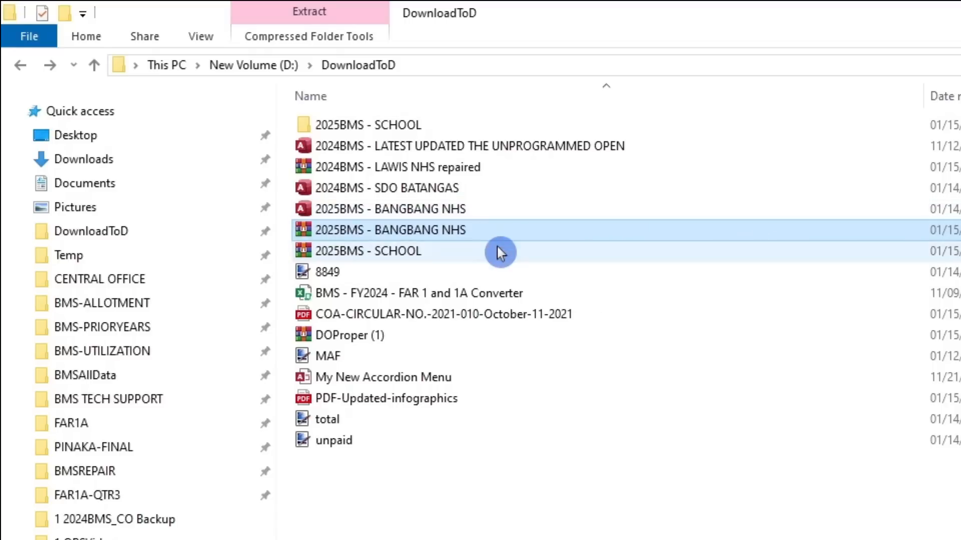
{"action": "left_click", "coordinate": [403, 250]}
{"action": "left_click", "coordinate": [400, 230]}
{"action": "left_click", "coordinate": [404, 208]}
{"action": "left_click", "coordinate": [403, 230]}
{"action": "left_click", "coordinate": [402, 238]}
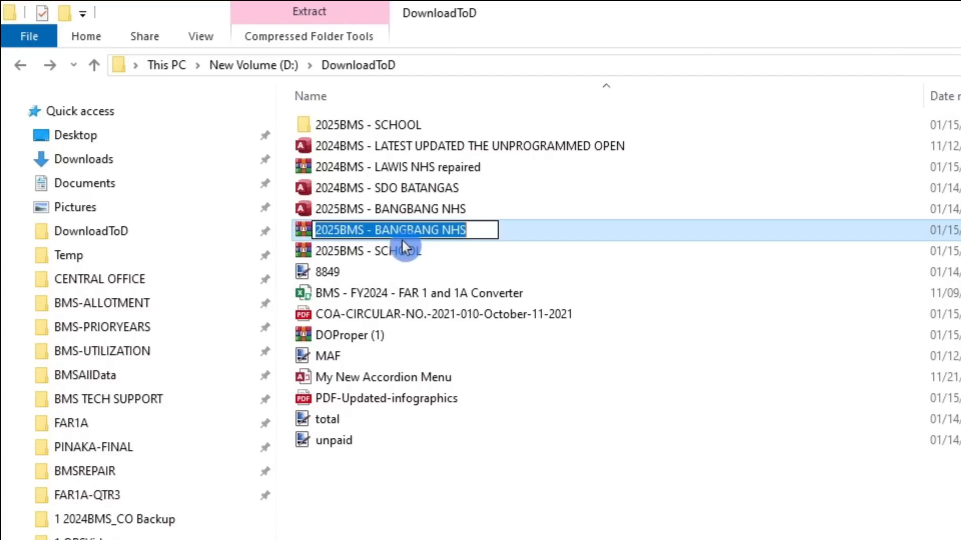
{"action": "left_click", "coordinate": [400, 256]}
{"action": "left_click", "coordinate": [410, 232]}
{"action": "left_click", "coordinate": [417, 211]}
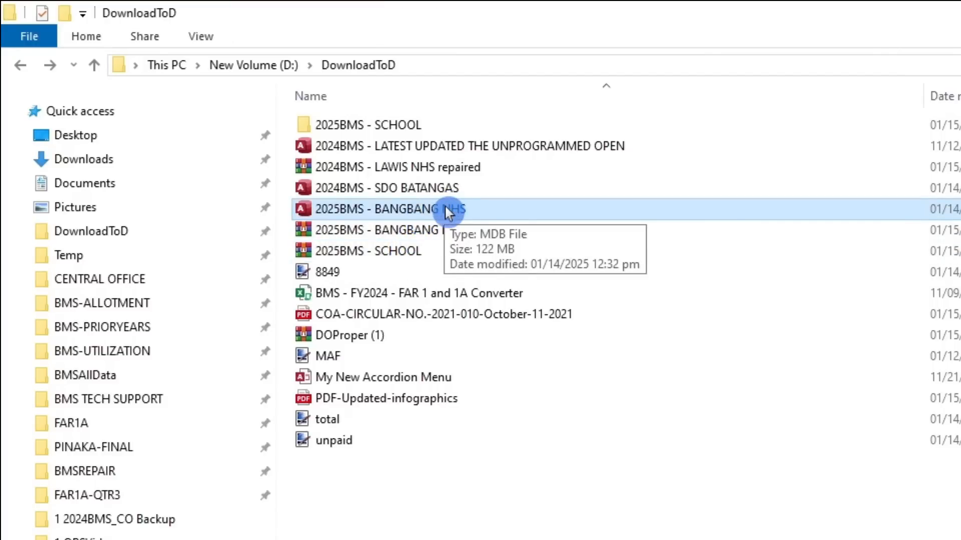
{"action": "double_click", "coordinate": [444, 208]}
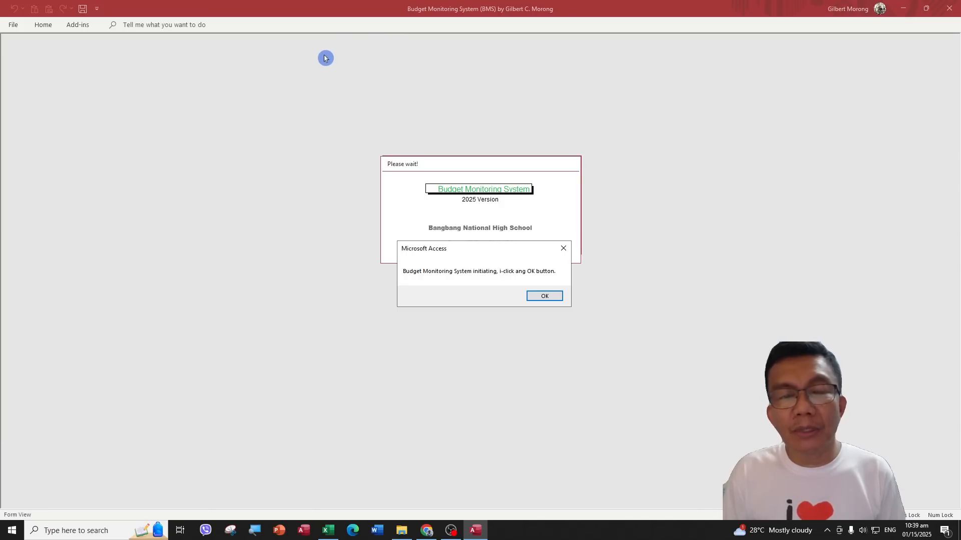
Step: Dismiss both BMS startup messages and log in with the user name and password
{"action": "left_click", "coordinate": [553, 297]}
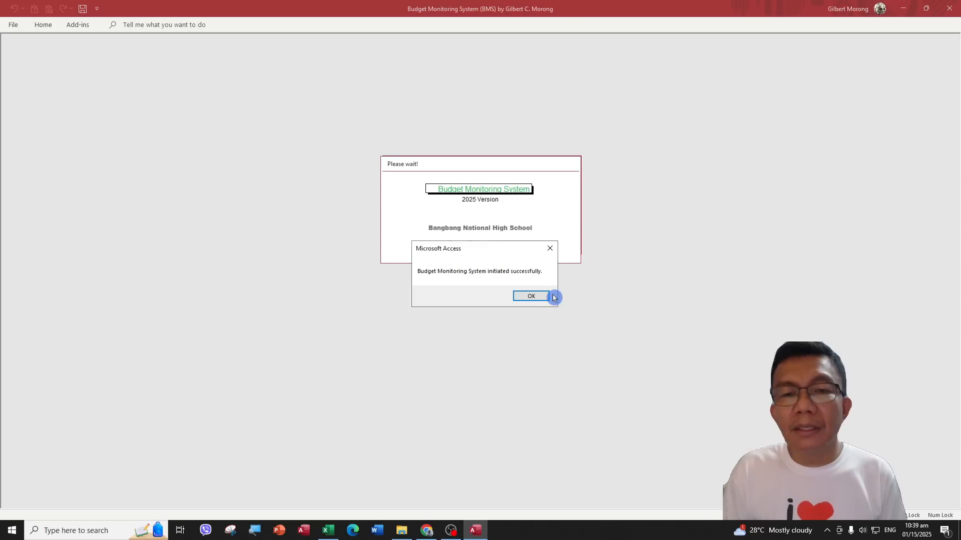
{"action": "left_click", "coordinate": [543, 297]}
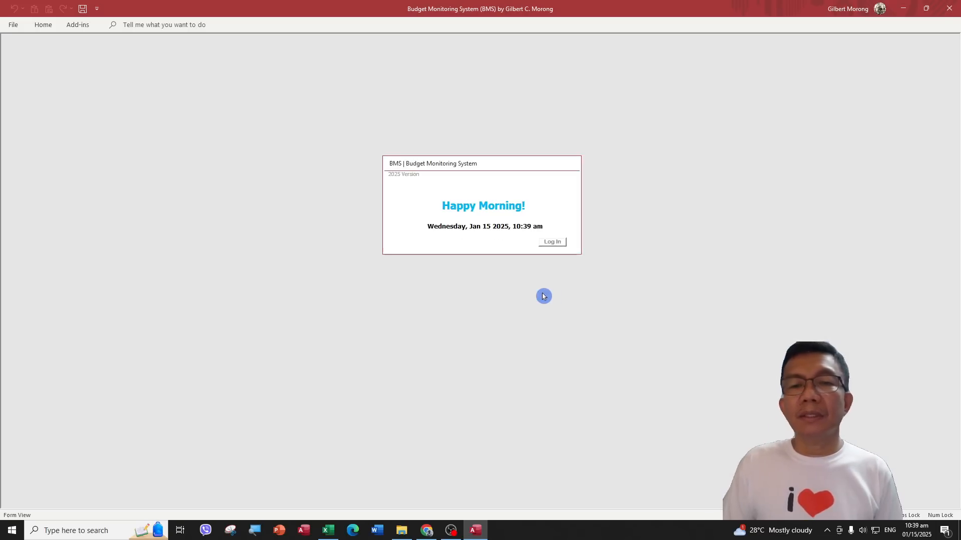
{"action": "left_click", "coordinate": [553, 242]}
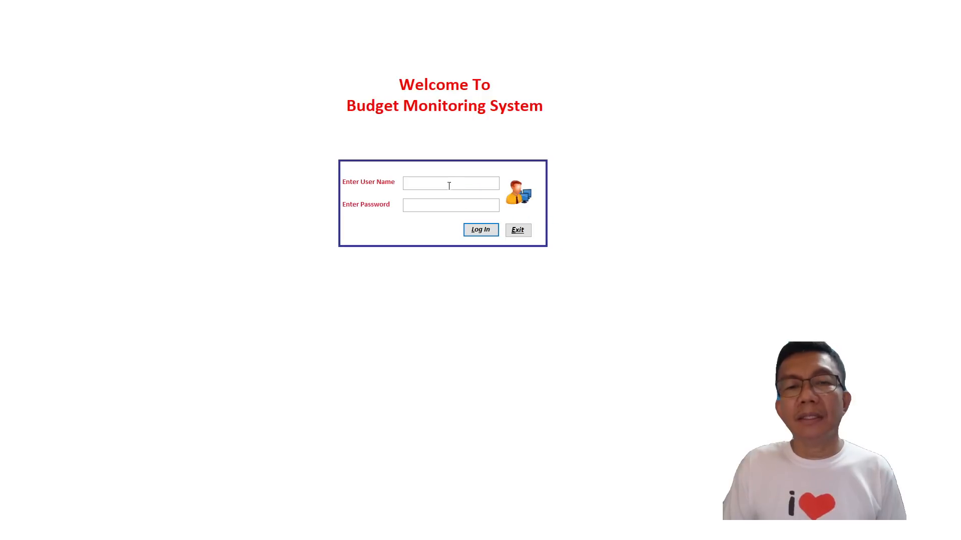
{"action": "type", "text": "BMS"}
{"action": "key", "text": "Tab"}
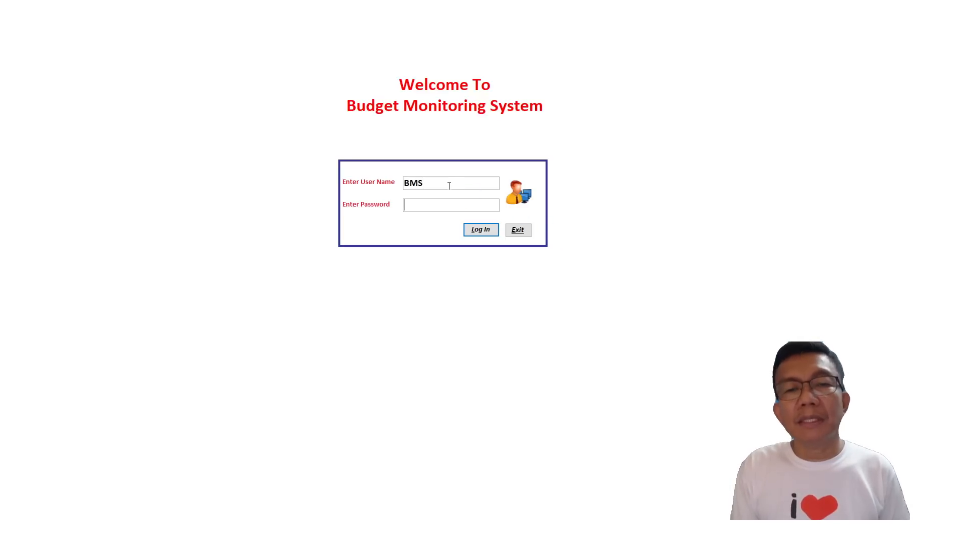
{"action": "type", "text": "***"}
{"action": "key", "text": "Return"}
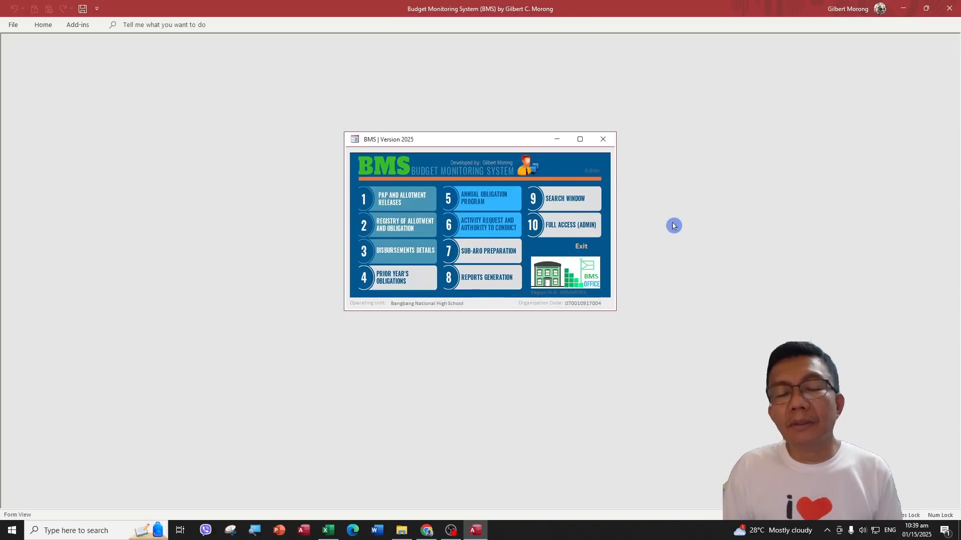
{"action": "left_click", "coordinate": [573, 277]}
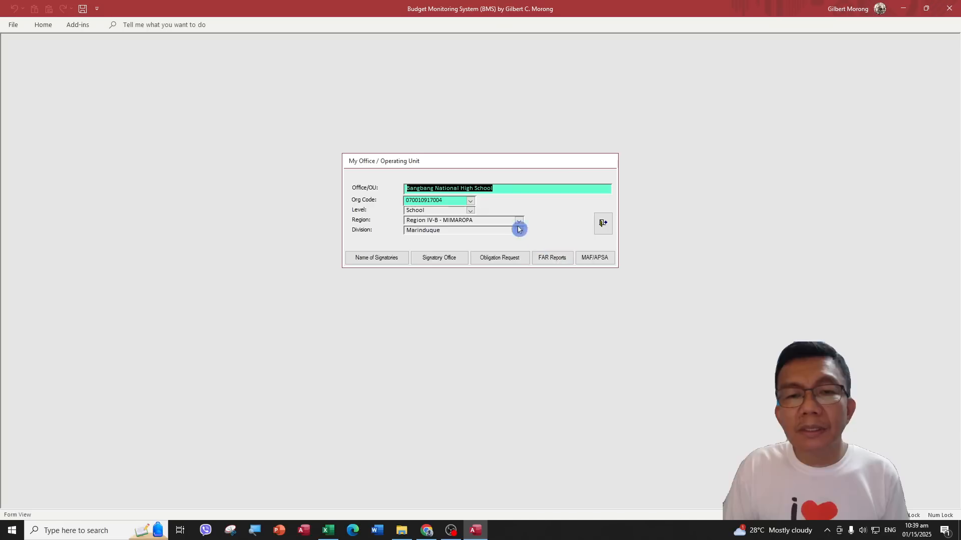
{"action": "left_click", "coordinate": [461, 202]}
{"action": "left_click", "coordinate": [471, 201]}
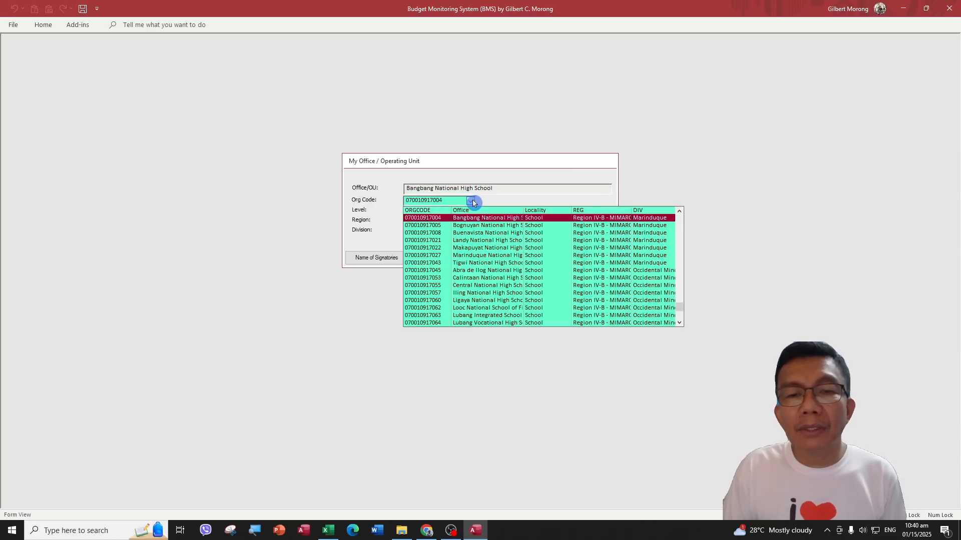
{"action": "scroll", "coordinate": [475, 206], "scroll_direction": "up", "scroll_amount": 1}
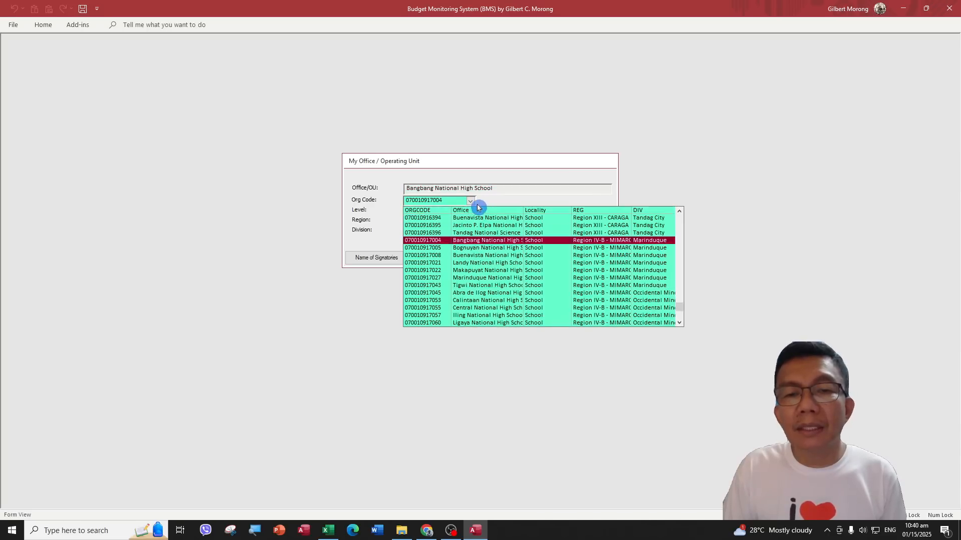
{"action": "left_click", "coordinate": [474, 240]}
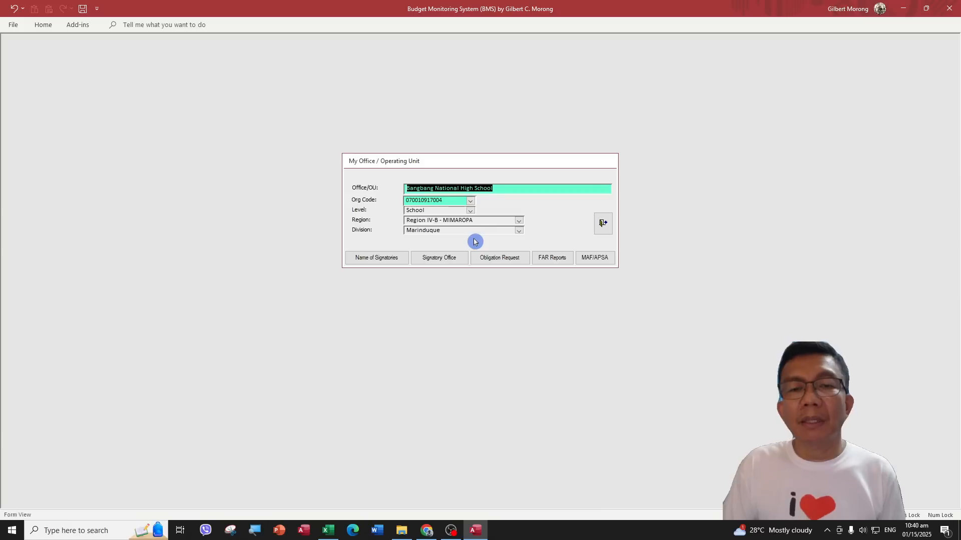
{"action": "left_click", "coordinate": [453, 201]}
Step: Review the Name of Signatories list, close it, and return to the main menu
{"action": "left_click", "coordinate": [375, 258]}
{"action": "left_click", "coordinate": [355, 204]}
{"action": "left_click", "coordinate": [357, 192]}
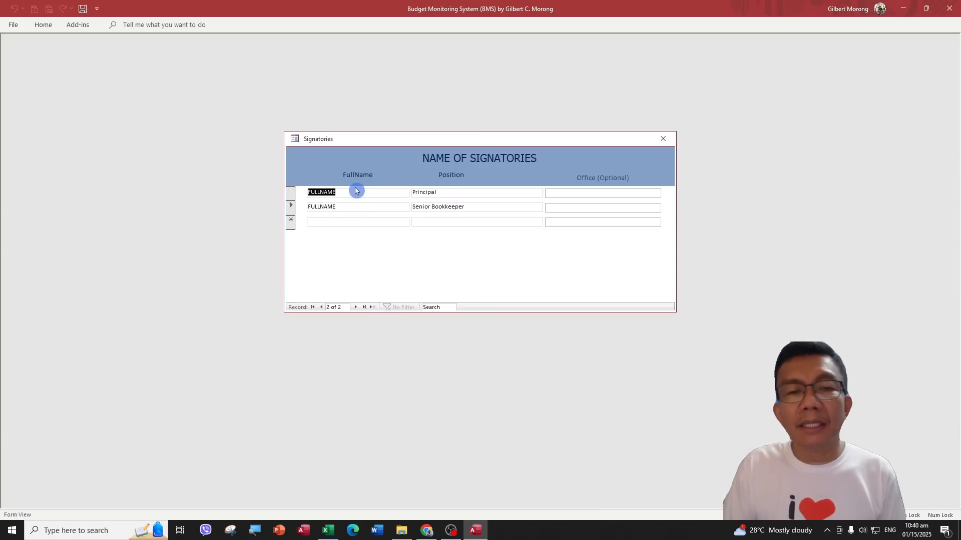
{"action": "left_click", "coordinate": [377, 214]}
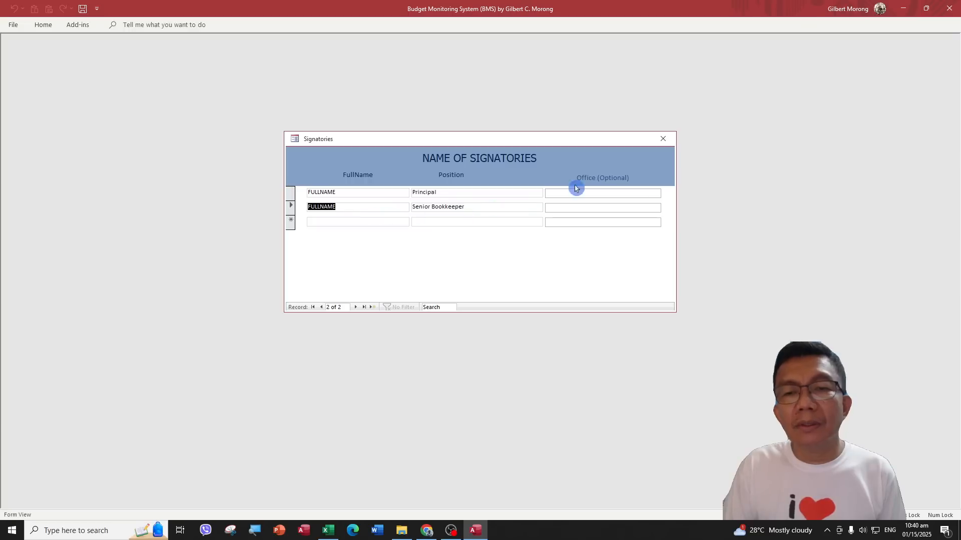
{"action": "left_click", "coordinate": [662, 140]}
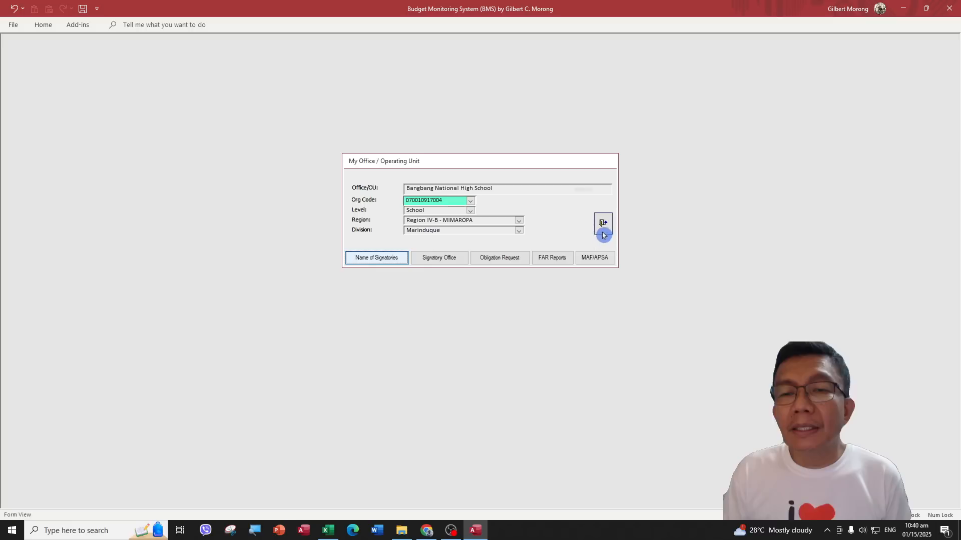
{"action": "left_click", "coordinate": [602, 229]}
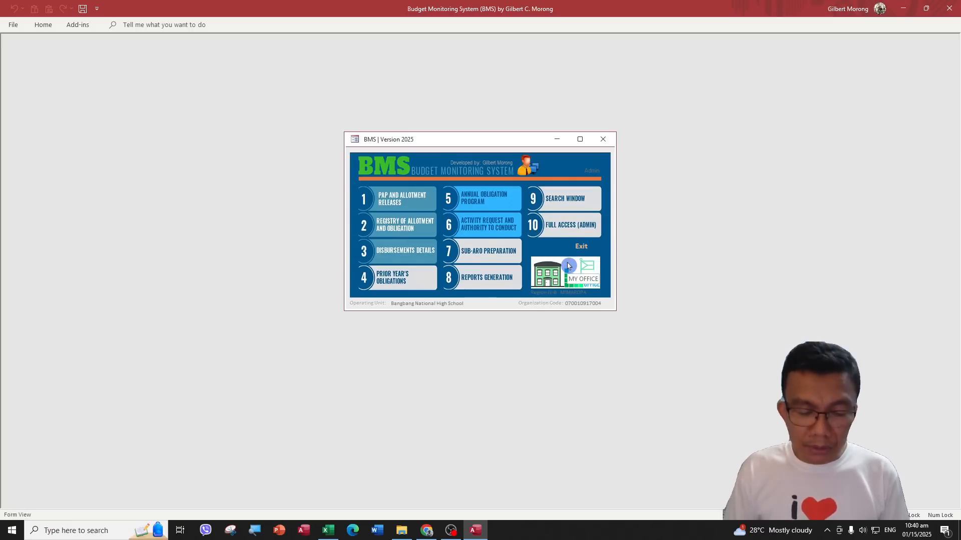
Step: Open PAP and Allotment Releases and step from first record PPA350 through PPA353 to PPA522
{"action": "left_click", "coordinate": [391, 203]}
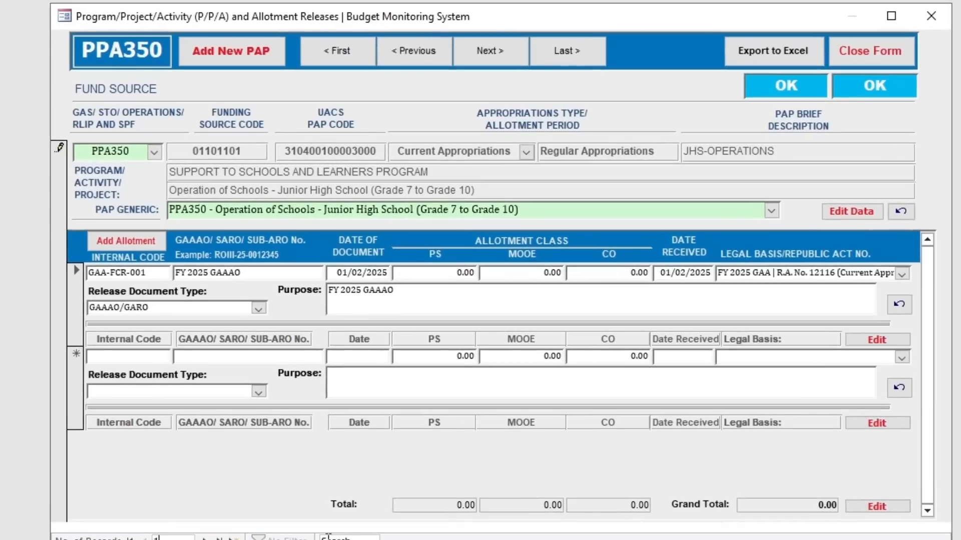
{"action": "left_click", "coordinate": [331, 54]}
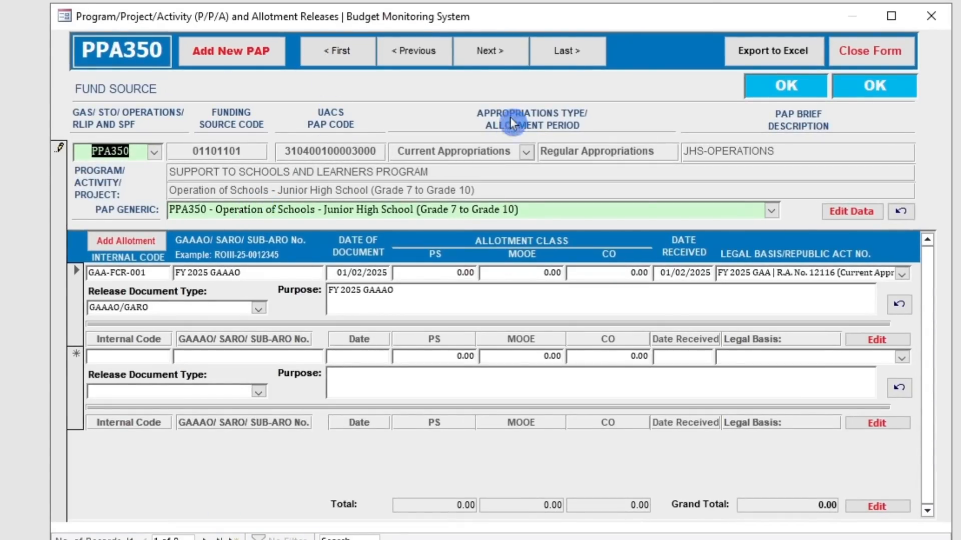
{"action": "left_click", "coordinate": [485, 56]}
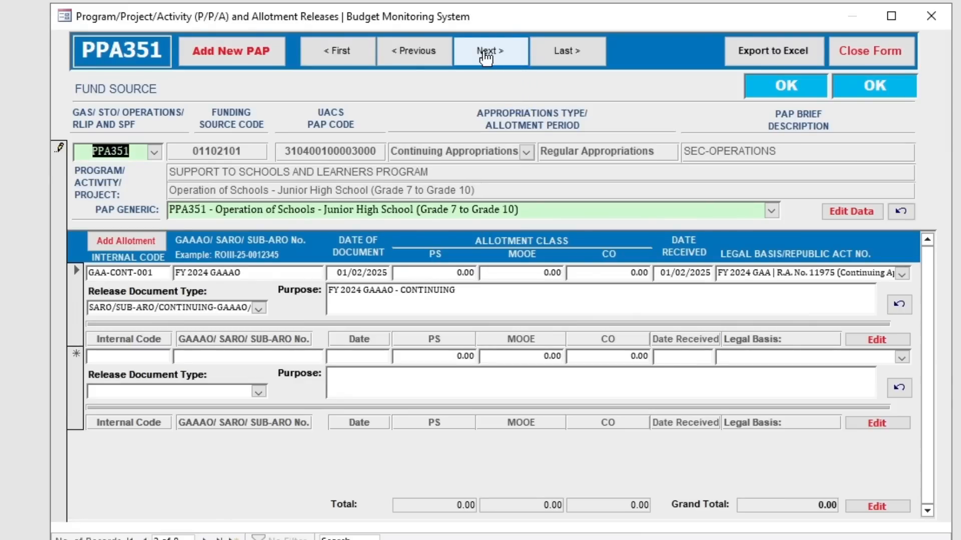
{"action": "left_click", "coordinate": [486, 56]}
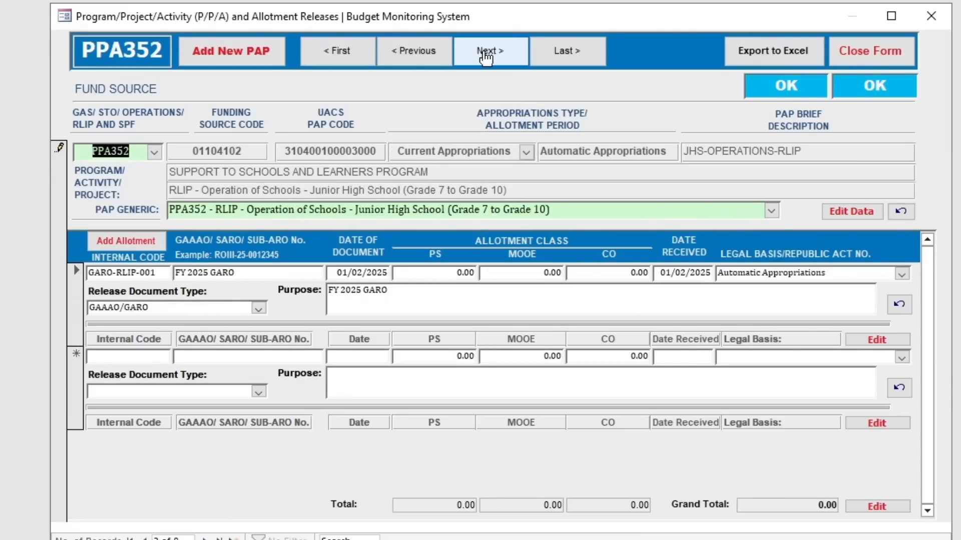
{"action": "left_click", "coordinate": [486, 56]}
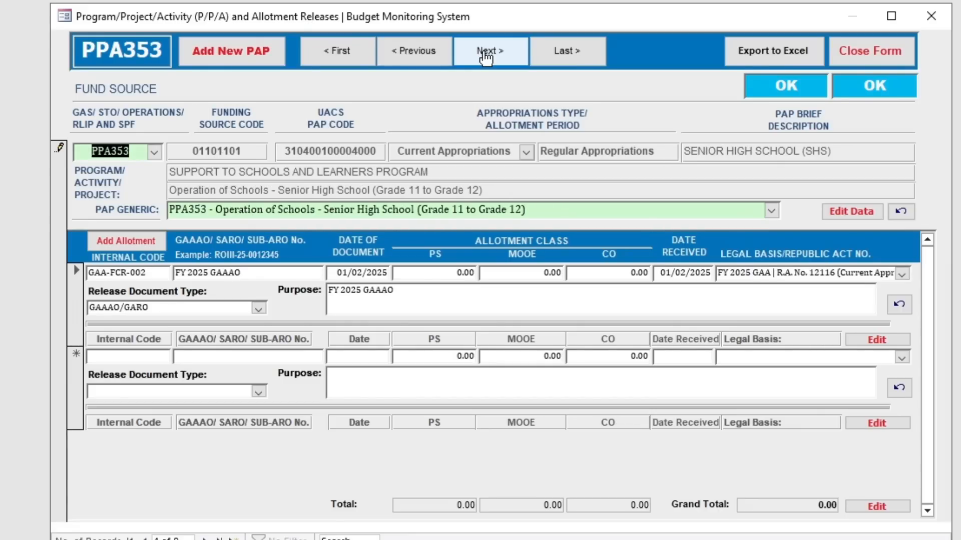
{"action": "left_click", "coordinate": [485, 56]}
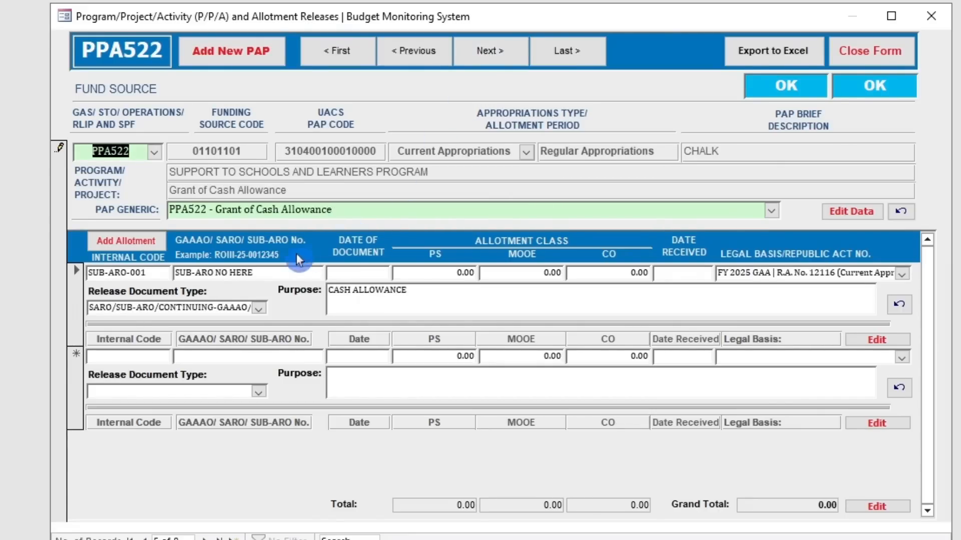
Step: Continue through PPA382 and PPA383 to PPA771, checking its PAP generic entry and SARO purpose
{"action": "mouse_move", "coordinate": [266, 275]}
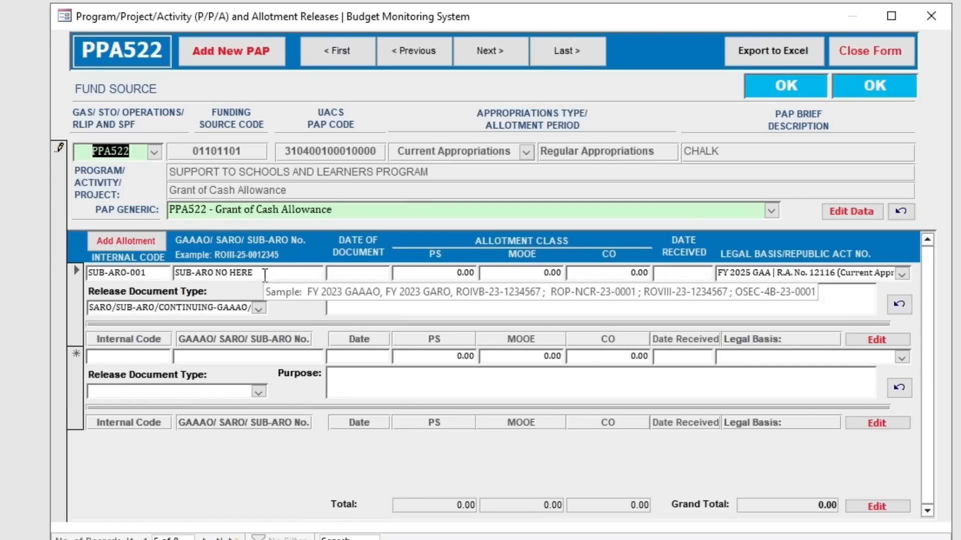
{"action": "left_click", "coordinate": [493, 66]}
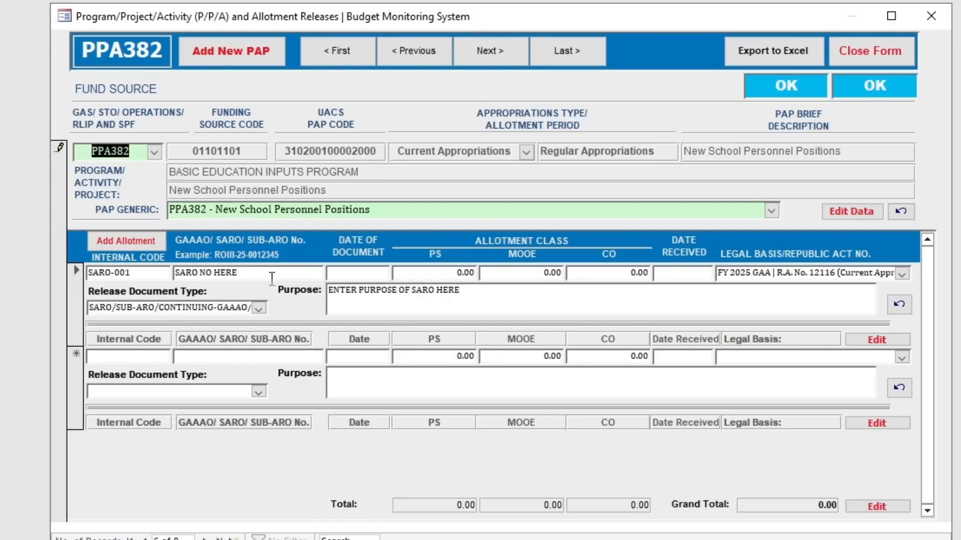
{"action": "mouse_move", "coordinate": [272, 278]}
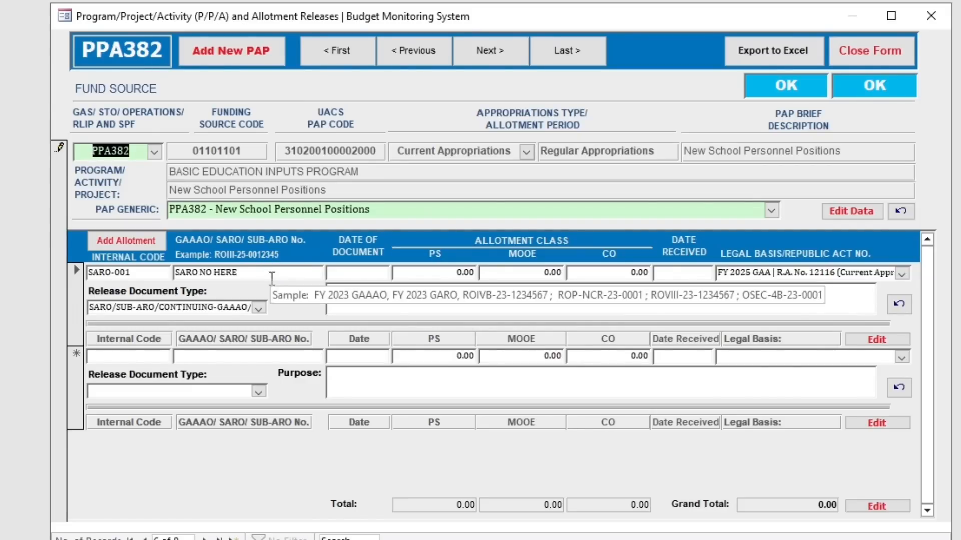
{"action": "left_click", "coordinate": [500, 61]}
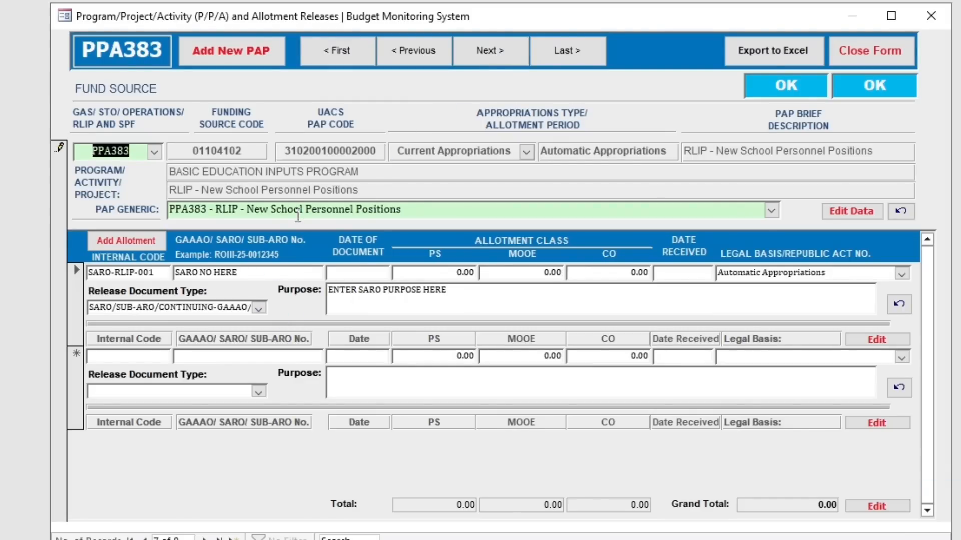
{"action": "left_click", "coordinate": [490, 60]}
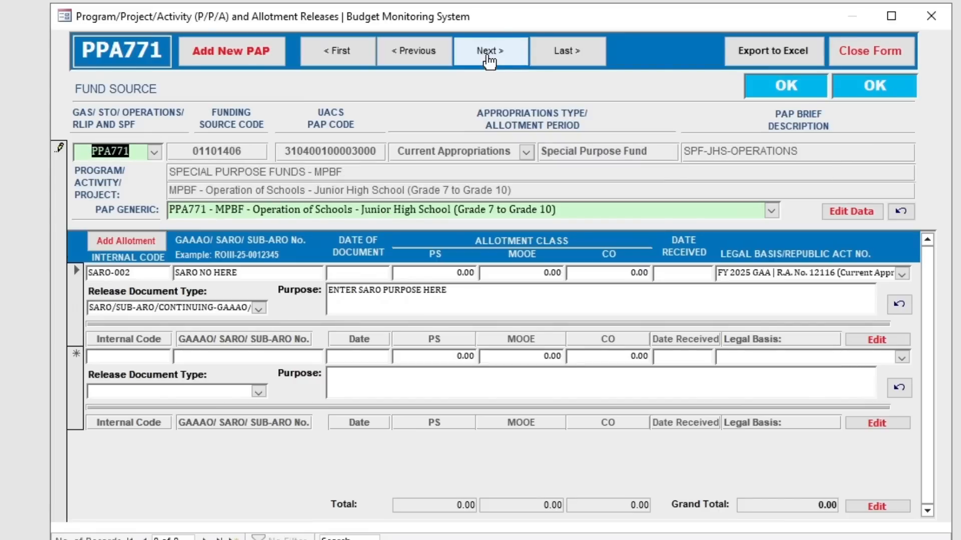
{"action": "left_click", "coordinate": [411, 210]}
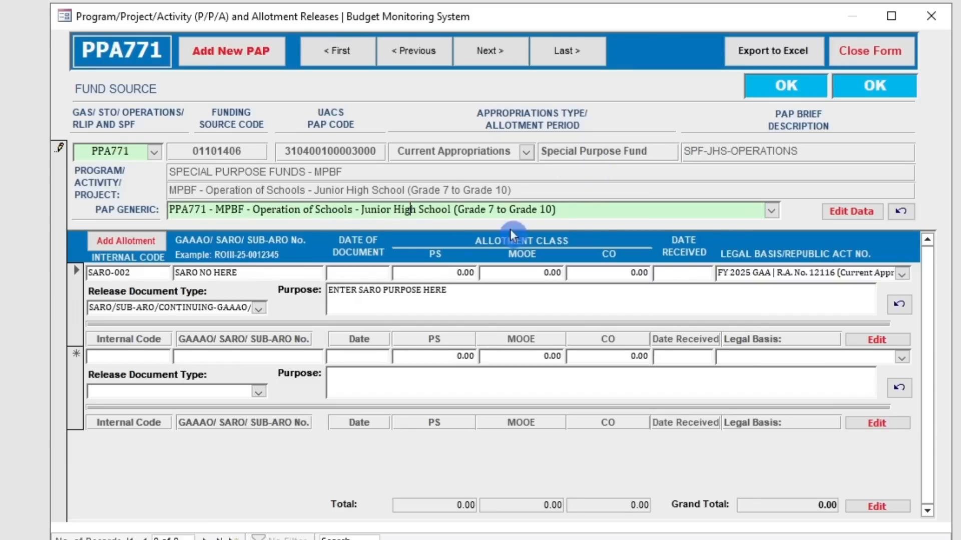
{"action": "left_click", "coordinate": [402, 299]}
Step: Start a blank new PAP record, then dismiss the PAP list without choosing one
{"action": "left_click", "coordinate": [426, 358]}
{"action": "left_click", "coordinate": [478, 304]}
{"action": "left_click", "coordinate": [234, 58]}
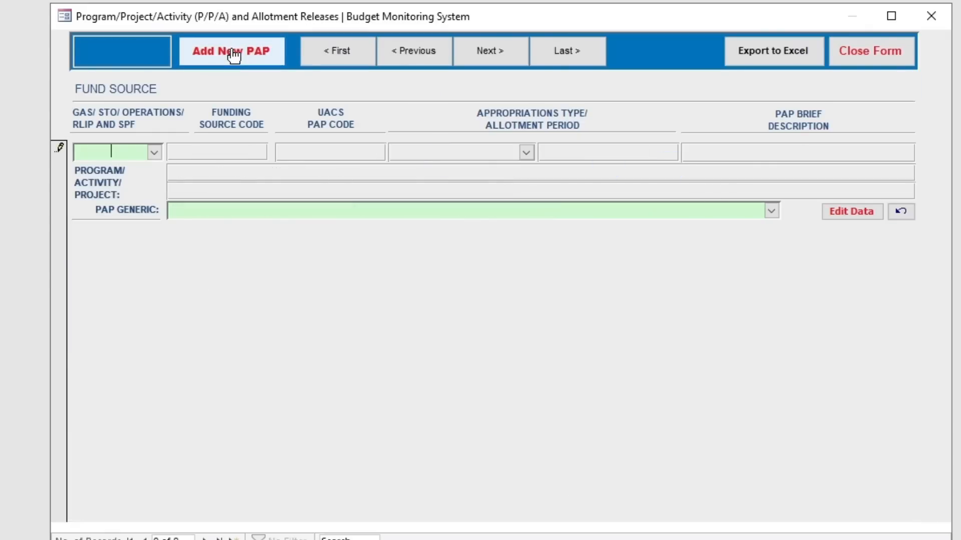
{"action": "left_click", "coordinate": [159, 159]}
{"action": "scroll", "coordinate": [274, 259], "scroll_direction": "down", "scroll_amount": 1}
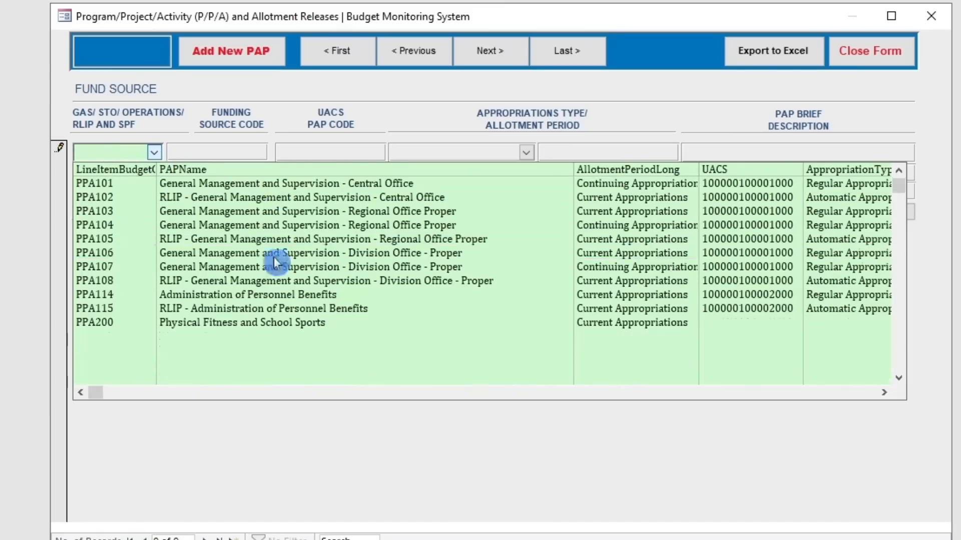
{"action": "left_click", "coordinate": [311, 115]}
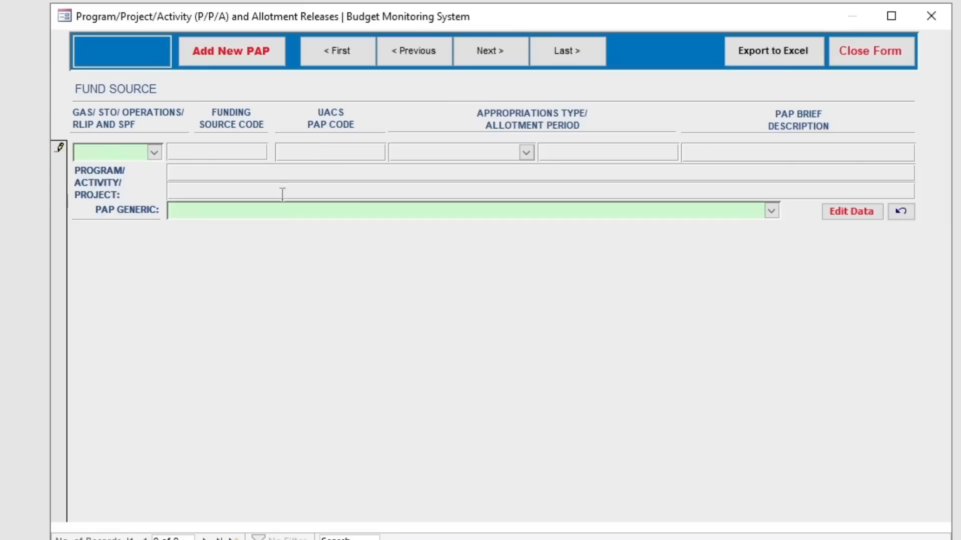
Step: Return to record PPA771 and close the PAP and allotment releases form
{"action": "left_click", "coordinate": [270, 254]}
{"action": "left_click", "coordinate": [413, 52]}
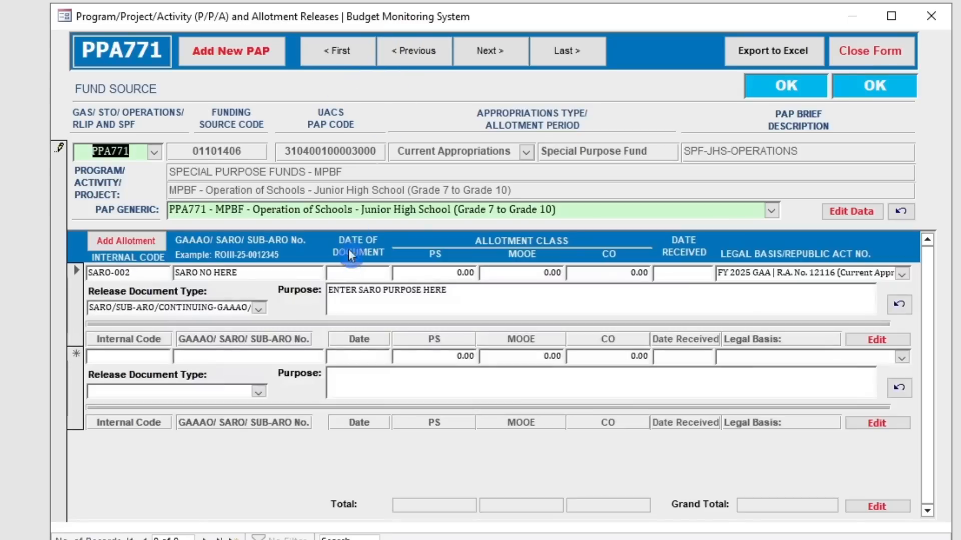
{"action": "left_click", "coordinate": [196, 295]}
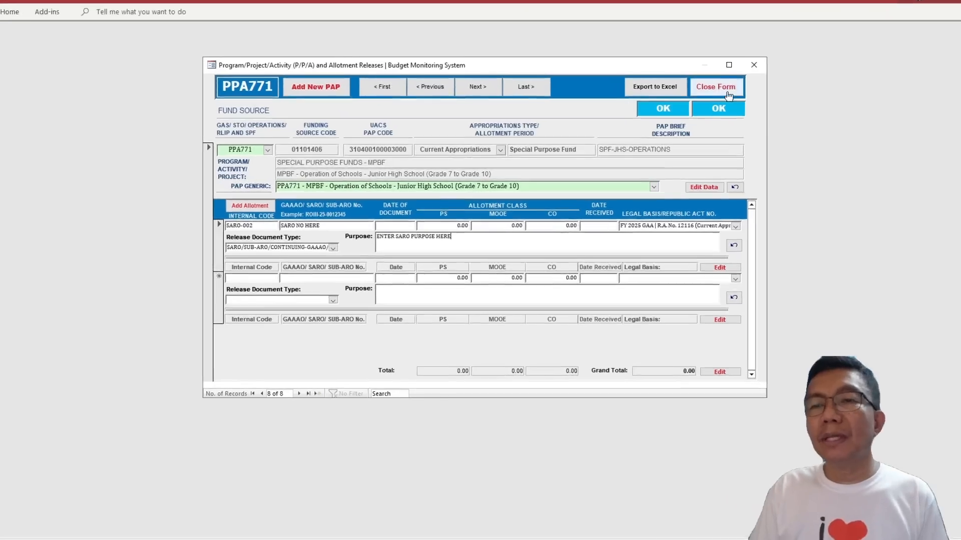
{"action": "left_click", "coordinate": [870, 50]}
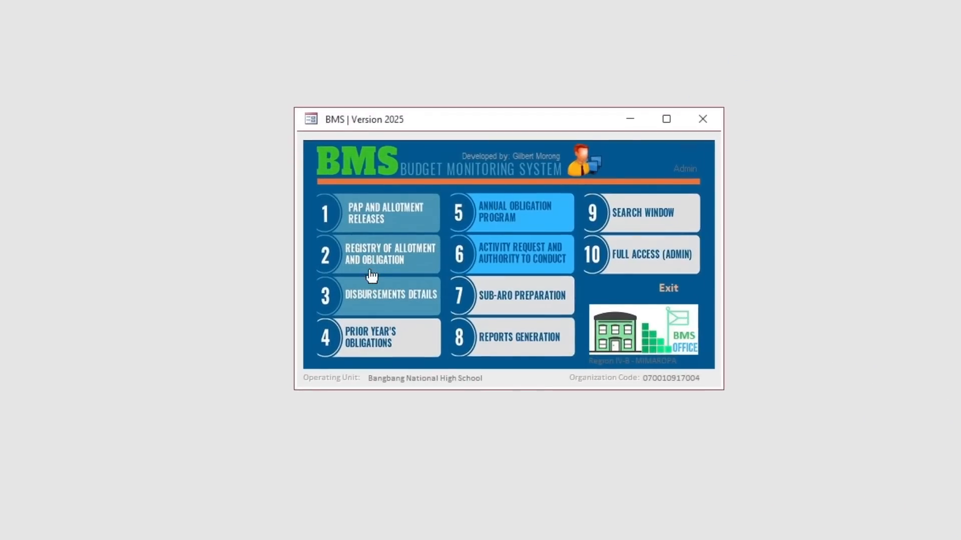
Step: Reopen the PAP records and enter PS 10,000,000 and MOOE 20000 on the first allotment
{"action": "left_click", "coordinate": [360, 224]}
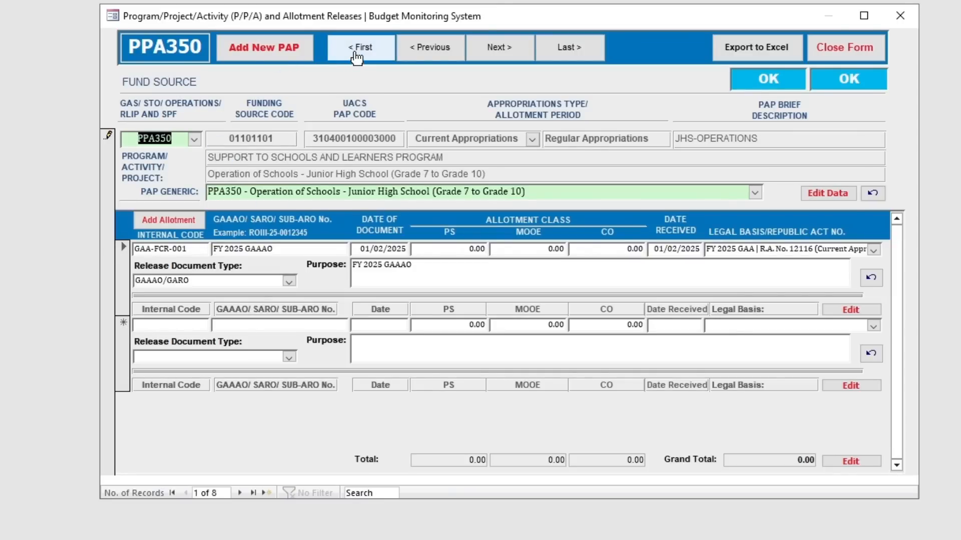
{"action": "left_click", "coordinate": [427, 249]}
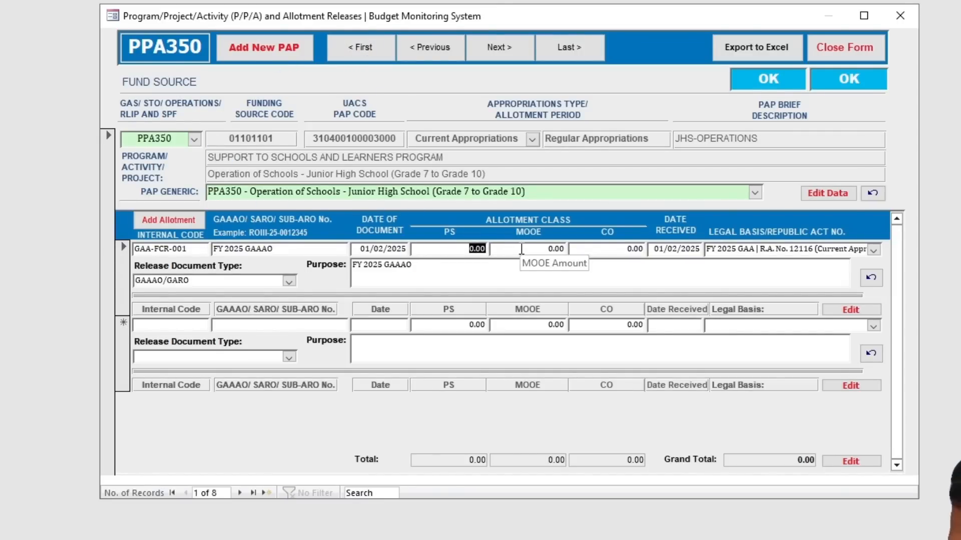
{"action": "type", "text": "10"}
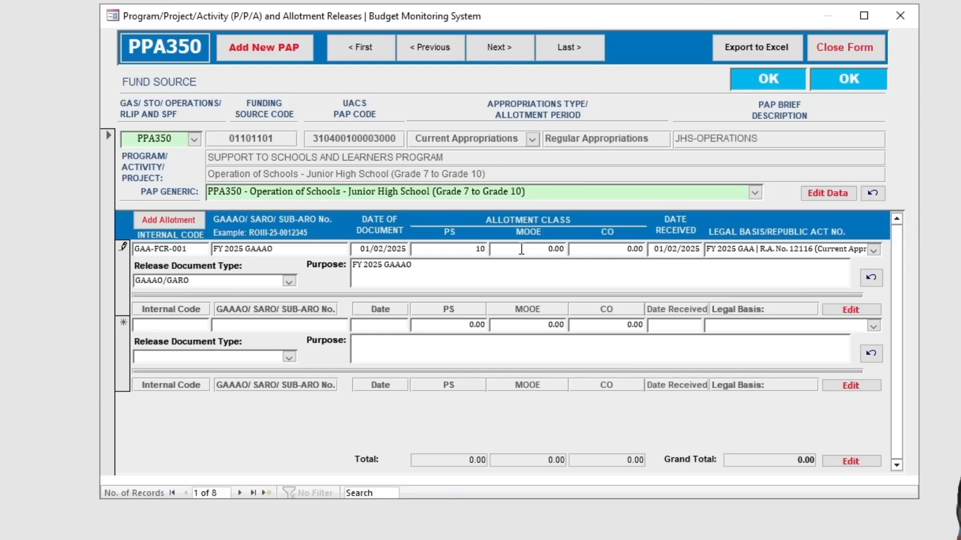
{"action": "type", "text": ",000,000"}
{"action": "key", "text": "Tab"}
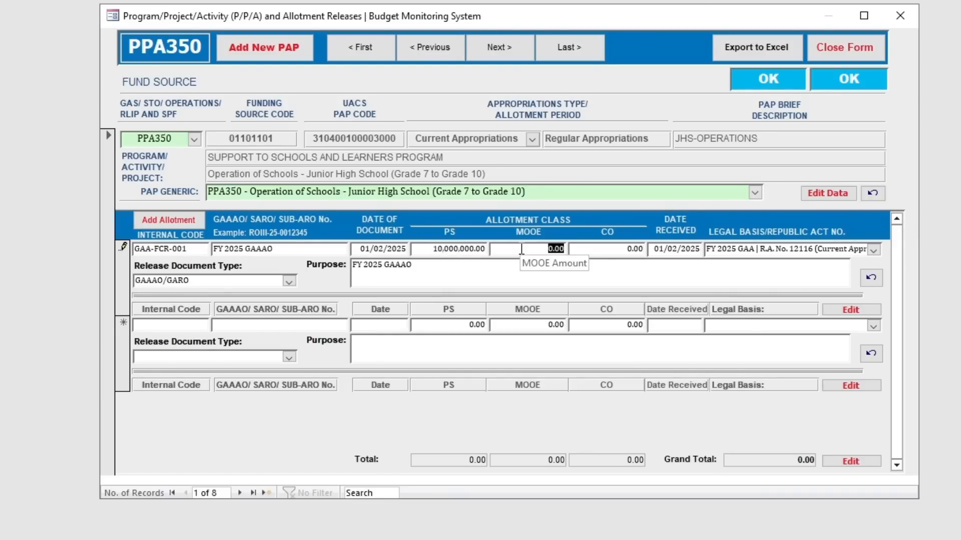
{"action": "type", "text": "20000"}
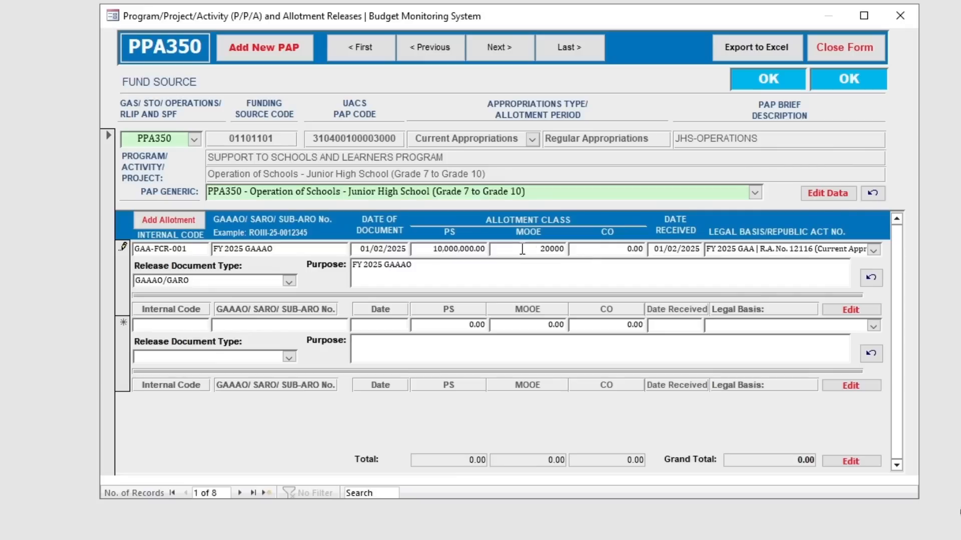
{"action": "left_click", "coordinate": [427, 350]}
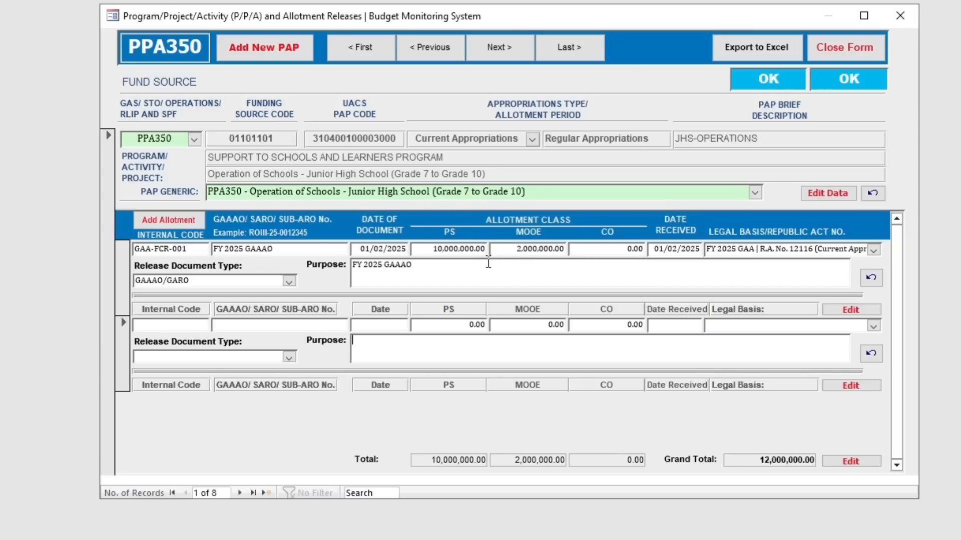
Step: Browse forward to PPA353, jump back to first record PPA350, and close the form
{"action": "left_click", "coordinate": [506, 52]}
{"action": "left_click", "coordinate": [506, 52]}
{"action": "left_click", "coordinate": [507, 52]}
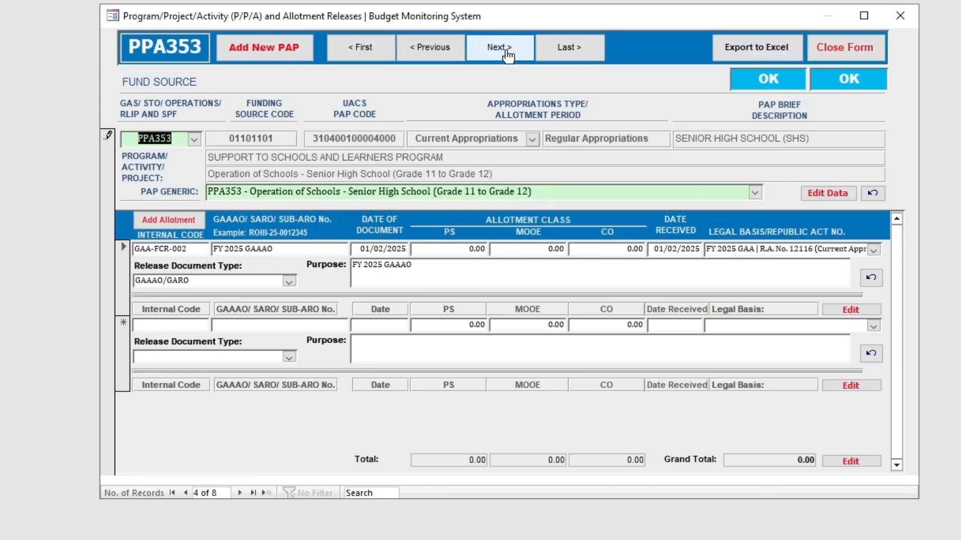
{"action": "left_click", "coordinate": [428, 52]}
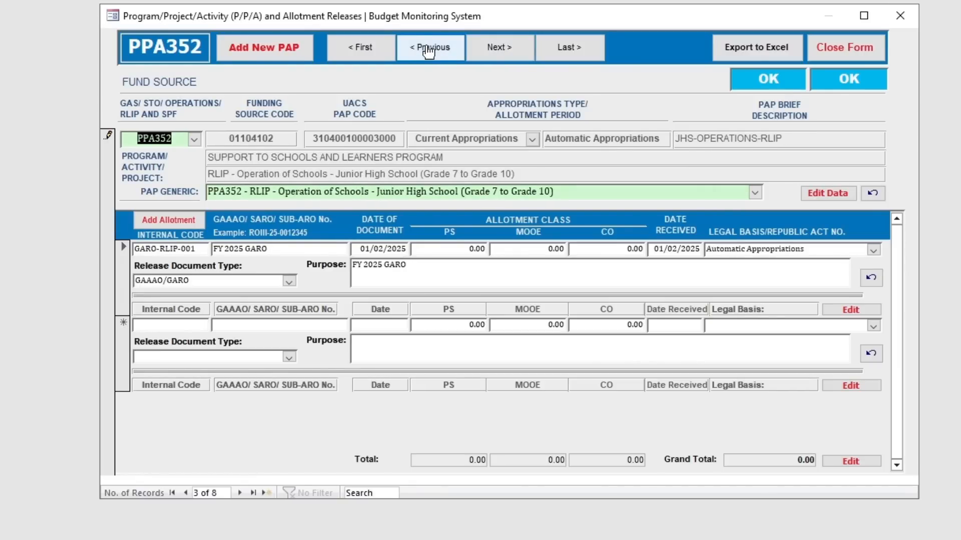
{"action": "left_click", "coordinate": [361, 48]}
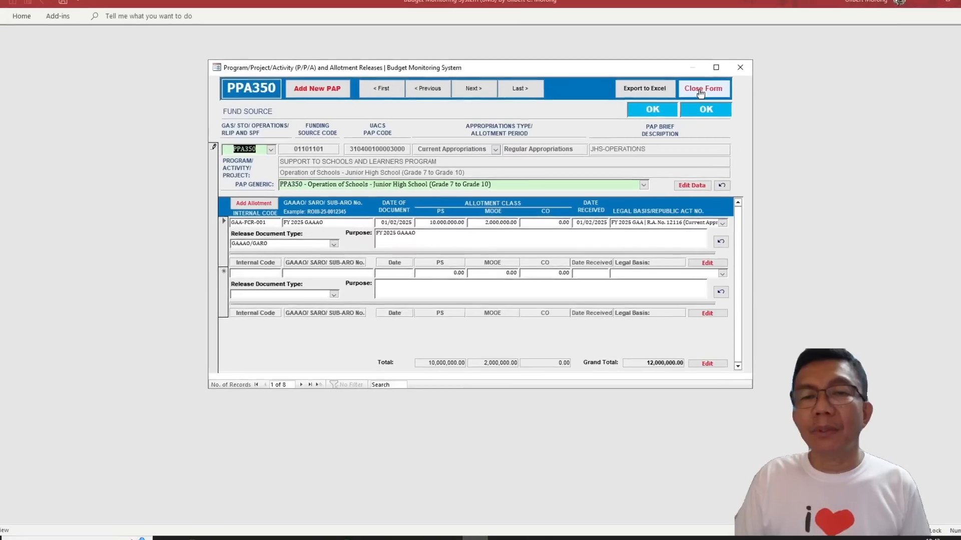
{"action": "left_click", "coordinate": [701, 90]}
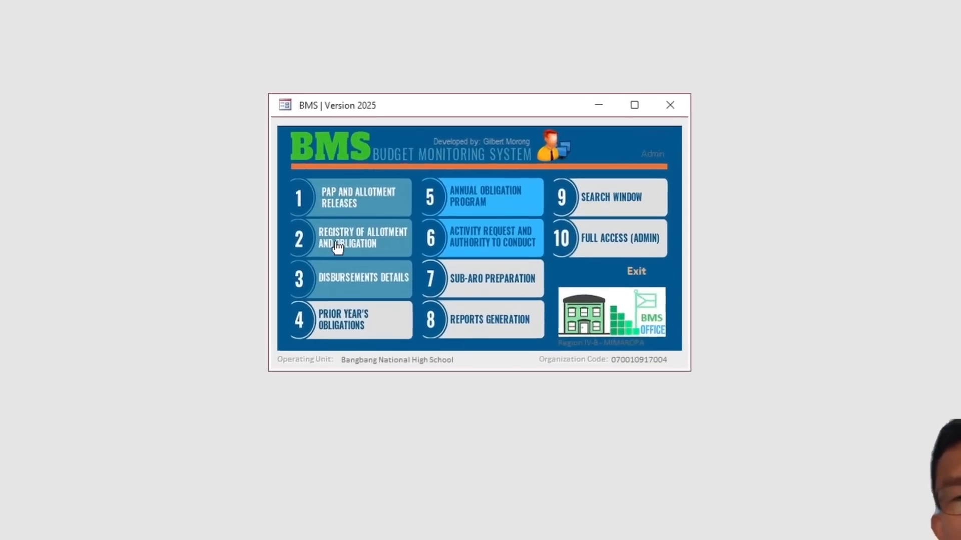
Step: Go to the Registry of Allotment and Obligation and choose the GAAAO/GARO data entry
{"action": "left_click", "coordinate": [328, 248]}
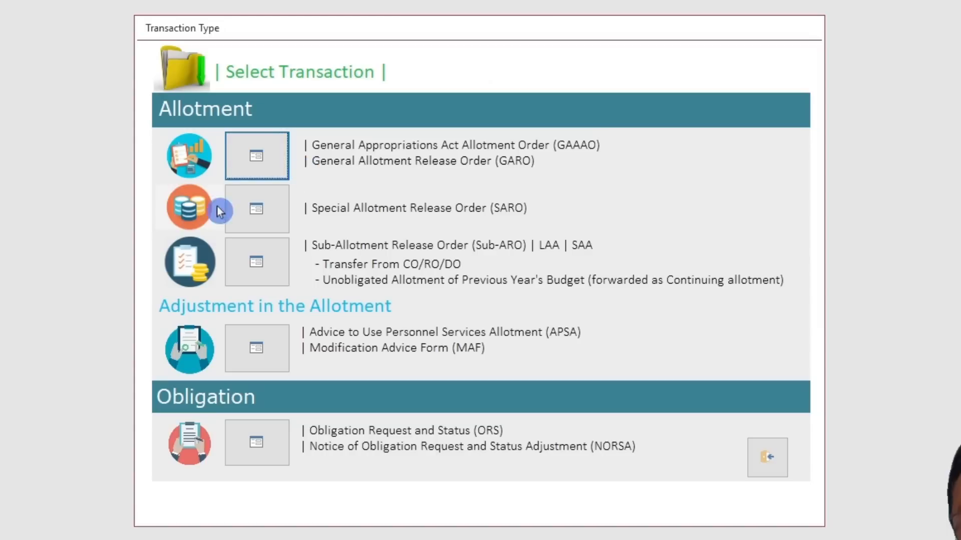
{"action": "left_click", "coordinate": [319, 217]}
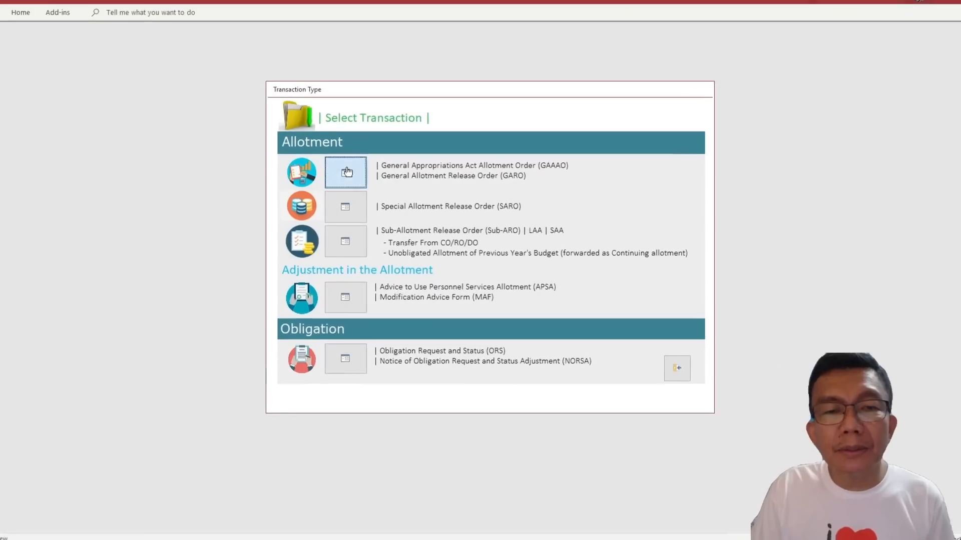
{"action": "left_click", "coordinate": [347, 172]}
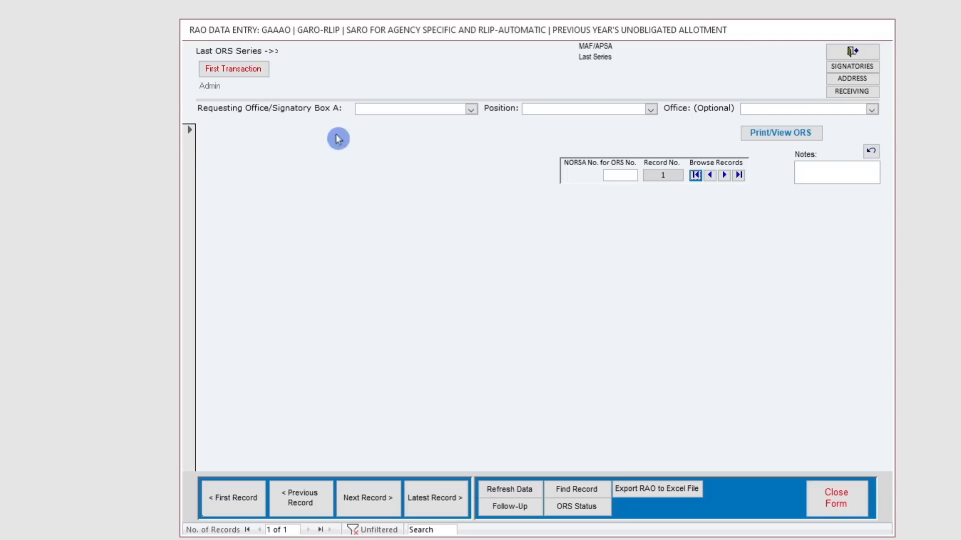
Step: Start the first transaction as an Allotment dated 01/02/2025 for BANGBANG NHS
{"action": "left_click", "coordinate": [250, 73]}
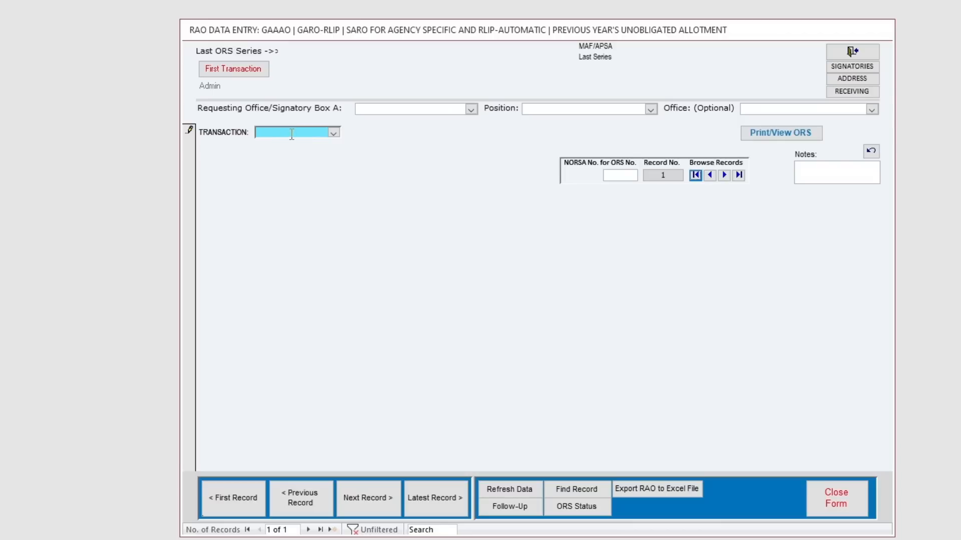
{"action": "left_click", "coordinate": [334, 132]}
{"action": "left_click", "coordinate": [300, 143]}
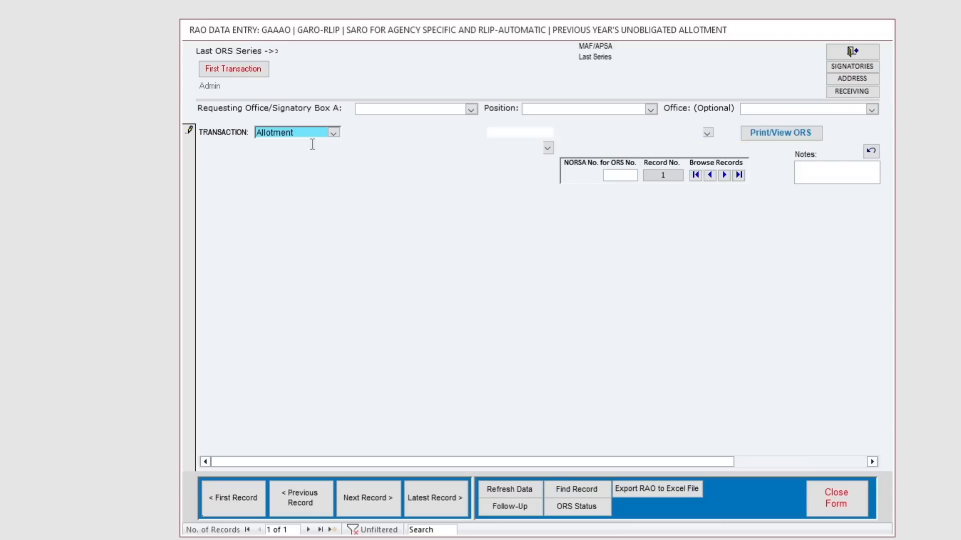
{"action": "type", "text": "1/"}
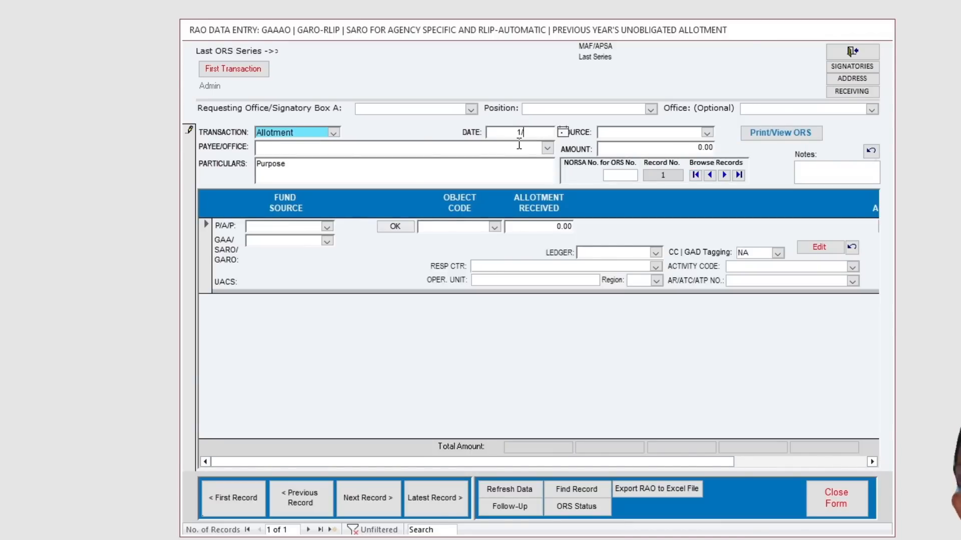
{"action": "type", "text": "2/24"}
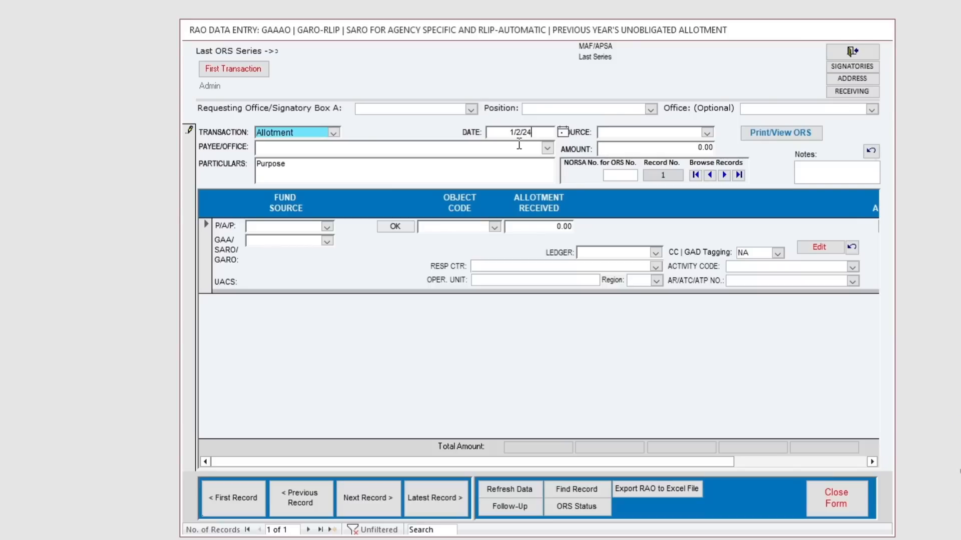
{"action": "key", "text": "BackSpace"}
{"action": "type", "text": "5"}
{"action": "key", "text": "Tab"}
{"action": "type", "text": "BA"}
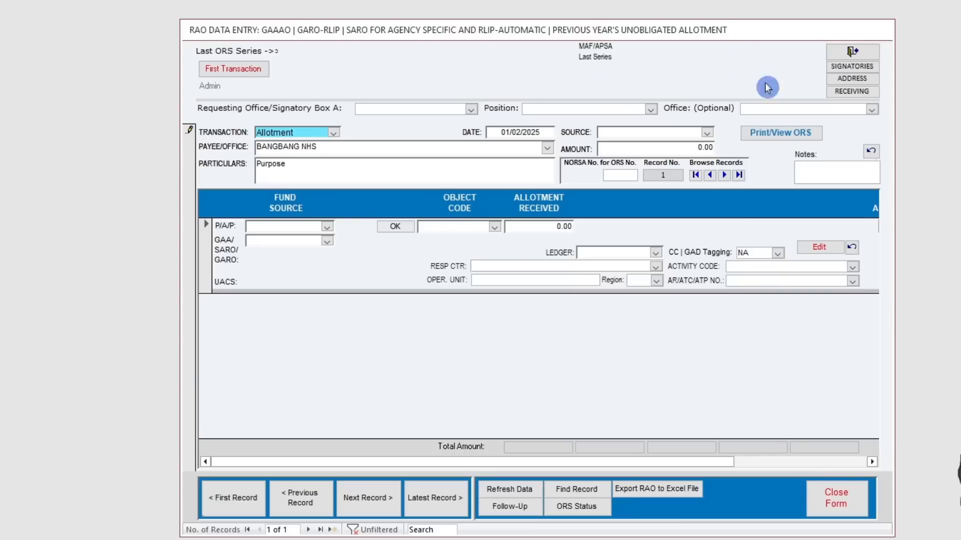
Step: Set source 1. GAAAO (FY 2025), amount 10,000,000, and particulars 'FY 2025 GAAAO - PS'
{"action": "left_click", "coordinate": [707, 132]}
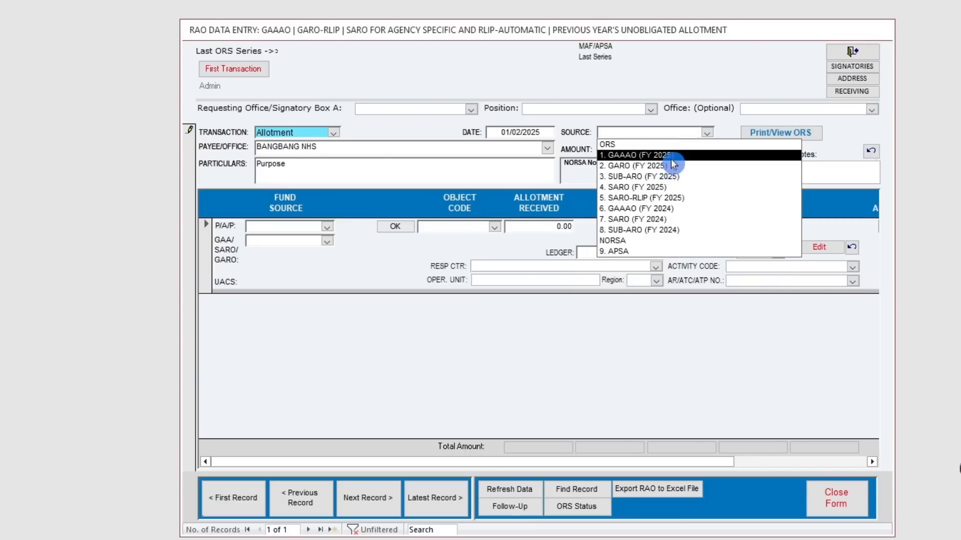
{"action": "left_click", "coordinate": [669, 154]}
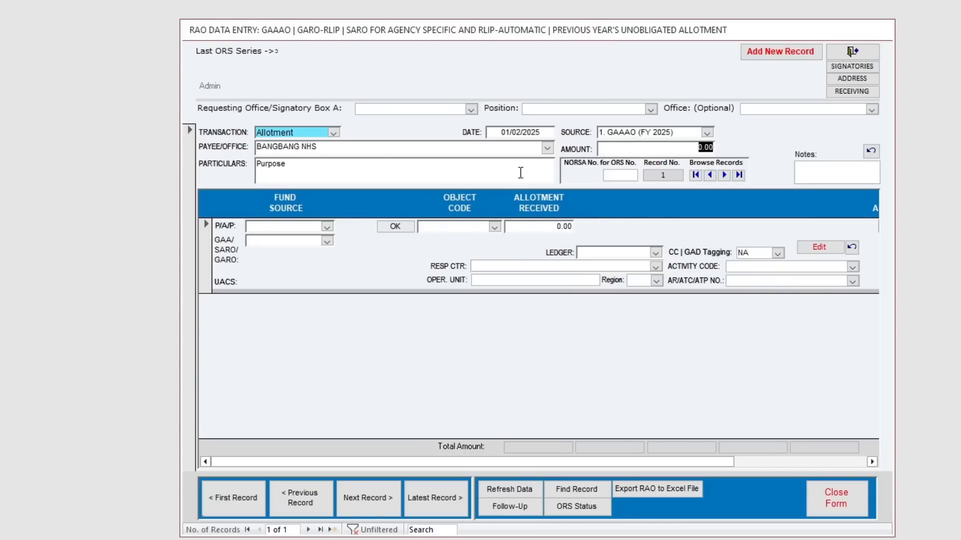
{"action": "type", "text": "1"}
{"action": "type", "text": "0,000,000"}
{"action": "key", "text": "Tab"}
{"action": "left_click", "coordinate": [265, 187]}
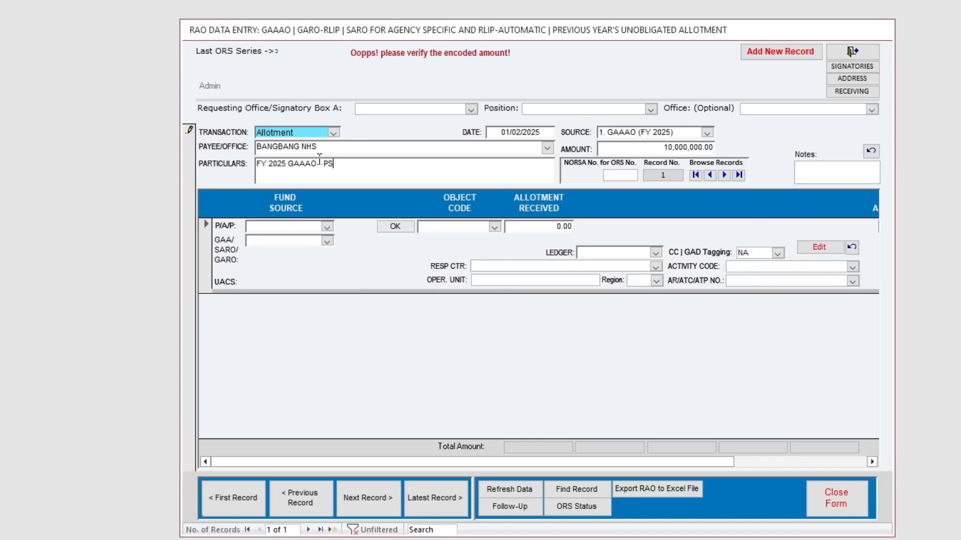
{"action": "left_click", "coordinate": [312, 225]}
{"action": "left_click", "coordinate": [323, 228]}
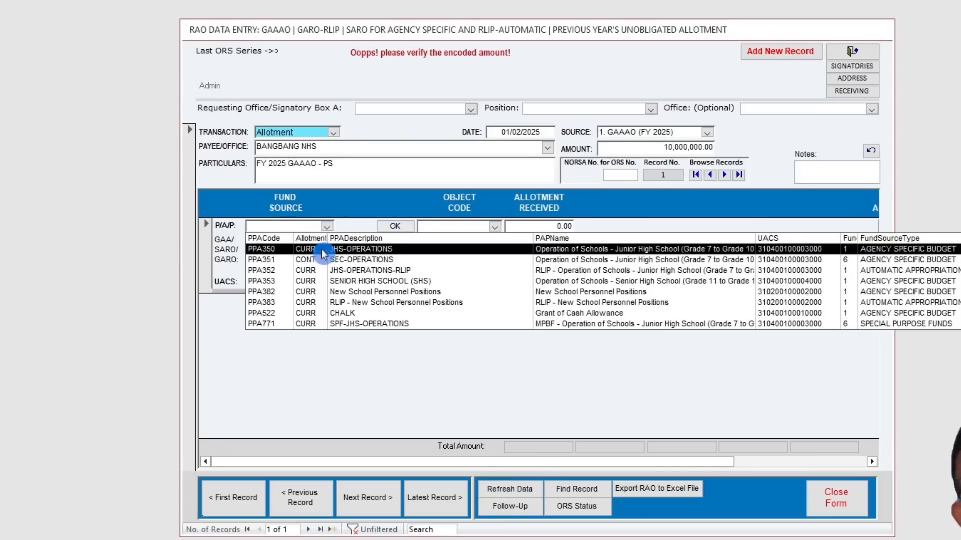
{"action": "left_click", "coordinate": [324, 253]}
{"action": "left_click", "coordinate": [327, 241]}
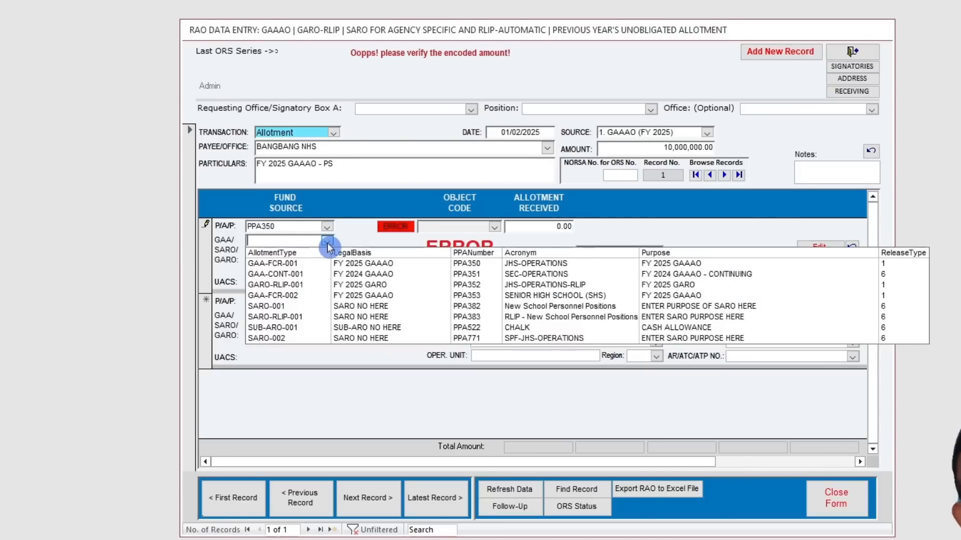
{"action": "left_click", "coordinate": [499, 261]}
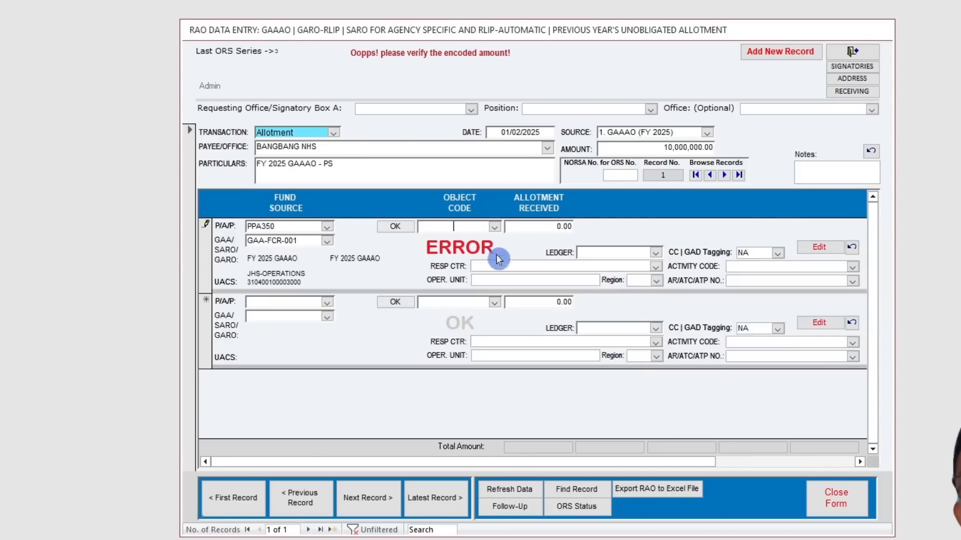
{"action": "left_click", "coordinate": [495, 227]}
{"action": "left_click", "coordinate": [499, 247]}
{"action": "key", "text": "Tab"}
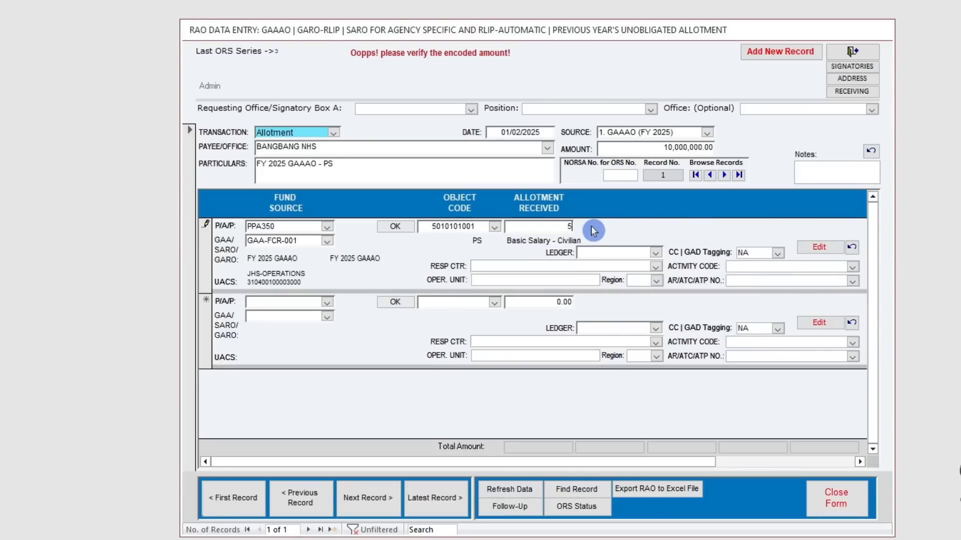
{"action": "type", "text": "00SHC"}
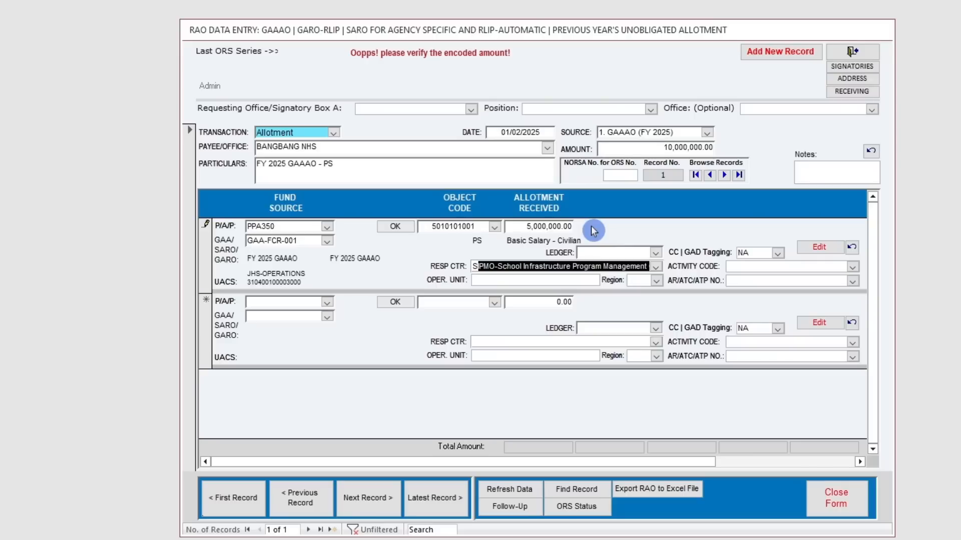
{"action": "key", "text": "Tab"}
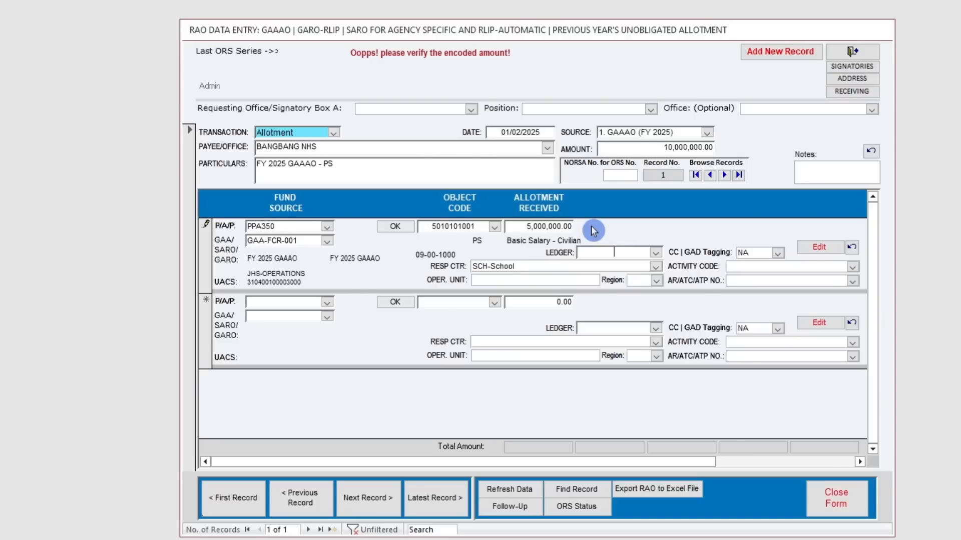
{"action": "left_click", "coordinate": [302, 303]}
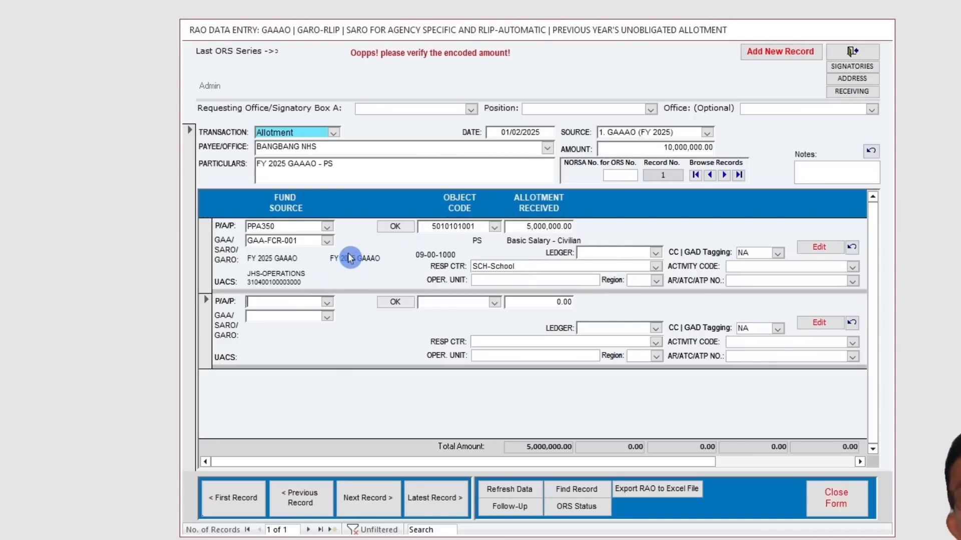
Step: Duplicate the first fund line as a PERA - Civilian line worth 2,000,000
{"action": "left_click", "coordinate": [209, 251]}
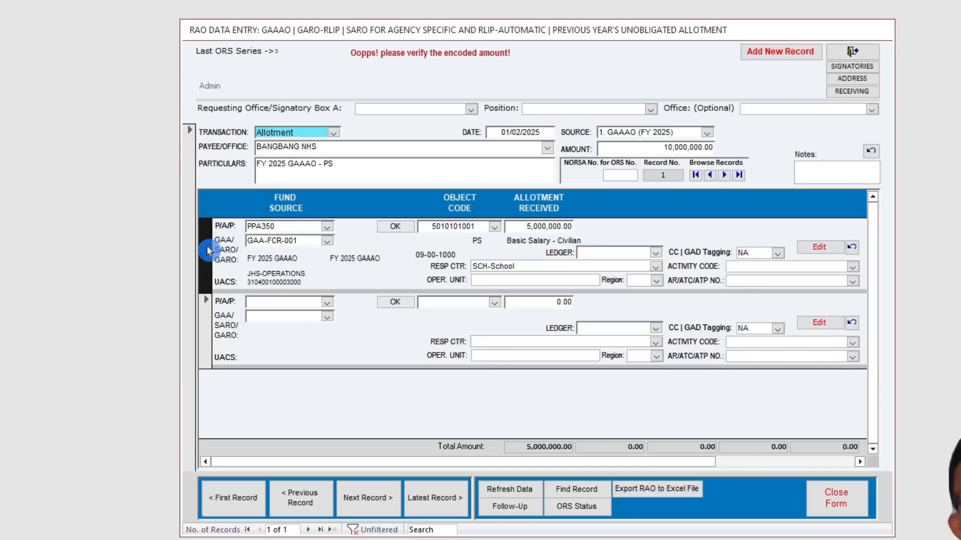
{"action": "key", "text": "ctrl+c"}
{"action": "left_click", "coordinate": [206, 316]}
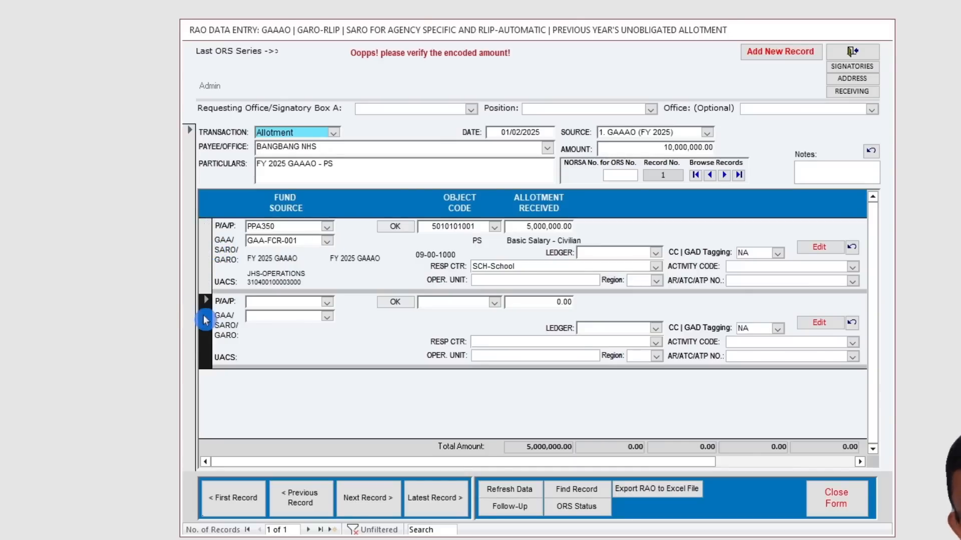
{"action": "key", "text": "ctrl+v"}
{"action": "left_click", "coordinate": [495, 302]}
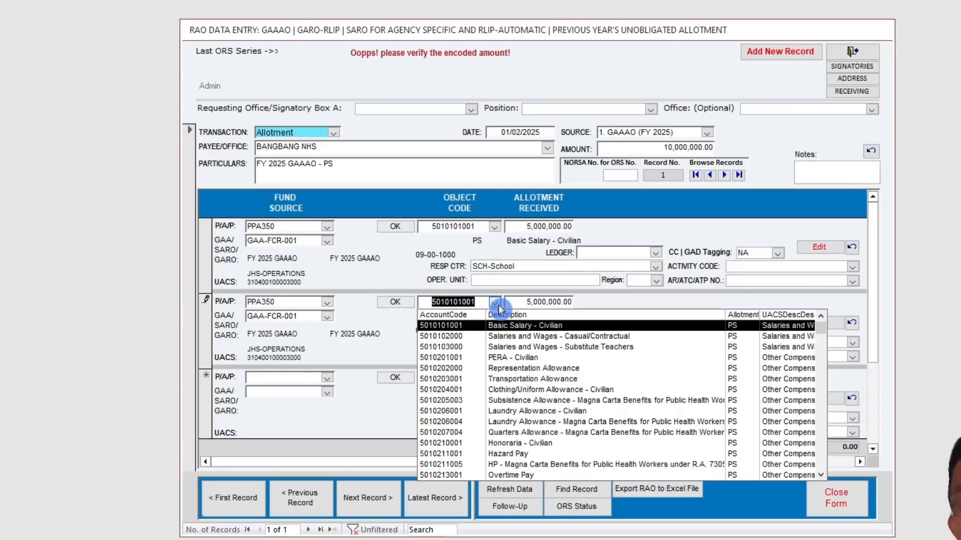
{"action": "left_click", "coordinate": [509, 358]}
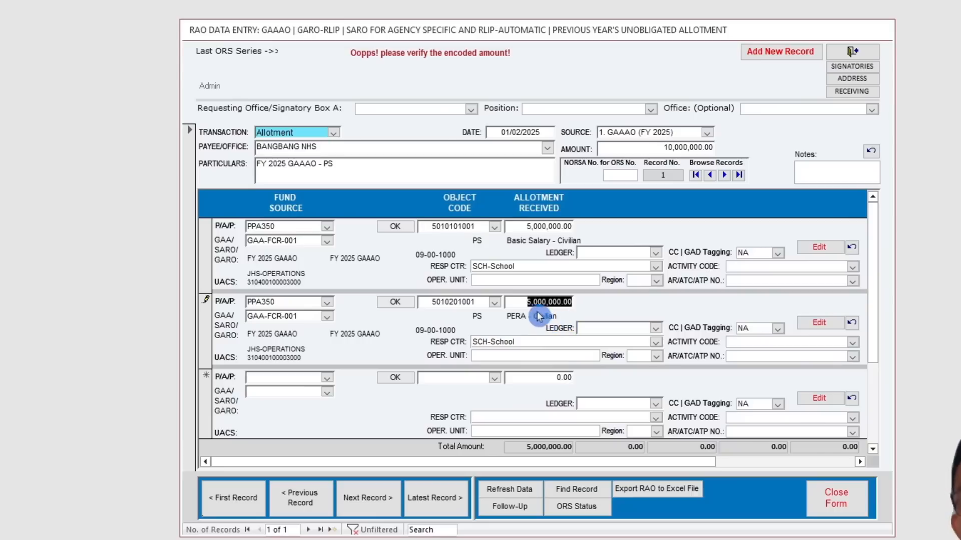
{"action": "type", "text": "2"}
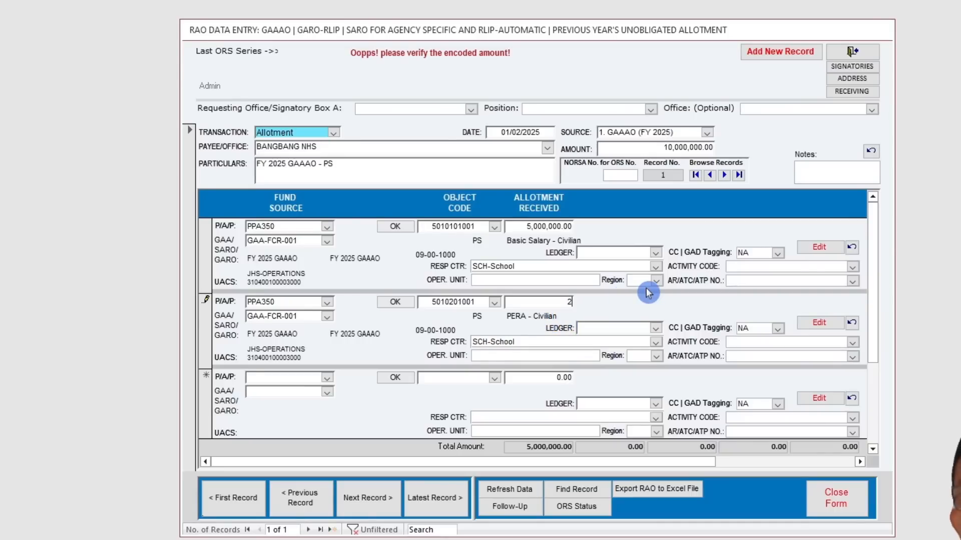
{"action": "type", "text": ",000"}
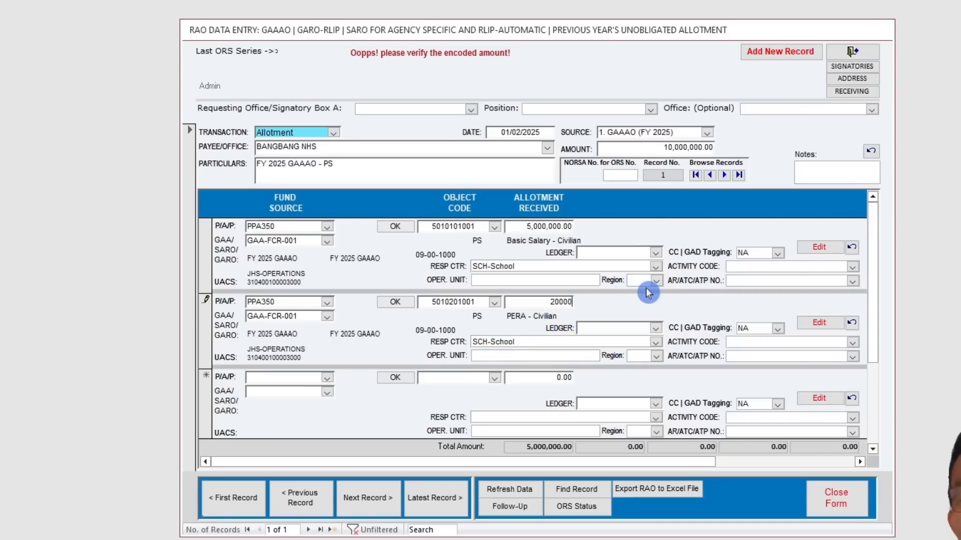
{"action": "type", "text": ",000"}
{"action": "key", "text": "Tab"}
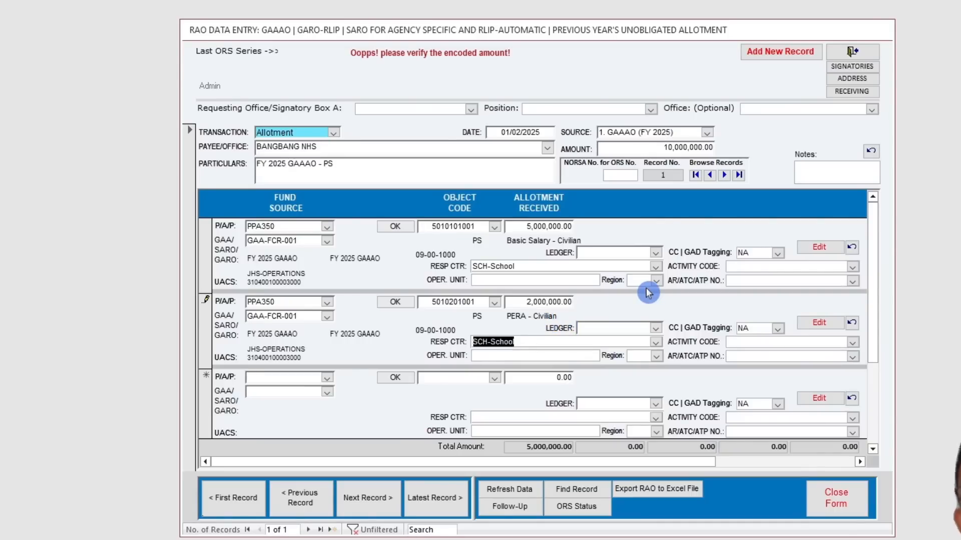
{"action": "left_click", "coordinate": [428, 378]}
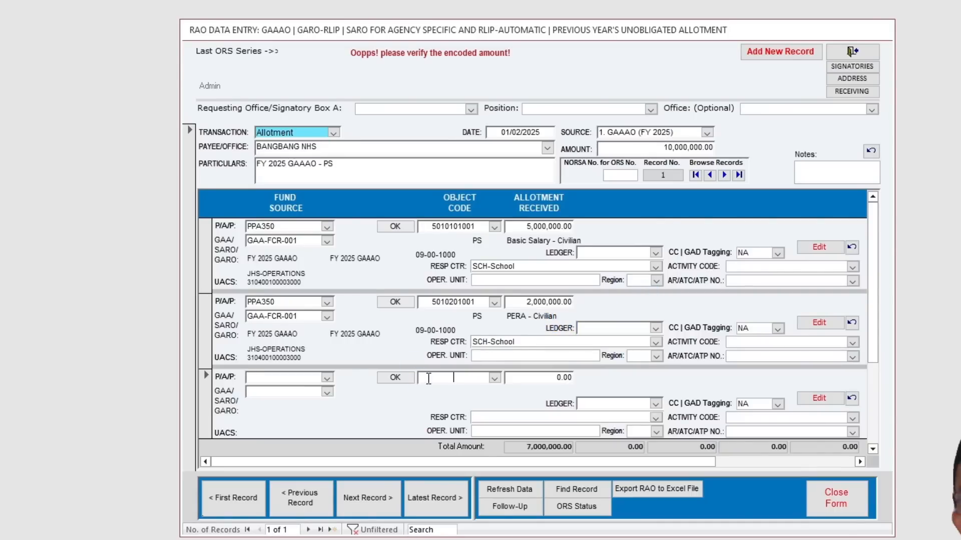
{"action": "left_click", "coordinate": [207, 330]}
{"action": "left_click", "coordinate": [207, 393]}
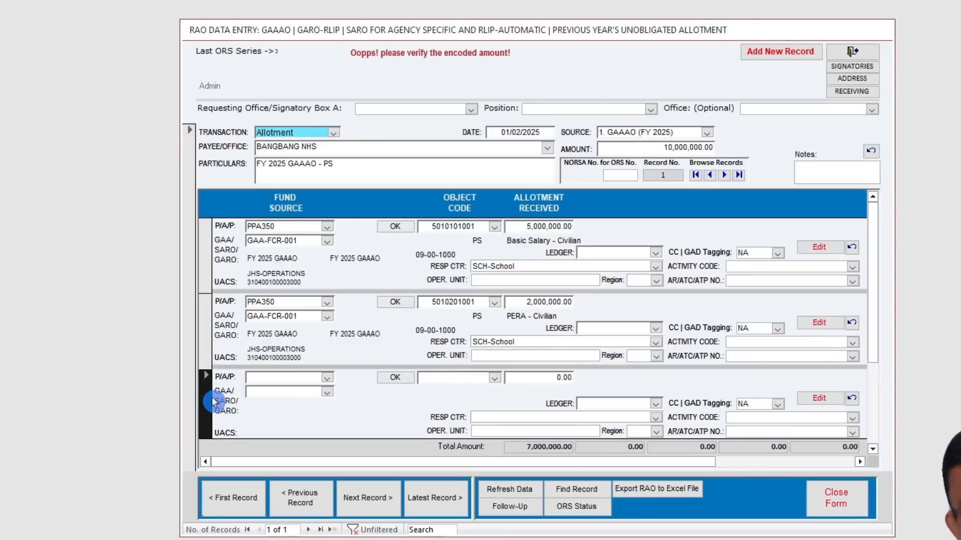
{"action": "key", "text": "ctrl+v"}
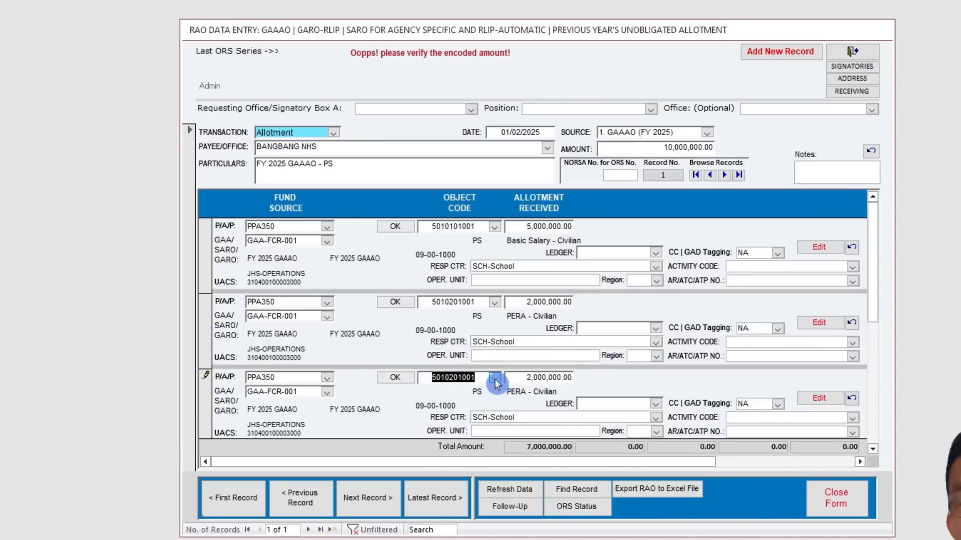
{"action": "left_click", "coordinate": [495, 379]}
{"action": "left_click", "coordinate": [521, 433]}
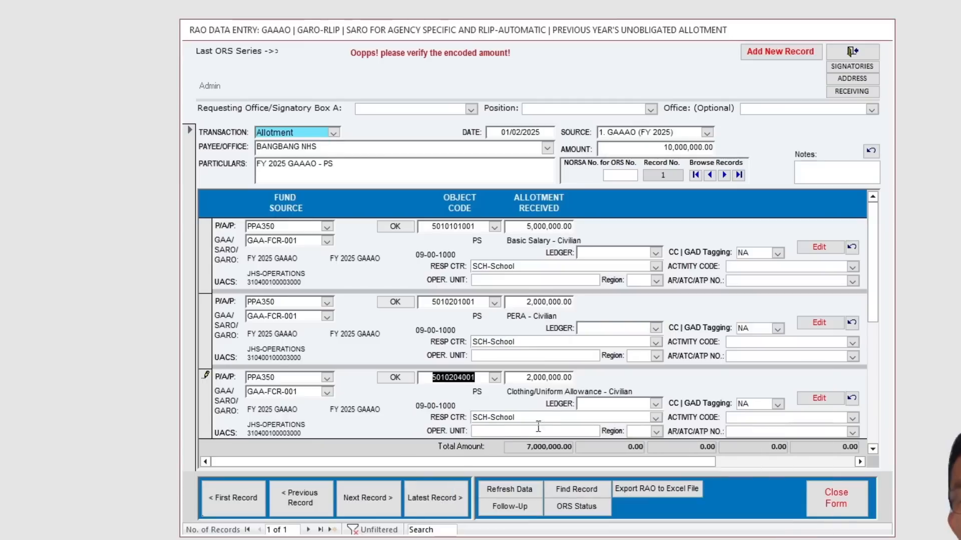
{"action": "left_click", "coordinate": [524, 377]}
{"action": "left_click_drag", "start_coordinate": [524, 377], "coordinate": [644, 380]}
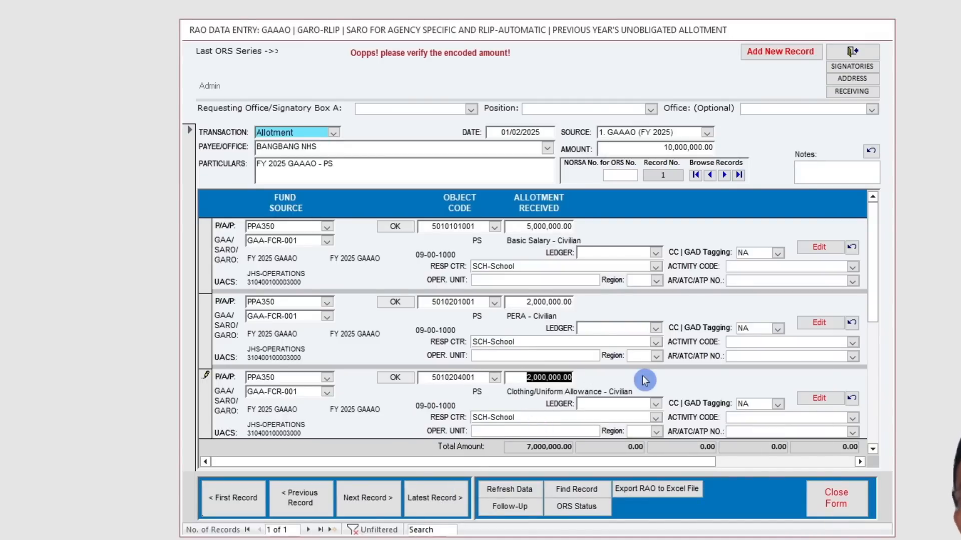
{"action": "type", "text": "3,000,000"}
{"action": "key", "text": "Tab"}
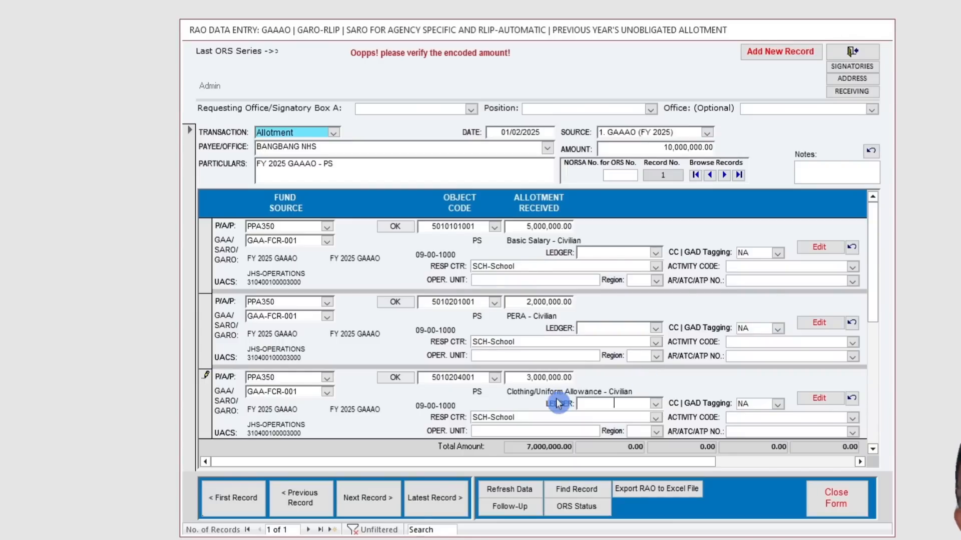
{"action": "scroll", "coordinate": [644, 381], "scroll_direction": "down", "scroll_amount": 1}
{"action": "left_click", "coordinate": [308, 378]}
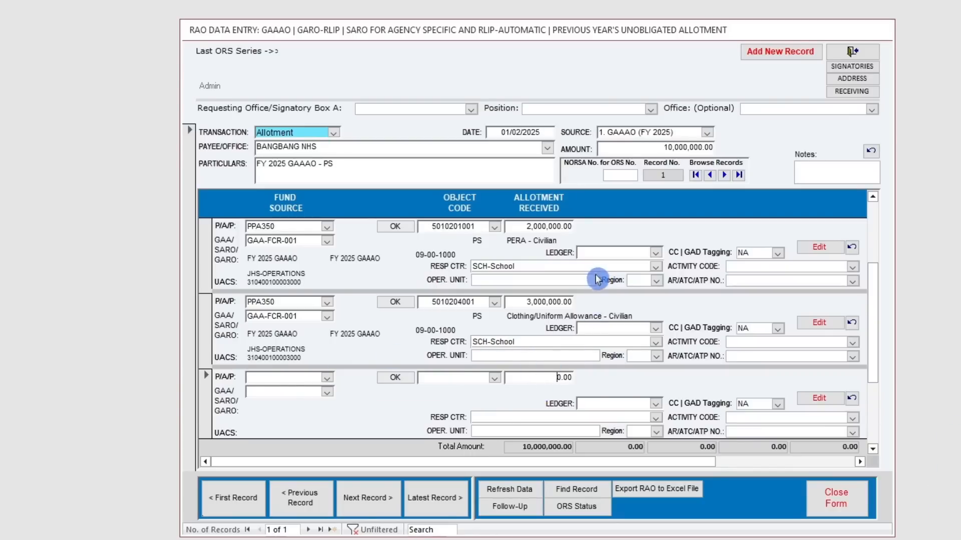
{"action": "scroll", "coordinate": [597, 271], "scroll_direction": "up", "scroll_amount": 1}
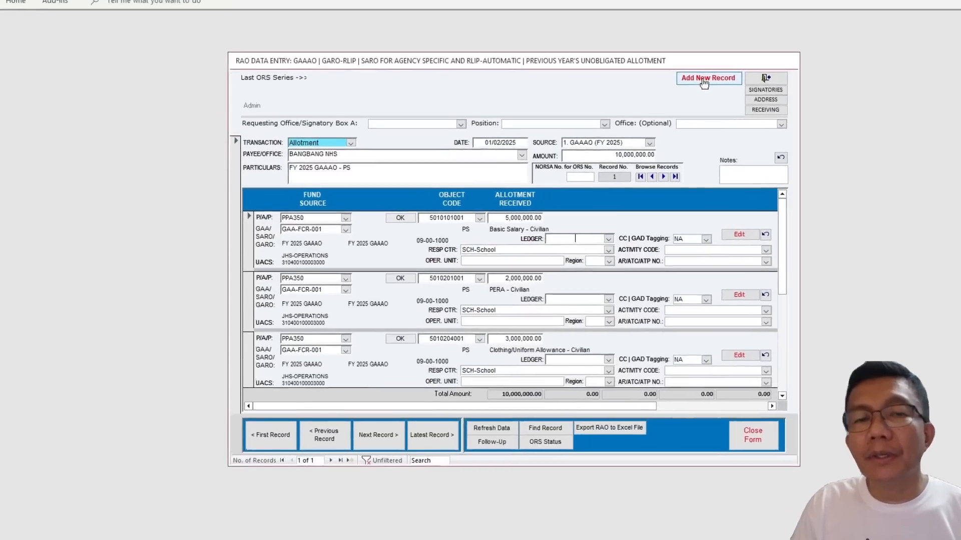
Step: Add a new RAO record as an Allotment dated 01/02/2025
{"action": "left_click", "coordinate": [665, 90]}
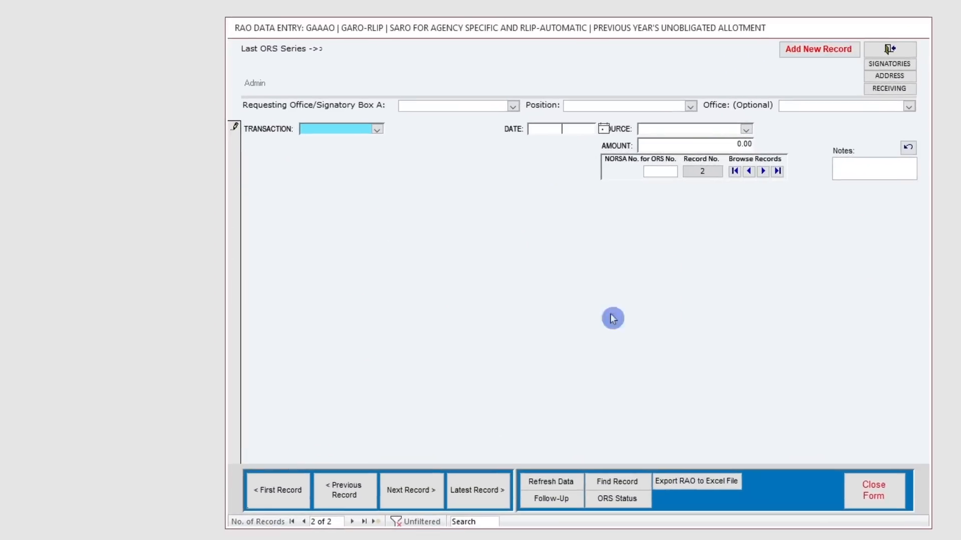
{"action": "left_click", "coordinate": [379, 129]}
{"action": "left_click", "coordinate": [361, 142]}
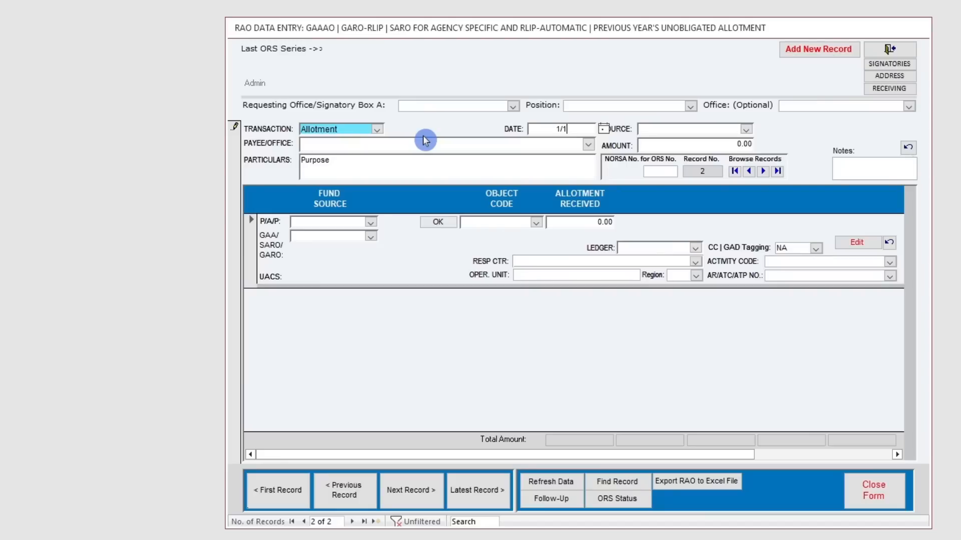
{"action": "left_click", "coordinate": [532, 131]}
{"action": "type", "text": "1"}
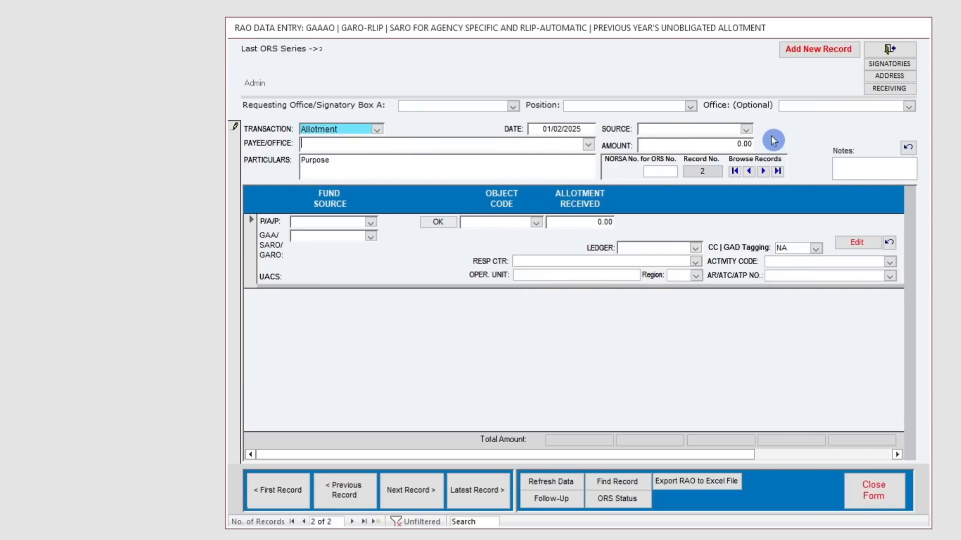
Step: Set source 1. GAAAO (FY 2025), amount 2,000,000, payee BANGBANG NHS, particulars 'FY 2025 GAAAO - MOOE'
{"action": "left_click", "coordinate": [746, 129]}
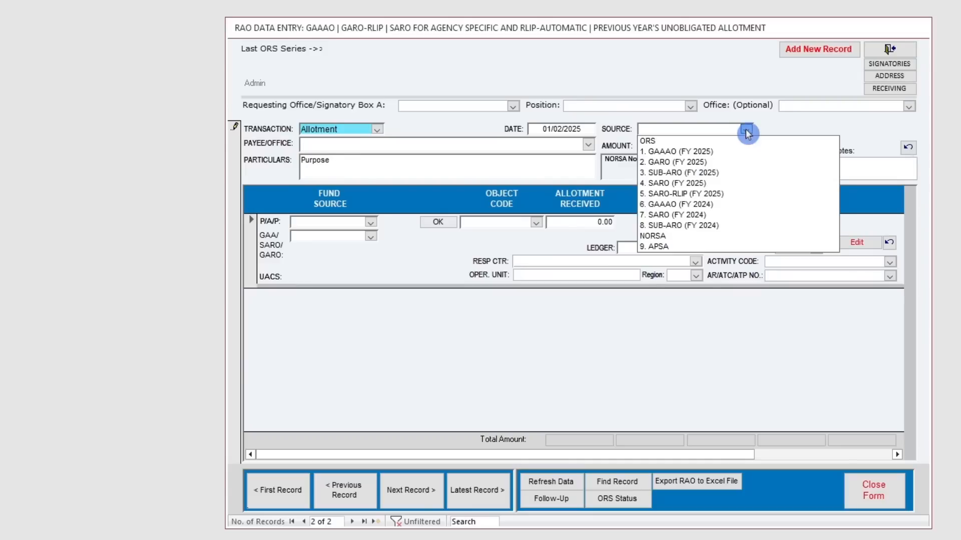
{"action": "left_click", "coordinate": [719, 152]}
{"action": "type", "text": "2,000,000"}
{"action": "key", "text": "Tab"}
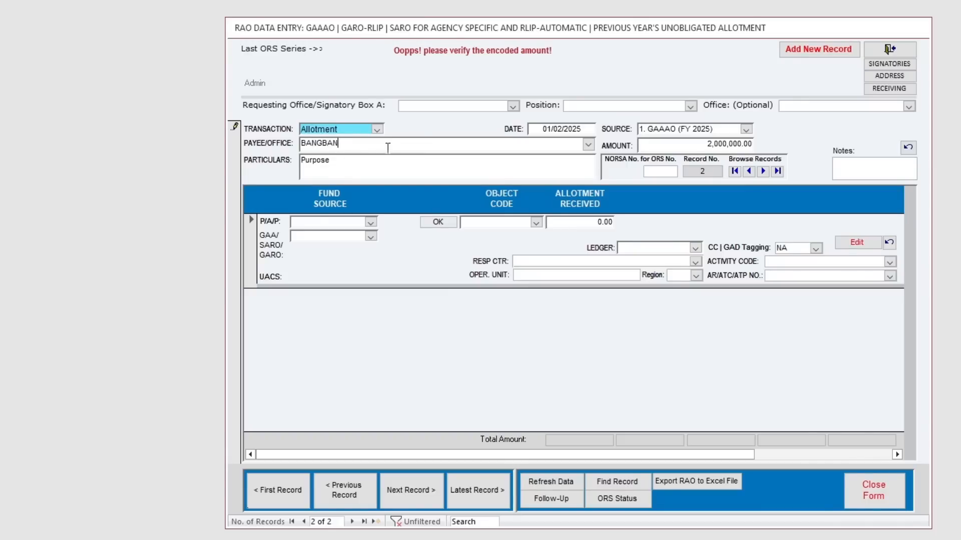
{"action": "key", "text": "Tab"}
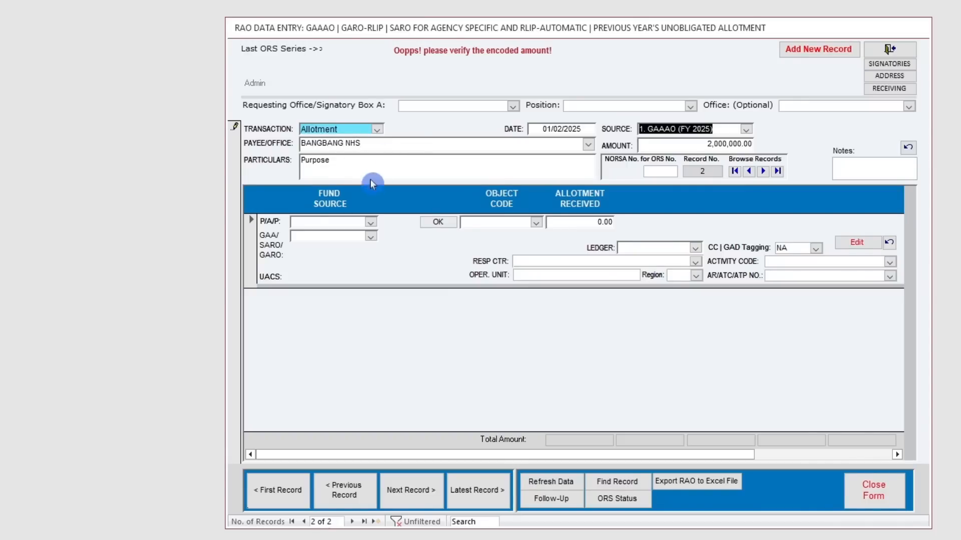
{"action": "key", "text": "Tab"}
{"action": "type", "text": "FY 2025 GAAAO - MOOE"}
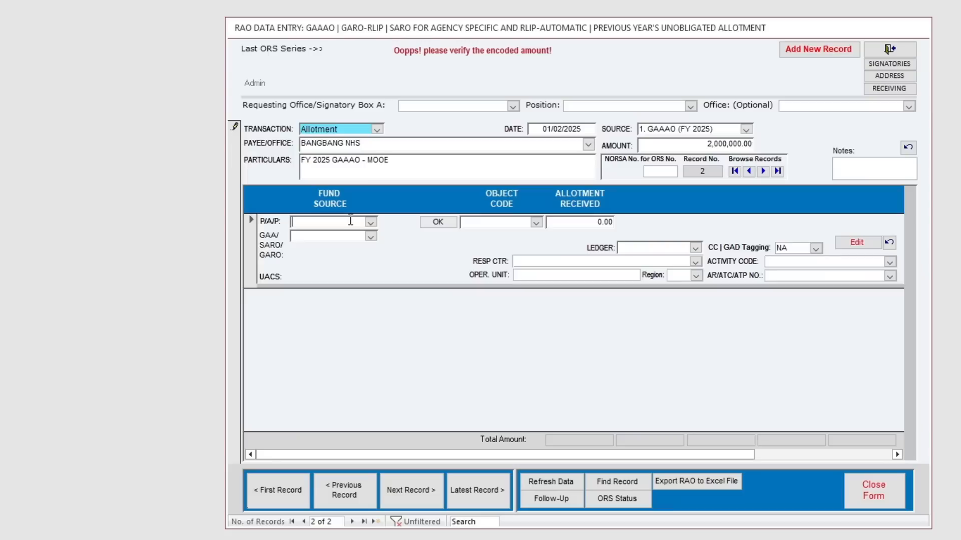
{"action": "left_click", "coordinate": [371, 223]}
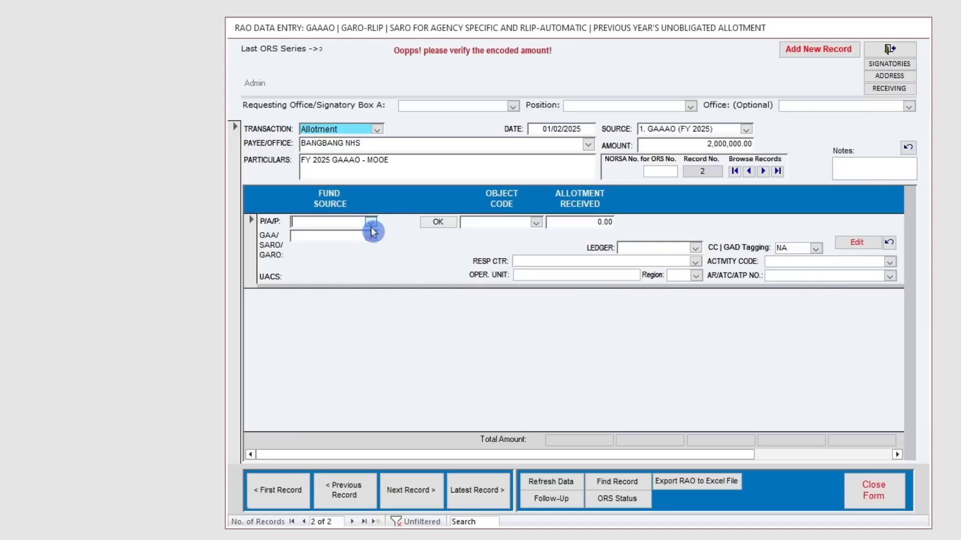
Step: Add a PPA350, GAA-FCR-001 line for Traveling Expenses - Local, 100,000 to SCH-School
{"action": "left_click", "coordinate": [353, 245]}
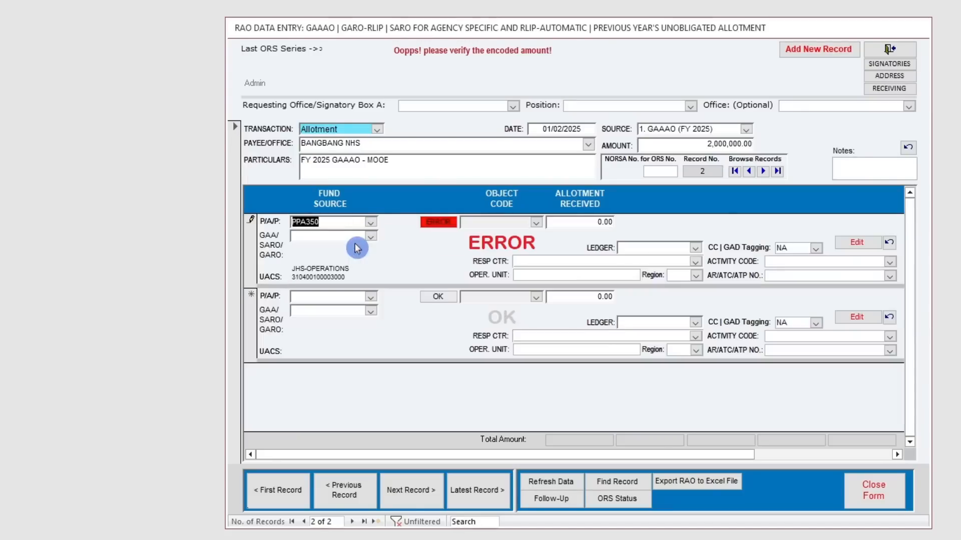
{"action": "left_click", "coordinate": [370, 236]}
{"action": "left_click", "coordinate": [364, 258]}
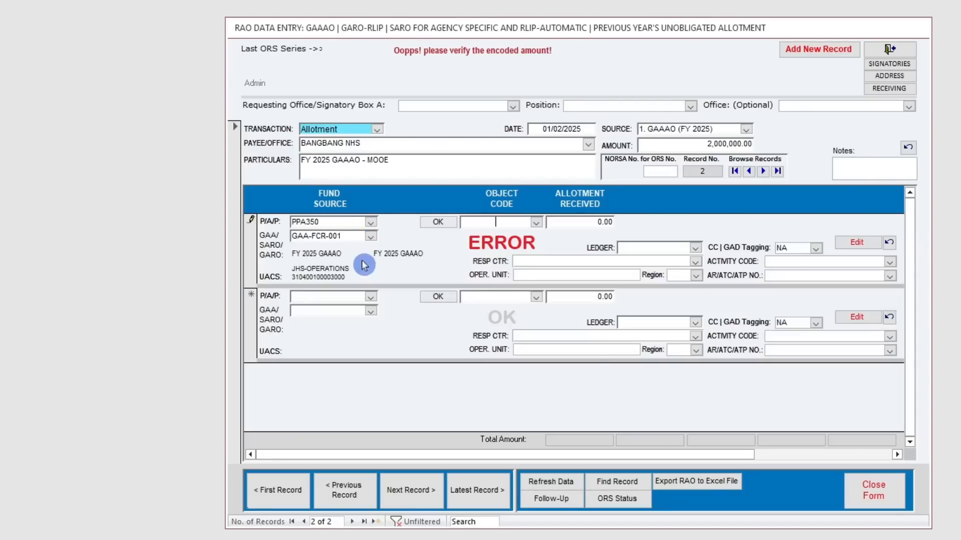
{"action": "left_click", "coordinate": [536, 222]}
{"action": "scroll", "coordinate": [639, 311], "scroll_direction": "down", "scroll_amount": 10}
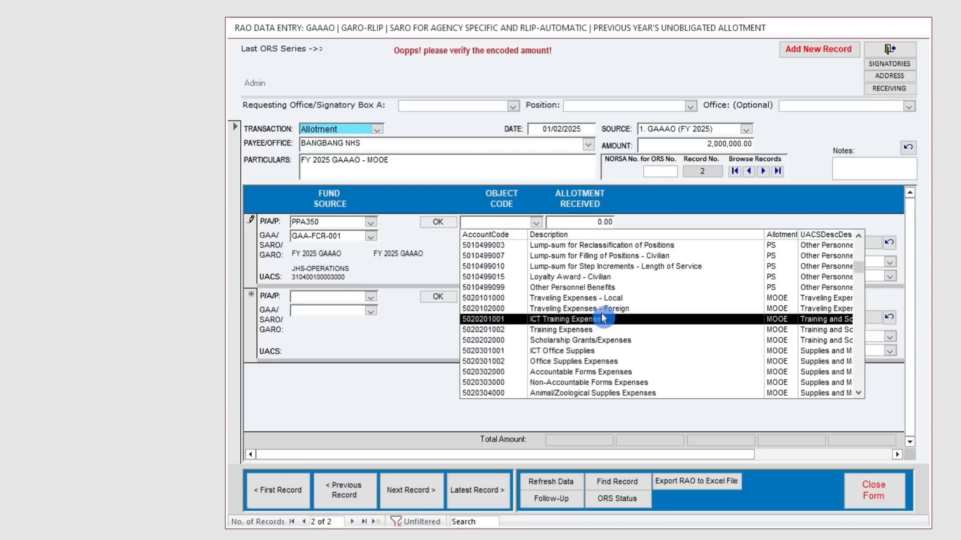
{"action": "left_click", "coordinate": [617, 298]}
{"action": "key", "text": "Tab"}
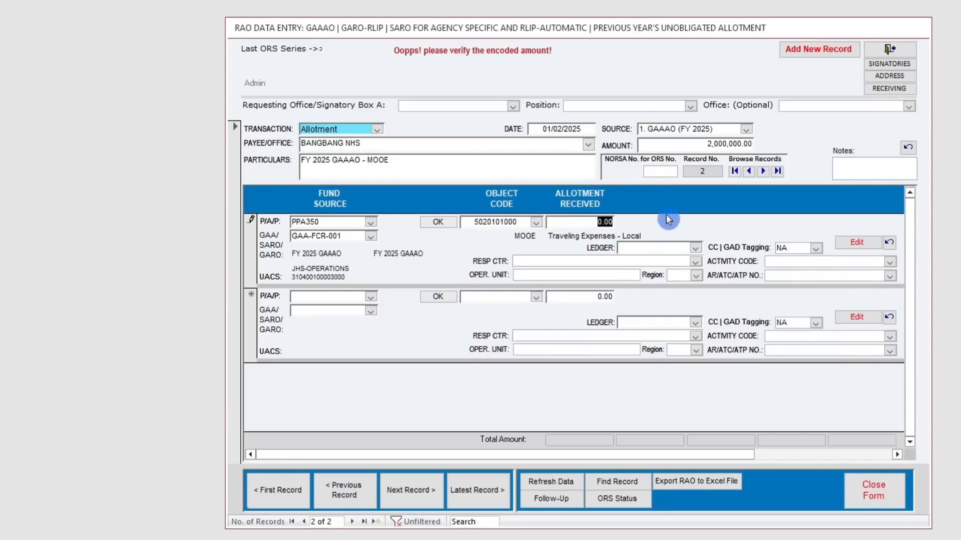
{"action": "type", "text": "100,"}
{"action": "type", "text": "000"}
{"action": "key", "text": "Tab"}
{"action": "type", "text": "SCH-School"}
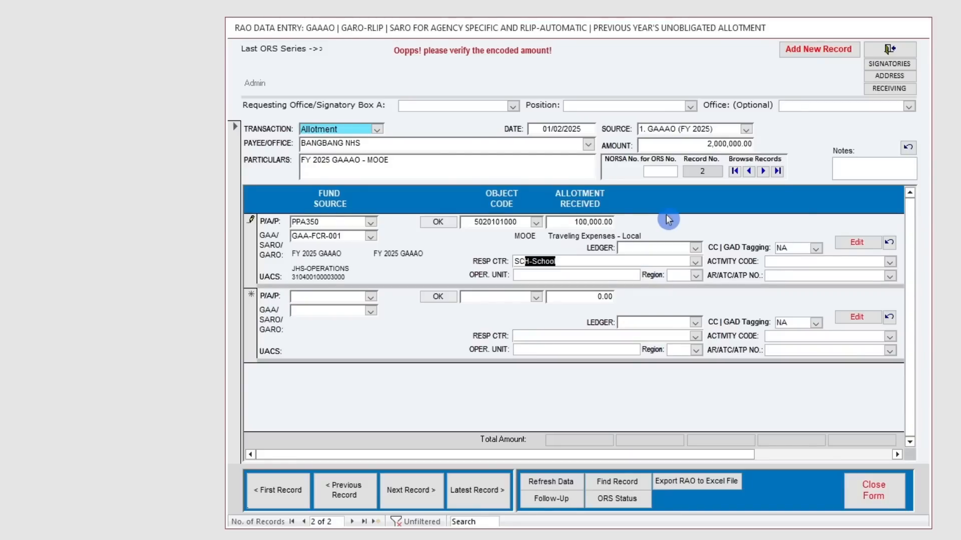
{"action": "key", "text": "Tab"}
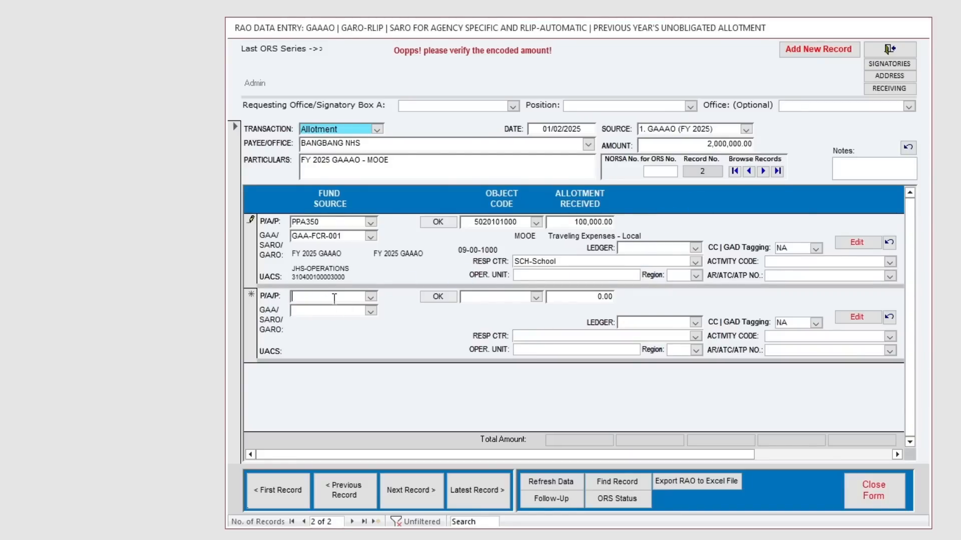
Step: Copy that line as a Training Expenses line worth 500,000
{"action": "left_click", "coordinate": [252, 250]}
{"action": "key", "text": "ctrl+c"}
{"action": "left_click", "coordinate": [251, 317]}
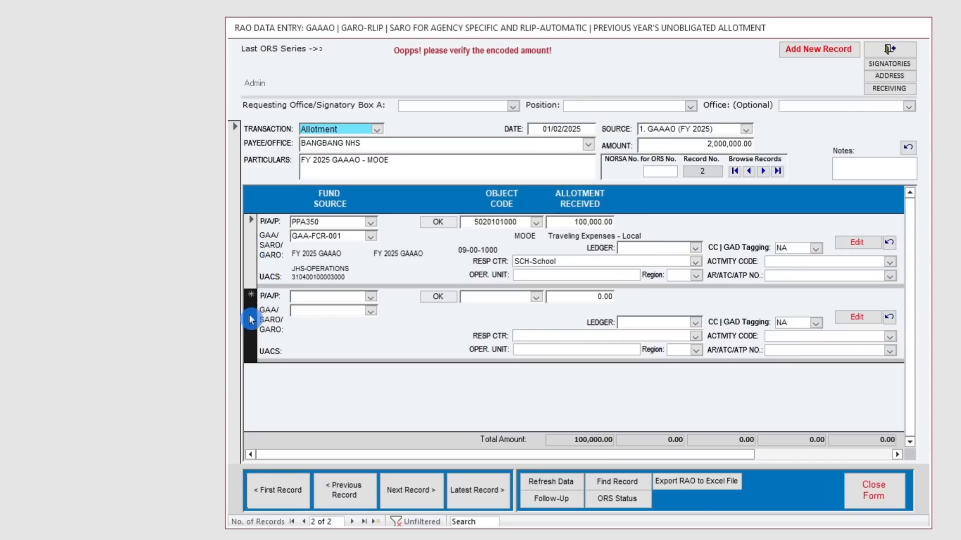
{"action": "key", "text": "ctrl+v"}
{"action": "left_click", "coordinate": [537, 297]}
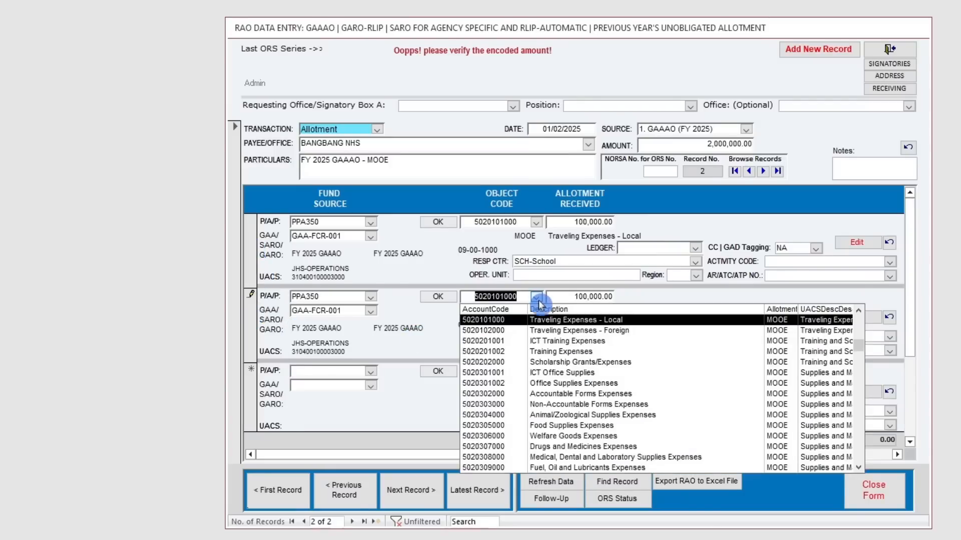
{"action": "left_click", "coordinate": [548, 357]}
{"action": "key", "text": "Tab"}
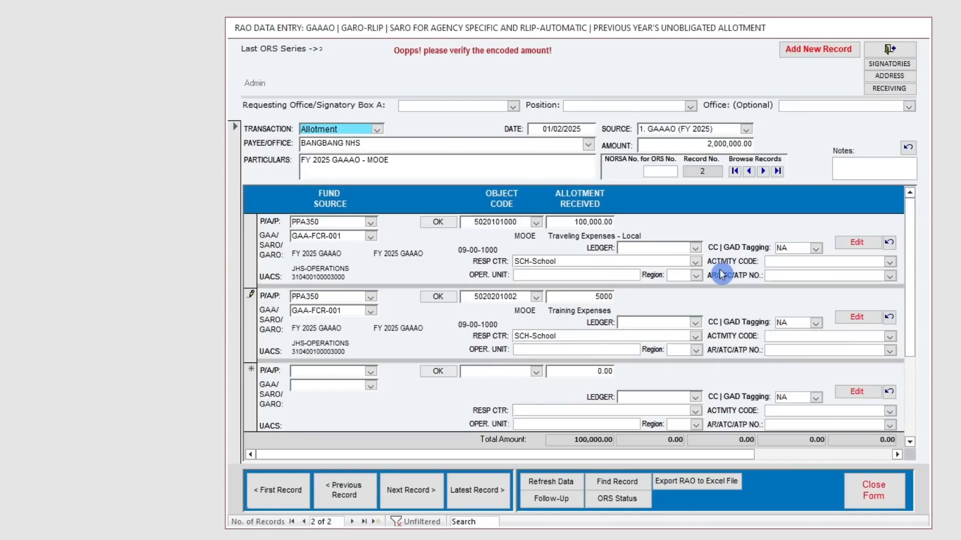
{"action": "type", "text": "500000"}
{"action": "key", "text": "Tab"}
{"action": "left_click", "coordinate": [329, 372]}
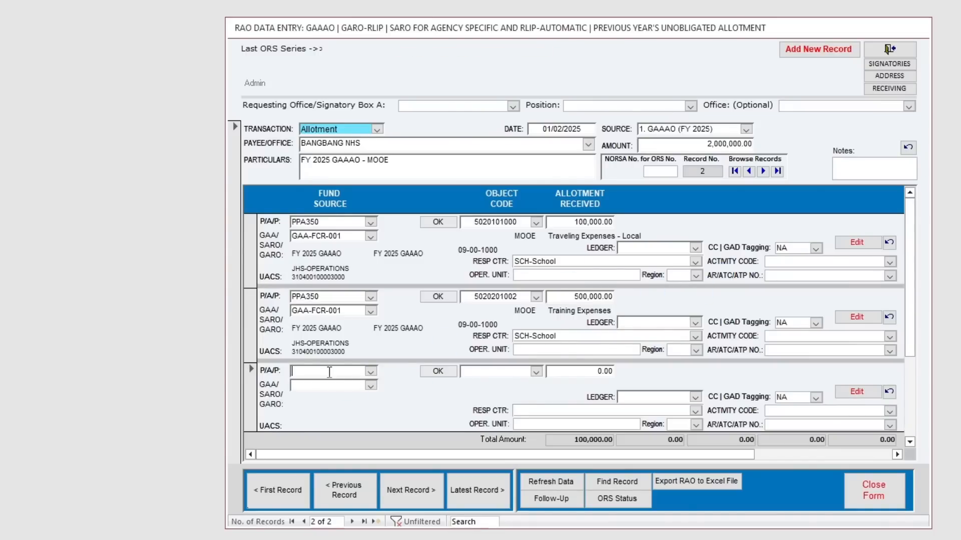
Step: Copy the second line as an Office Supplies Expenses line worth 700,000
{"action": "left_click", "coordinate": [252, 316]}
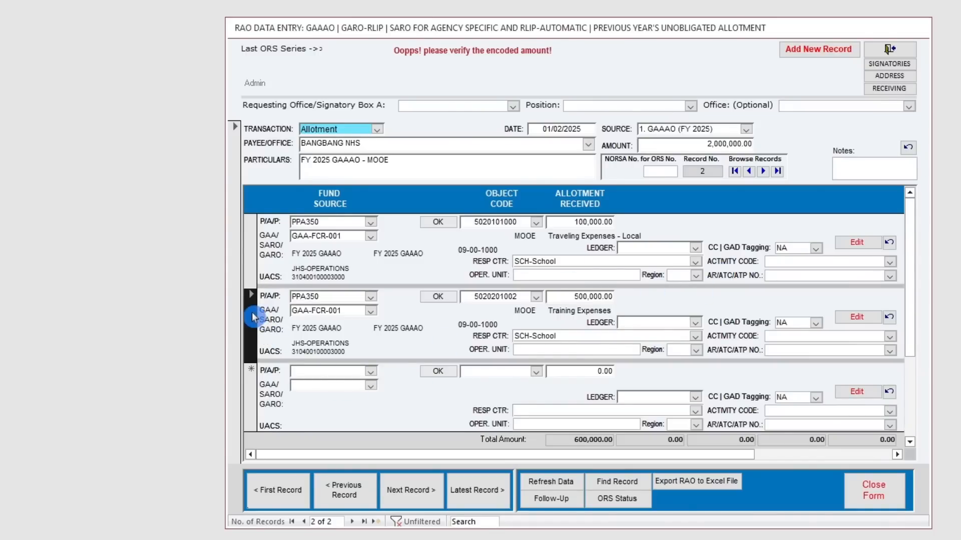
{"action": "left_click", "coordinate": [250, 382]}
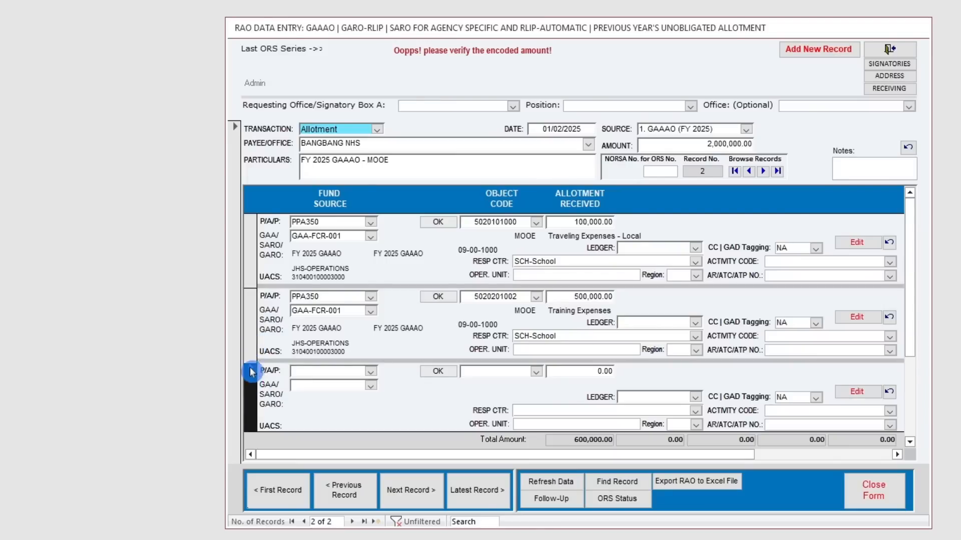
{"action": "left_click", "coordinate": [251, 331]}
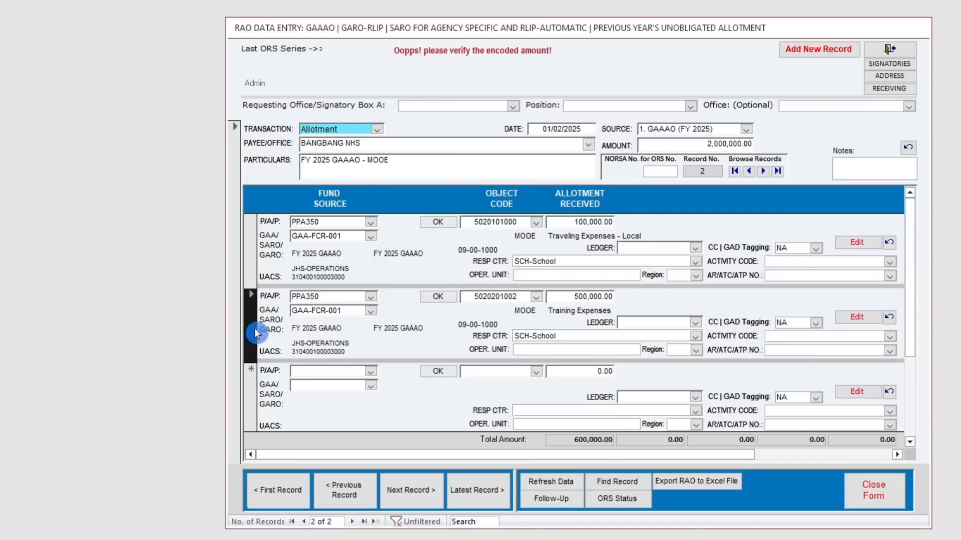
{"action": "left_click", "coordinate": [245, 391]}
{"action": "key", "text": "ctrl+v"}
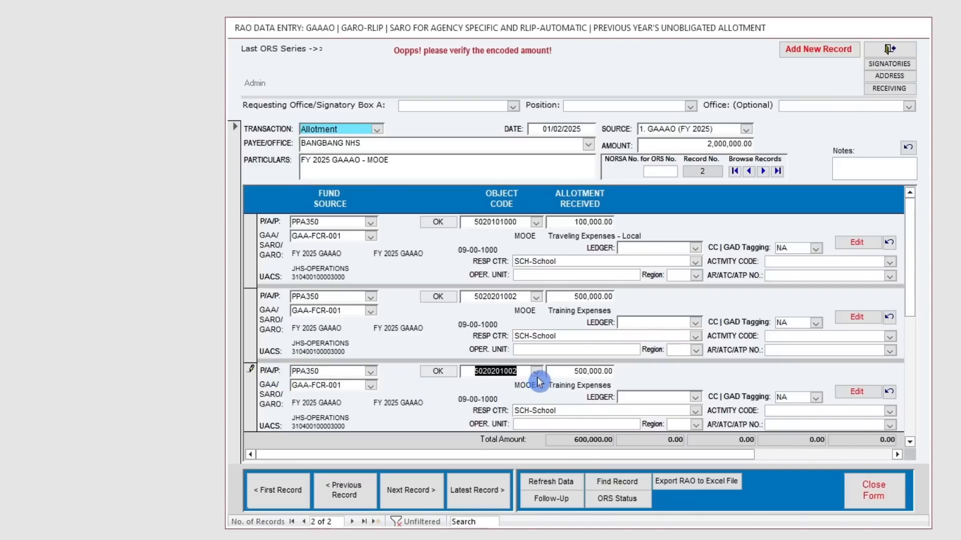
{"action": "left_click", "coordinate": [536, 374]}
{"action": "left_click", "coordinate": [556, 427]}
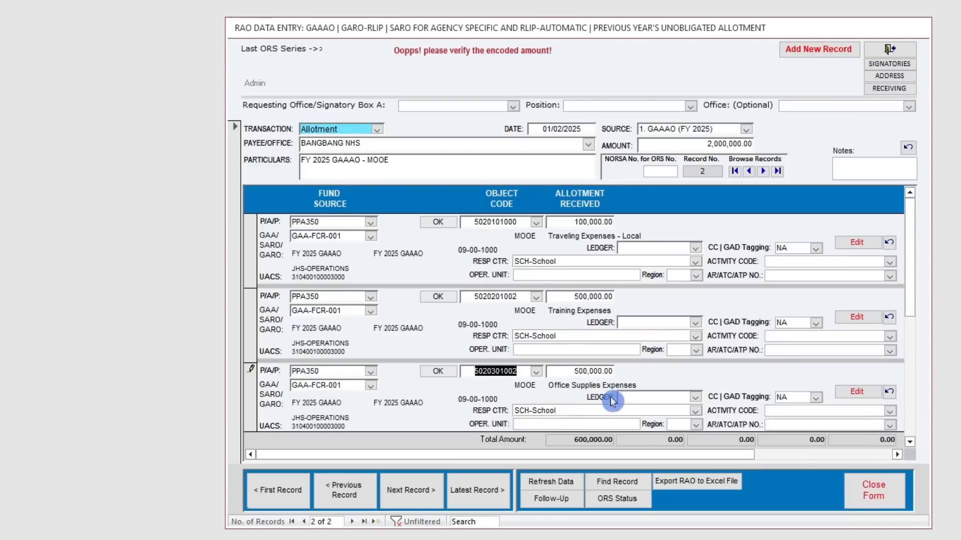
{"action": "left_click", "coordinate": [569, 373]}
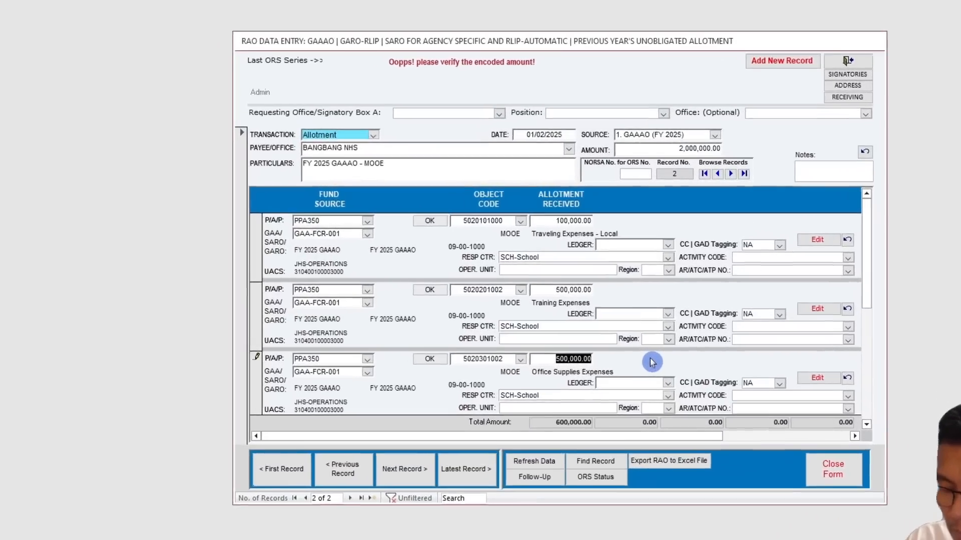
{"action": "type", "text": "7"}
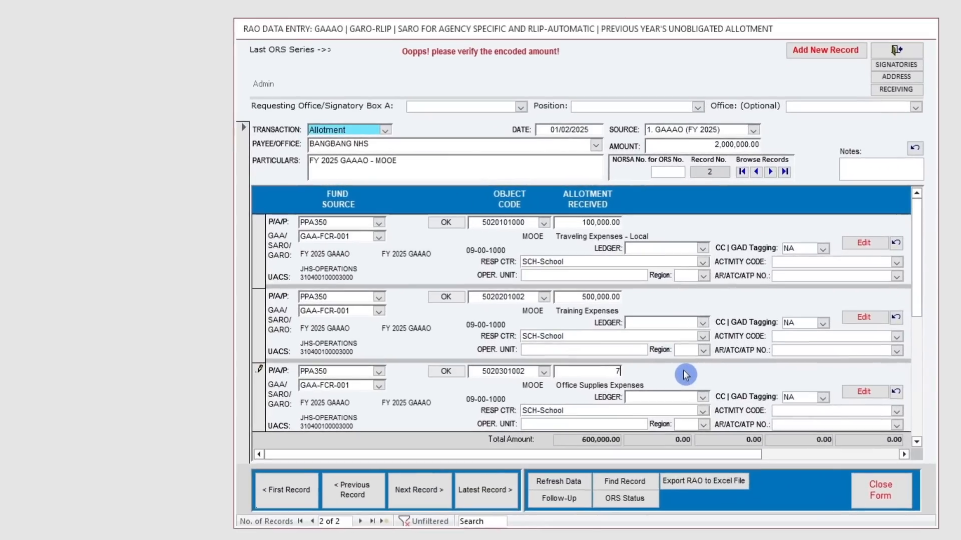
{"action": "type", "text": "00"}
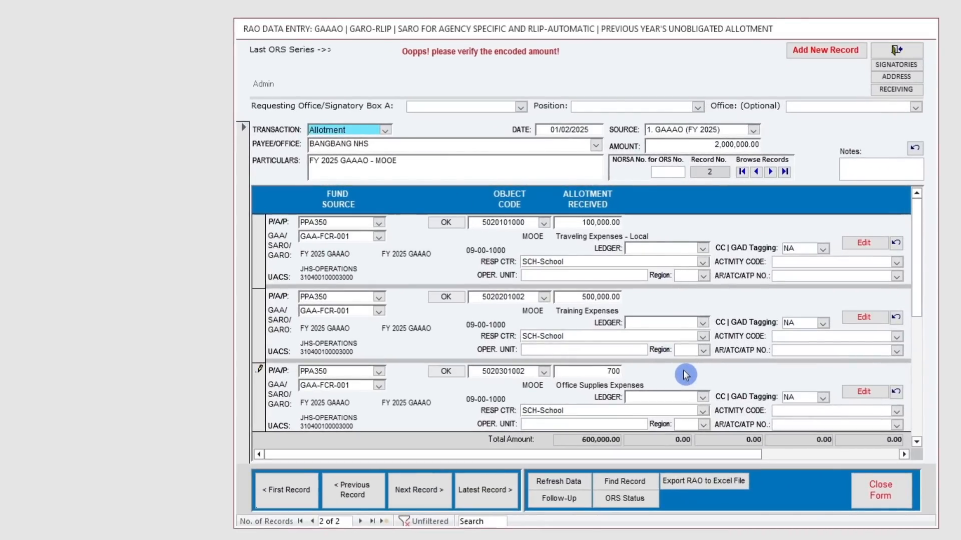
{"action": "key", "text": "Tab"}
{"action": "key", "text": "Tab"}
{"action": "key", "text": "Tab"}
{"action": "scroll", "coordinate": [661, 369], "scroll_direction": "down", "scroll_amount": 1}
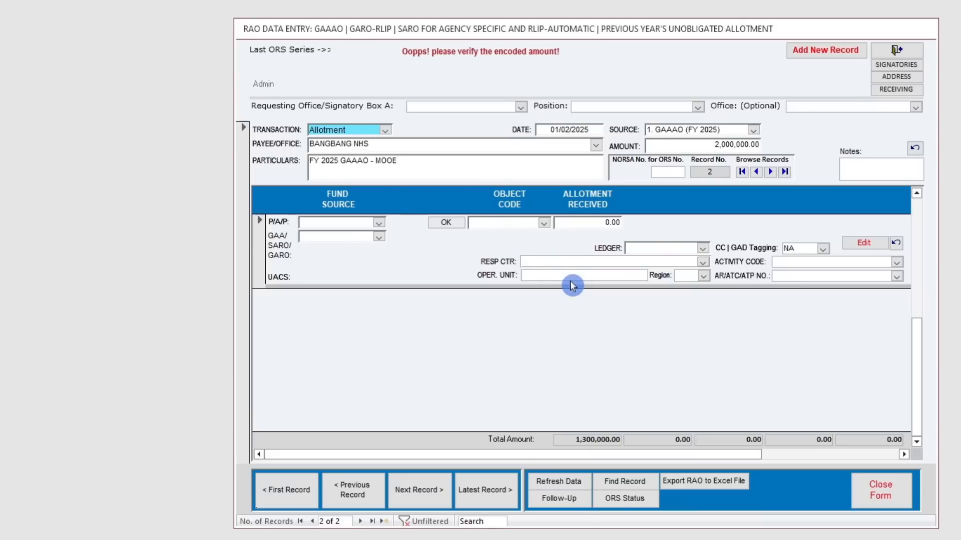
{"action": "scroll", "coordinate": [573, 287], "scroll_direction": "up", "scroll_amount": 1}
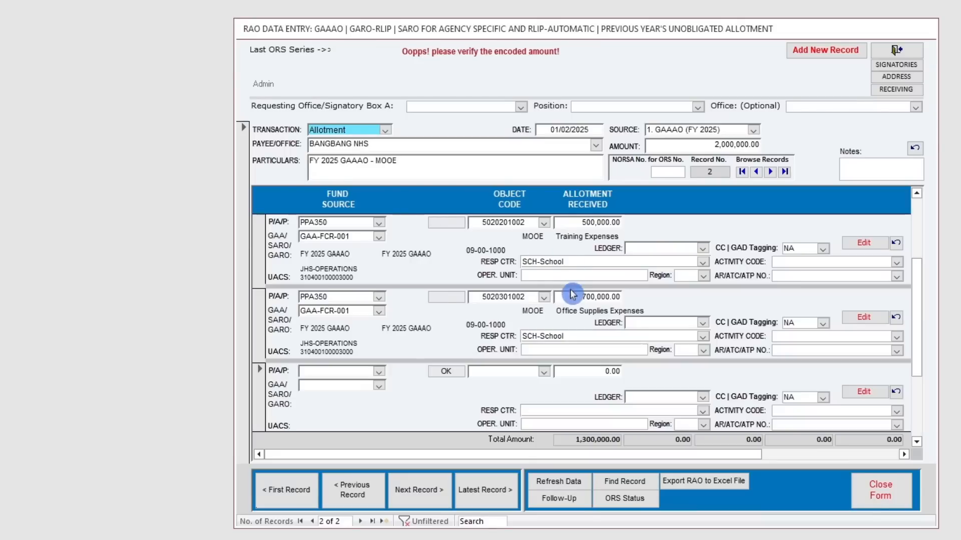
{"action": "left_click", "coordinate": [258, 303]}
{"action": "left_click", "coordinate": [258, 390]}
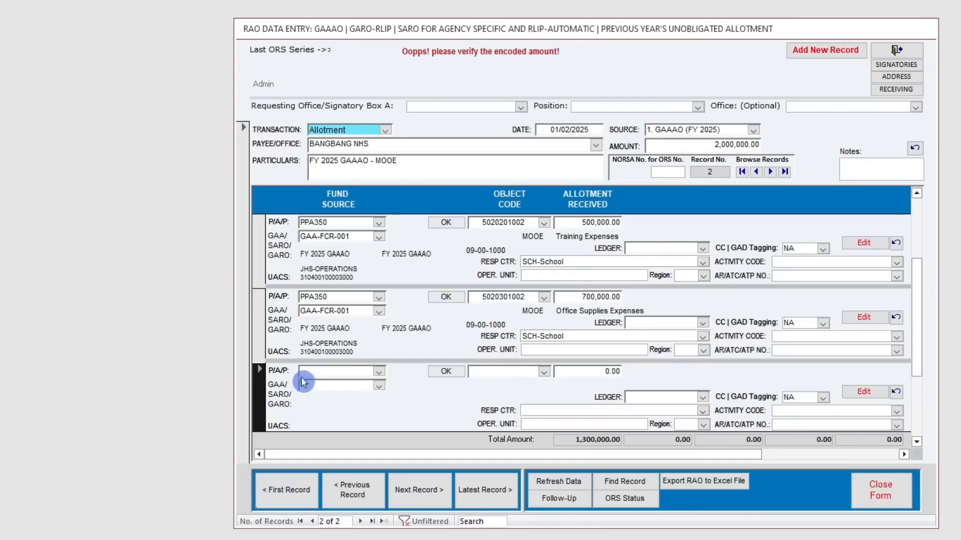
{"action": "key", "text": "ctrl+v"}
{"action": "left_click", "coordinate": [545, 373]}
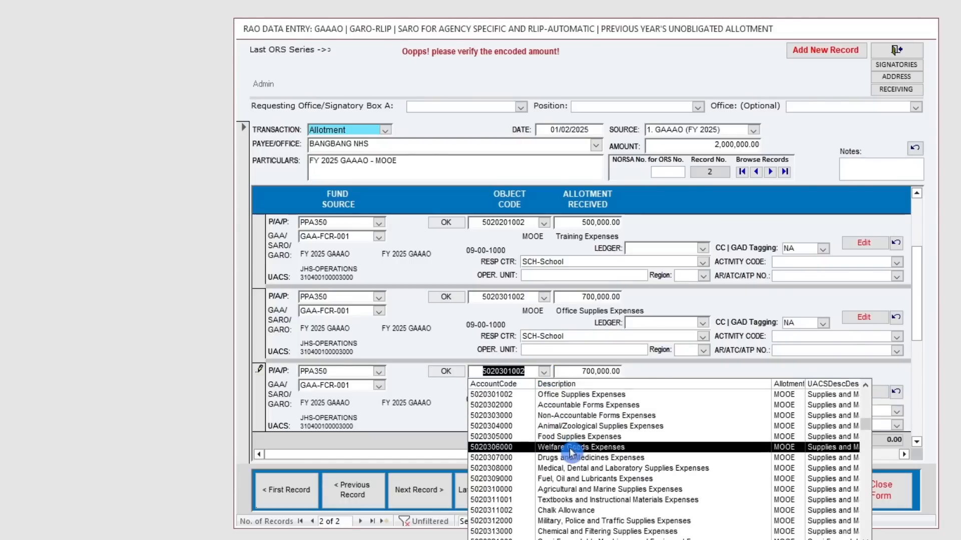
{"action": "scroll", "coordinate": [578, 471], "scroll_direction": "down", "scroll_amount": 5}
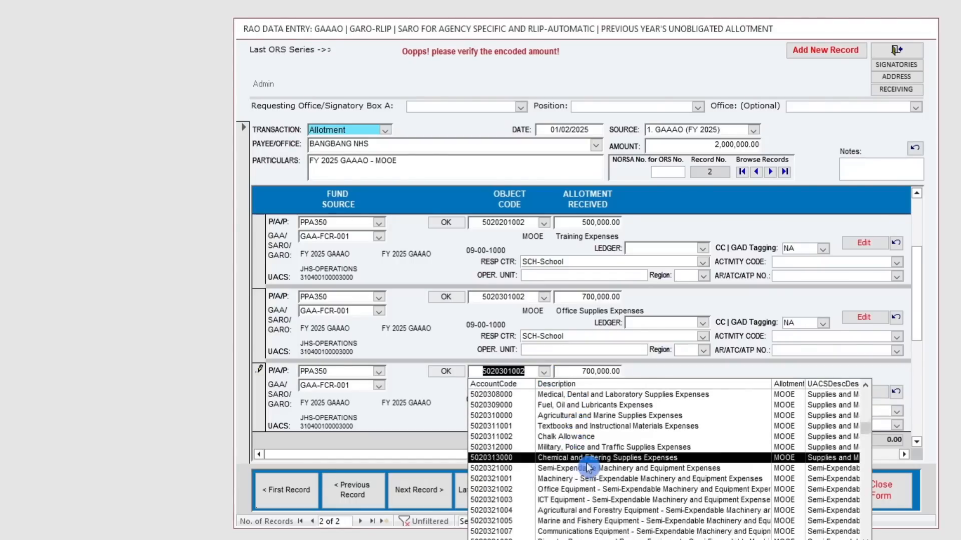
{"action": "scroll", "coordinate": [580, 484], "scroll_direction": "down", "scroll_amount": 3}
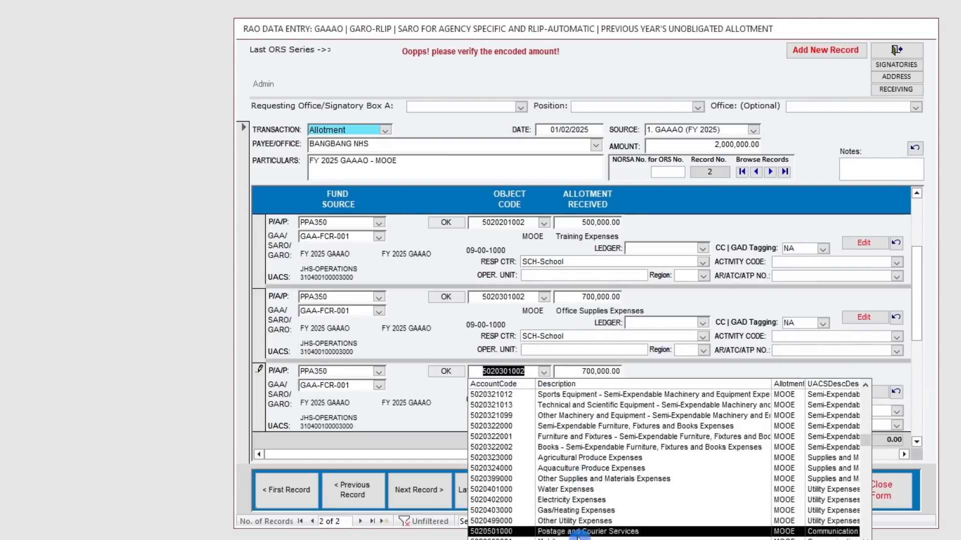
{"action": "left_click", "coordinate": [579, 484]}
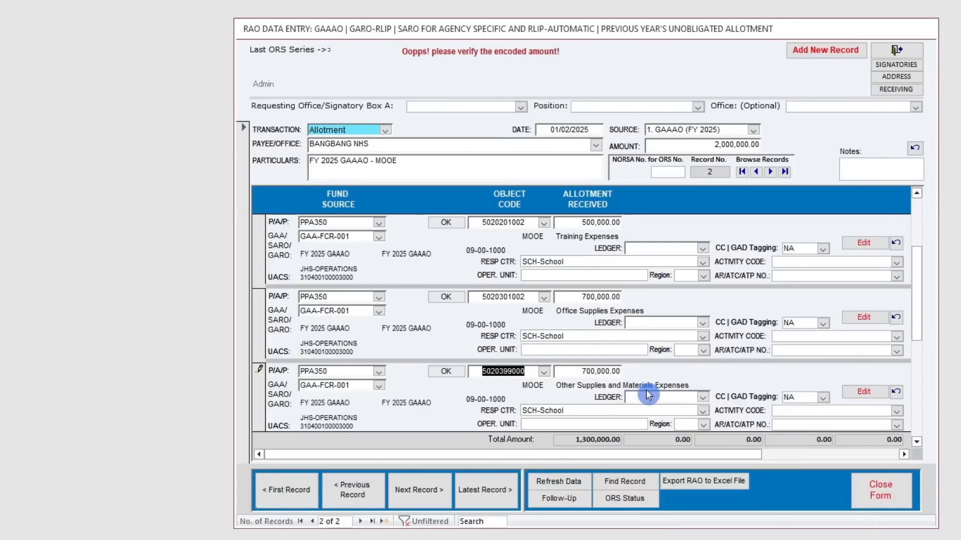
{"action": "key", "text": "Tab"}
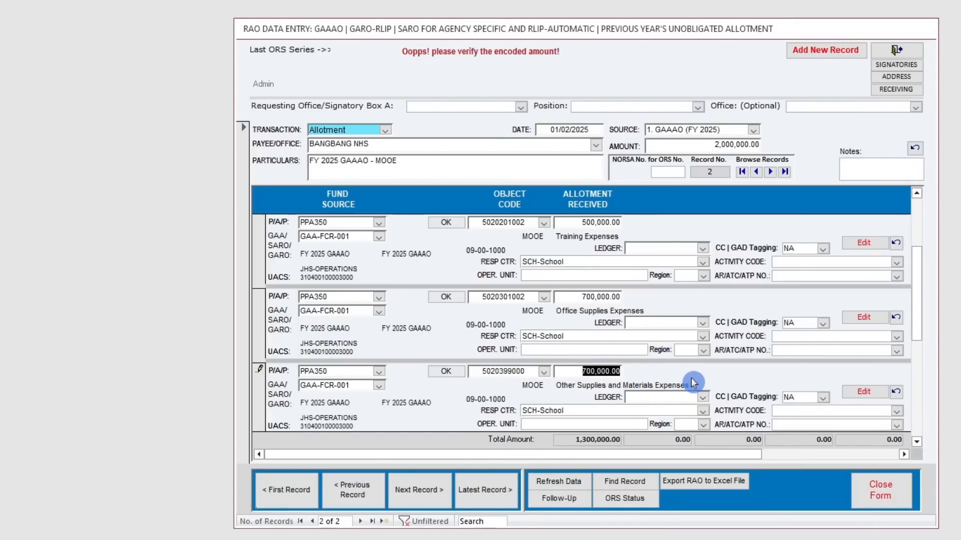
{"action": "type", "text": "5,000,000"}
{"action": "key", "text": "Tab"}
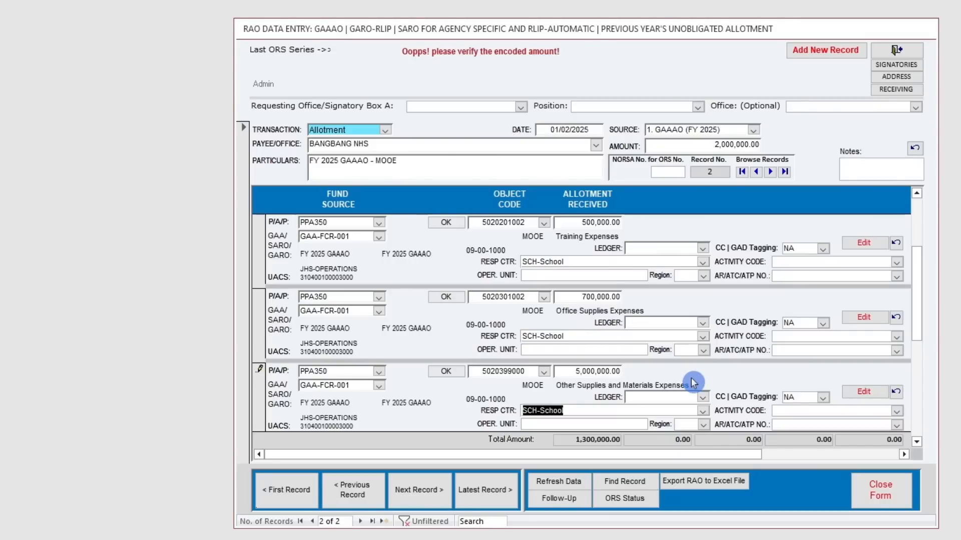
{"action": "left_click", "coordinate": [595, 373]}
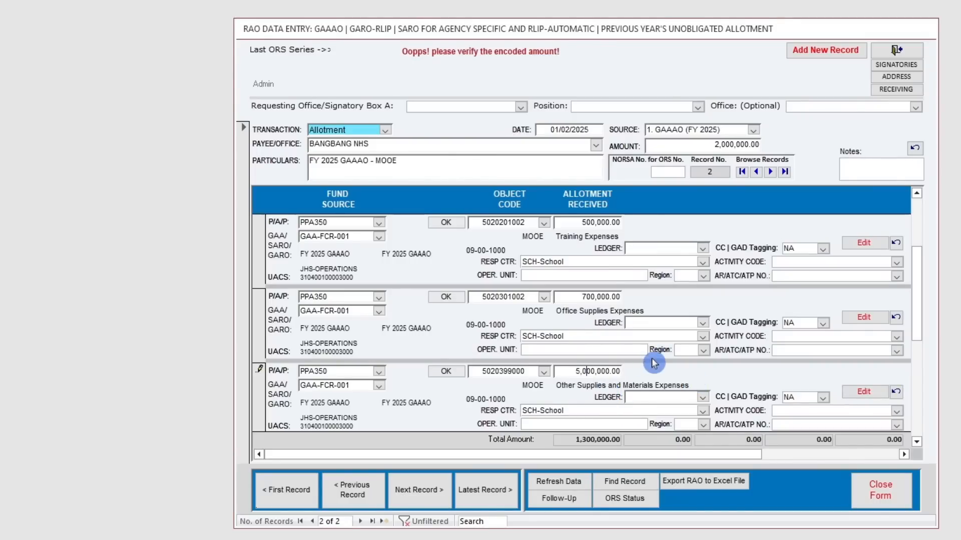
{"action": "type", "text": "5"}
{"action": "key", "text": "Tab"}
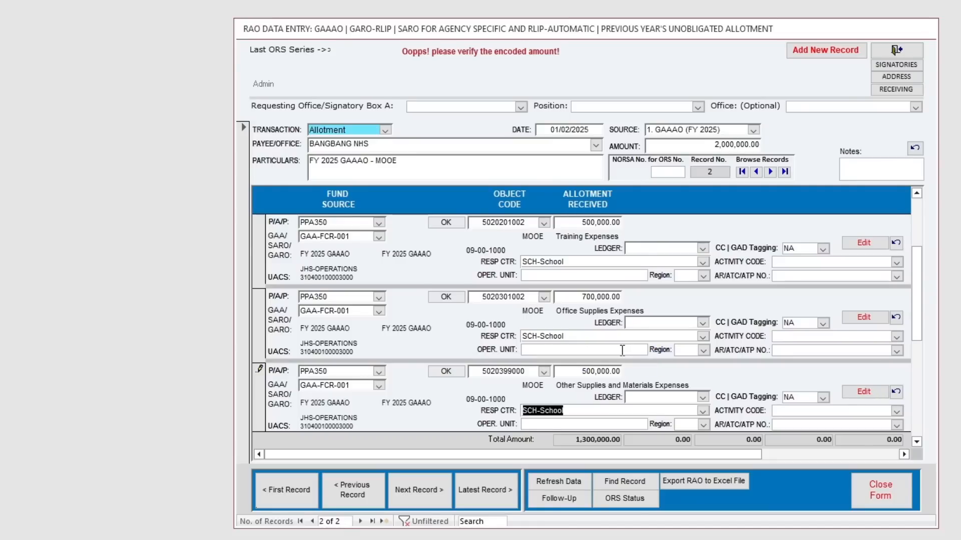
{"action": "scroll", "coordinate": [600, 370], "scroll_direction": "down", "scroll_amount": 1}
{"action": "left_click", "coordinate": [584, 370]}
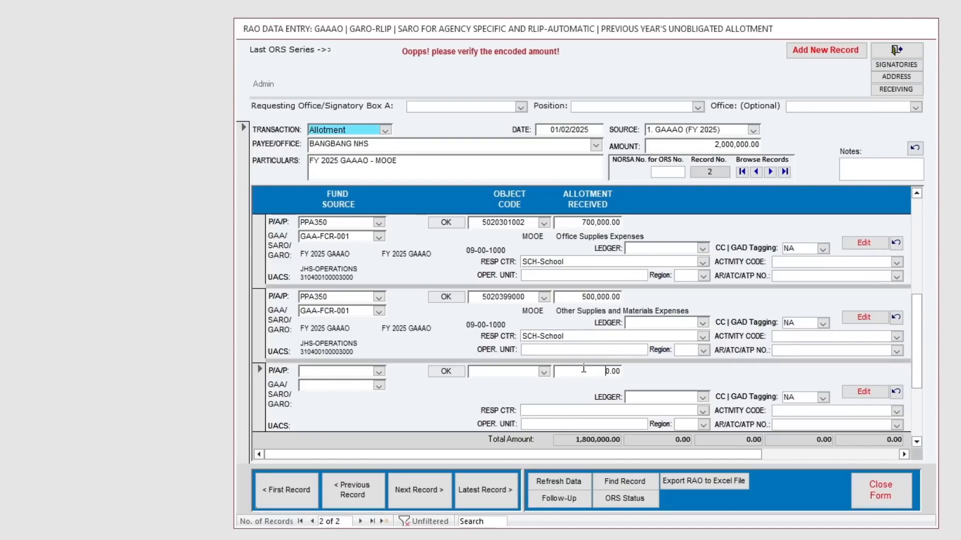
{"action": "left_click", "coordinate": [260, 321]}
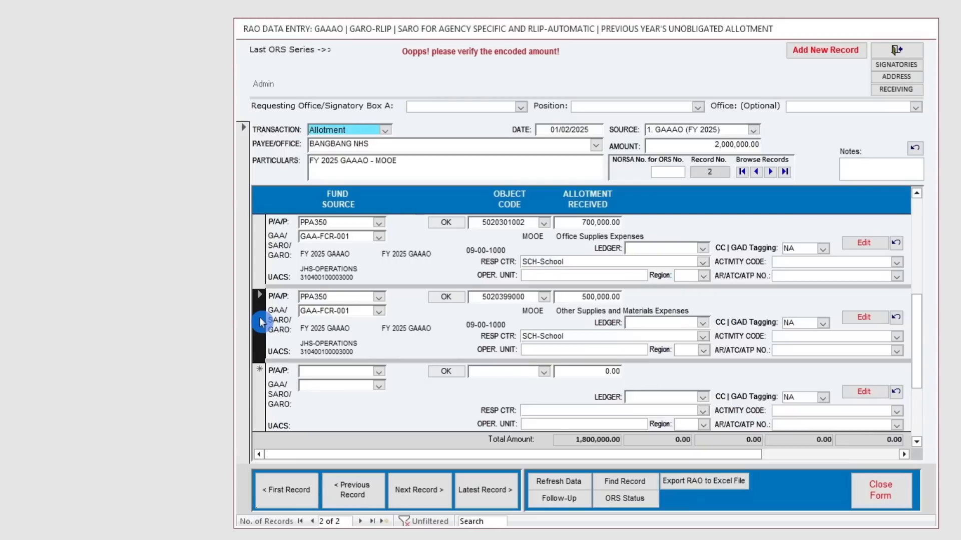
{"action": "left_click", "coordinate": [258, 392]}
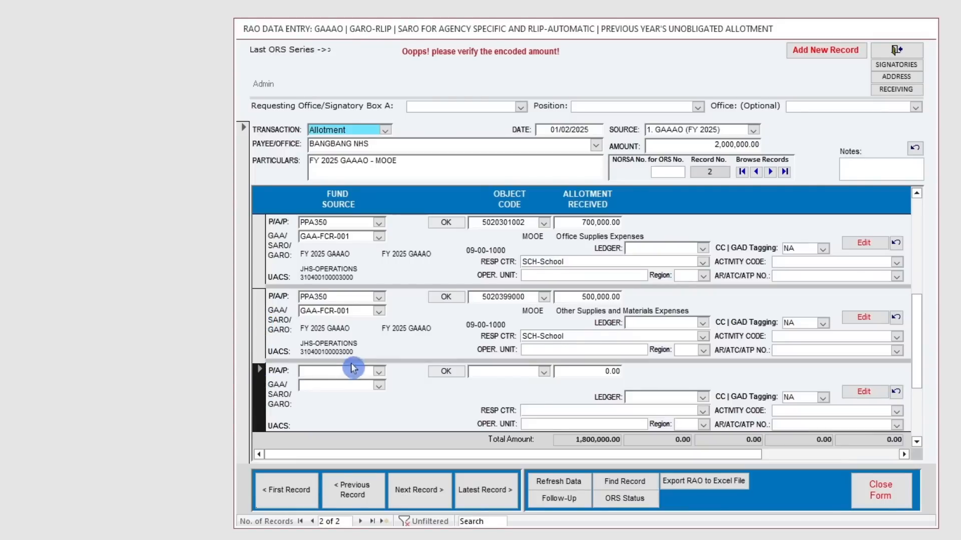
{"action": "key", "text": "ctrl+v"}
{"action": "left_click", "coordinate": [544, 371]}
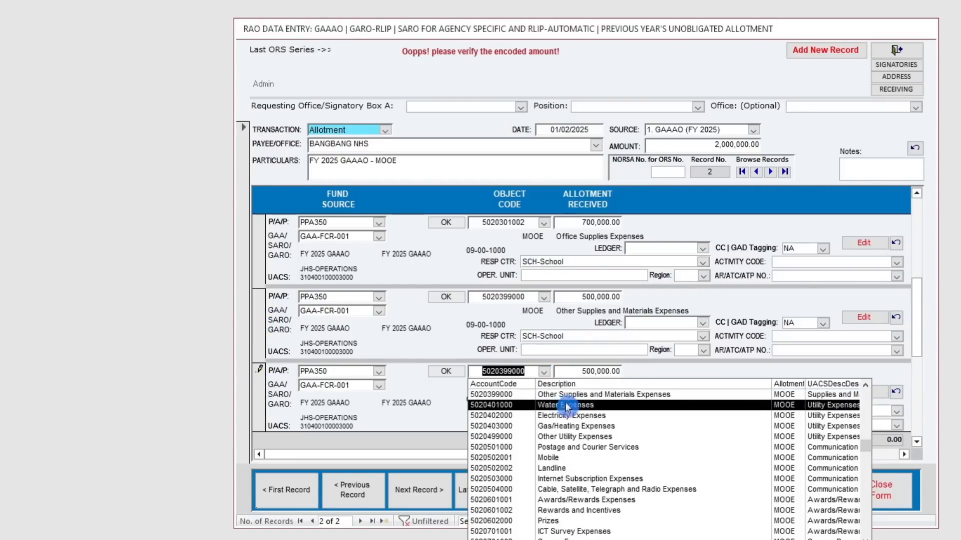
{"action": "left_click", "coordinate": [583, 416]}
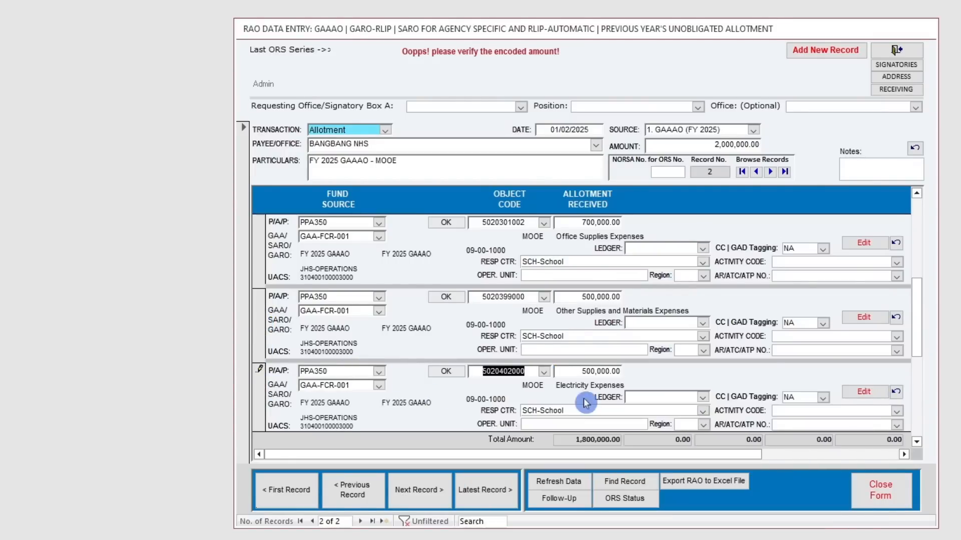
{"action": "left_click", "coordinate": [587, 373]}
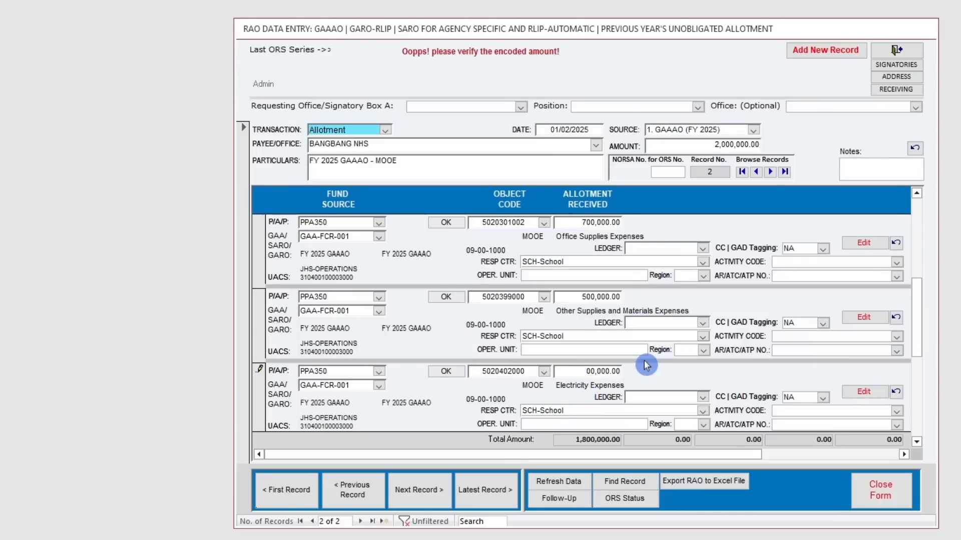
{"action": "scroll", "coordinate": [644, 365], "scroll_direction": "down", "scroll_amount": 2}
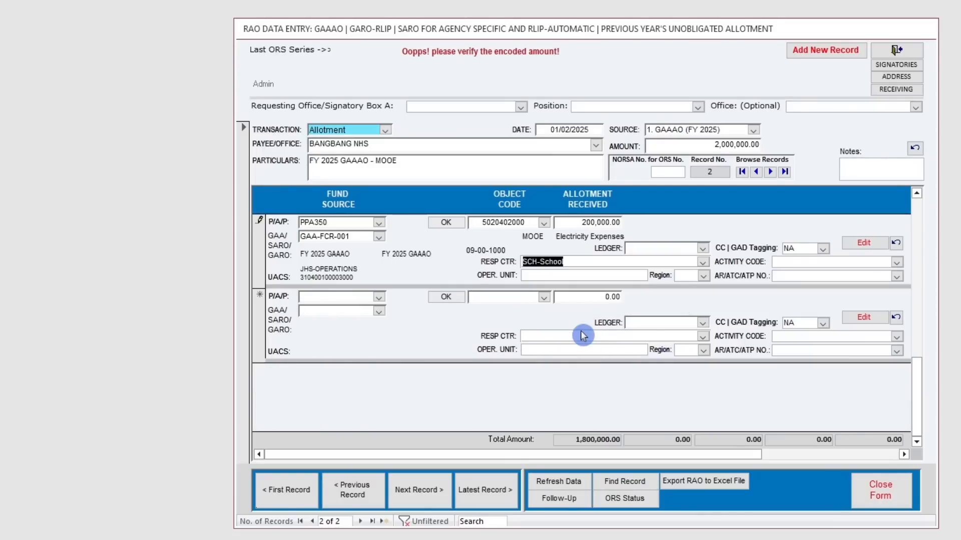
{"action": "left_click", "coordinate": [579, 298]}
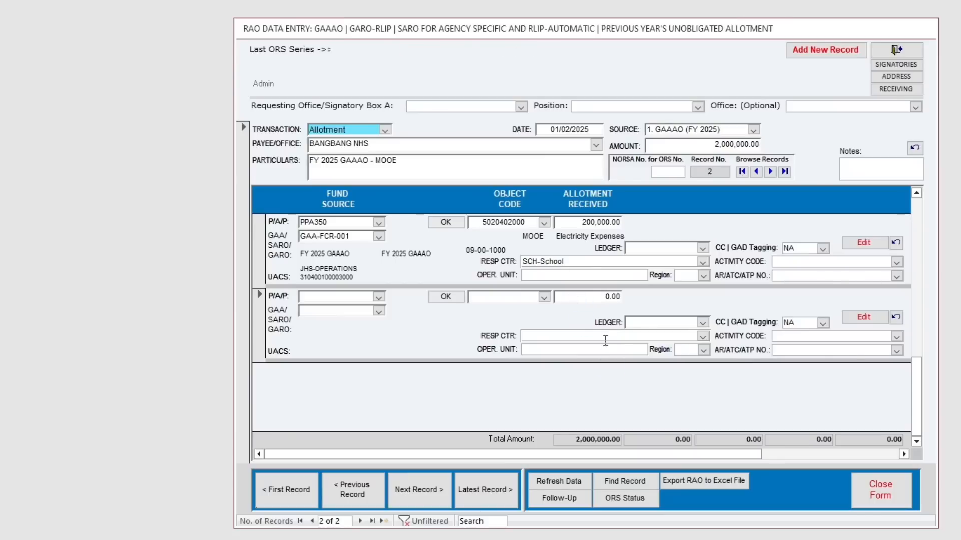
{"action": "scroll", "coordinate": [606, 340], "scroll_direction": "up", "scroll_amount": 3}
{"action": "left_click_drag", "start_coordinate": [574, 440], "coordinate": [648, 441]}
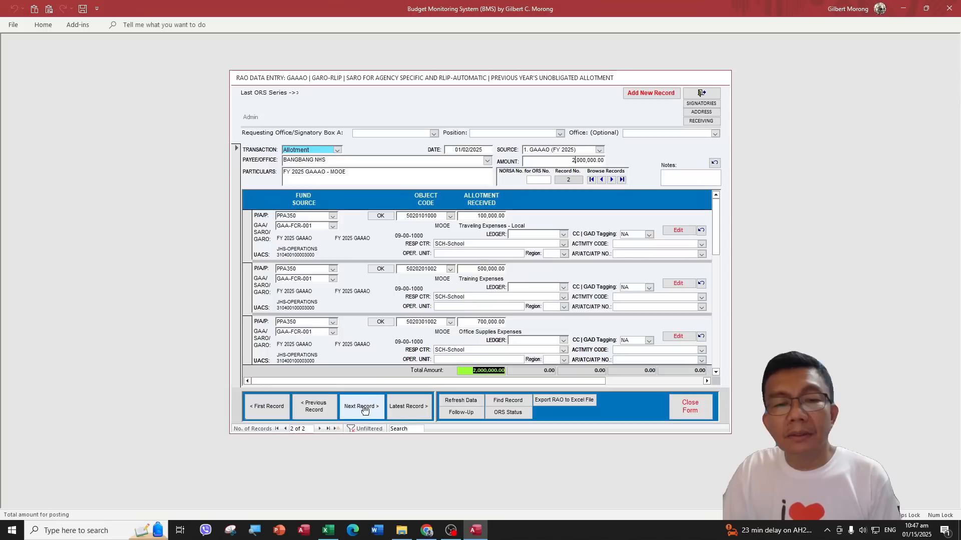
Step: Save the RAO record, close the entry forms, then reset and refresh the report data
{"action": "left_click", "coordinate": [416, 489]}
{"action": "left_click", "coordinate": [353, 490]}
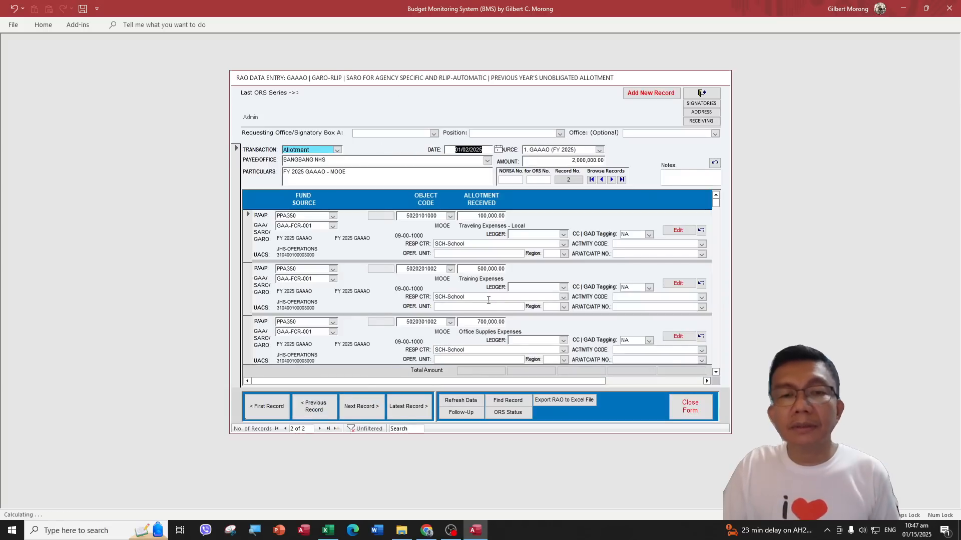
{"action": "left_click", "coordinate": [686, 405]}
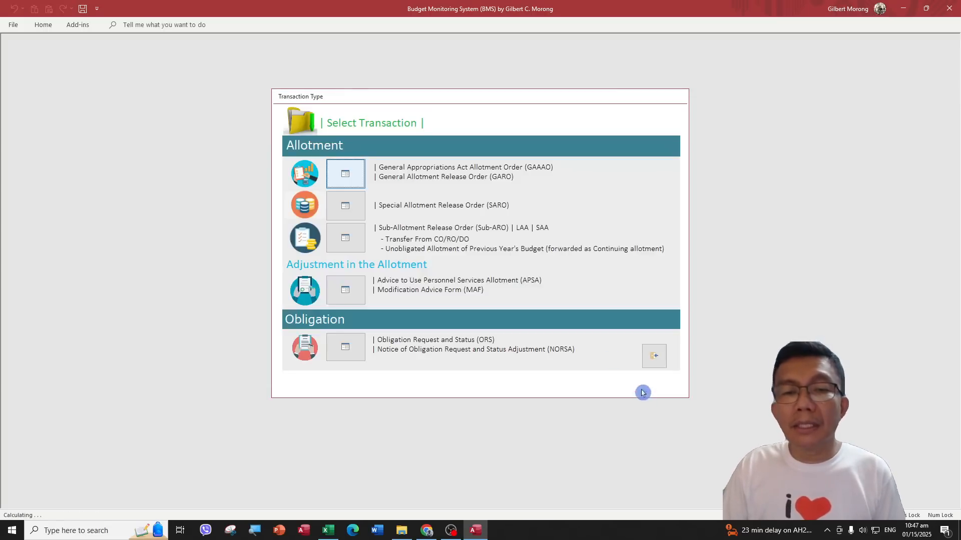
{"action": "left_click", "coordinate": [654, 356]}
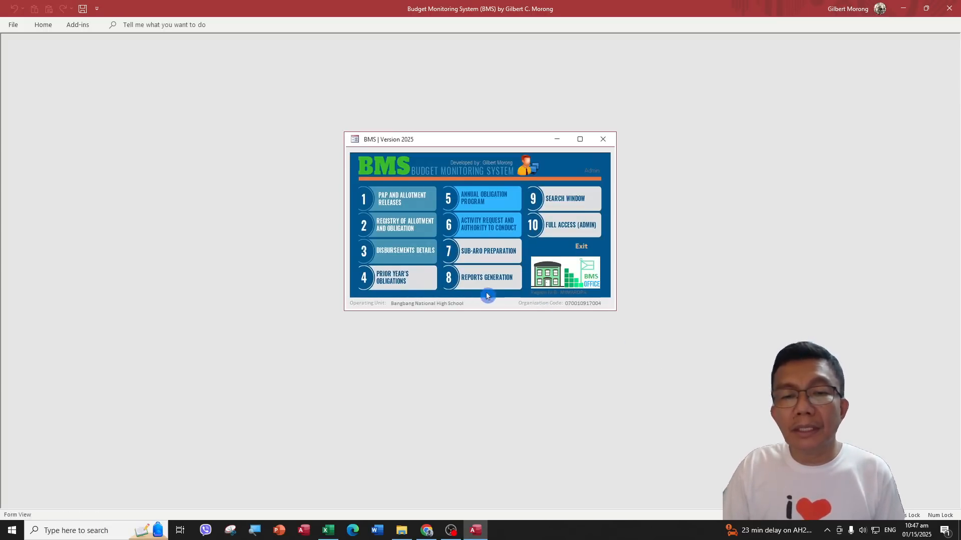
{"action": "left_click", "coordinate": [481, 278]}
{"action": "left_click", "coordinate": [420, 188]}
{"action": "left_click", "coordinate": [418, 226]}
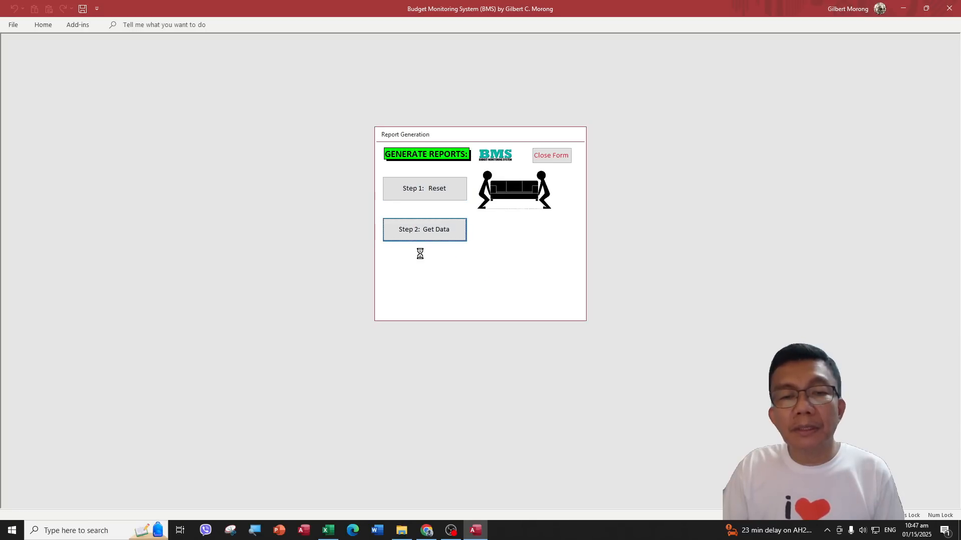
Step: Preview FAR No. 1 (All Fund Source) for 01/01/2025 to 01/31/2025
{"action": "left_click", "coordinate": [420, 268]}
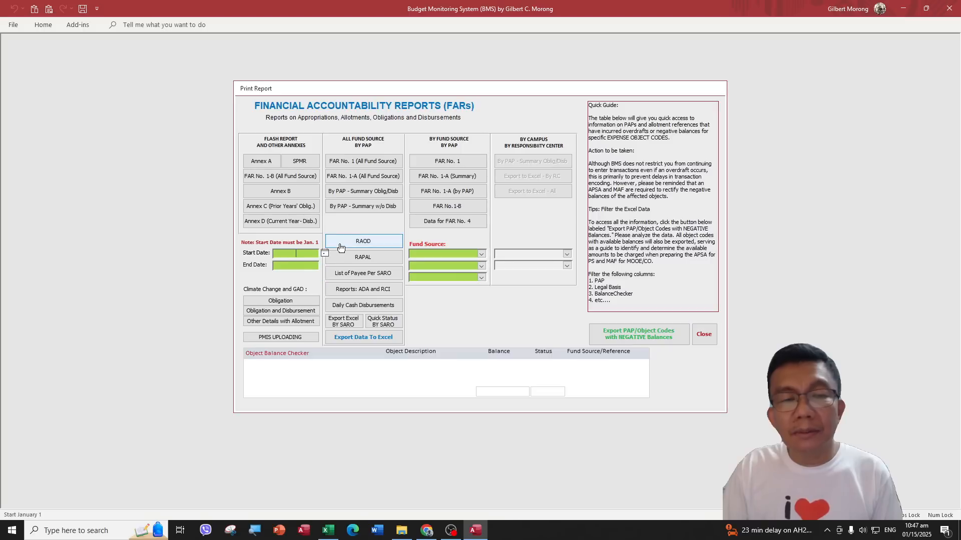
{"action": "type", "text": "1/01"}
{"action": "key", "text": "Tab"}
{"action": "type", "text": "1/31"}
{"action": "key", "text": "Tab"}
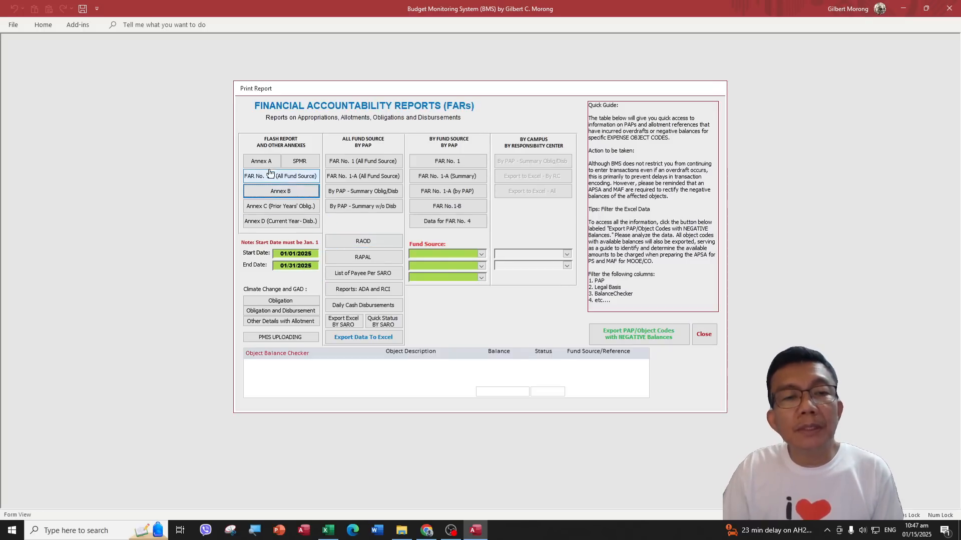
{"action": "left_click", "coordinate": [342, 165]}
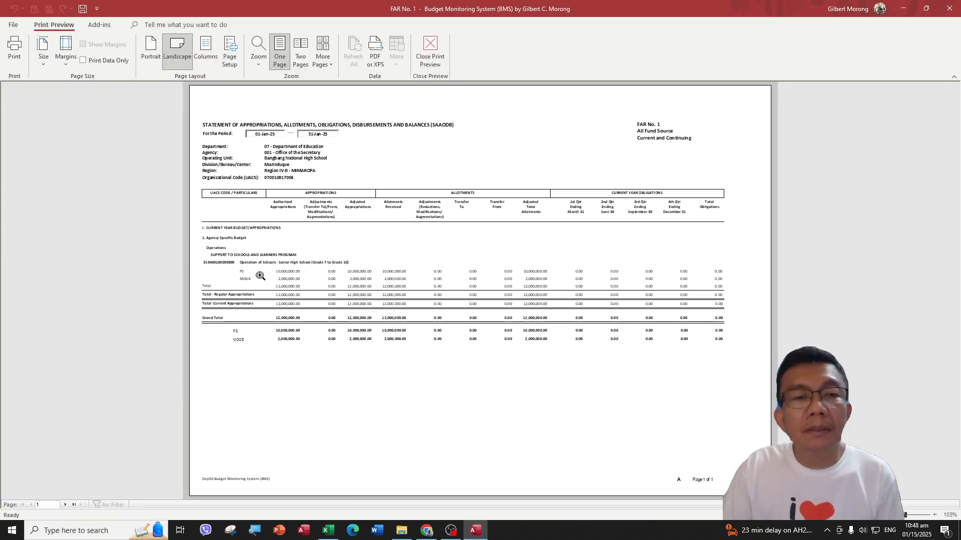
Step: Inspect FAR No. 1's column headers, then preview the FAR No. 1-A by PAP report
{"action": "left_click", "coordinate": [270, 209]}
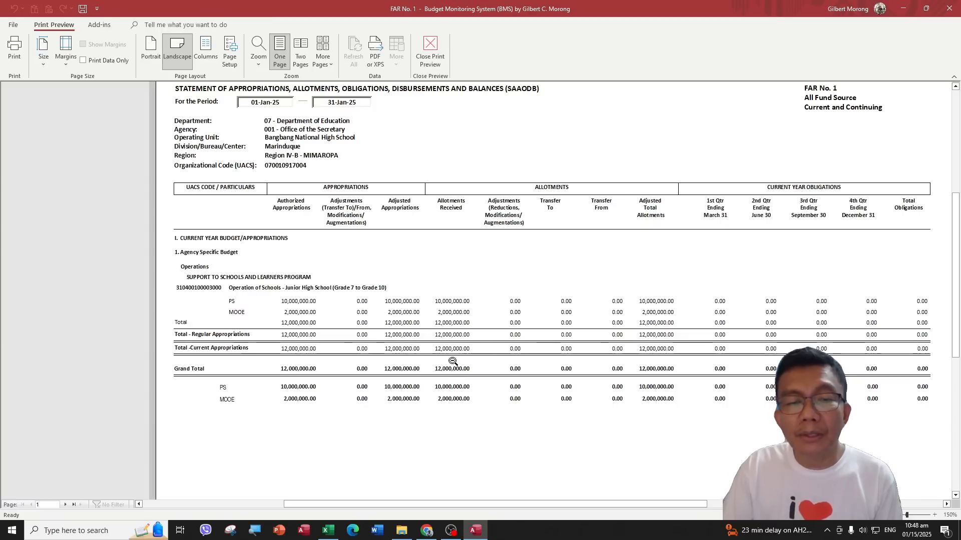
{"action": "left_click", "coordinate": [431, 62]}
{"action": "left_click", "coordinate": [364, 177]}
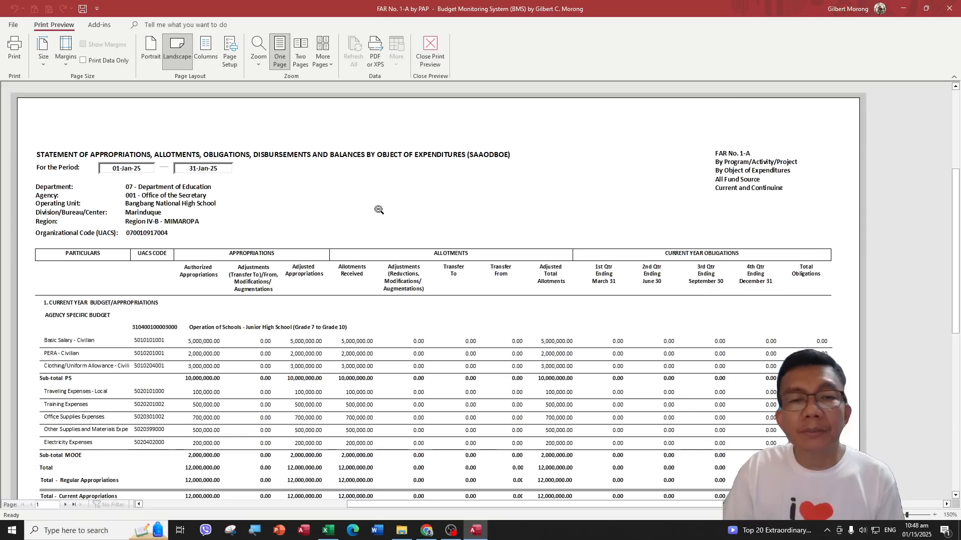
{"action": "scroll", "coordinate": [353, 248], "scroll_direction": "down", "scroll_amount": 3}
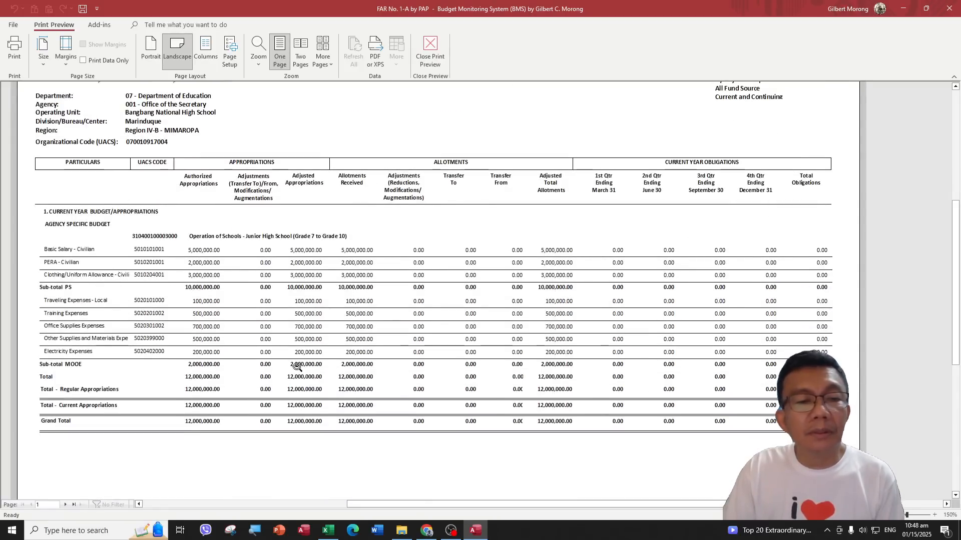
{"action": "scroll", "coordinate": [347, 371], "scroll_direction": "up", "scroll_amount": 1}
Step: Preview the Annex A report zoomed in, then close it
{"action": "left_click", "coordinate": [430, 55]}
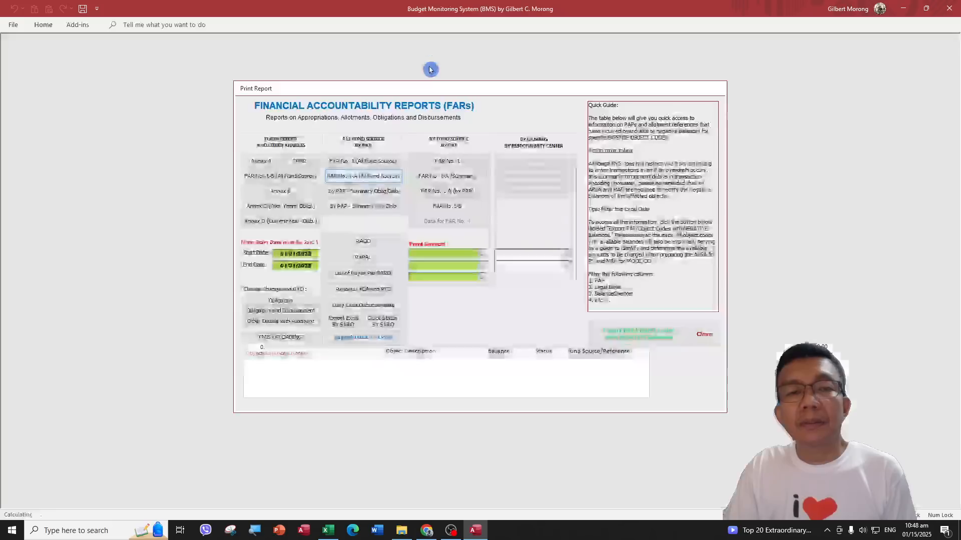
{"action": "left_click", "coordinate": [270, 164]}
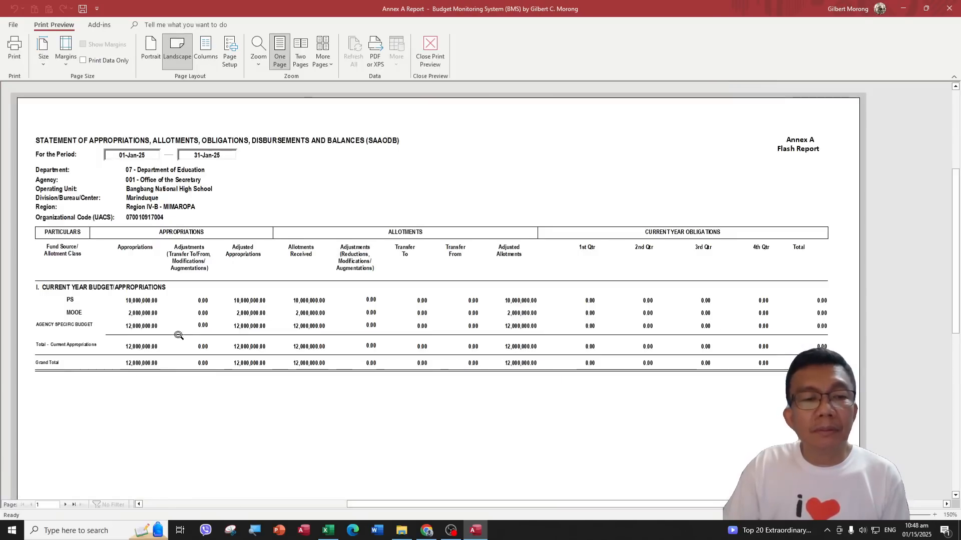
{"action": "left_click", "coordinate": [320, 209]}
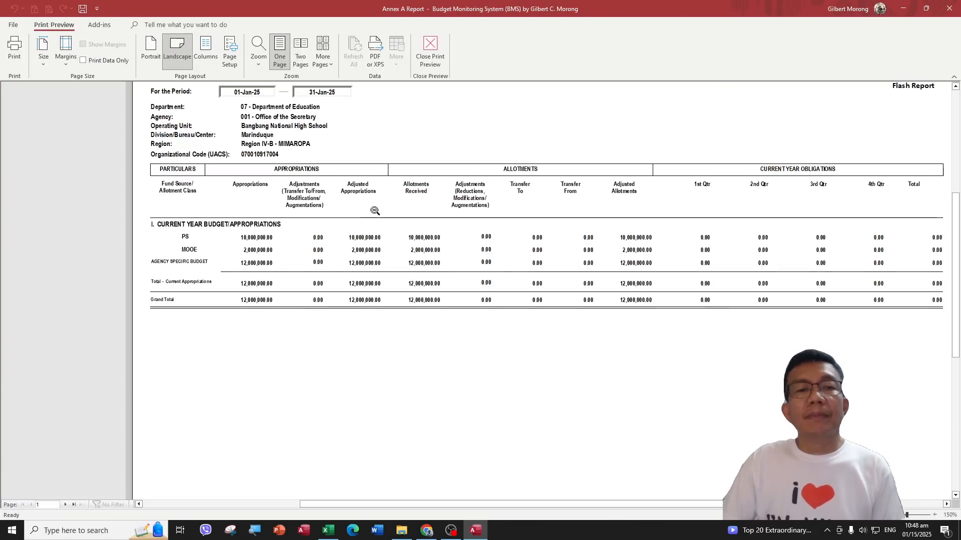
{"action": "left_click", "coordinate": [426, 55]}
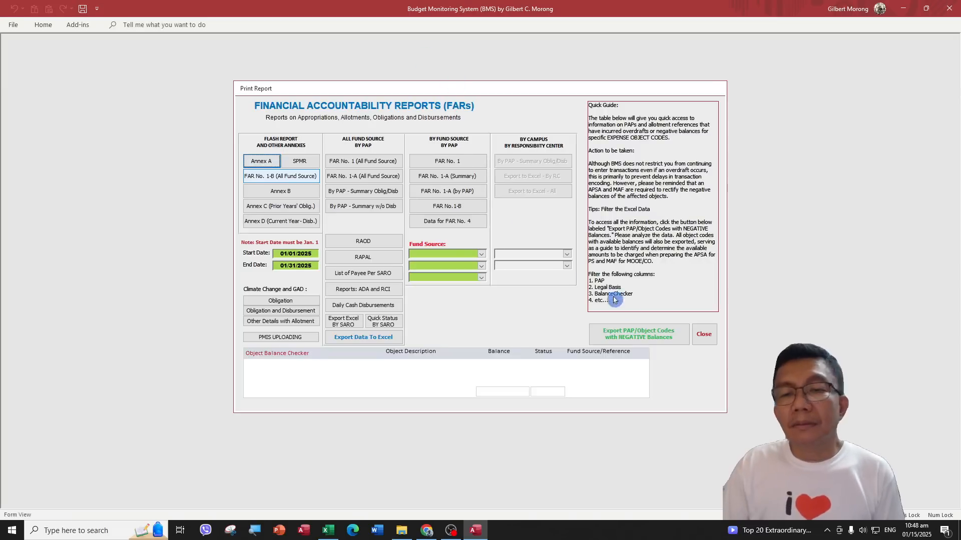
Step: Close the report windows and return to the BMS main menu
{"action": "left_click", "coordinate": [703, 334]}
{"action": "left_click", "coordinate": [553, 156]}
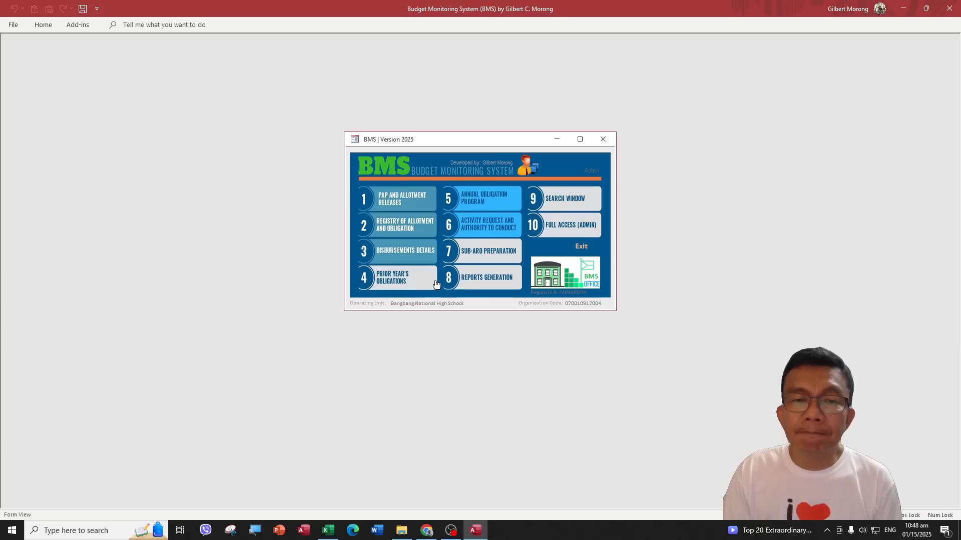
{"action": "left_click", "coordinate": [391, 230]}
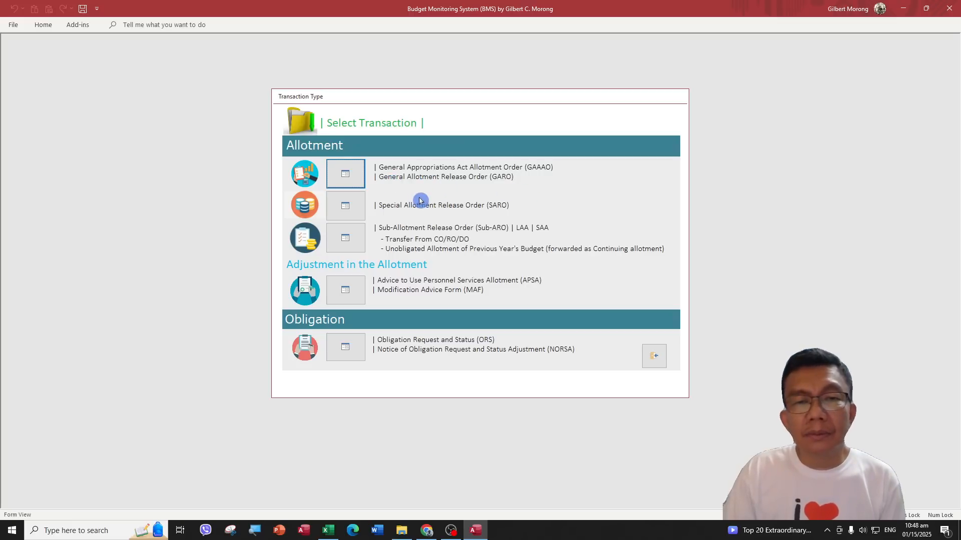
{"action": "left_click", "coordinate": [654, 356]}
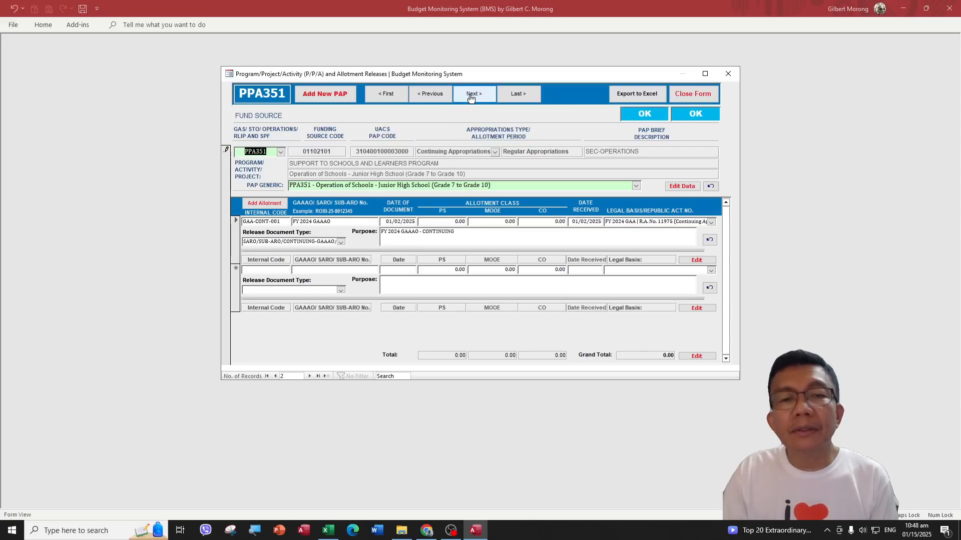
Step: Enter 500,000.00 PS on PPA352's GARO-RLIP-001 release, save it, and close the form
{"action": "left_click", "coordinate": [470, 98]}
{"action": "left_click", "coordinate": [470, 97]}
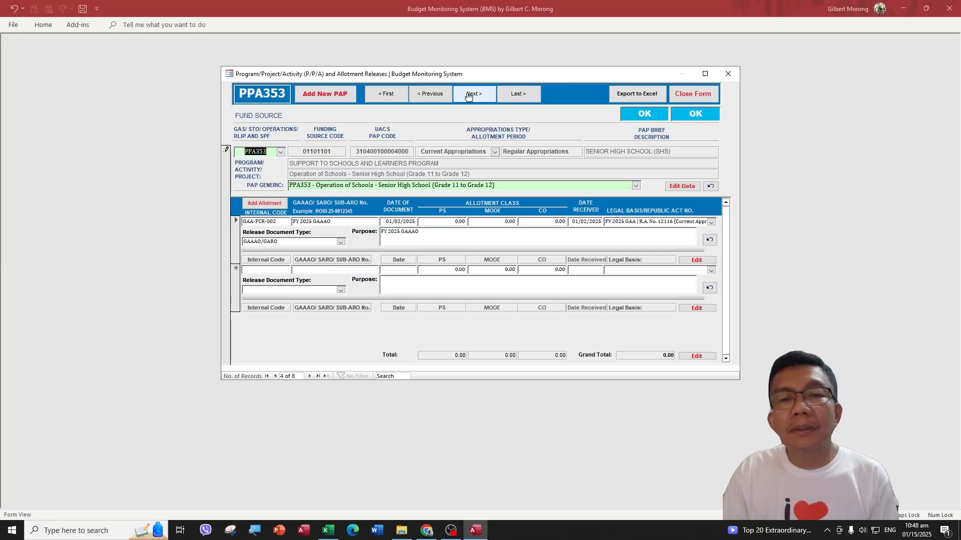
{"action": "left_click", "coordinate": [469, 96]}
{"action": "left_click", "coordinate": [472, 93]}
{"action": "left_click", "coordinate": [474, 95]}
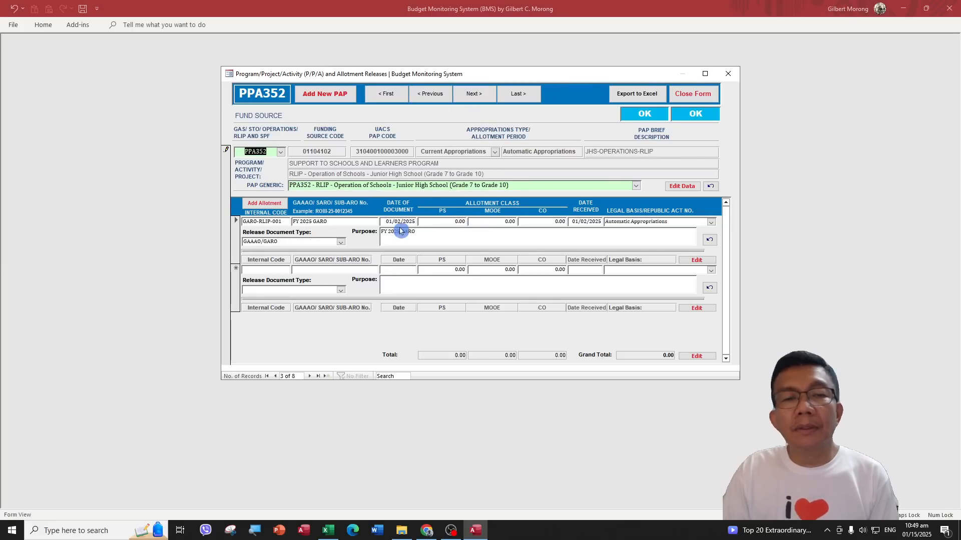
{"action": "left_click", "coordinate": [433, 221]}
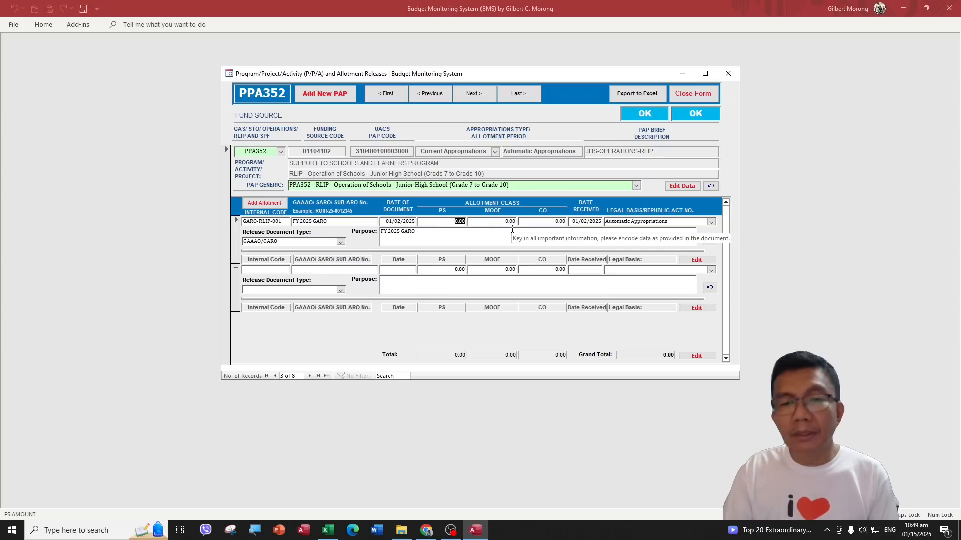
{"action": "type", "text": "500"}
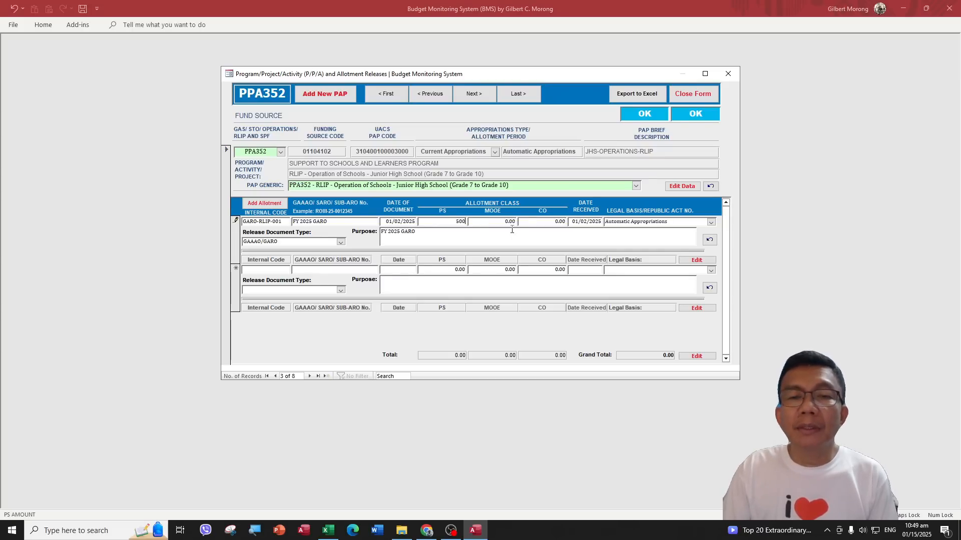
{"action": "type", "text": ",0000"}
{"action": "key", "text": "Tab"}
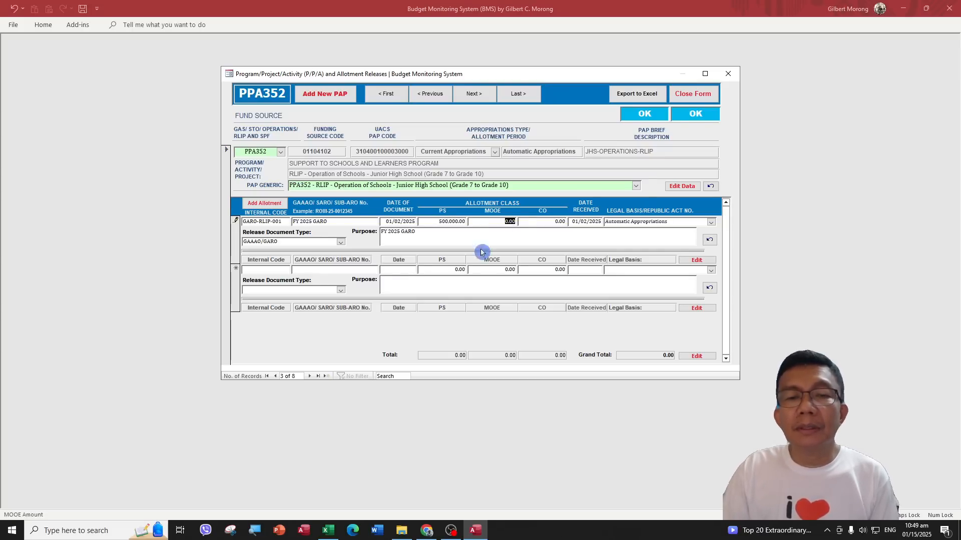
{"action": "left_click", "coordinate": [423, 279]}
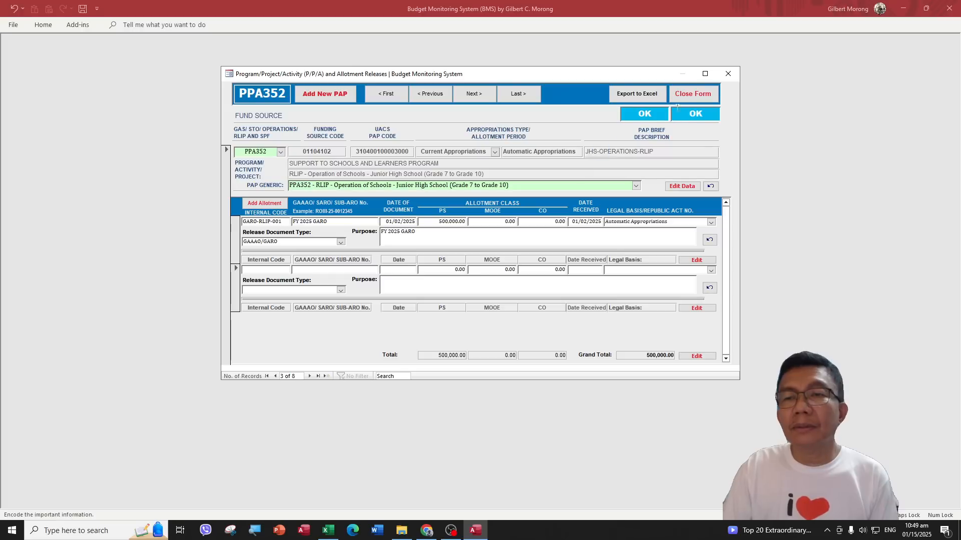
{"action": "left_click", "coordinate": [688, 97]}
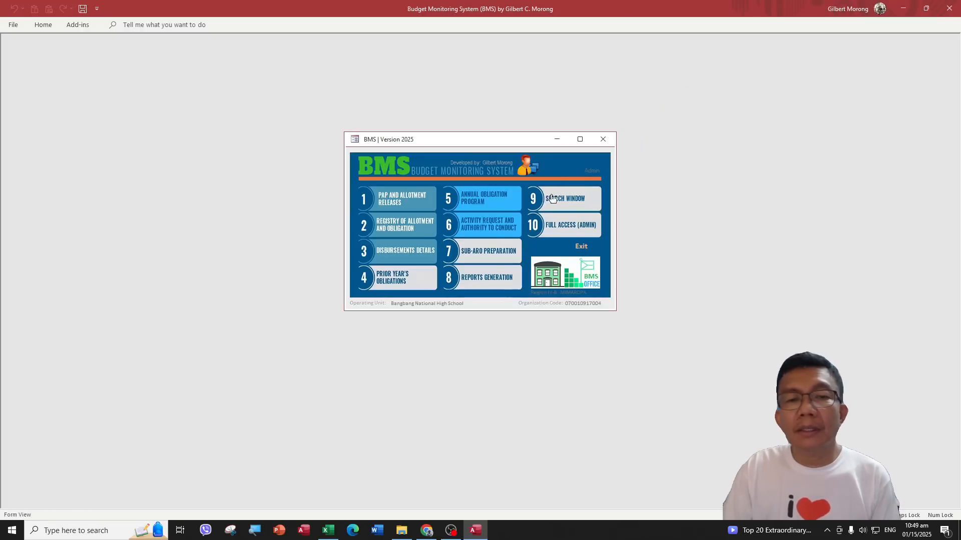
{"action": "left_click", "coordinate": [395, 228]}
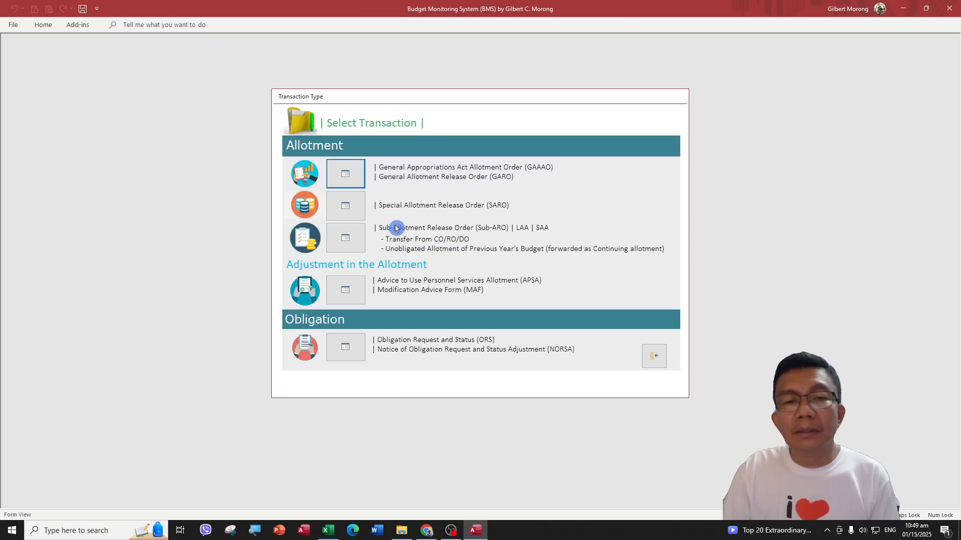
Step: Start a 01/02/2025 Allotment RAO for BANGBANG NHS from GARO (FY 2025), 500,000.00, 'FY 2025 GARO'
{"action": "left_click", "coordinate": [341, 180]}
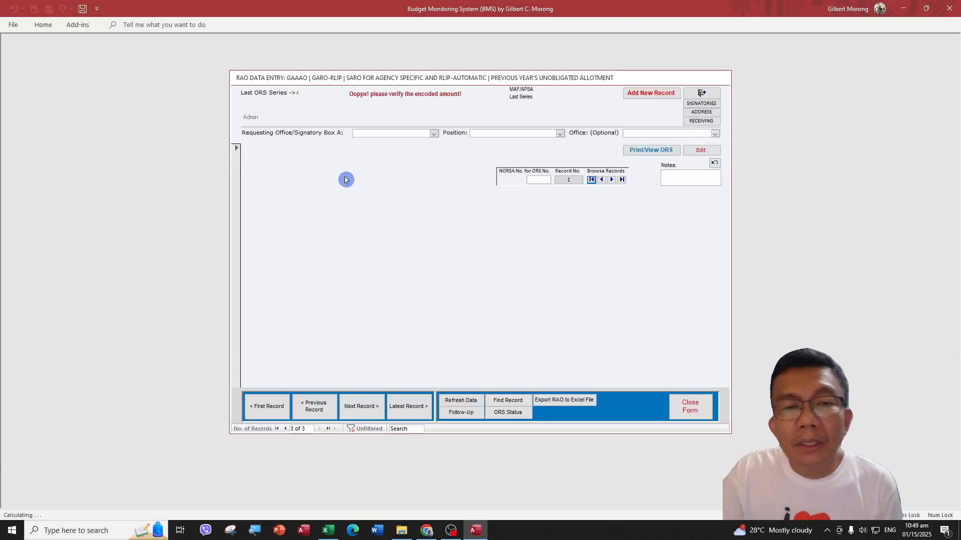
{"action": "left_click", "coordinate": [592, 133]}
{"action": "left_click", "coordinate": [650, 93]}
{"action": "left_click", "coordinate": [337, 149]}
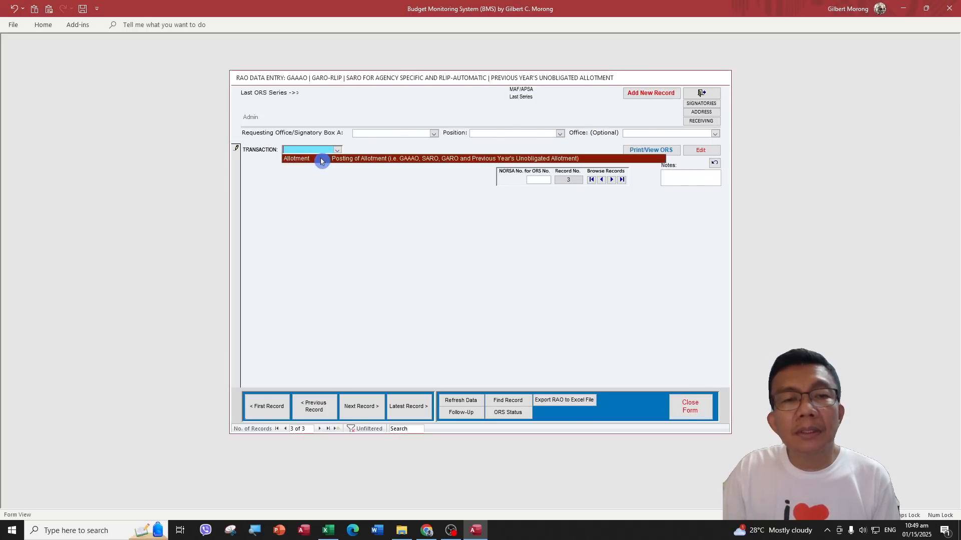
{"action": "left_click", "coordinate": [322, 160]}
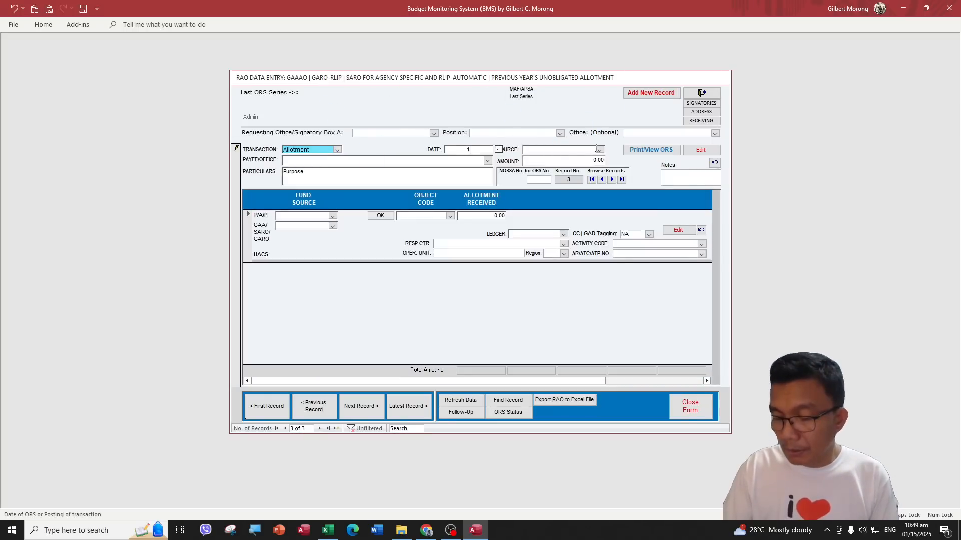
{"action": "key", "text": "Tab"}
{"action": "type", "text": "BANGBANG NHS"}
{"action": "key", "text": "Tab"}
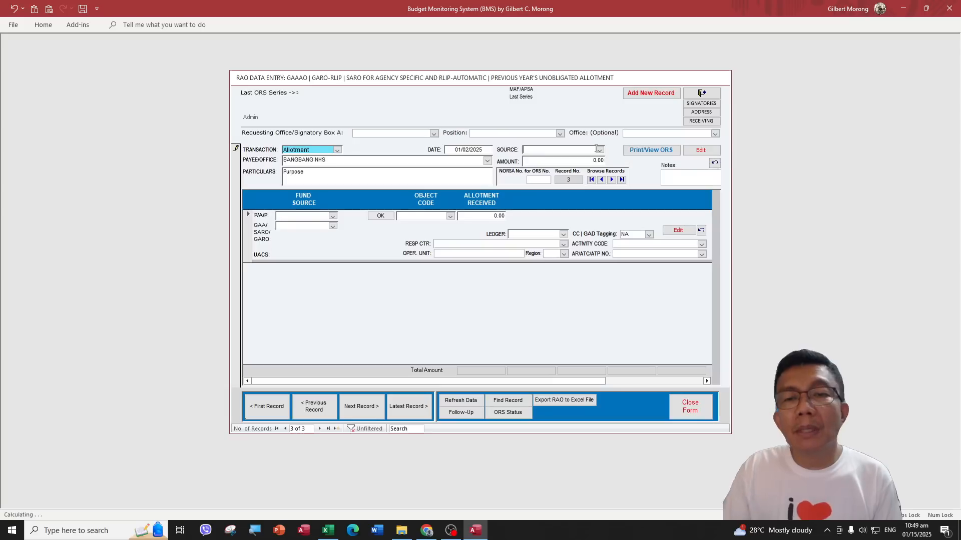
{"action": "left_click", "coordinate": [599, 150]}
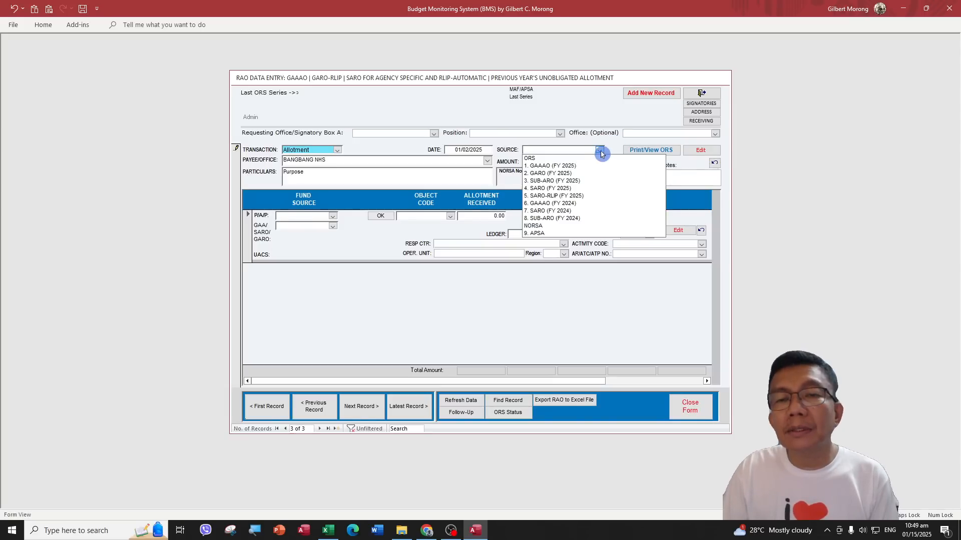
{"action": "left_click", "coordinate": [571, 174]}
{"action": "left_click", "coordinate": [583, 161]}
{"action": "type", "text": "500,"}
{"action": "type", "text": "0000"}
{"action": "key", "text": "Tab"}
{"action": "type", "text": "F"}
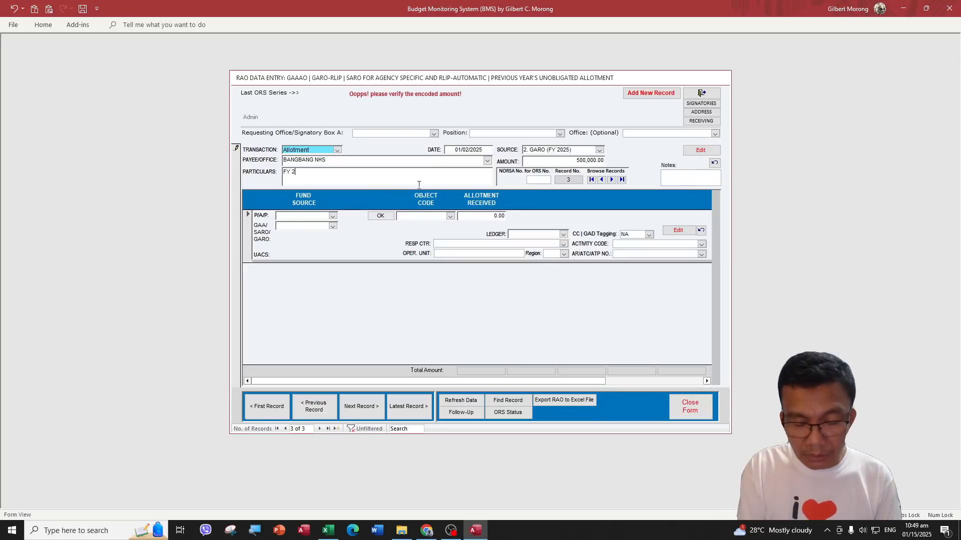
{"action": "type", "text": "Y 2025 GARO"}
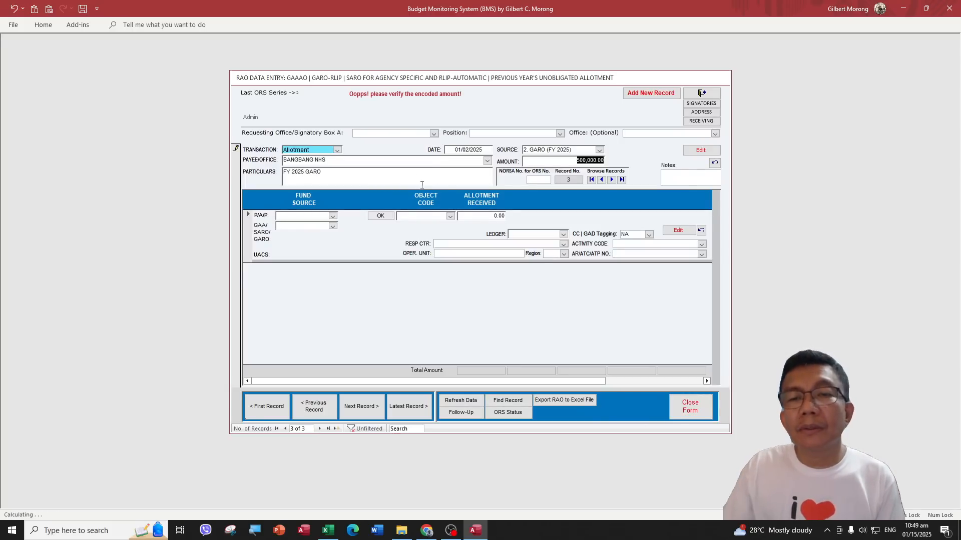
Step: Charge it to PPA352, GARO-RLIP-001, Retirement and Life Insurance Premiums, save, and close the form
{"action": "left_click", "coordinate": [333, 218]}
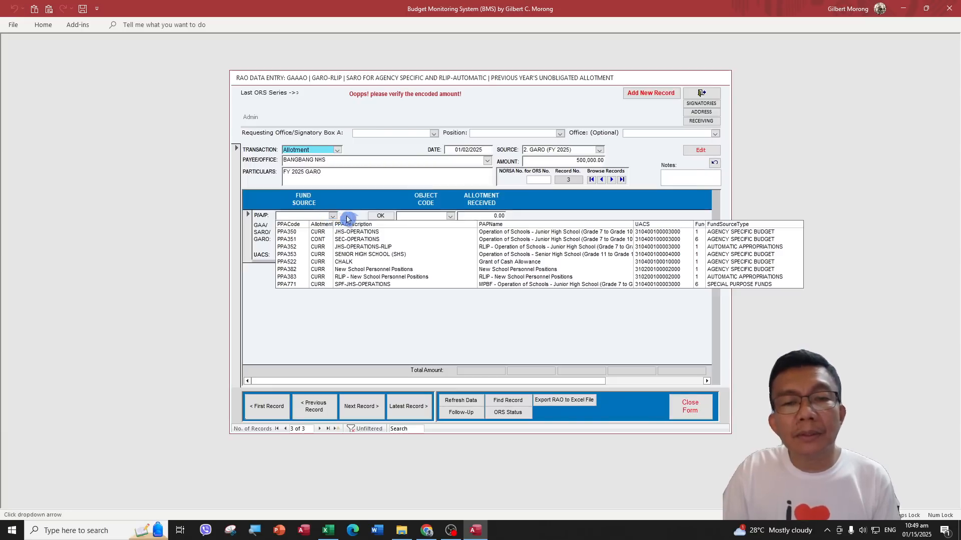
{"action": "left_click", "coordinate": [375, 249]}
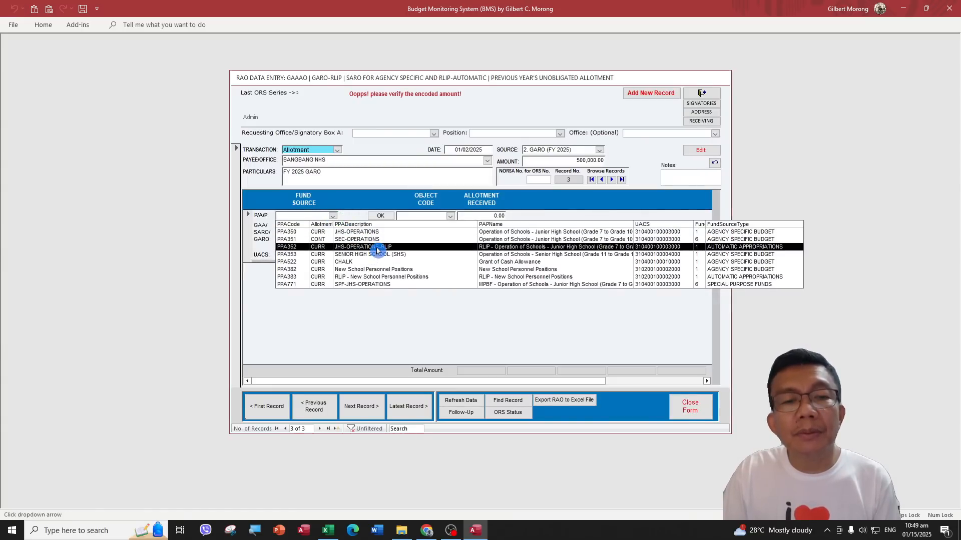
{"action": "left_click", "coordinate": [333, 228]}
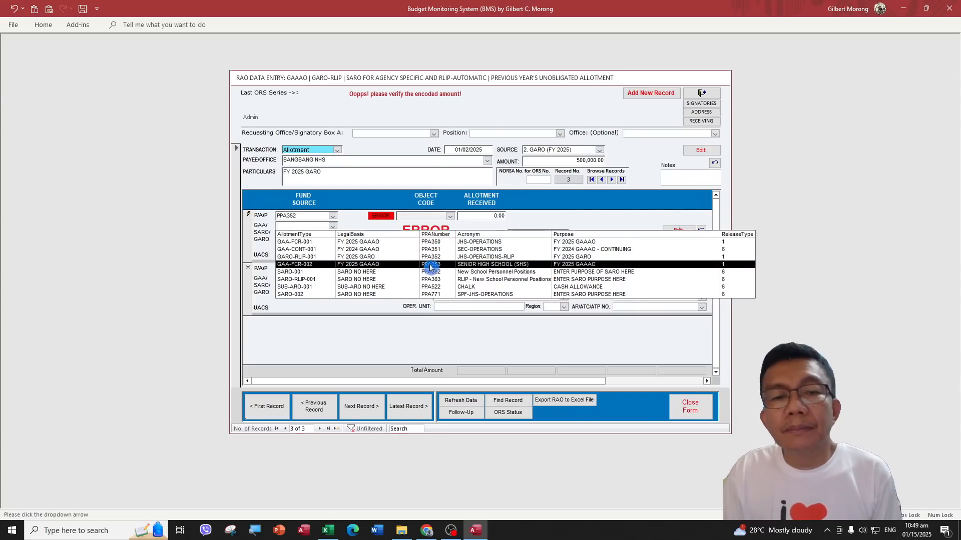
{"action": "left_click", "coordinate": [479, 261]}
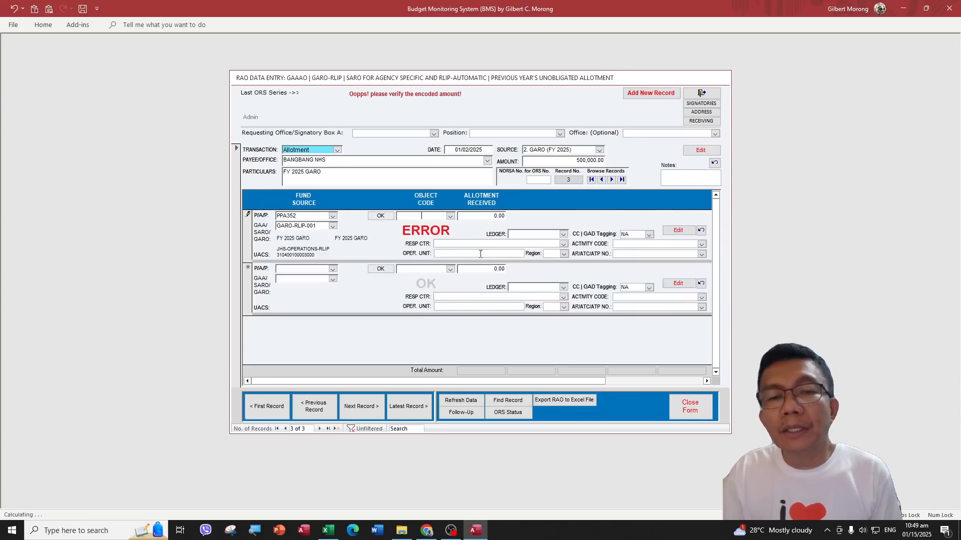
{"action": "left_click", "coordinate": [450, 216]}
{"action": "scroll", "coordinate": [595, 280], "scroll_direction": "down", "scroll_amount": 5}
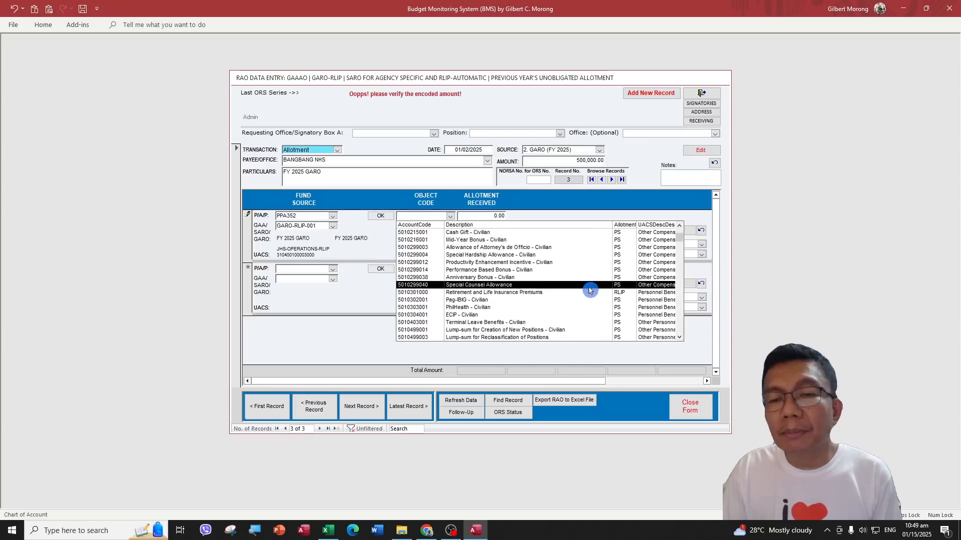
{"action": "left_click", "coordinate": [590, 292]}
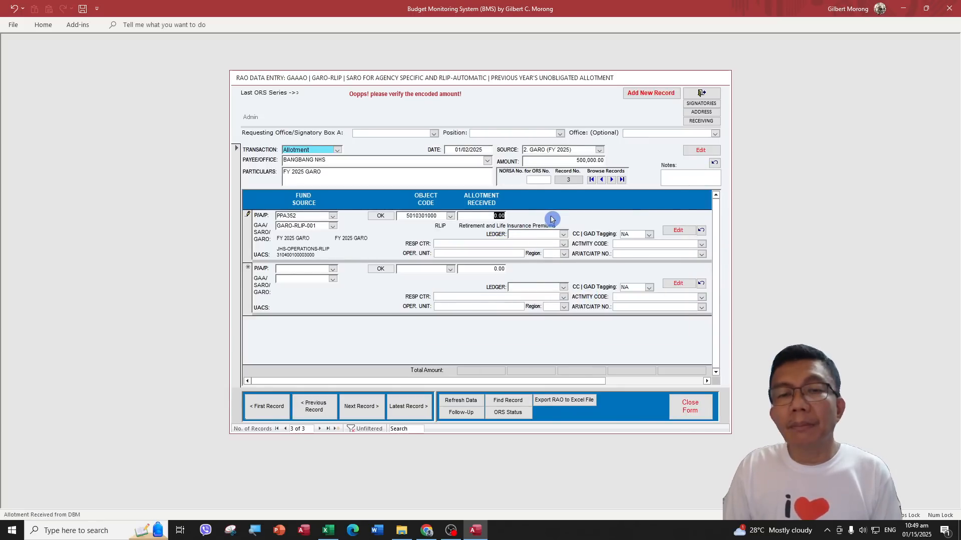
{"action": "left_click", "coordinate": [682, 231]}
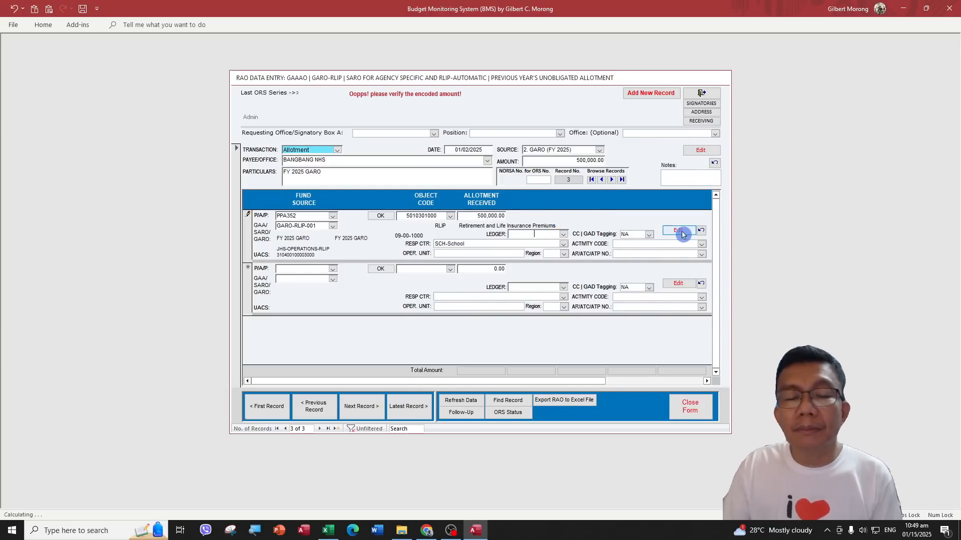
{"action": "left_click", "coordinate": [441, 270]}
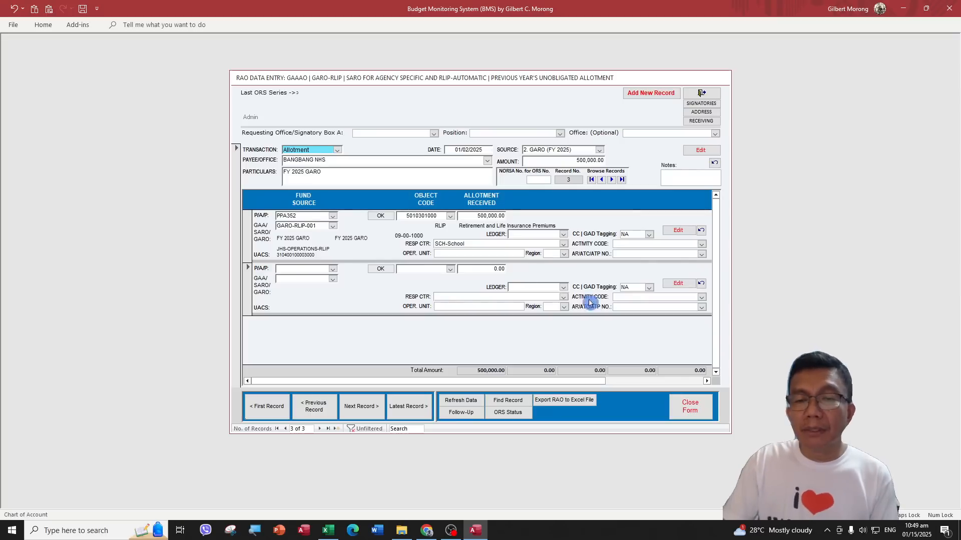
{"action": "left_click", "coordinate": [685, 400]}
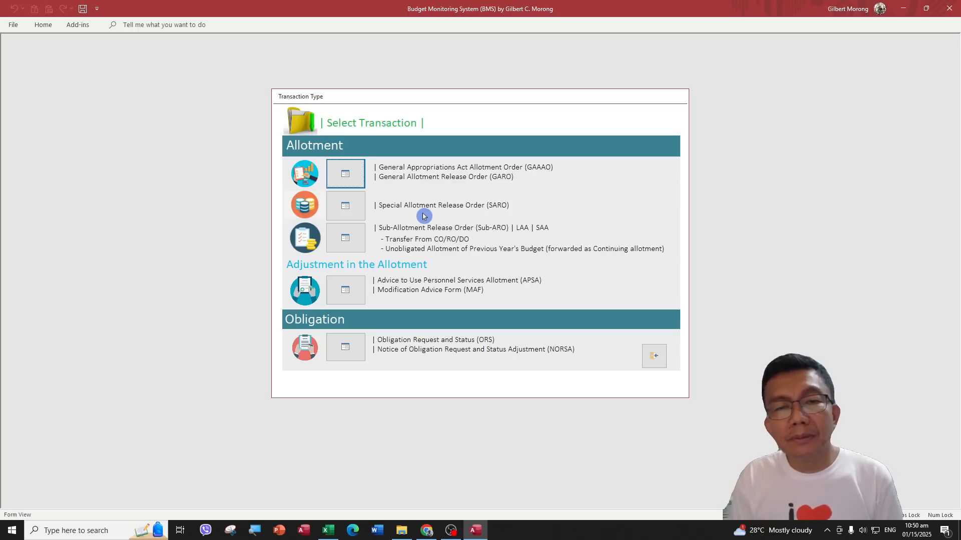
Step: Leave the transaction screen, open PAP and Allotment Releases, and advance to record PPA771
{"action": "left_click", "coordinate": [363, 210]}
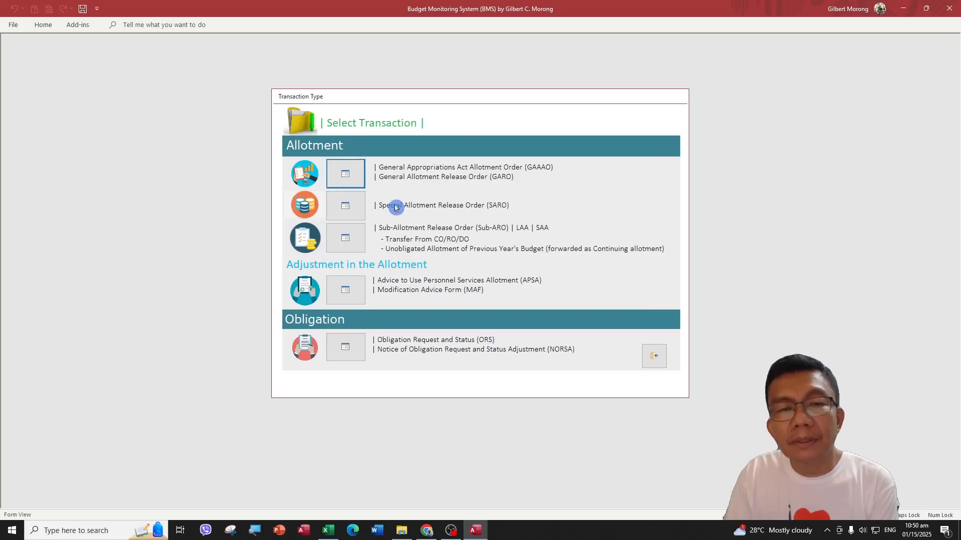
{"action": "left_click", "coordinate": [654, 360]}
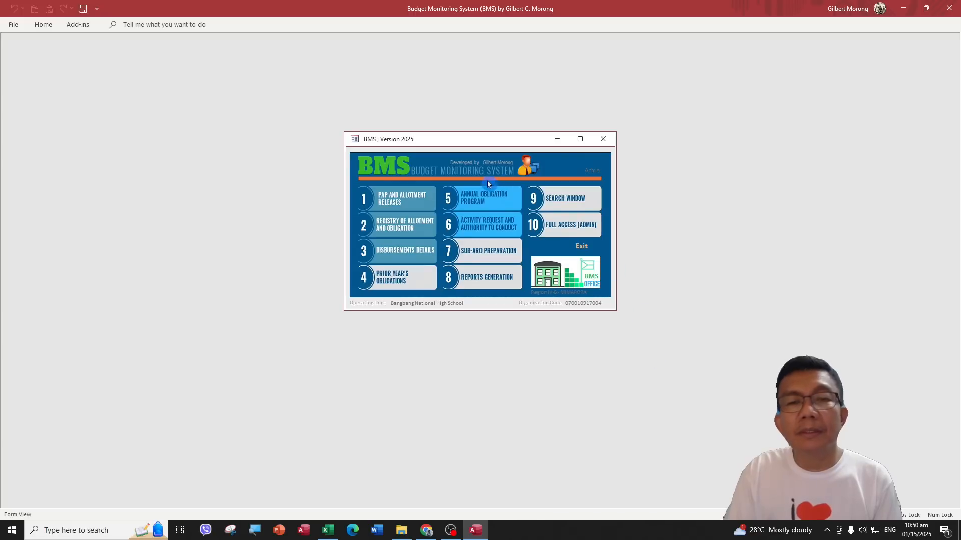
{"action": "left_click", "coordinate": [393, 201]}
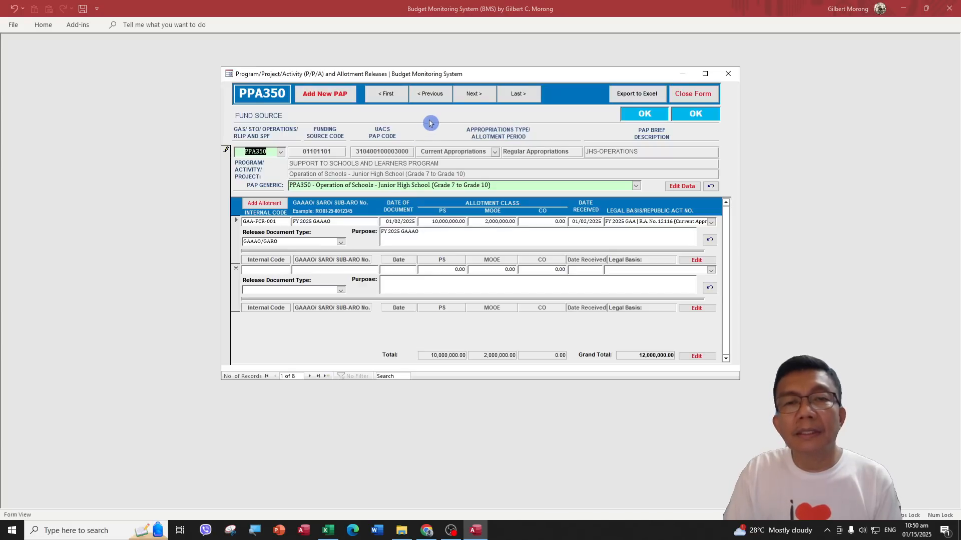
{"action": "left_click", "coordinate": [480, 96]}
{"action": "left_click", "coordinate": [481, 96]}
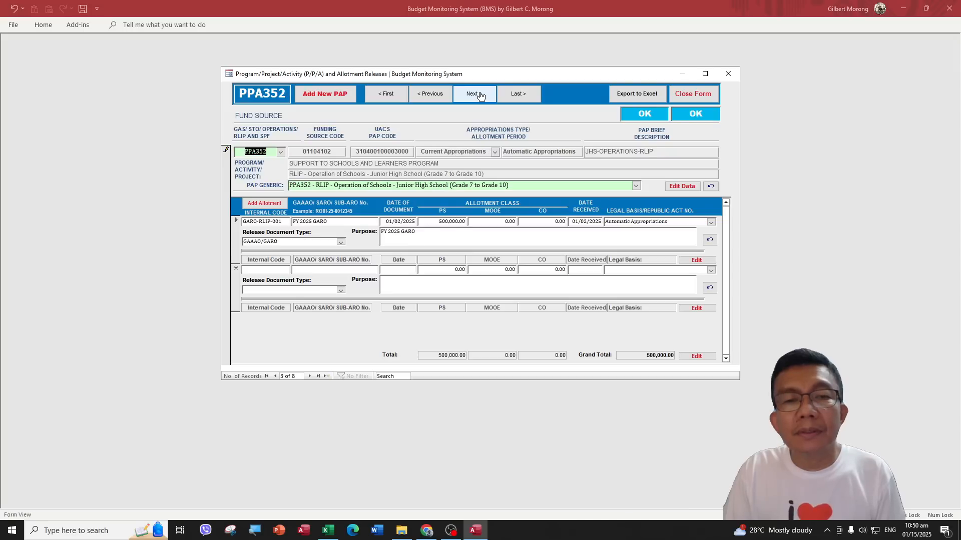
{"action": "left_click", "coordinate": [480, 96]}
{"action": "left_click", "coordinate": [480, 96]}
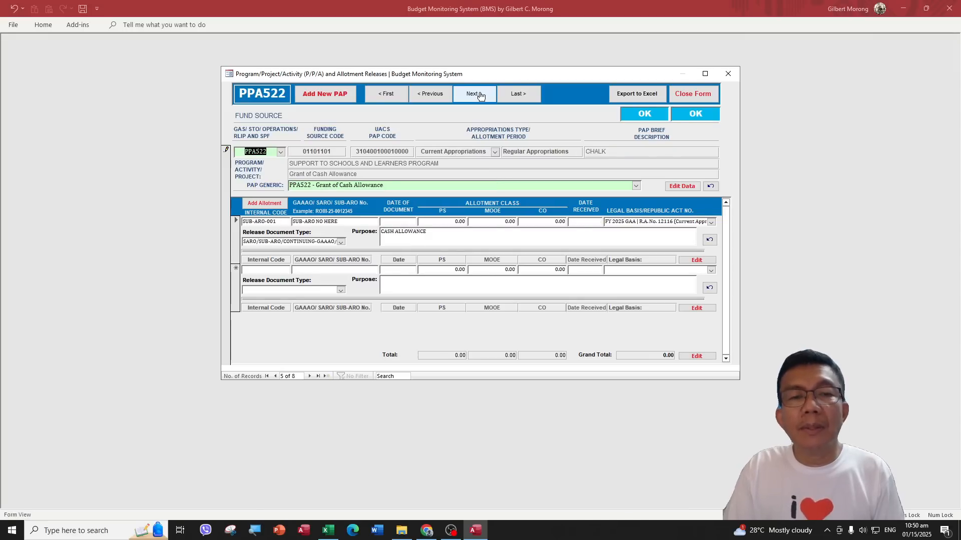
{"action": "left_click", "coordinate": [480, 96]}
{"action": "left_click", "coordinate": [480, 96]}
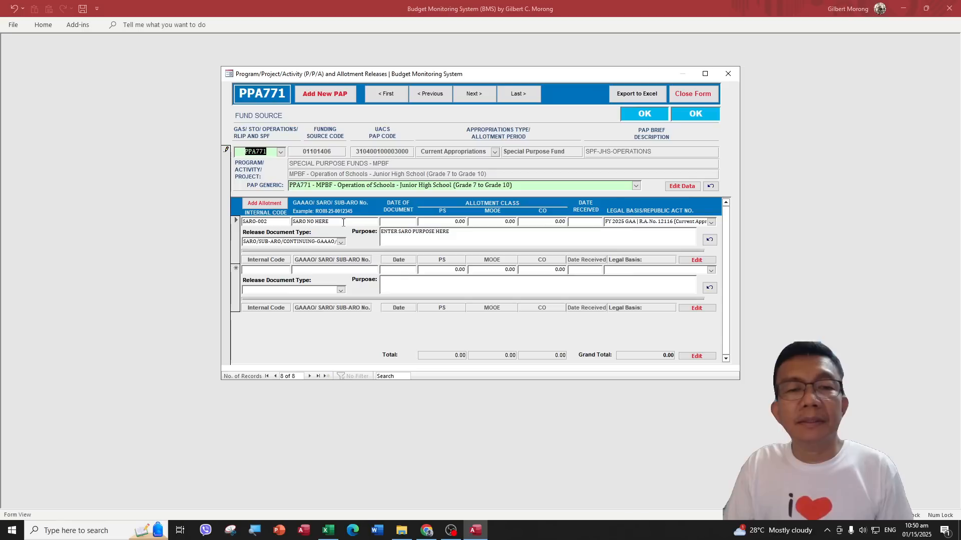
Step: Select the placeholder SARO number on PPA771's release line for replacement
{"action": "mouse_move", "coordinate": [343, 222]}
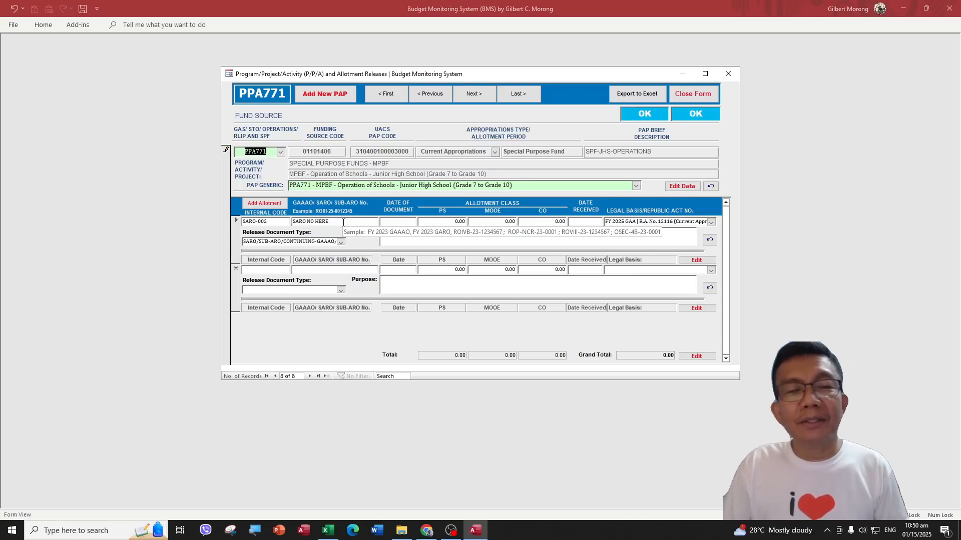
{"action": "left_click", "coordinate": [343, 222]}
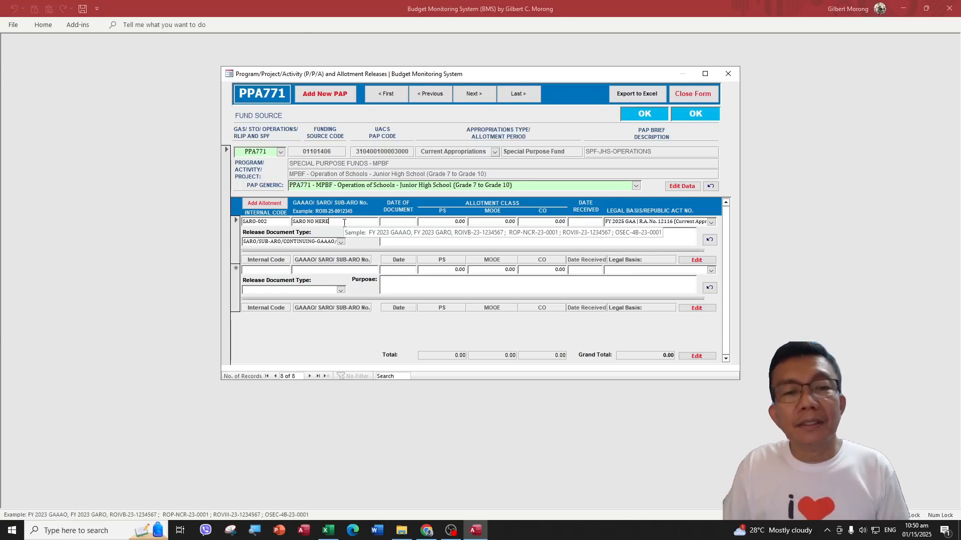
{"action": "left_click_drag", "start_coordinate": [344, 223], "coordinate": [292, 222]}
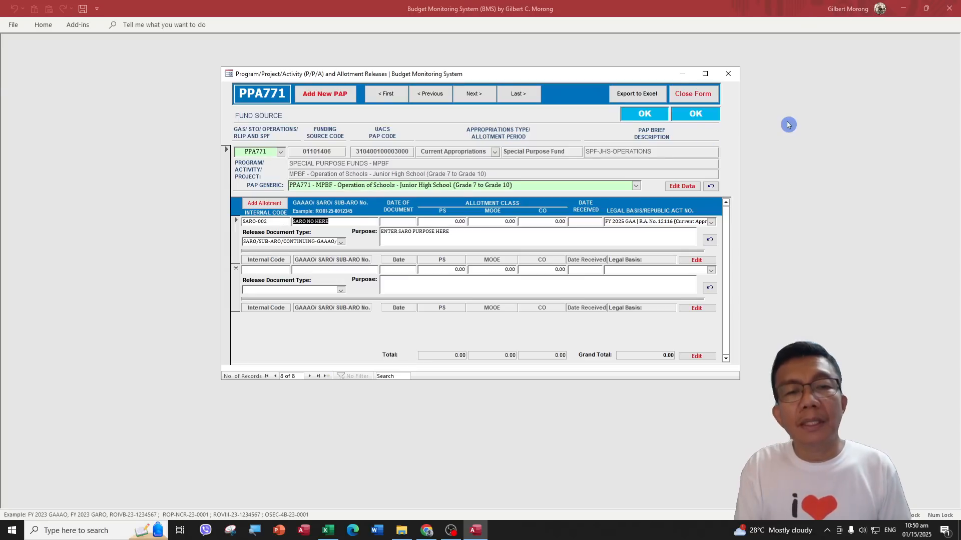
{"action": "type", "text": "ROIVB-25-00012345"}
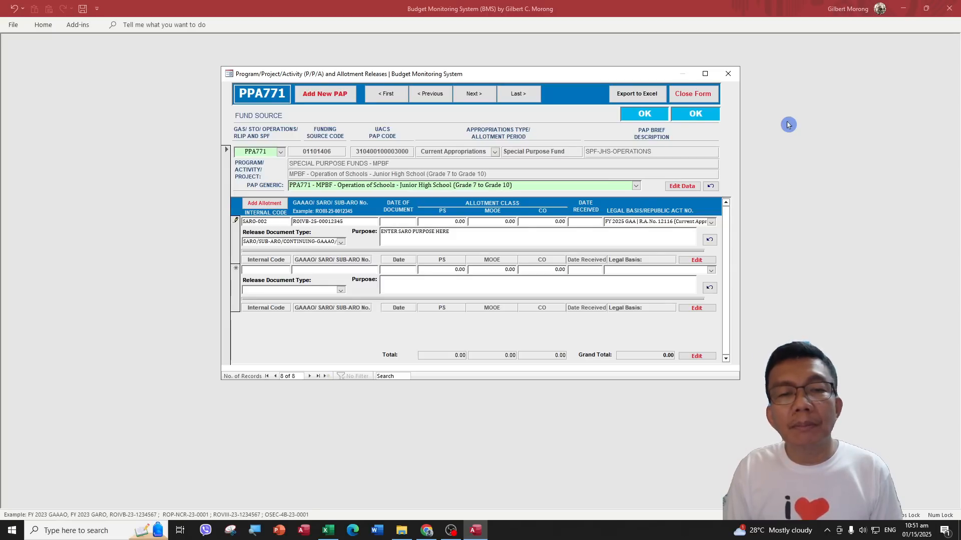
{"action": "key", "text": "Tab"}
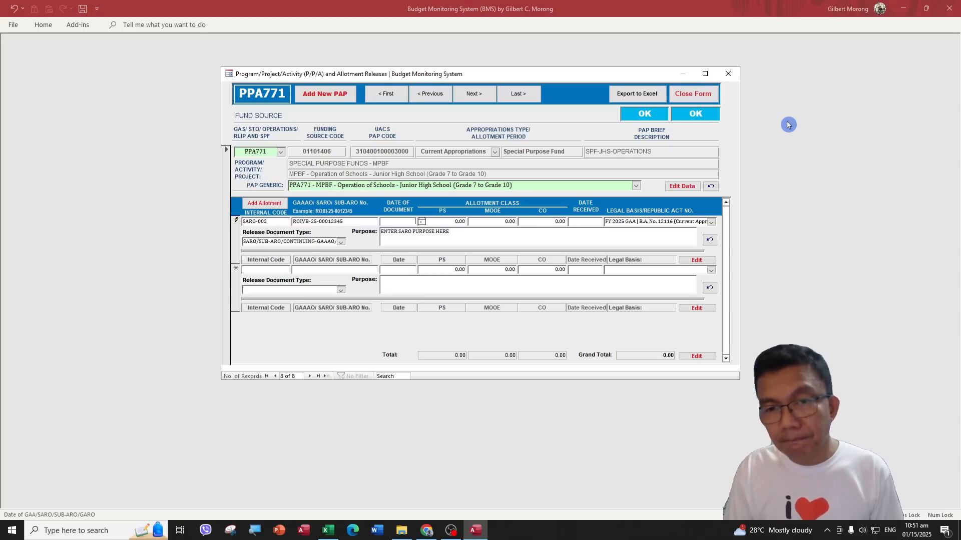
{"action": "type", "text": "2/5"}
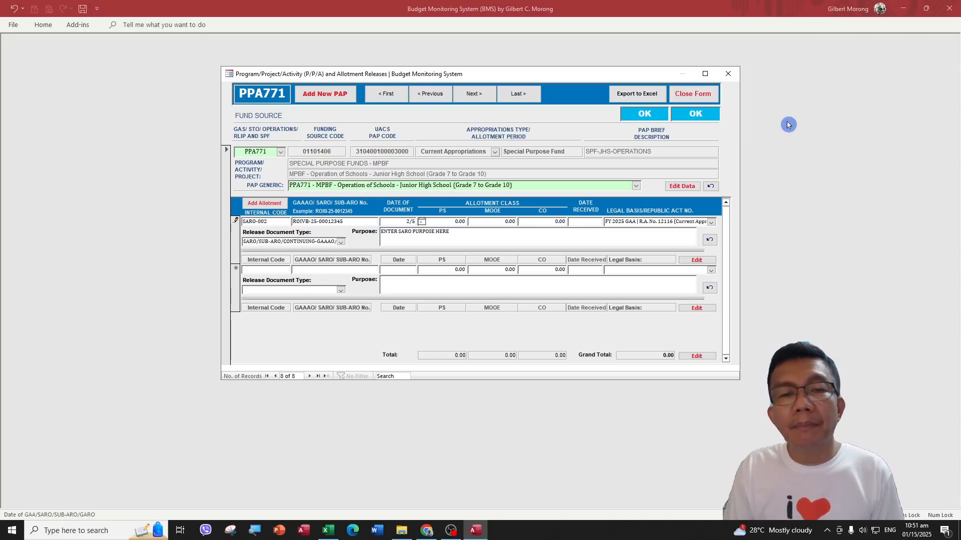
{"action": "key", "text": "Tab"}
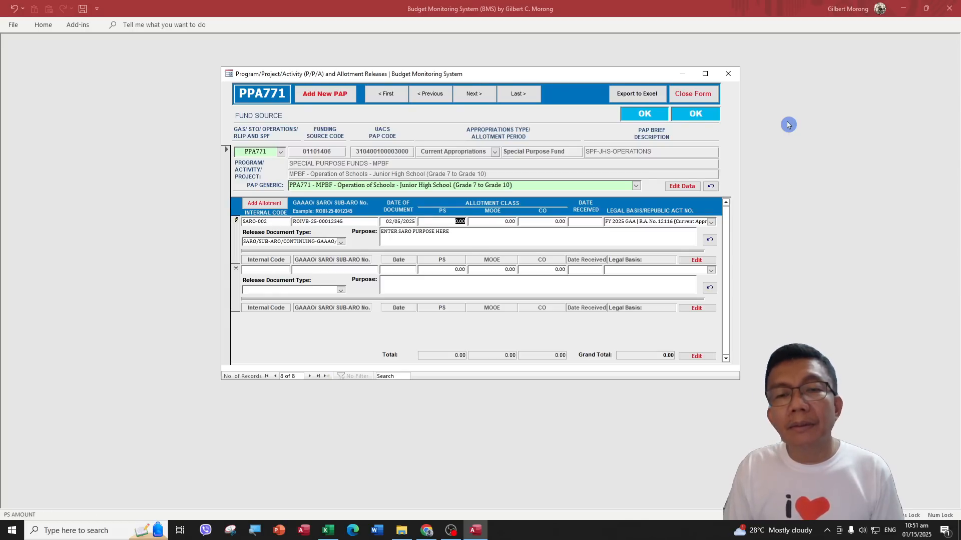
{"action": "type", "text": "100"}
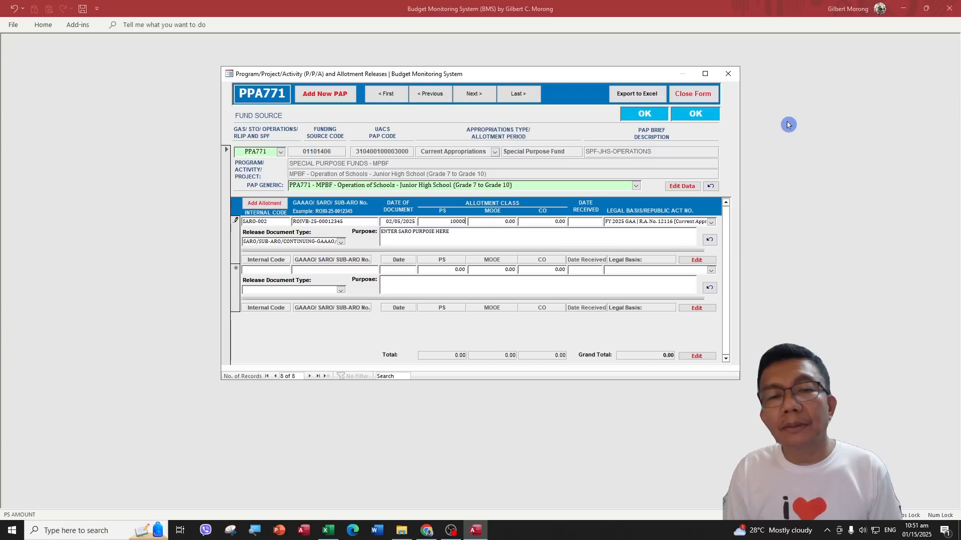
{"action": "key", "text": "Tab"}
{"action": "key", "text": "Tab"}
{"action": "key", "text": "Tab"}
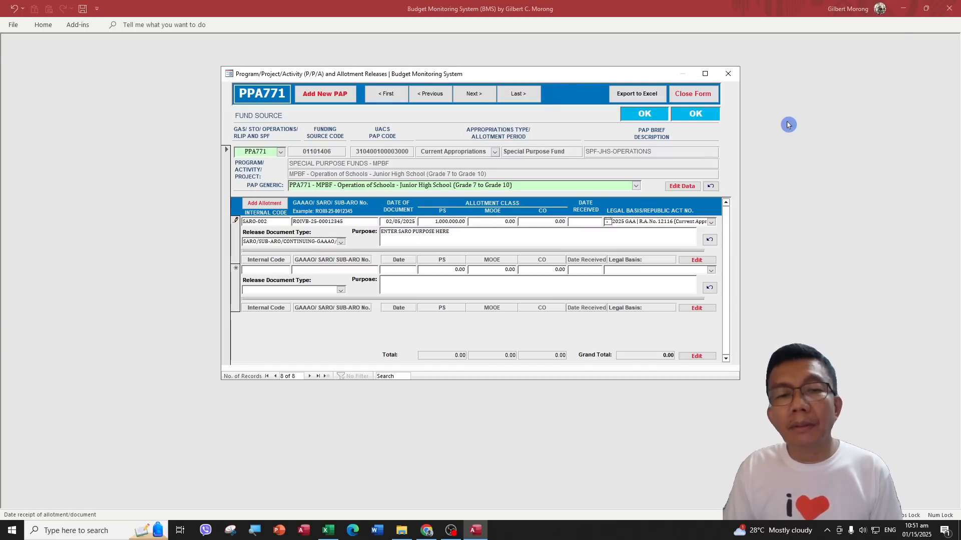
{"action": "type", "text": "2/05"}
{"action": "key", "text": "Tab"}
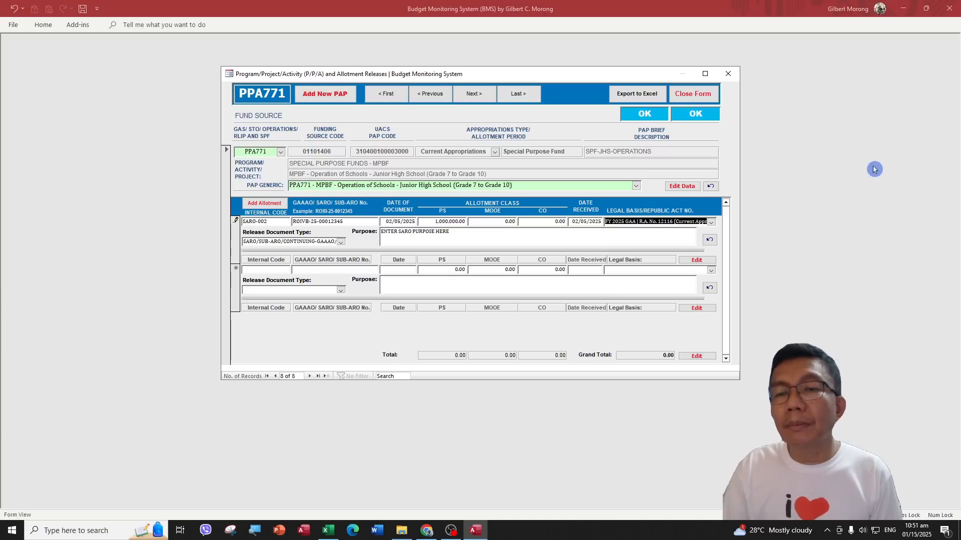
{"action": "key", "text": "Tab"}
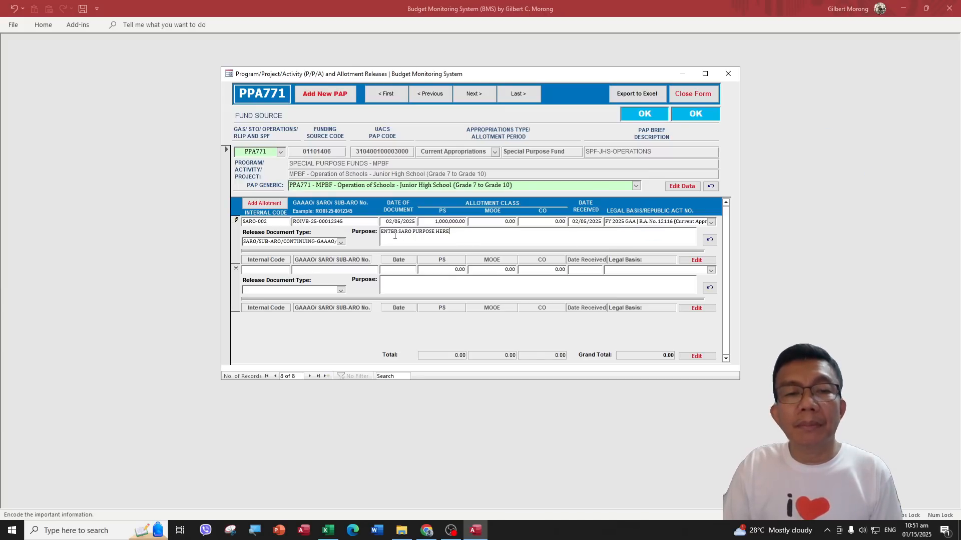
Step: Keep the SARO document type, save the allotment so totals update, and close the PAP form
{"action": "left_click", "coordinate": [341, 242]}
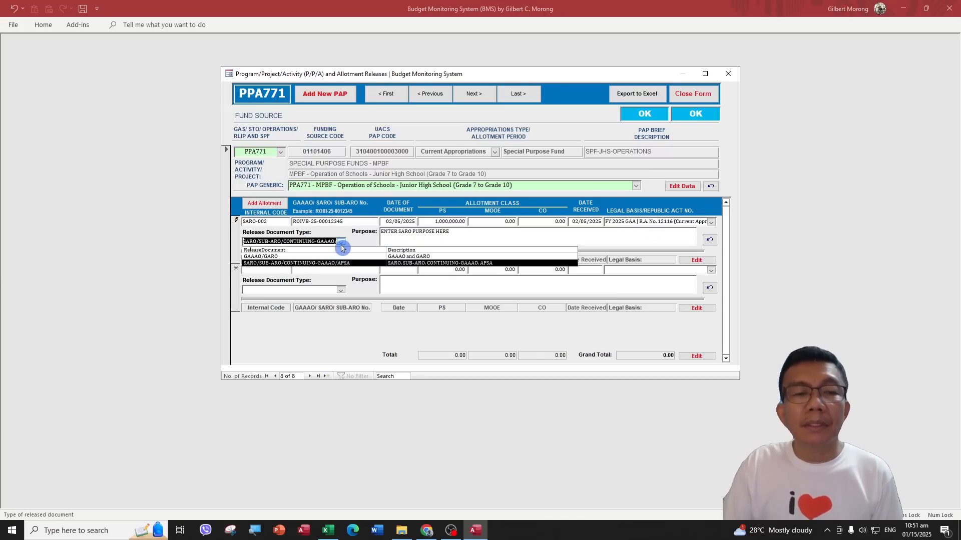
{"action": "left_click", "coordinate": [318, 263]}
{"action": "left_click", "coordinate": [407, 241]}
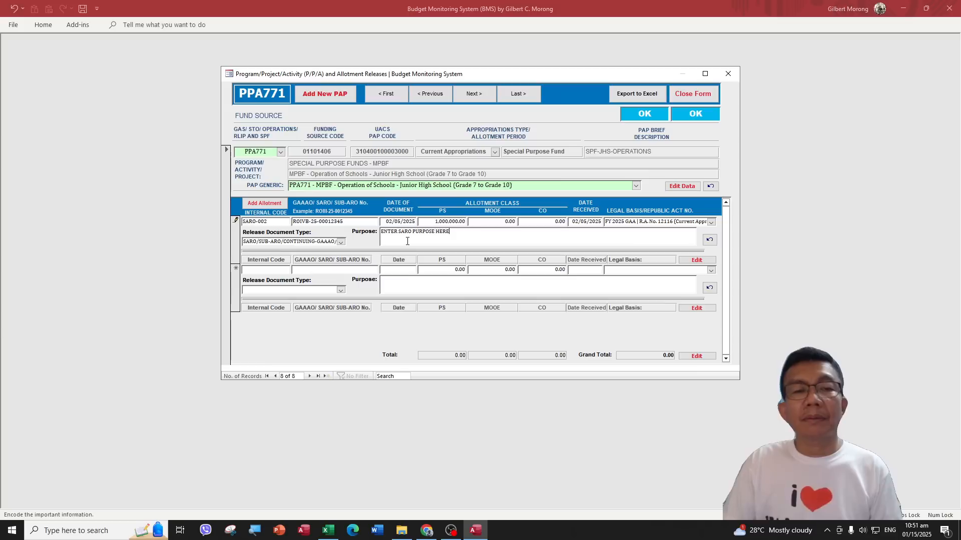
{"action": "left_click", "coordinate": [421, 291]}
{"action": "left_click", "coordinate": [452, 235]}
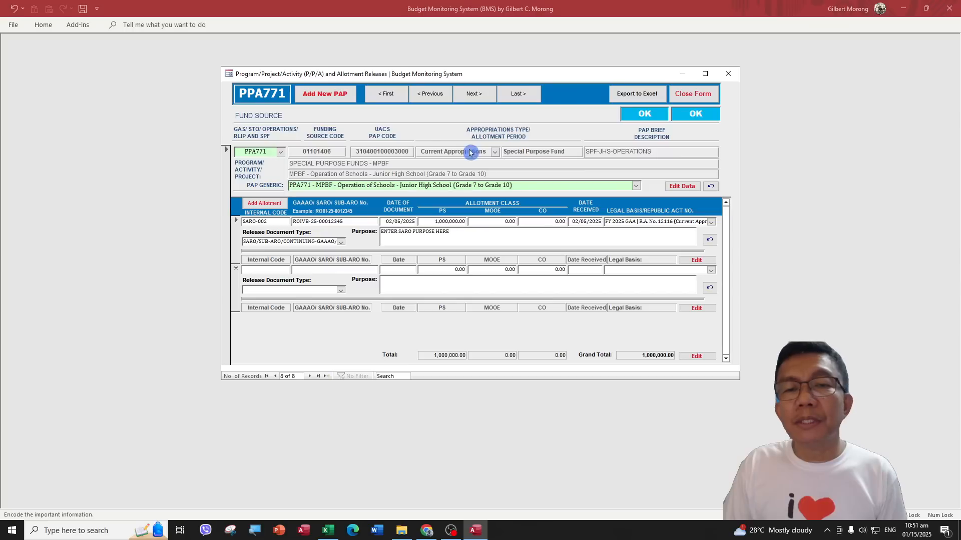
{"action": "left_click", "coordinate": [536, 153]}
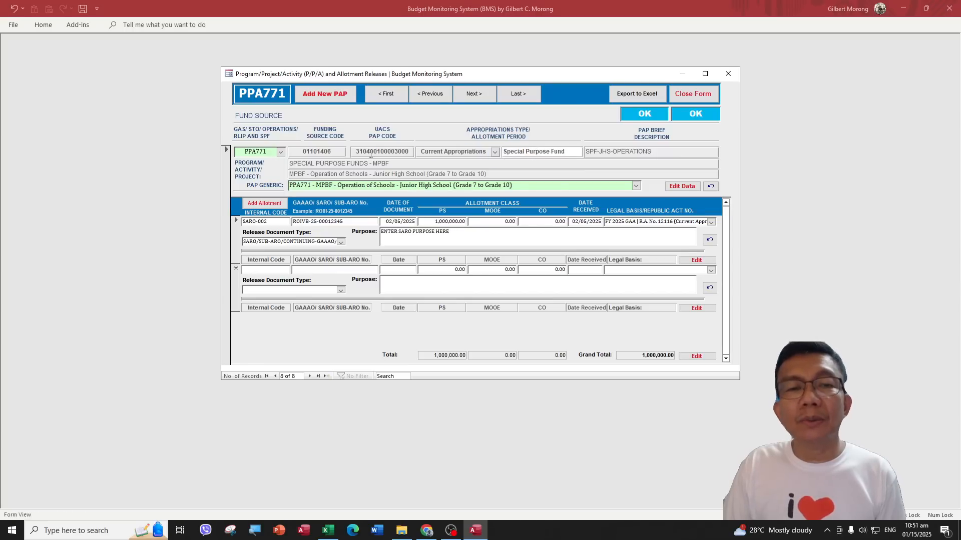
{"action": "left_click_drag", "start_coordinate": [332, 152], "coordinate": [295, 151]}
{"action": "left_click", "coordinate": [338, 153]}
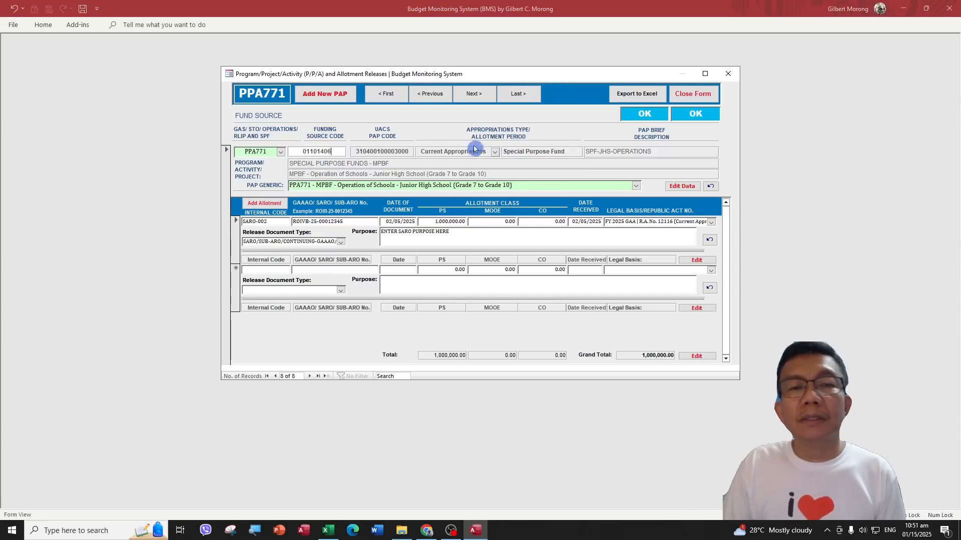
{"action": "left_click", "coordinate": [695, 95]}
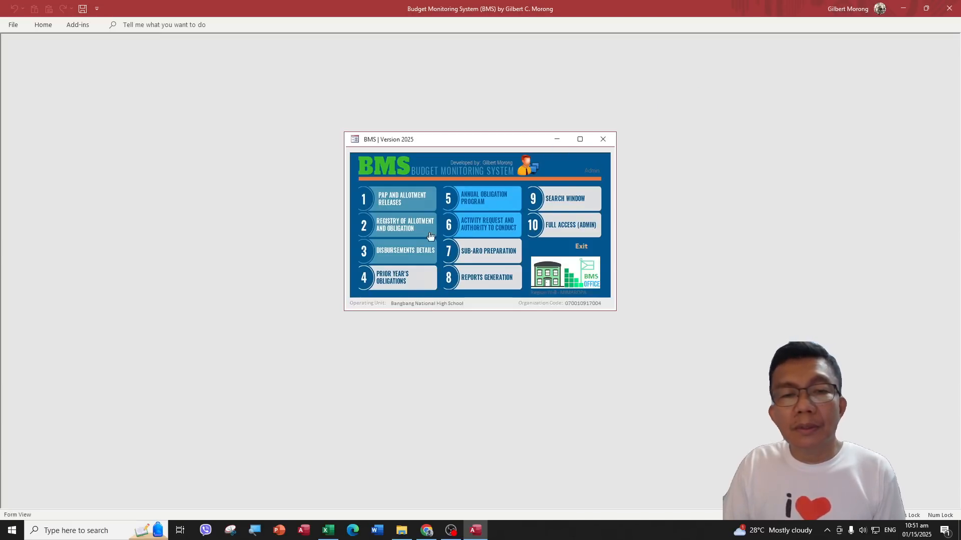
Step: Open the Registry of Allotment and Obligation and choose the SARO transaction type
{"action": "left_click", "coordinate": [393, 230]}
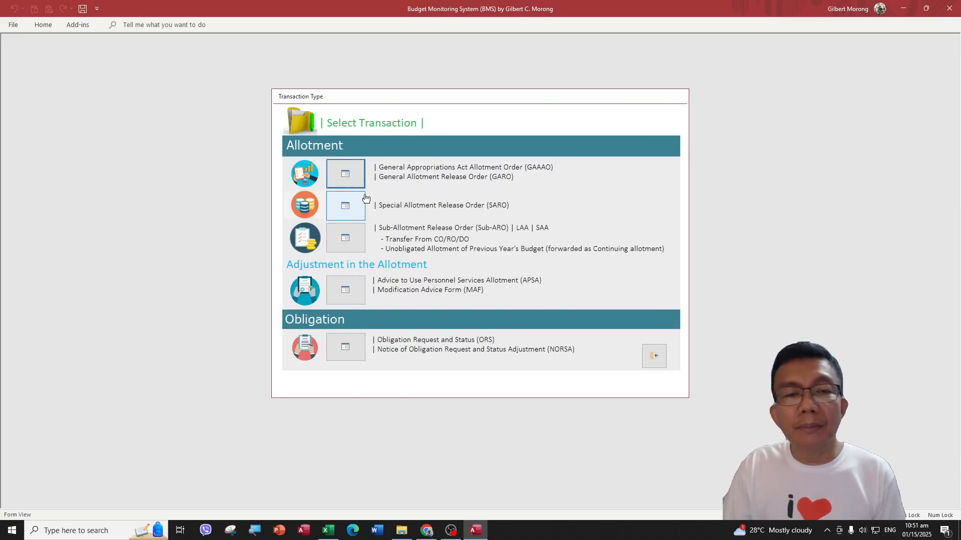
{"action": "left_click", "coordinate": [343, 209]}
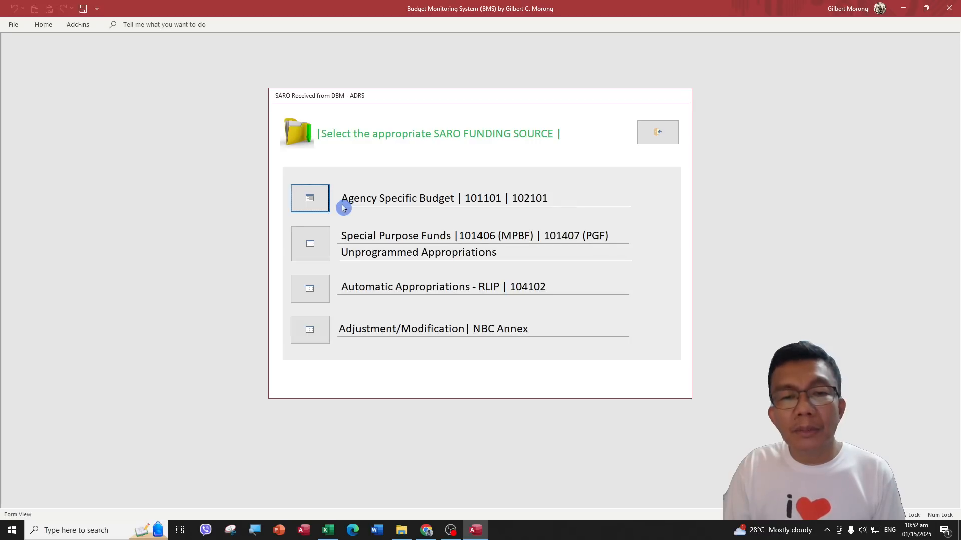
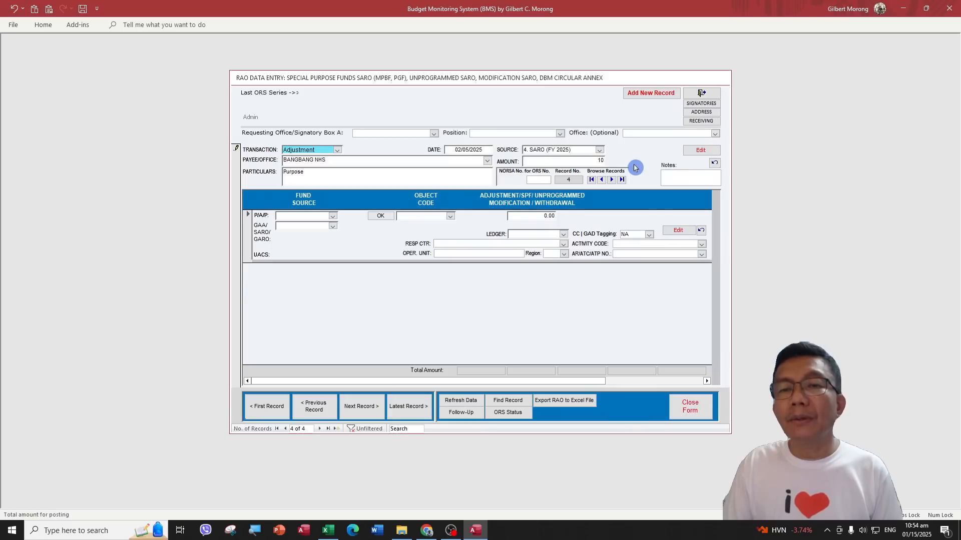
Step: Set the adjustment amount to 1,000,000.00 and the particulars to '2ND TRANCHE SALARY ADJUSTMENT'
{"action": "type", "text": "0000"}
{"action": "key", "text": "Tab"}
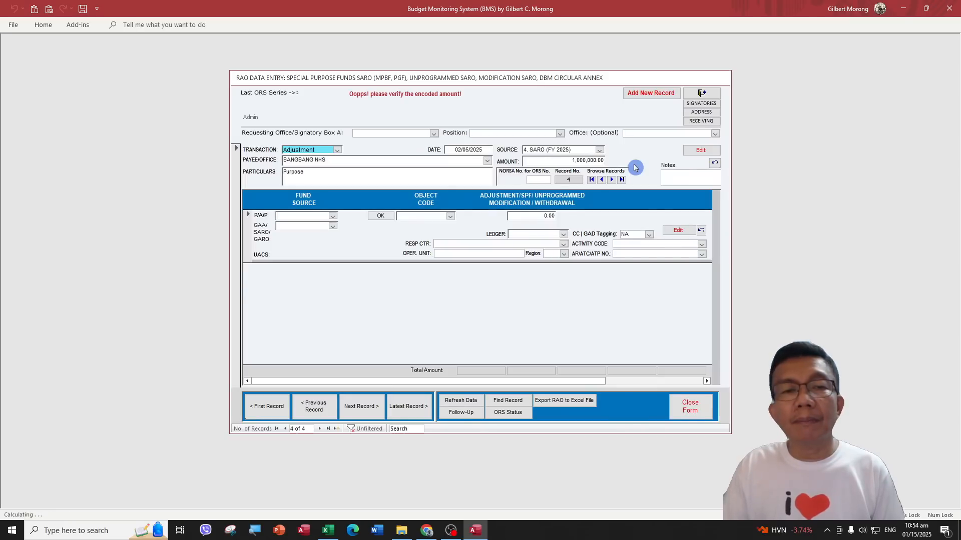
{"action": "double_click", "coordinate": [351, 182]}
{"action": "type", "text": "2ND TRANCHE S"}
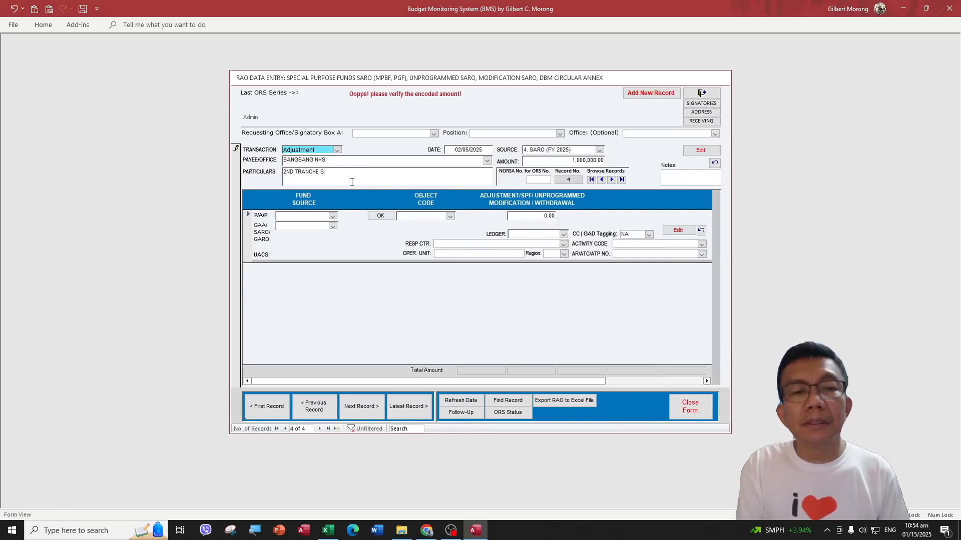
{"action": "type", "text": "ALARY ADJUSTMENT"}
{"action": "left_click", "coordinate": [296, 215]}
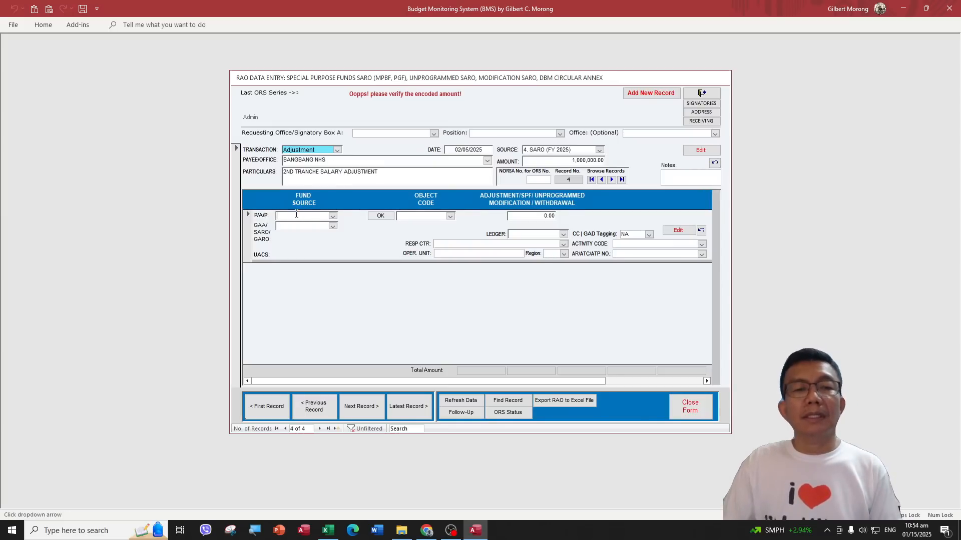
{"action": "left_click", "coordinate": [333, 217]}
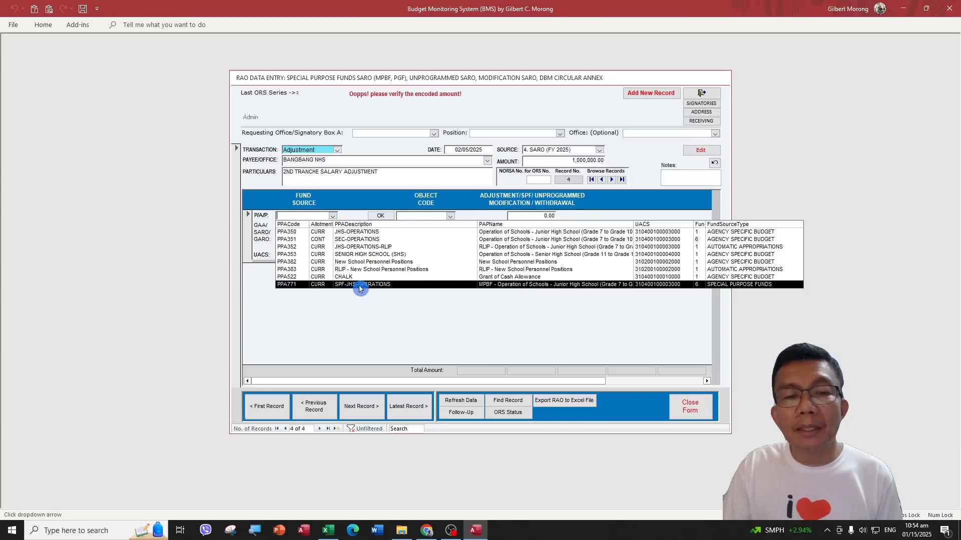
{"action": "left_click", "coordinate": [518, 286]}
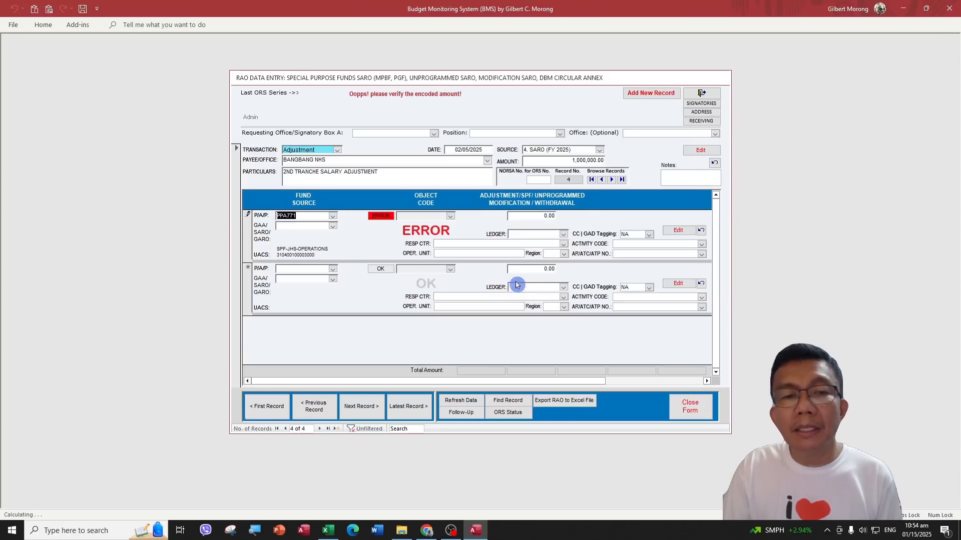
{"action": "left_click", "coordinate": [333, 226]}
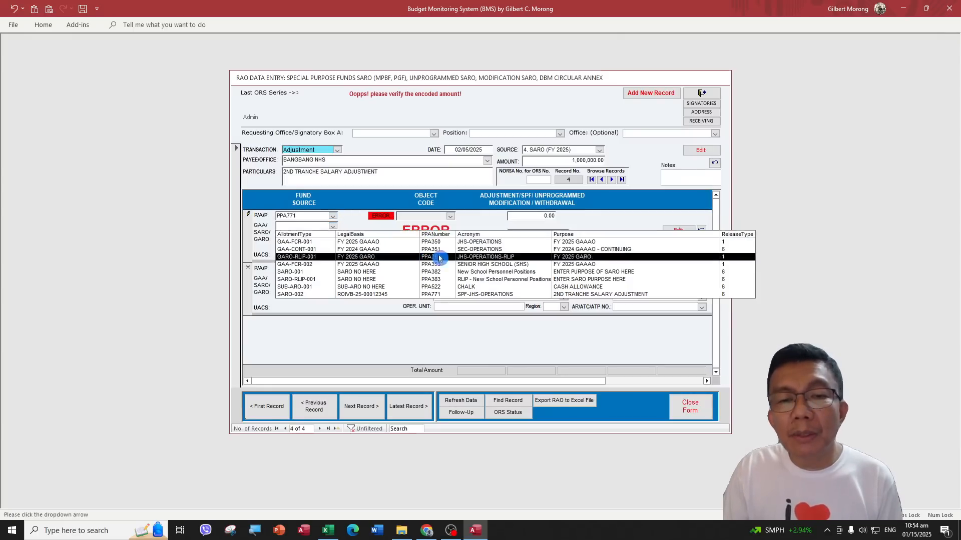
{"action": "left_click", "coordinate": [373, 295]}
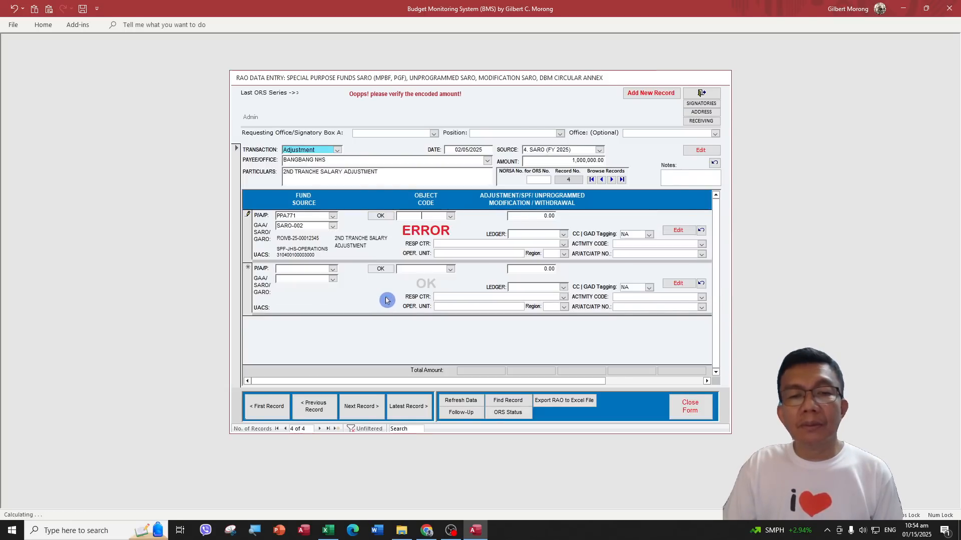
{"action": "left_click", "coordinate": [450, 216]}
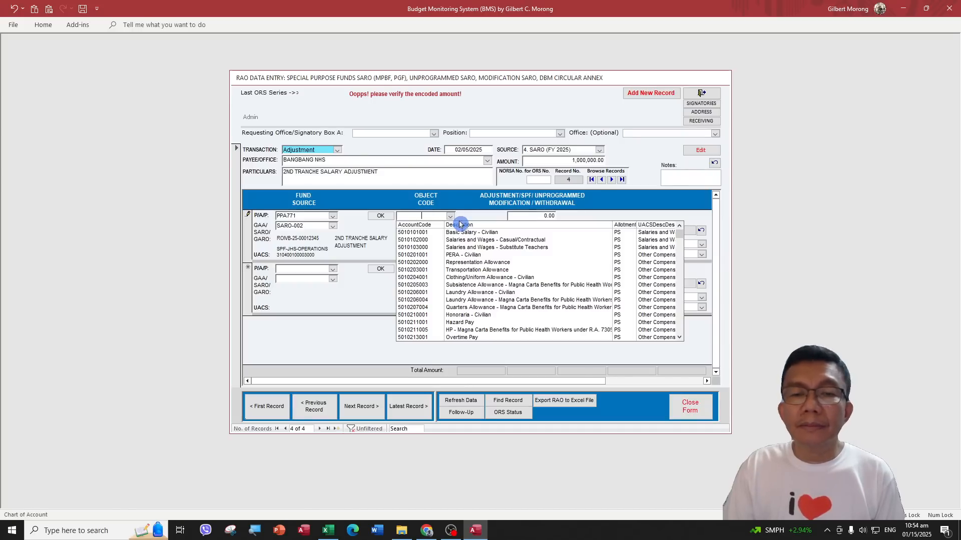
{"action": "scroll", "coordinate": [493, 279], "scroll_direction": "down", "scroll_amount": 2}
{"action": "scroll", "coordinate": [493, 279], "scroll_direction": "down", "scroll_amount": 2}
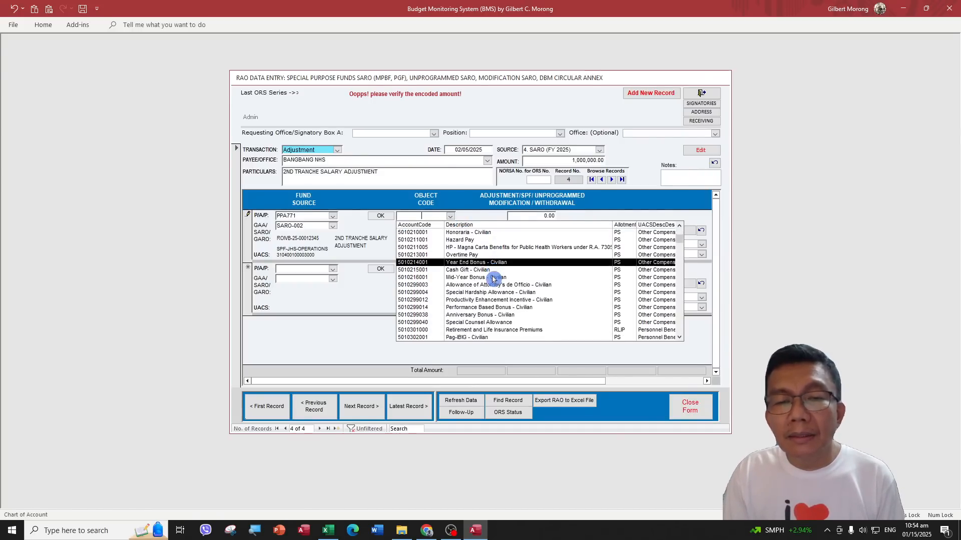
{"action": "scroll", "coordinate": [493, 280], "scroll_direction": "down", "scroll_amount": 2}
{"action": "scroll", "coordinate": [493, 279], "scroll_direction": "down", "scroll_amount": 1}
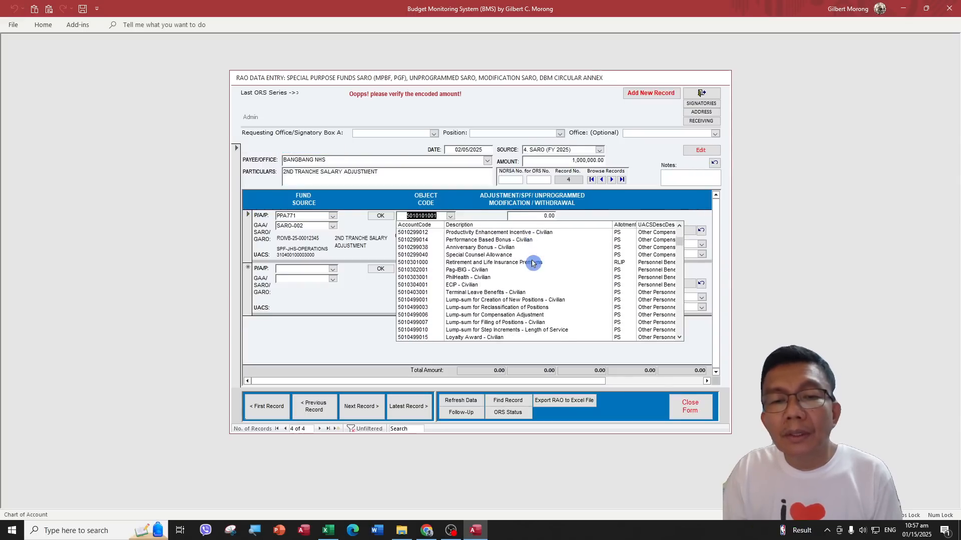
{"action": "scroll", "coordinate": [532, 261], "scroll_direction": "down", "scroll_amount": 1}
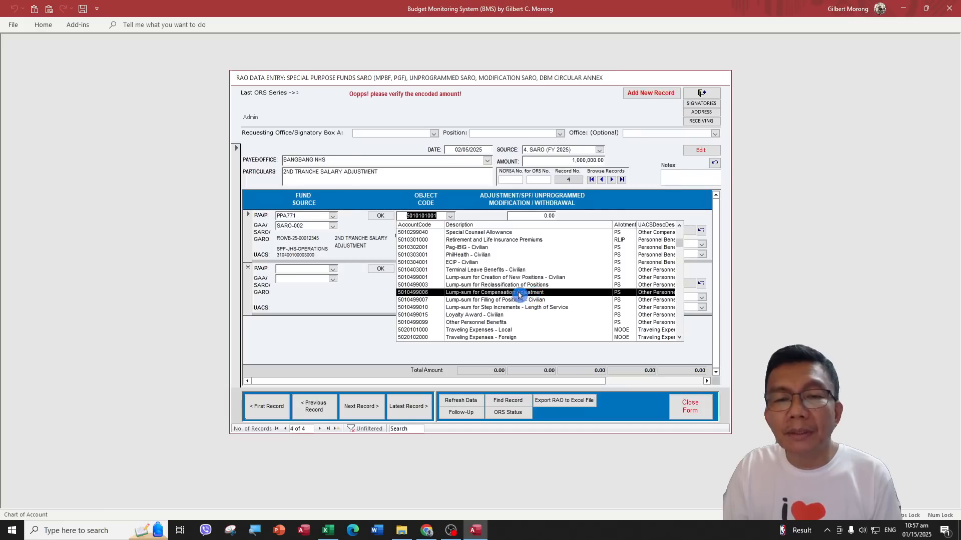
{"action": "left_click", "coordinate": [545, 292]}
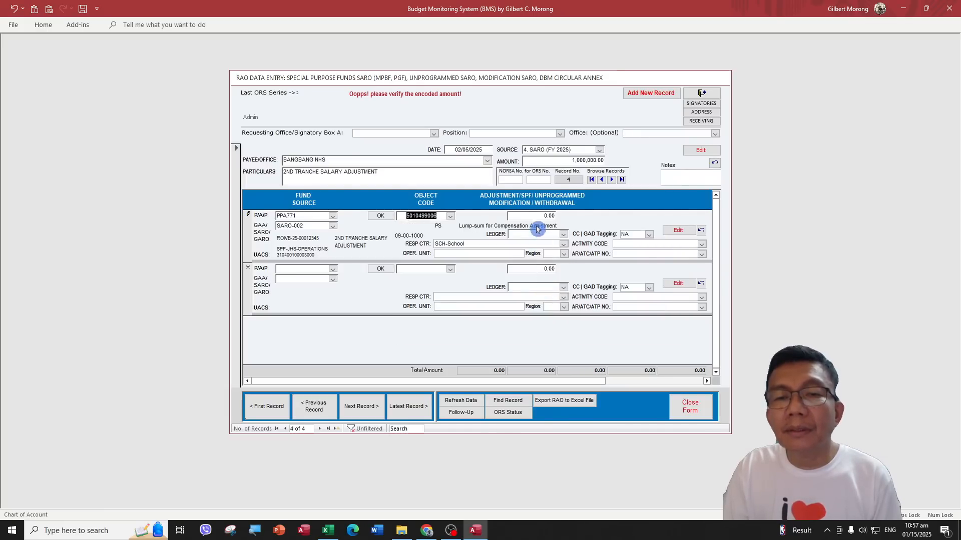
Step: Enter the 1,000,000.00 adjustment amount and finish the fund line
{"action": "key", "text": "Tab"}
{"action": "type", "text": "1,00"}
{"action": "type", "text": "0,000"}
{"action": "key", "text": "Tab"}
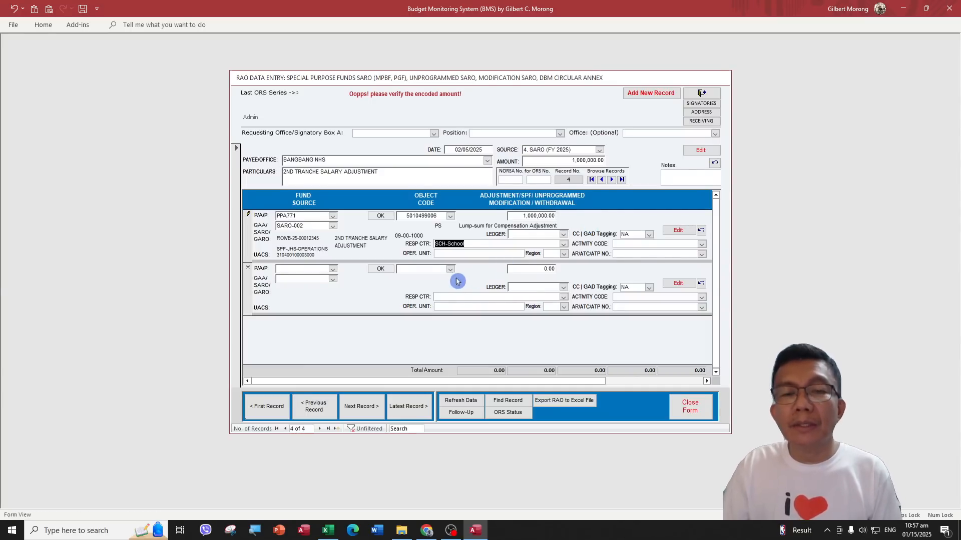
{"action": "left_click", "coordinate": [411, 268]}
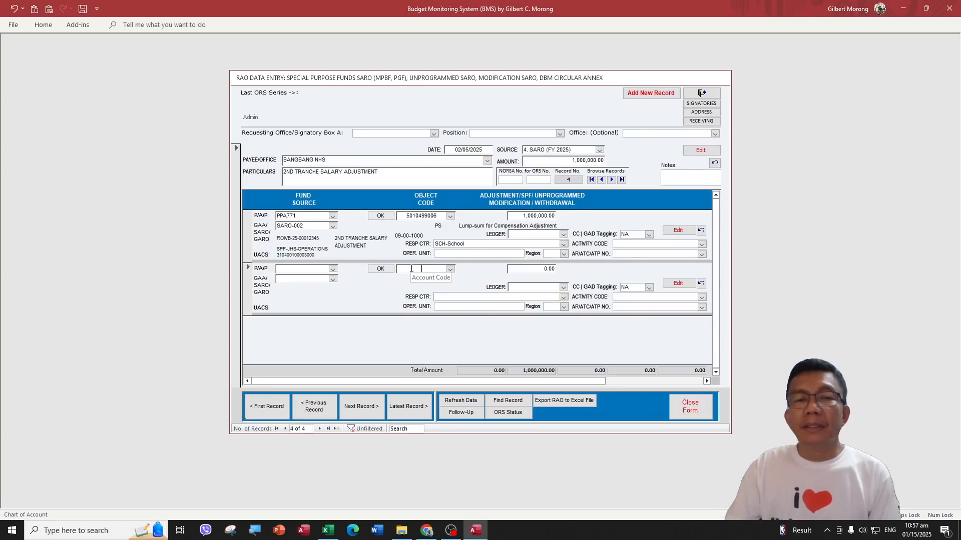
{"action": "left_click", "coordinate": [320, 280]}
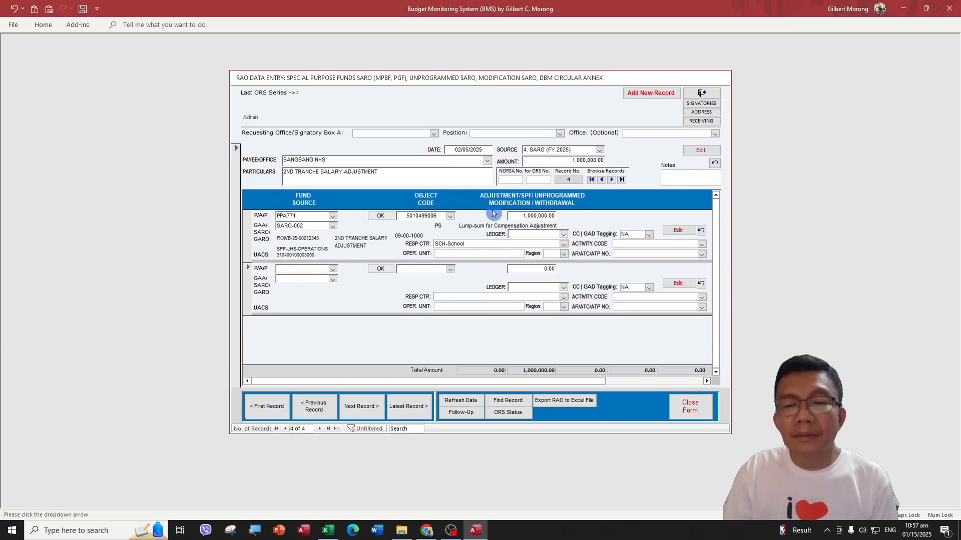
Step: Close the entry forms, gather fresh report data, and open the Financial Accountability Reports
{"action": "left_click", "coordinate": [691, 411]}
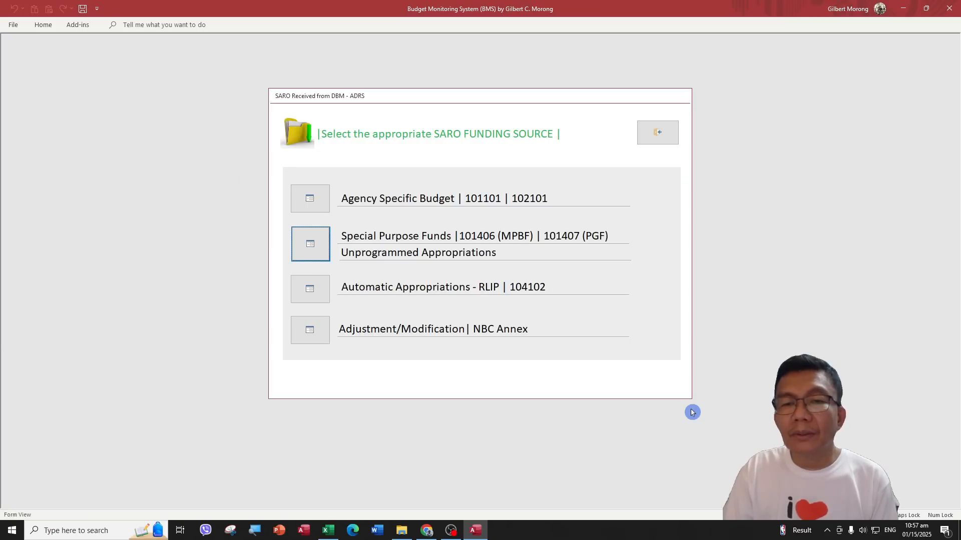
{"action": "left_click", "coordinate": [658, 135]}
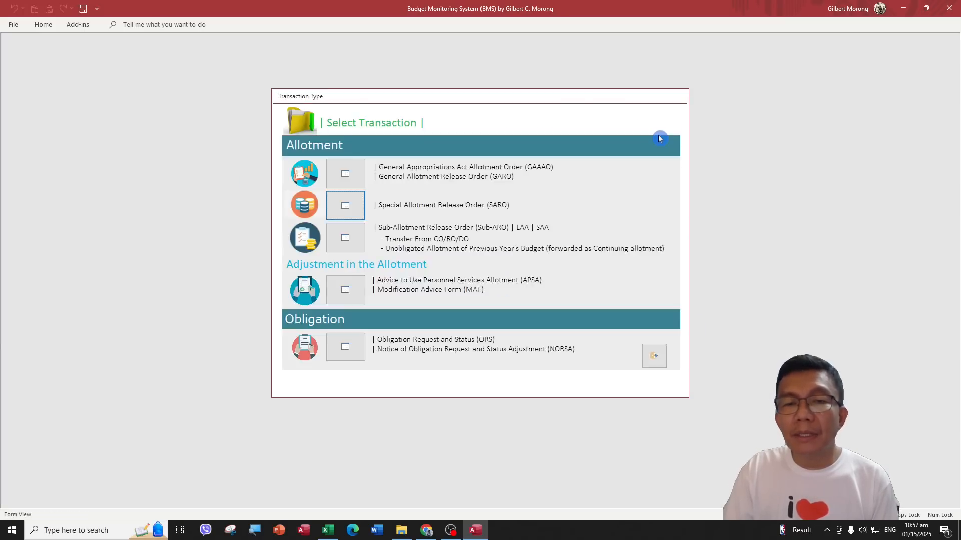
{"action": "left_click", "coordinate": [652, 355]}
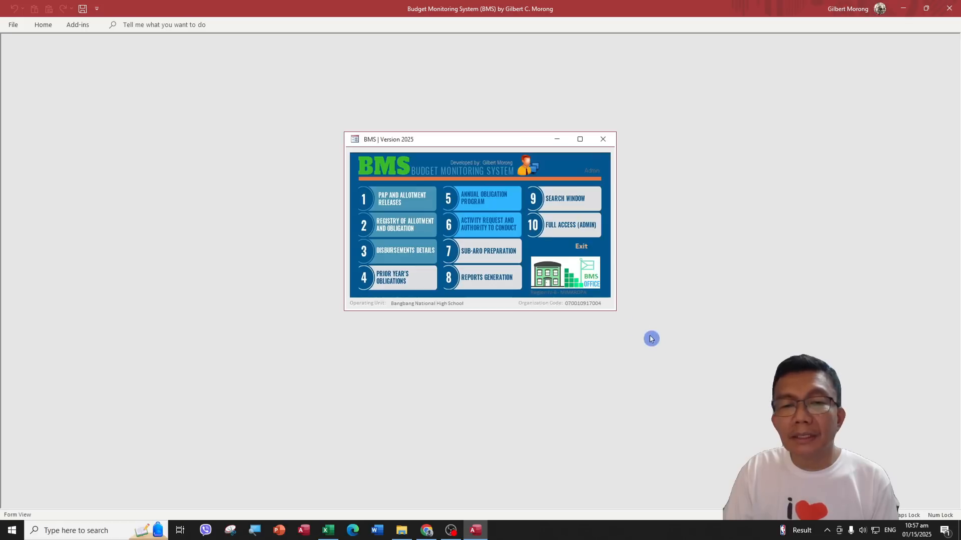
{"action": "left_click", "coordinate": [492, 279]}
{"action": "left_click", "coordinate": [435, 234]}
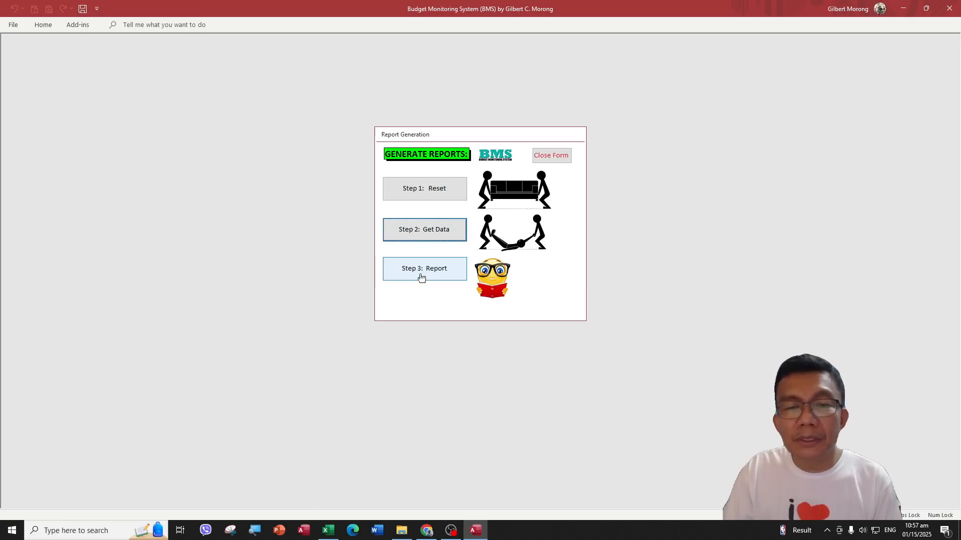
{"action": "left_click", "coordinate": [420, 279]}
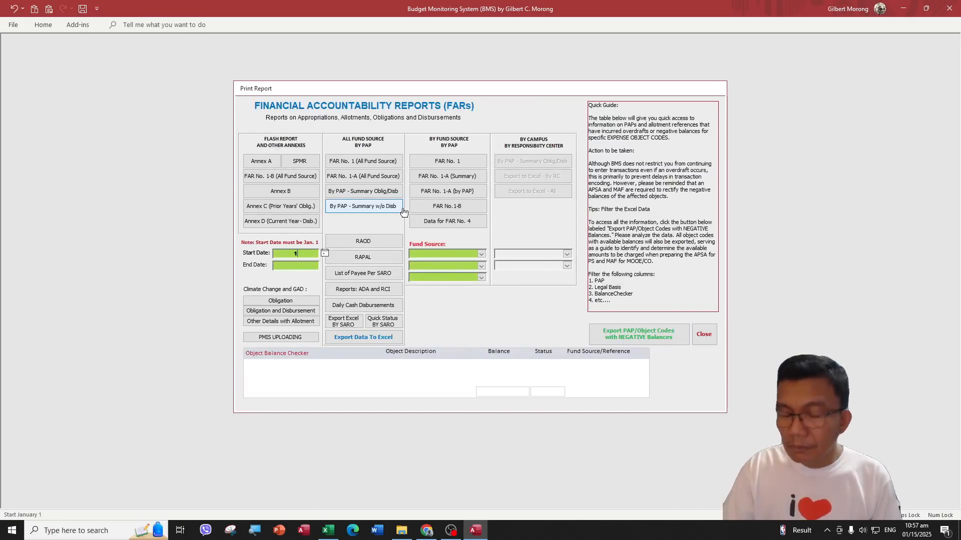
Step: Set the report period from 01/01/2025 to 02/28/2025
{"action": "type", "text": "1/1"}
{"action": "key", "text": "Tab"}
{"action": "type", "text": "1"}
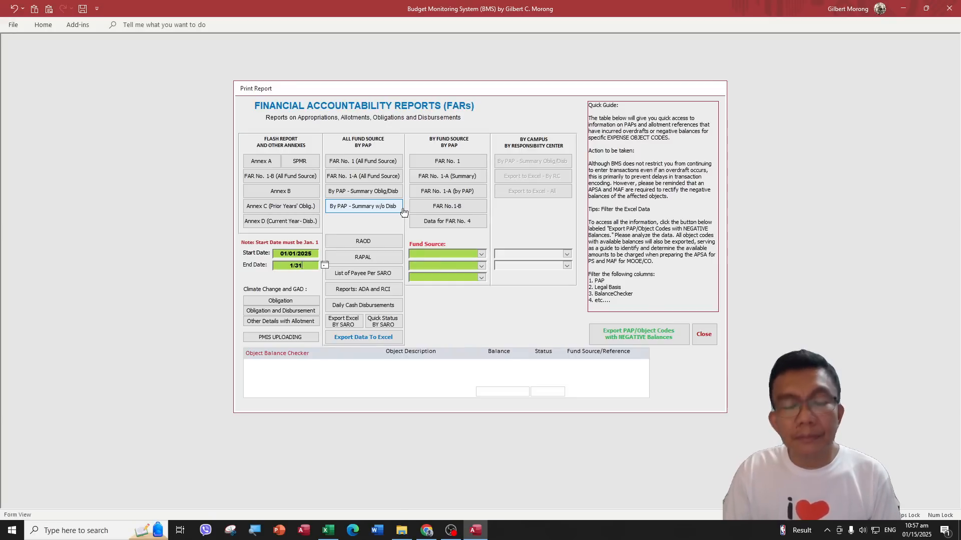
{"action": "key", "text": "BackSpace"}
{"action": "key", "text": "BackSpace"}
{"action": "key", "text": "BackSpace"}
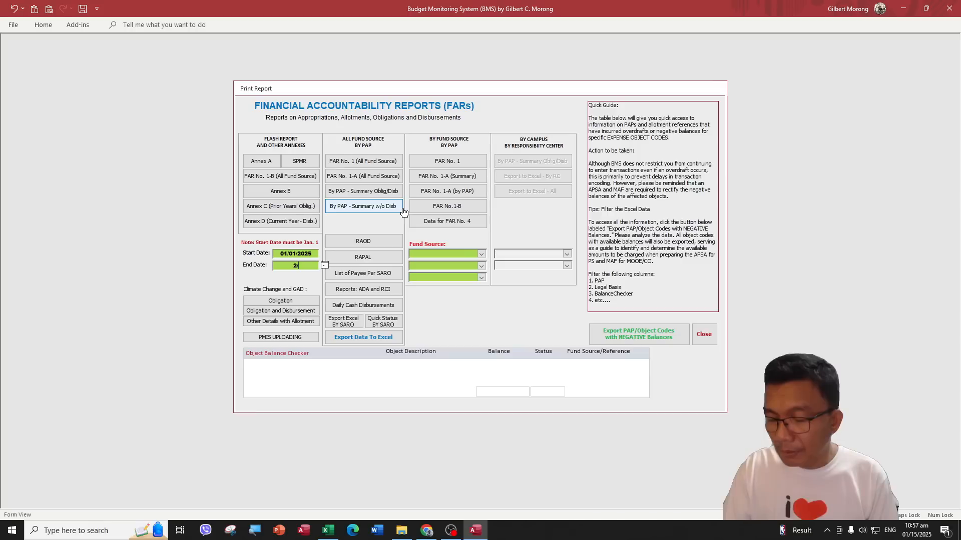
{"action": "type", "text": "2/28"}
{"action": "key", "text": "Tab"}
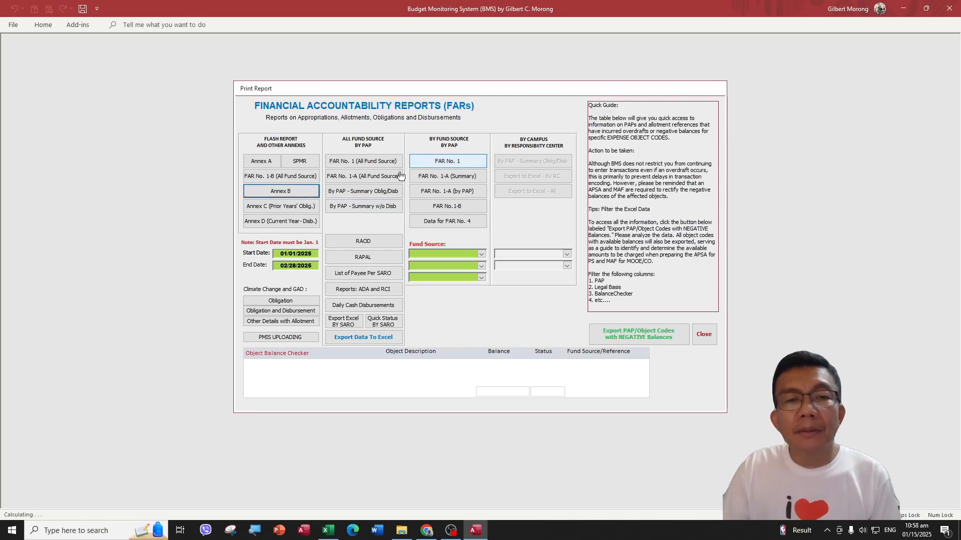
{"action": "left_click", "coordinate": [362, 163]}
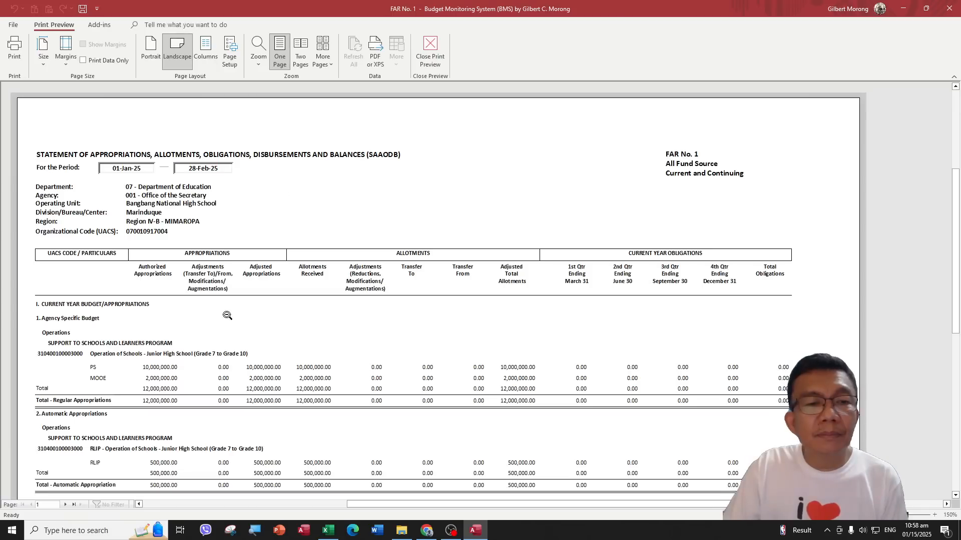
{"action": "scroll", "coordinate": [199, 361], "scroll_direction": "down", "scroll_amount": 5}
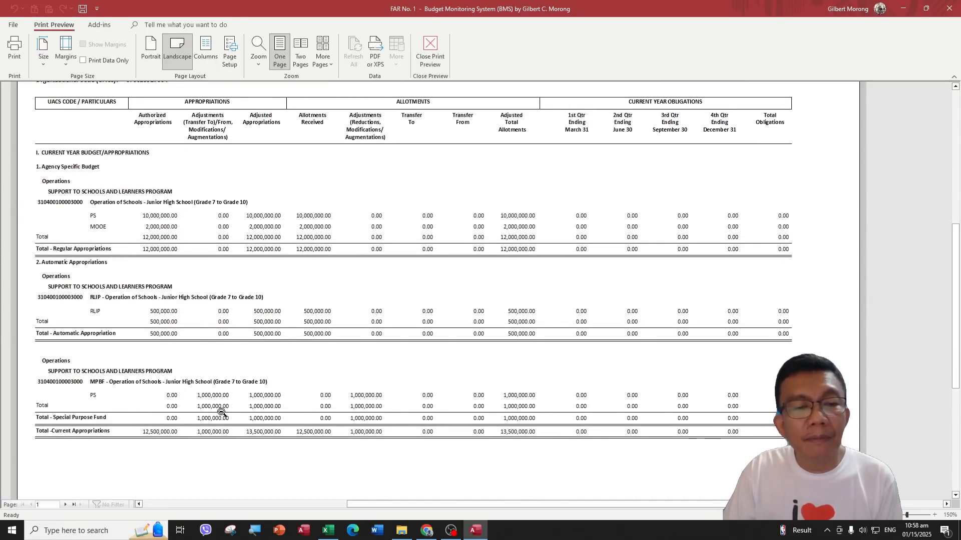
{"action": "scroll", "coordinate": [211, 390], "scroll_direction": "up", "scroll_amount": 1}
{"action": "scroll", "coordinate": [213, 382], "scroll_direction": "up", "scroll_amount": 1}
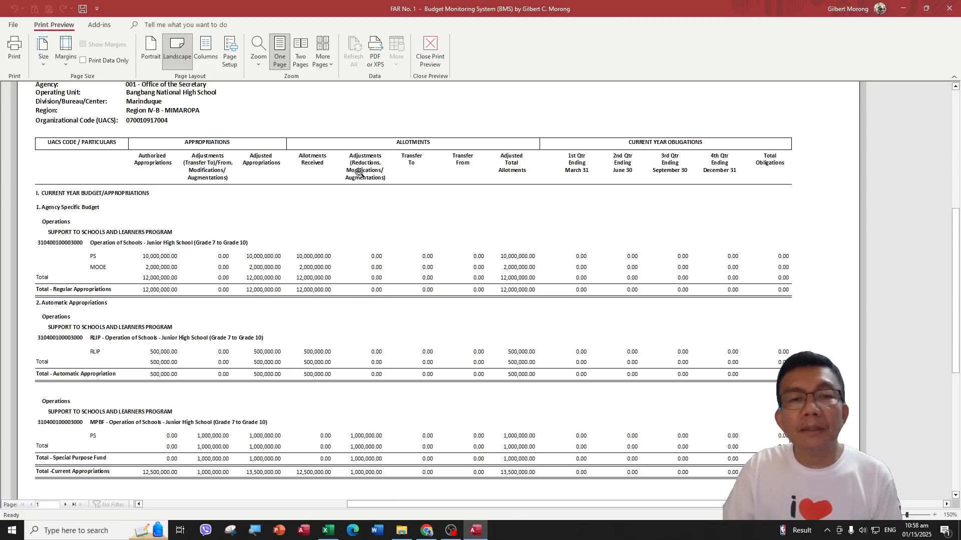
{"action": "left_click", "coordinate": [421, 64]}
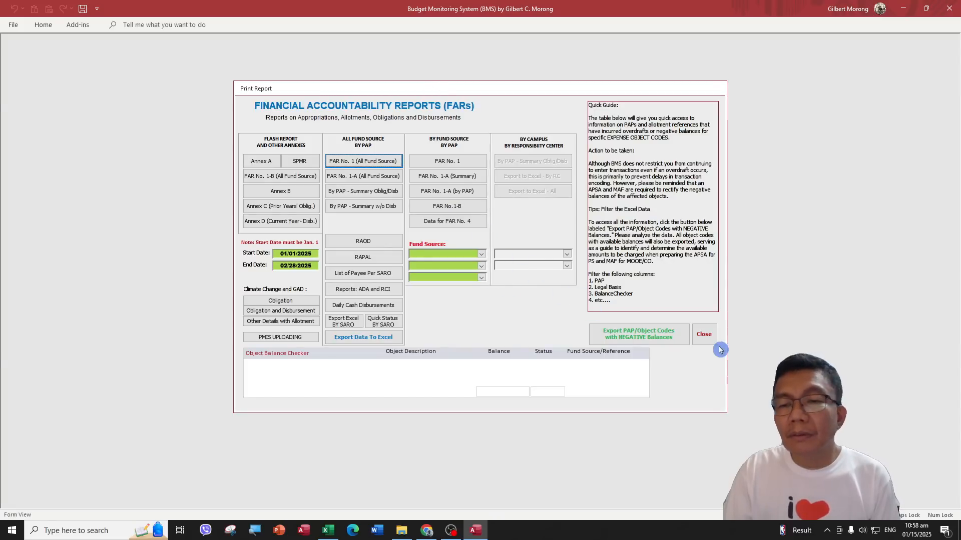
{"action": "left_click", "coordinate": [705, 336]}
Step: Close report generation, pass through the ORS/NORSA form, and exit back to the BMS main menu
{"action": "left_click", "coordinate": [555, 156]}
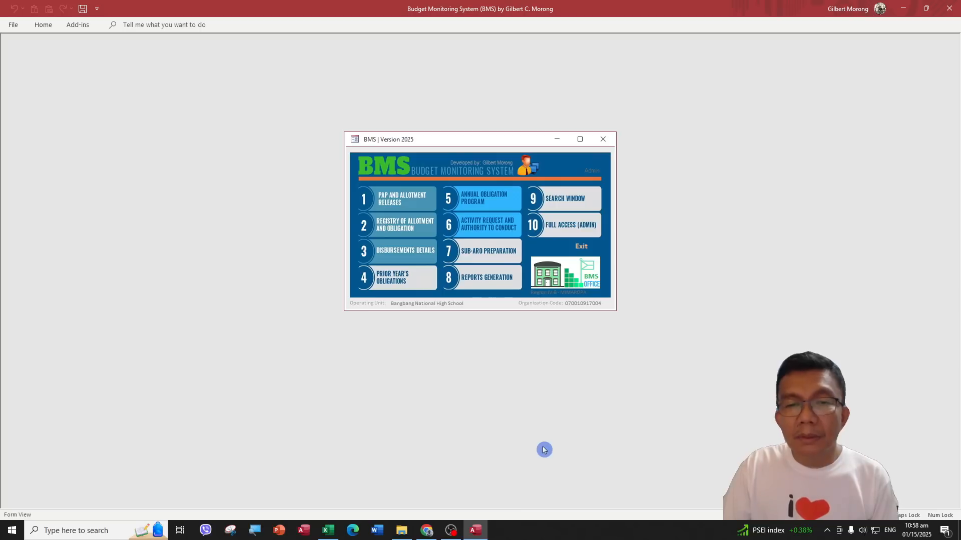
{"action": "left_click", "coordinate": [406, 229]}
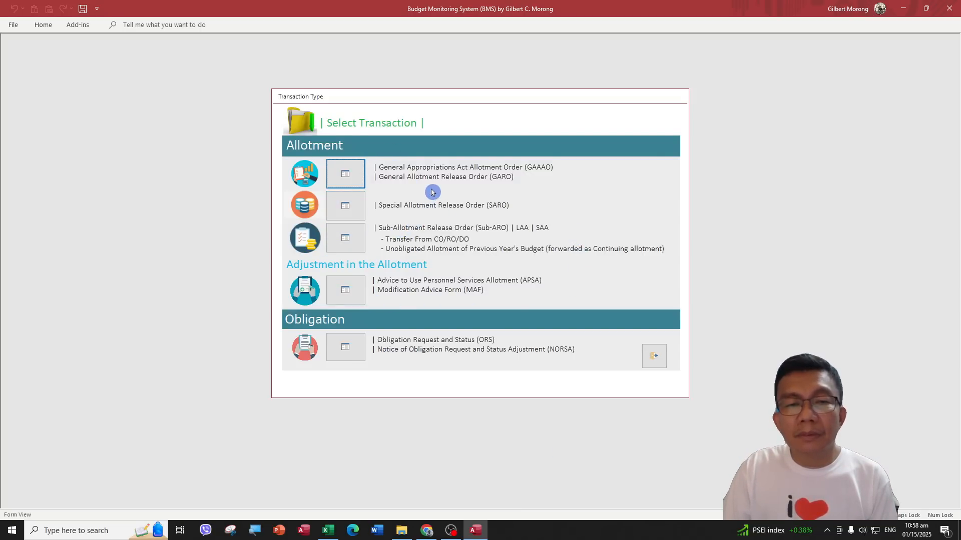
{"action": "left_click", "coordinate": [345, 353]}
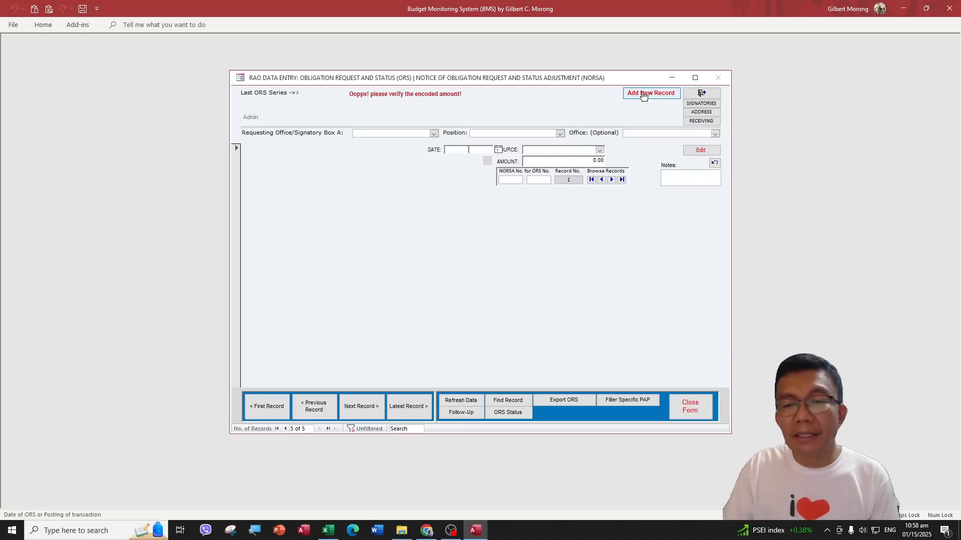
{"action": "left_click", "coordinate": [690, 406]}
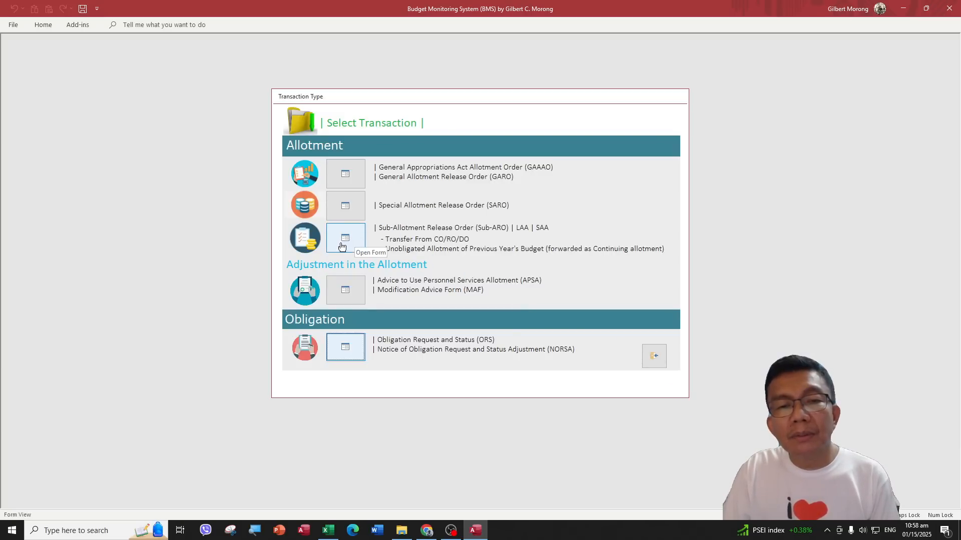
{"action": "left_click", "coordinate": [654, 355]}
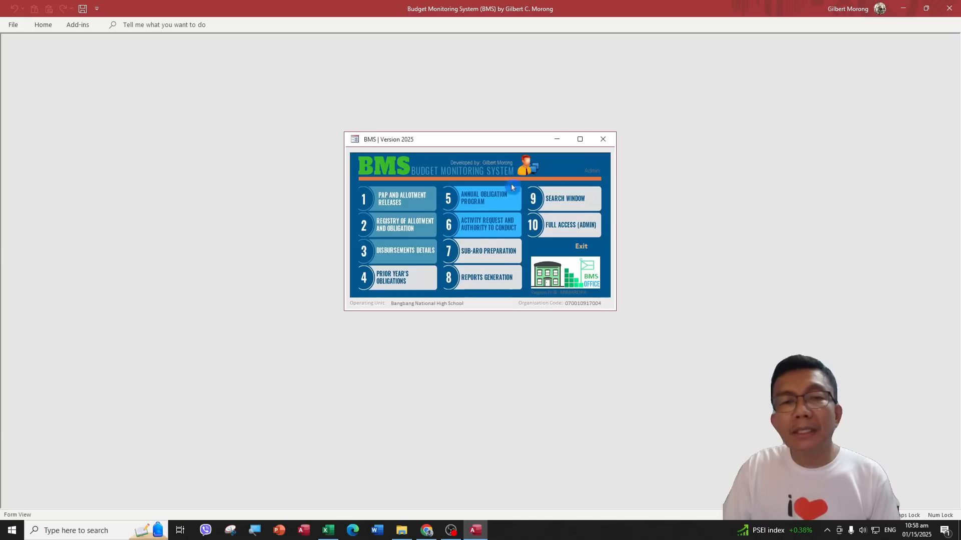
Step: Open PAP and Allotment Releases and browse to the PPA522 Grant of Cash Allowance record
{"action": "left_click", "coordinate": [394, 204]}
{"action": "left_click", "coordinate": [524, 93]}
{"action": "left_click", "coordinate": [430, 94]}
{"action": "left_click", "coordinate": [430, 94]}
{"action": "left_click", "coordinate": [430, 95]}
Step: Enter SUBARO NO.001, document date 03/31/2025, MOOE 50,000.00, received 03/31/2025
{"action": "left_click", "coordinate": [358, 218]}
{"action": "type", "text": "SUBARO NO. 001"}
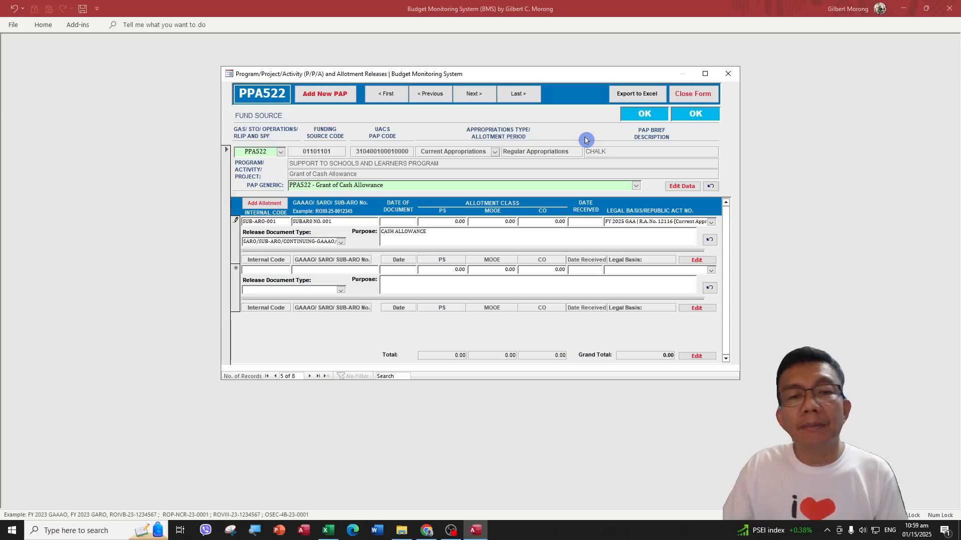
{"action": "key", "text": "Tab"}
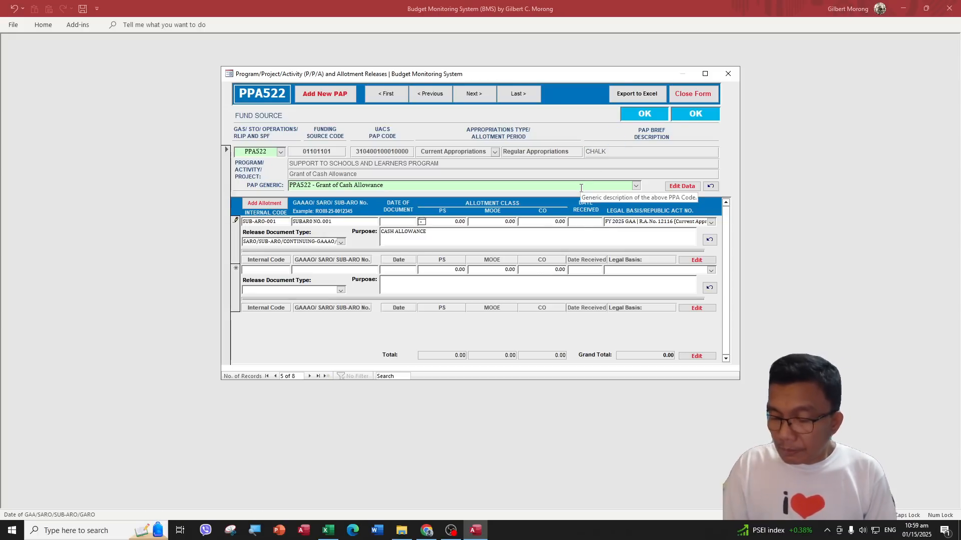
{"action": "type", "text": "3/31"}
{"action": "key", "text": "Tab"}
{"action": "key", "text": "Tab"}
{"action": "type", "text": "50,000"}
{"action": "key", "text": "Tab"}
{"action": "key", "text": "Tab"}
{"action": "type", "text": "3/"}
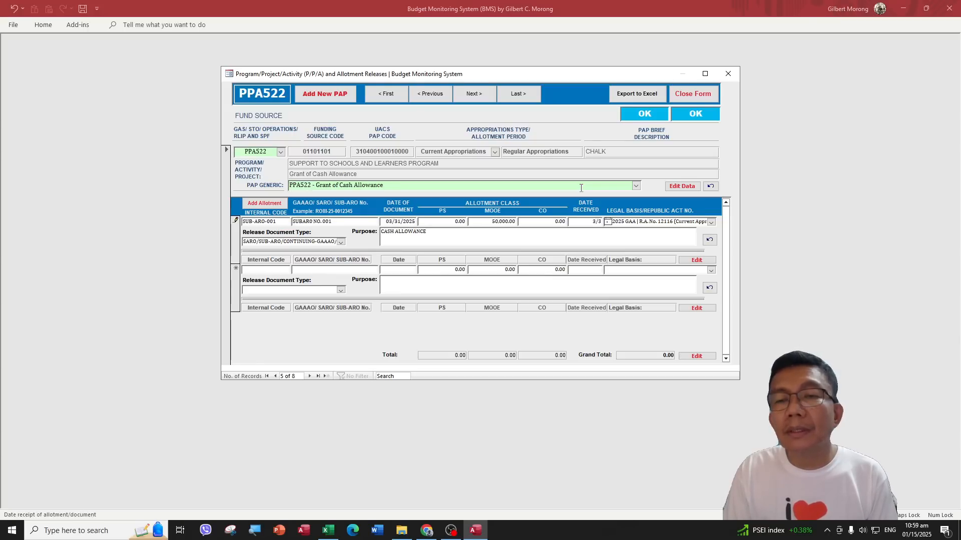
{"action": "type", "text": "31"}
{"action": "key", "text": "Tab"}
Step: Save the Sub-ARO allotment and close the allotment releases form
{"action": "left_click", "coordinate": [415, 287]}
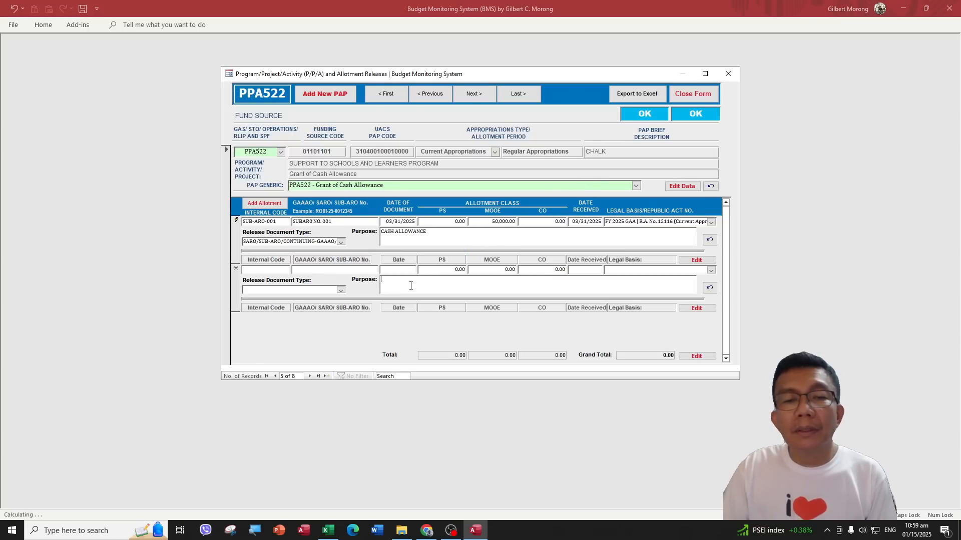
{"action": "left_click", "coordinate": [528, 235]}
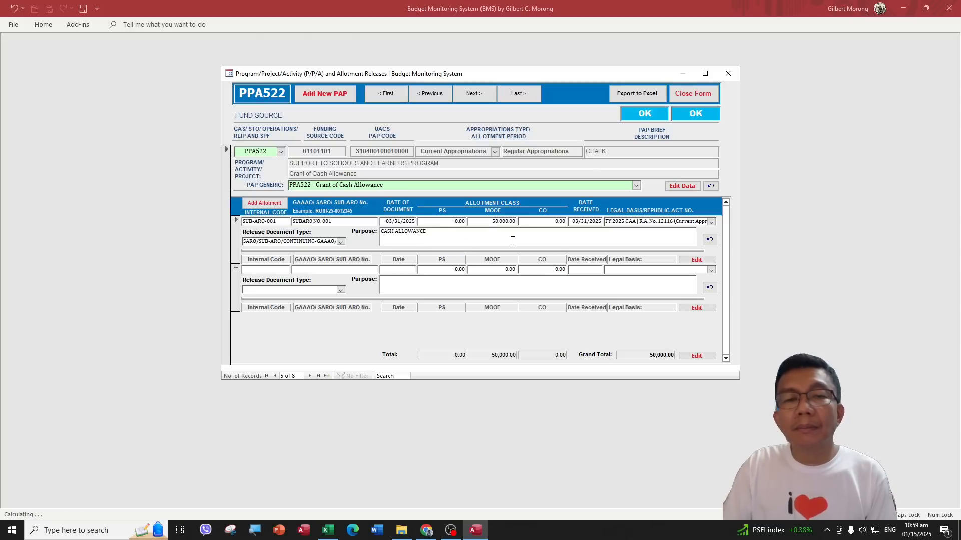
{"action": "left_click", "coordinate": [695, 95]}
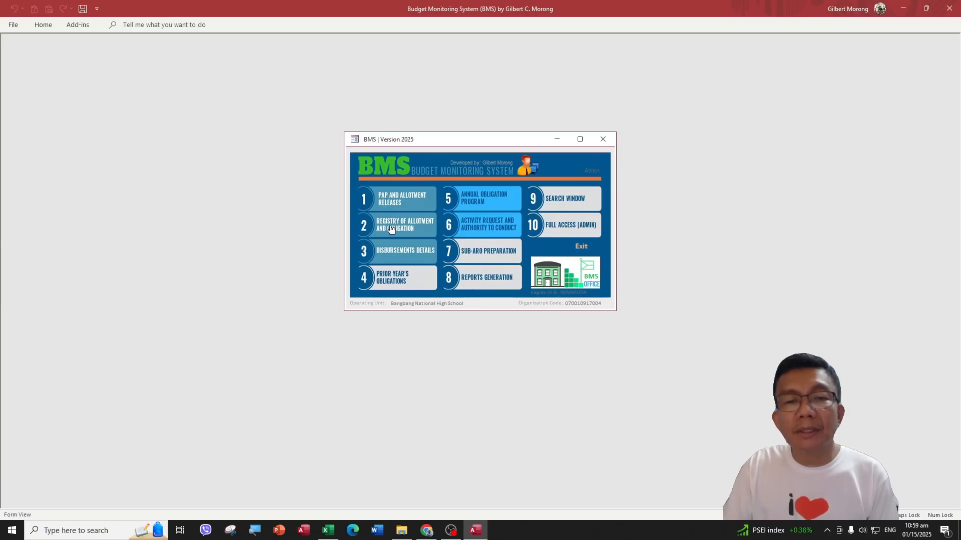
Step: Start a new TransferFrom record in the Registry's Sub-ARO (this year) entry form
{"action": "left_click", "coordinate": [391, 229]}
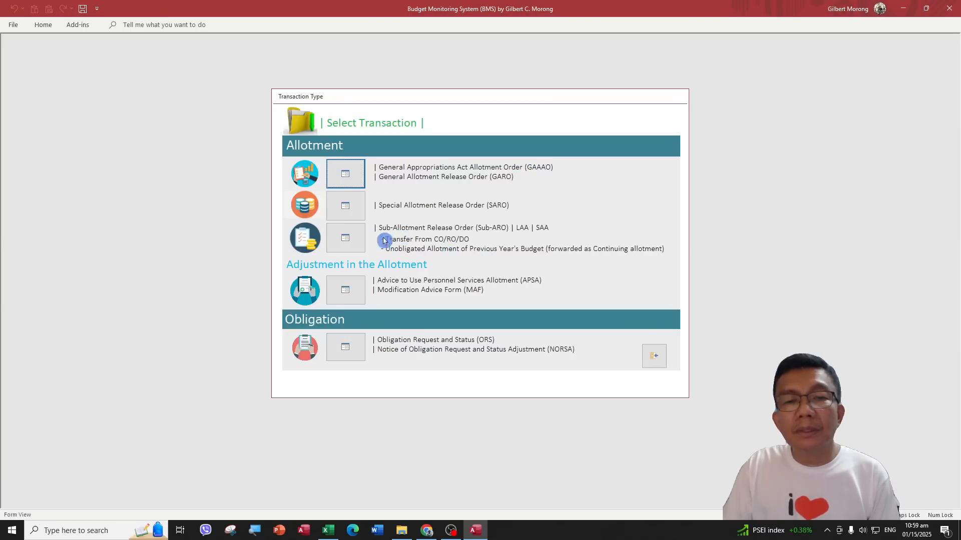
{"action": "left_click", "coordinate": [348, 242]}
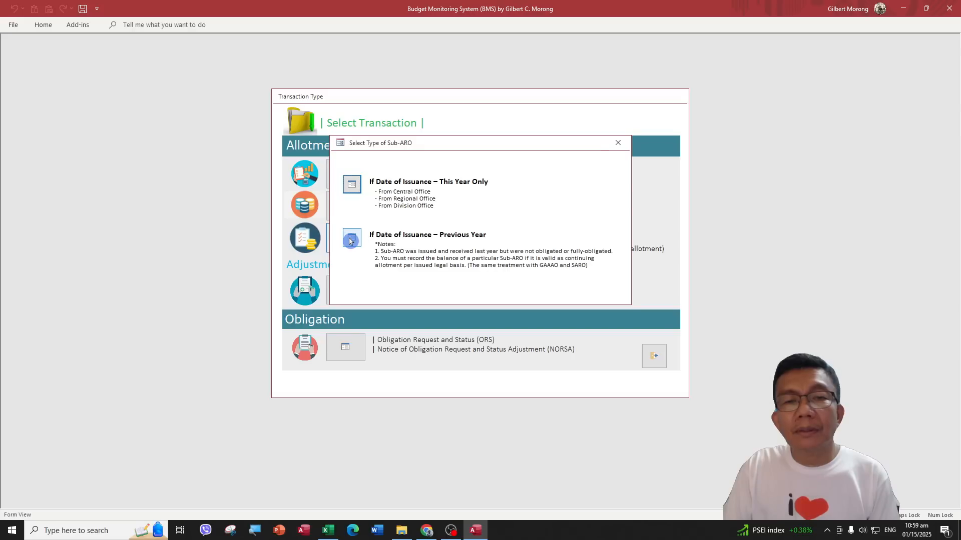
{"action": "left_click", "coordinate": [352, 187]}
{"action": "left_click", "coordinate": [657, 98]}
{"action": "left_click", "coordinate": [337, 150]}
{"action": "left_click", "coordinate": [323, 159]}
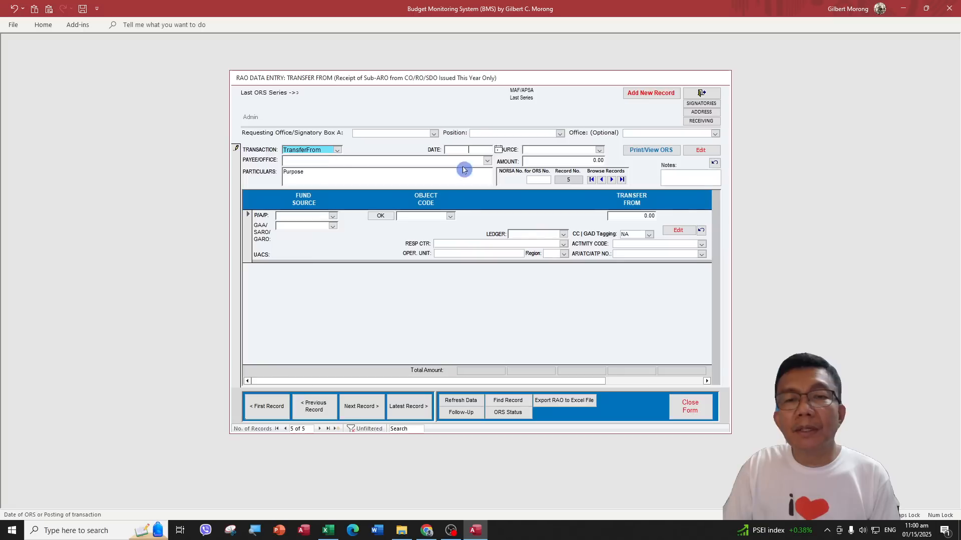
Step: Set date 03/31/2025, payee BANGBANG NHS, and source 3. SUB-ARO (FY 2025)
{"action": "left_click", "coordinate": [491, 150]}
{"action": "type", "text": "3/31"}
{"action": "key", "text": "Tab"}
{"action": "type", "text": "b"}
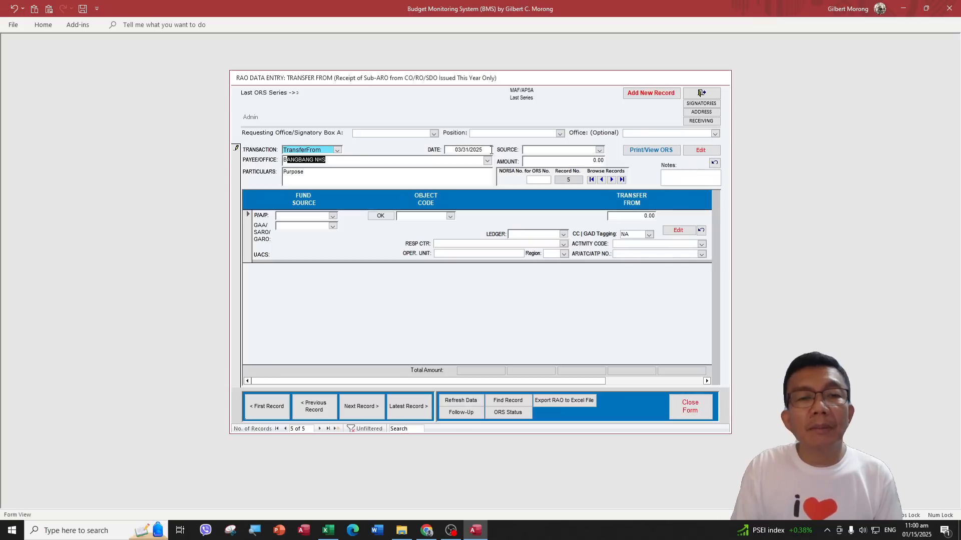
{"action": "key", "text": "Tab"}
{"action": "left_click", "coordinate": [599, 150]}
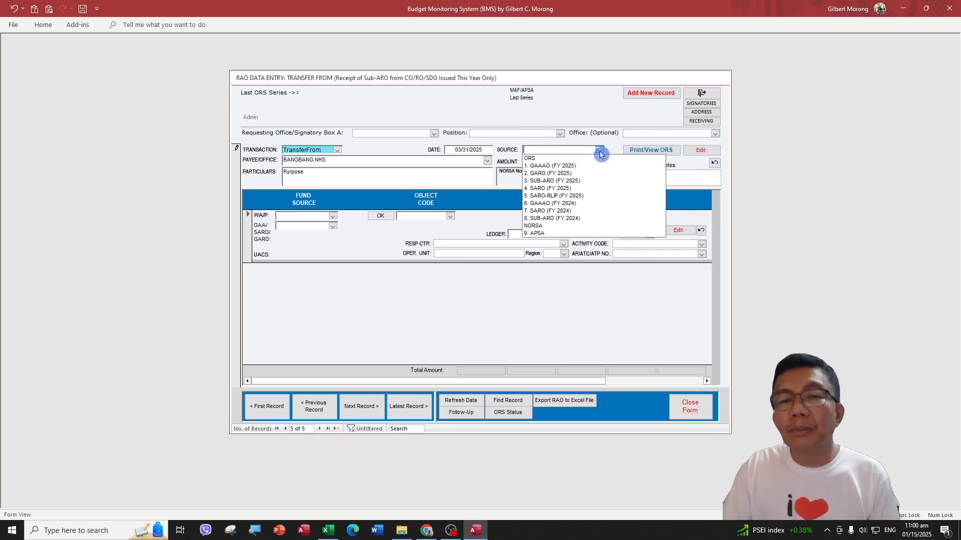
{"action": "left_click", "coordinate": [569, 181]}
Step: Enter amount 50,000.00 and particulars 'SUBARO FOR CASH ALLOWANCE'
{"action": "key", "text": "Tab"}
{"action": "type", "text": "50,000"}
{"action": "key", "text": "Tab"}
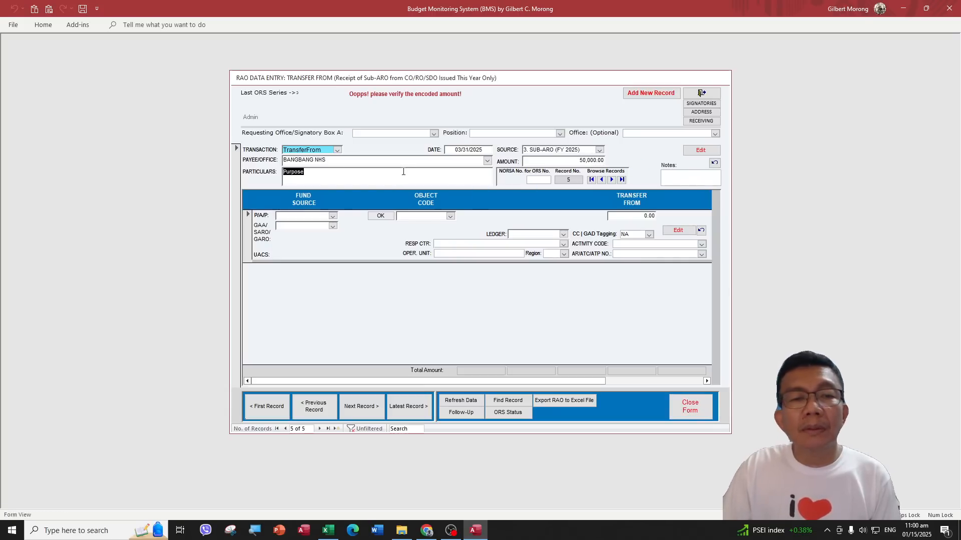
{"action": "type", "text": "SUBARO FOR"}
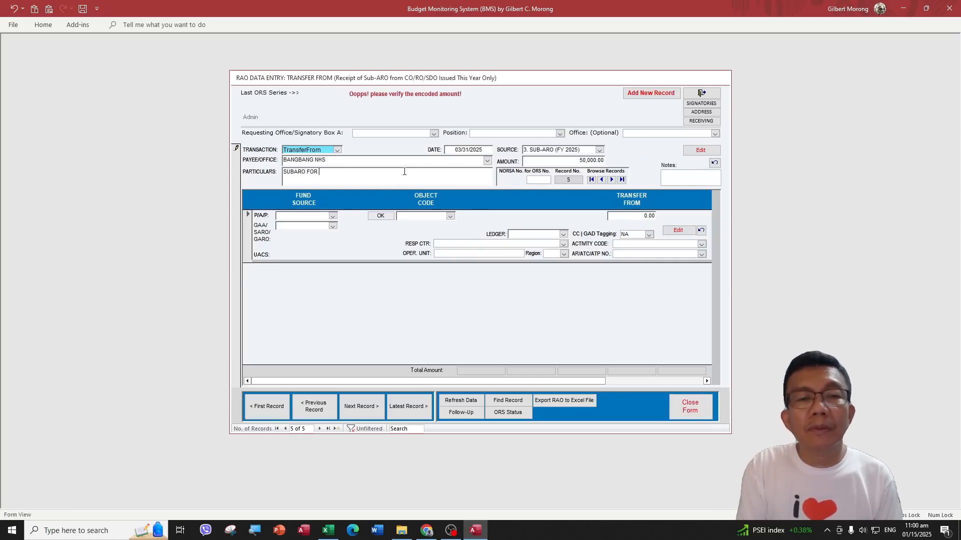
{"action": "type", "text": " CASH ALLOWANCE"}
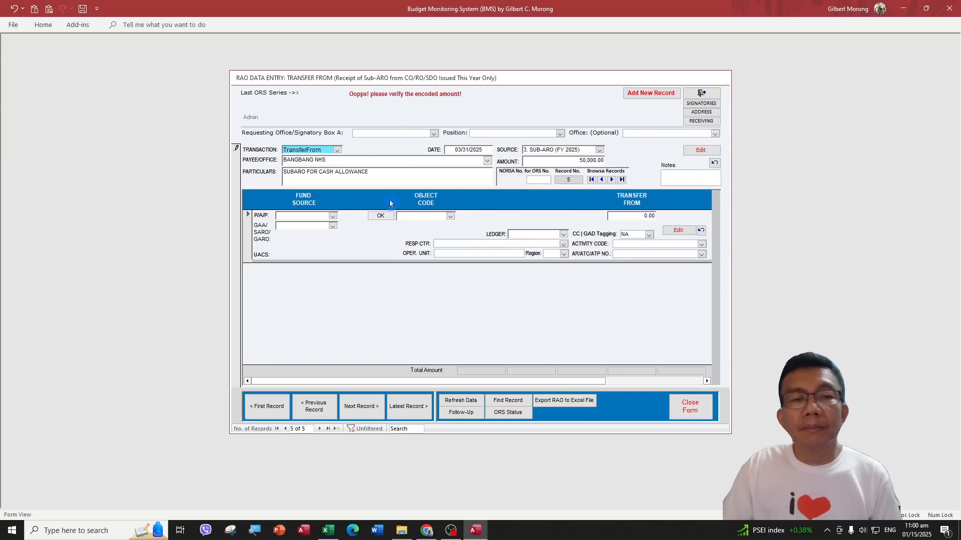
{"action": "left_click", "coordinate": [332, 216]}
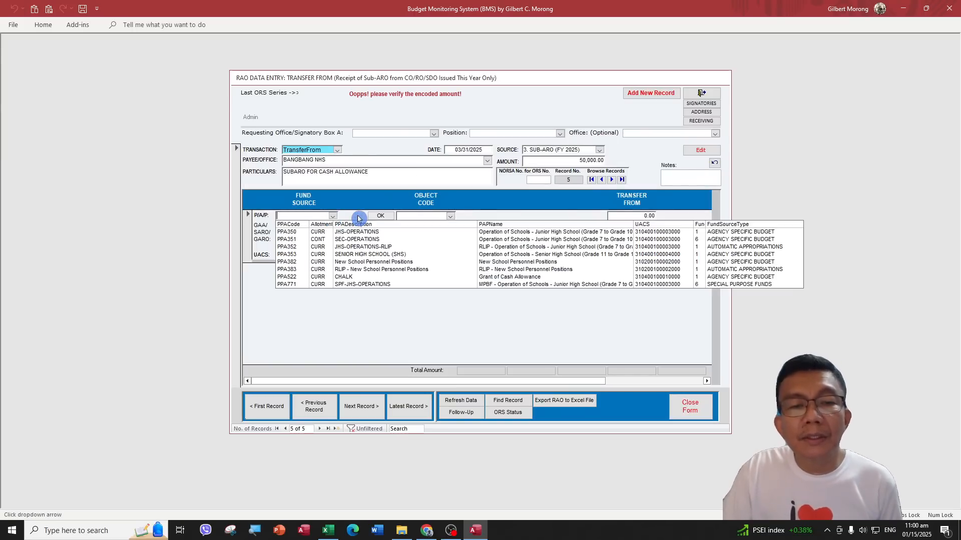
{"action": "left_click", "coordinate": [514, 279]}
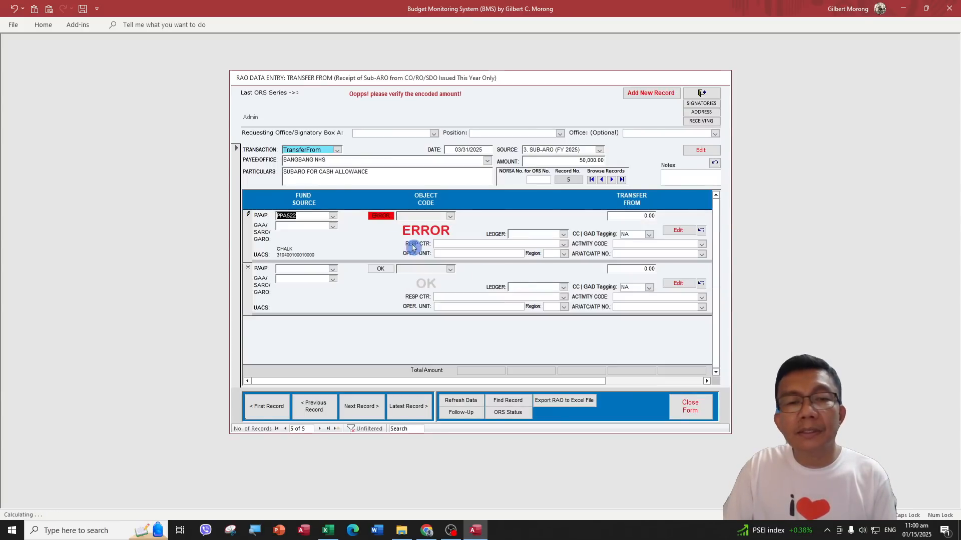
{"action": "left_click", "coordinate": [334, 227]}
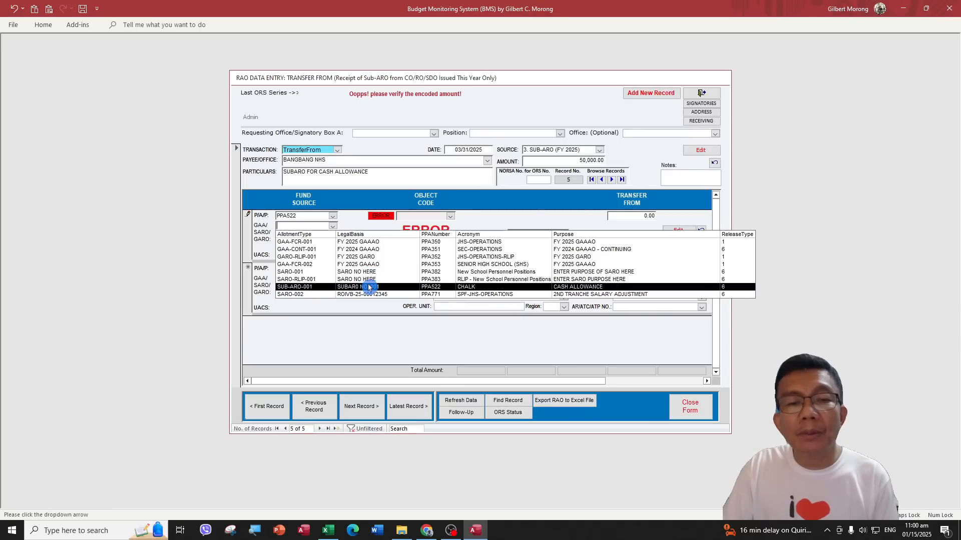
{"action": "left_click", "coordinate": [400, 287]}
{"action": "left_click", "coordinate": [450, 216]}
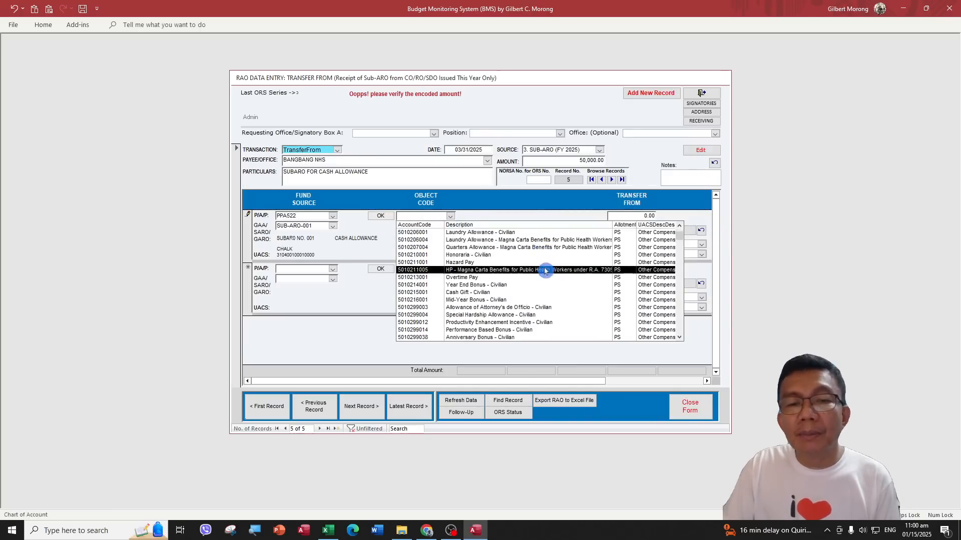
{"action": "scroll", "coordinate": [600, 275], "scroll_direction": "down", "scroll_amount": 10}
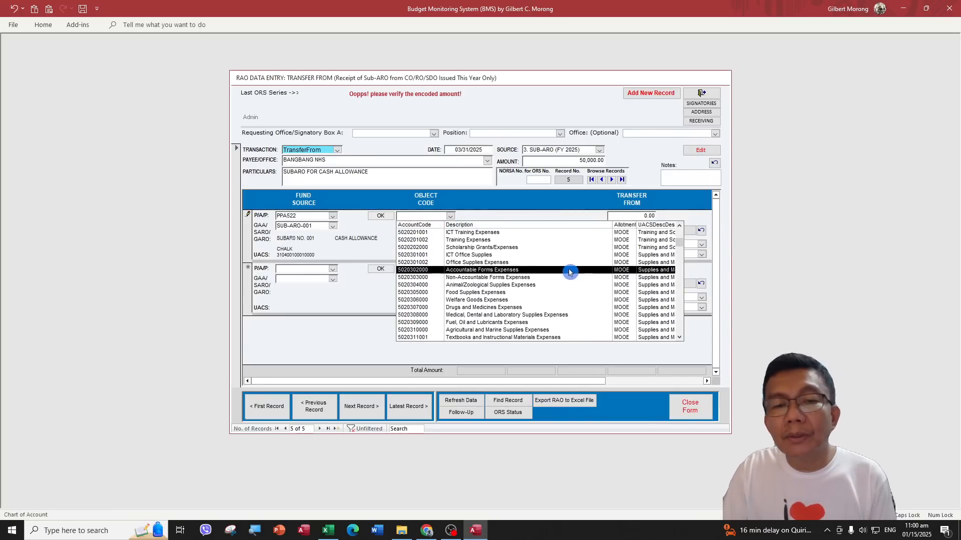
{"action": "left_click", "coordinate": [473, 300]}
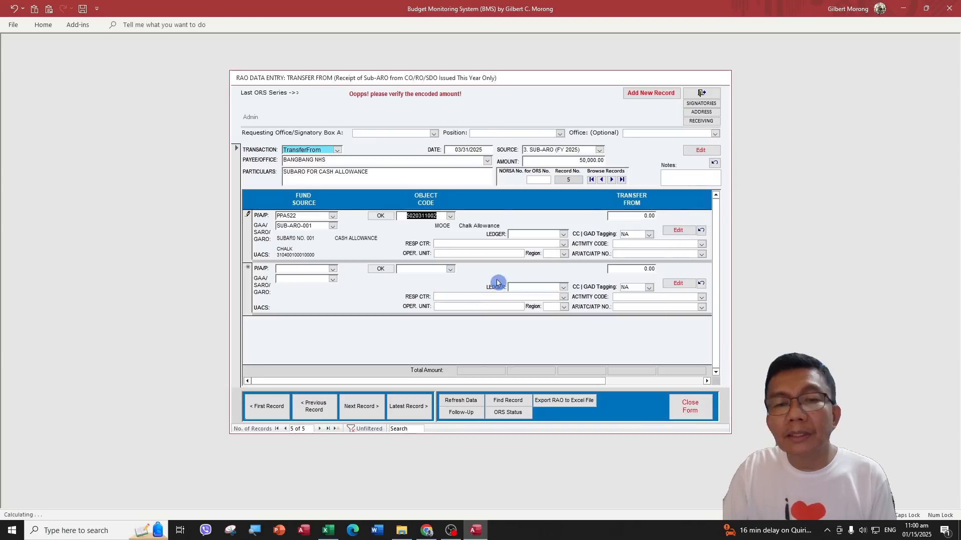
{"action": "left_click", "coordinate": [633, 216]}
{"action": "type", "text": "50000"}
{"action": "key", "text": "Tab"}
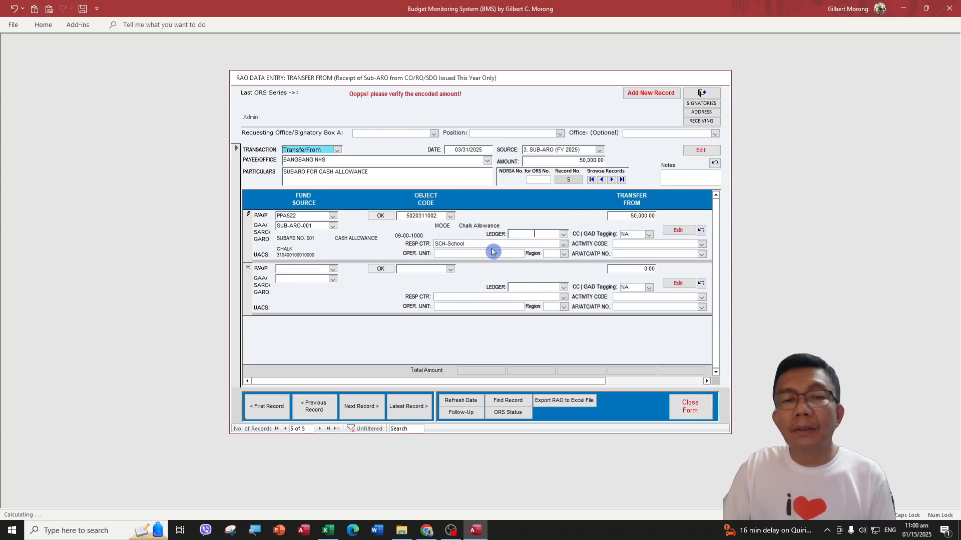
{"action": "left_click", "coordinate": [433, 270]}
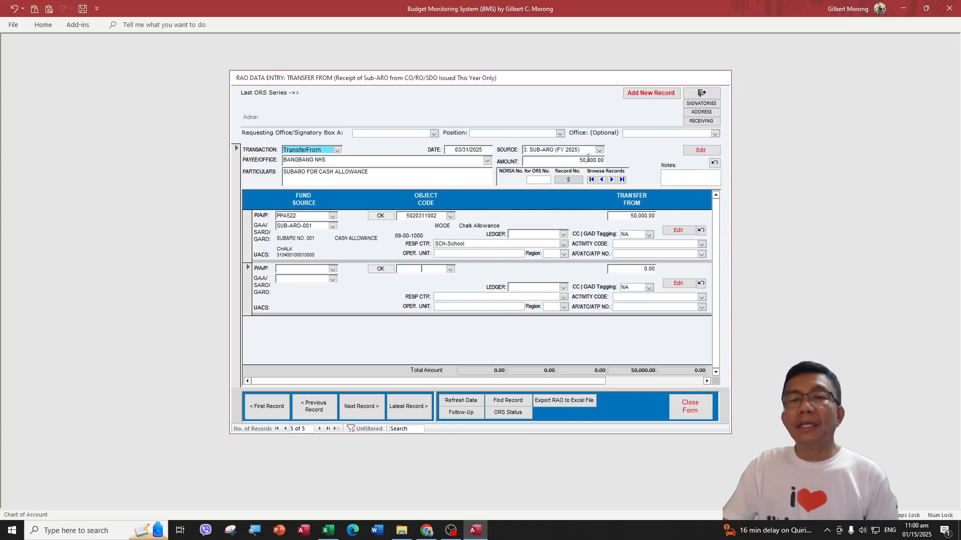
Step: Close the Sub-ARO forms and start a new record in the ORS/NORSA obligation form
{"action": "left_click", "coordinate": [693, 410]}
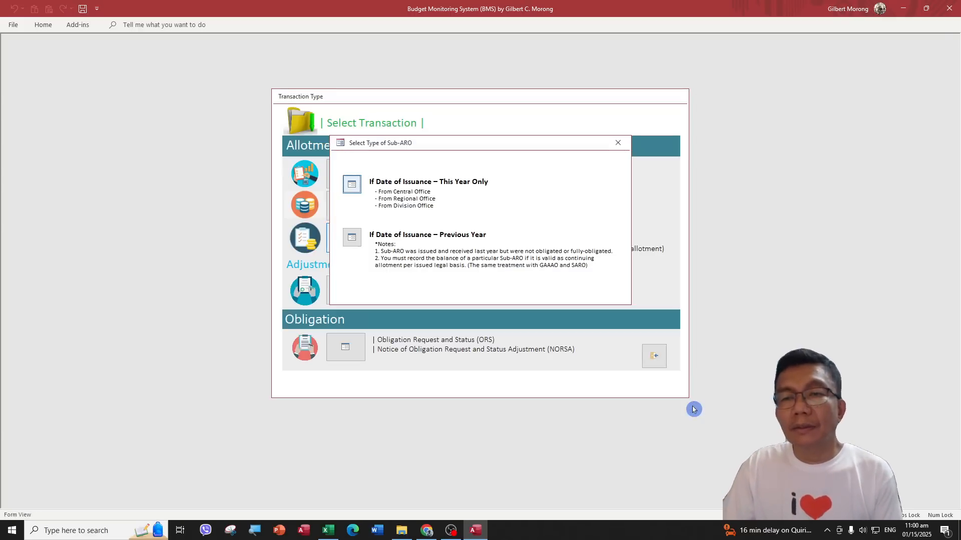
{"action": "left_click", "coordinate": [622, 146]}
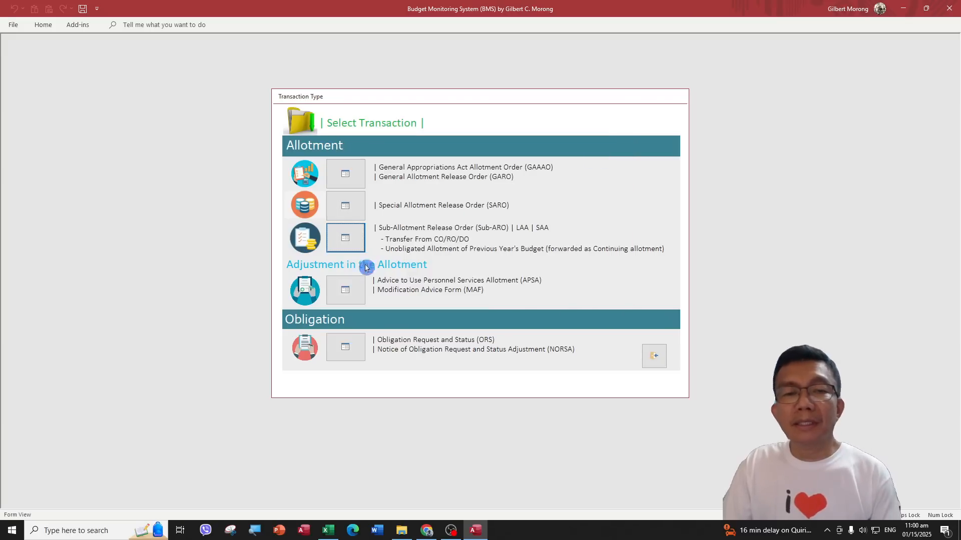
{"action": "left_click", "coordinate": [347, 352]}
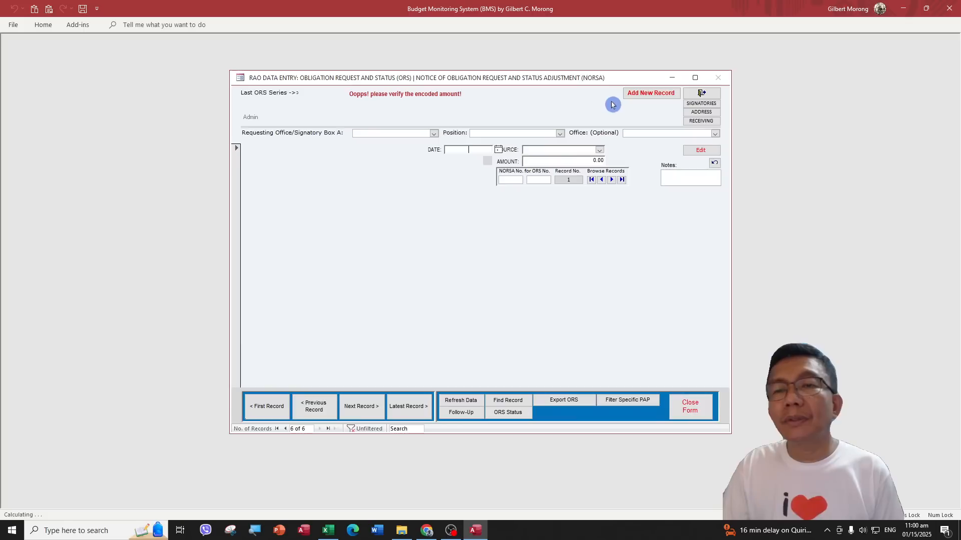
{"action": "left_click", "coordinate": [647, 94]}
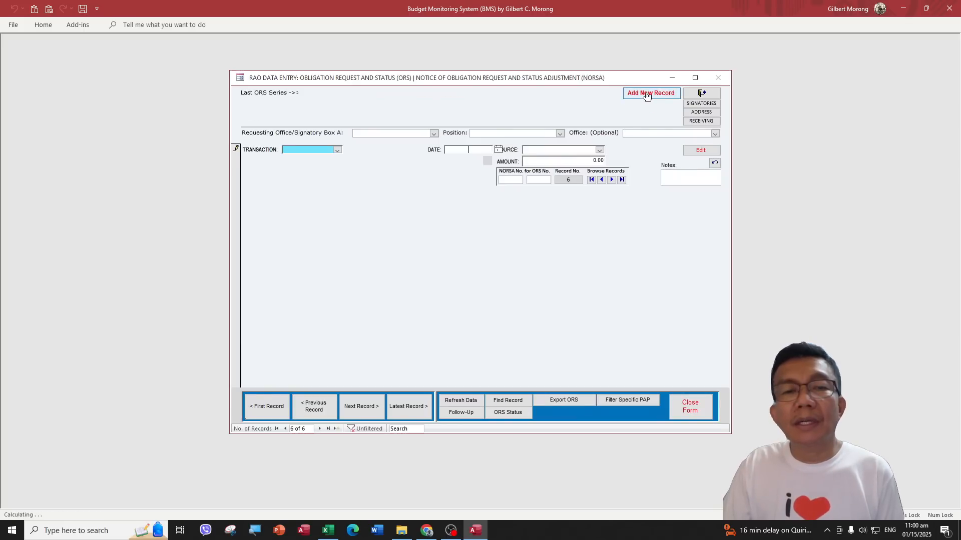
Step: Make it an Obligation with ORS series 00001 dated 01/29/2025
{"action": "left_click", "coordinate": [335, 152]}
{"action": "left_click", "coordinate": [332, 158]}
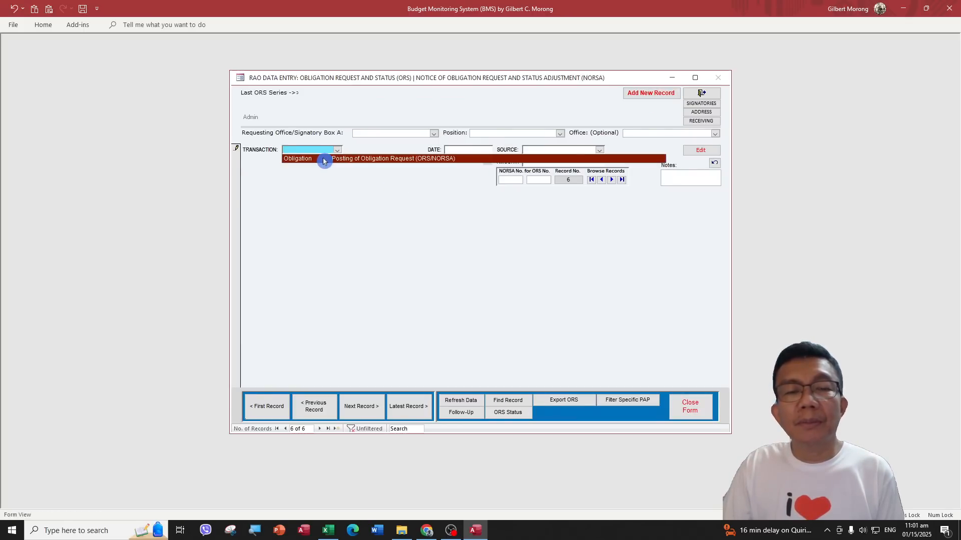
{"action": "left_click", "coordinate": [401, 150]}
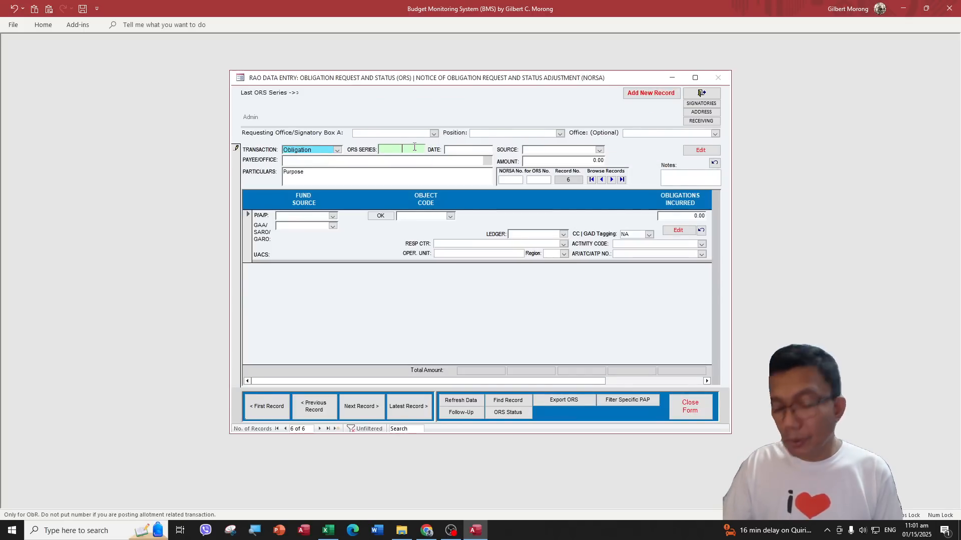
{"action": "type", "text": "1"}
{"action": "key", "text": "Tab"}
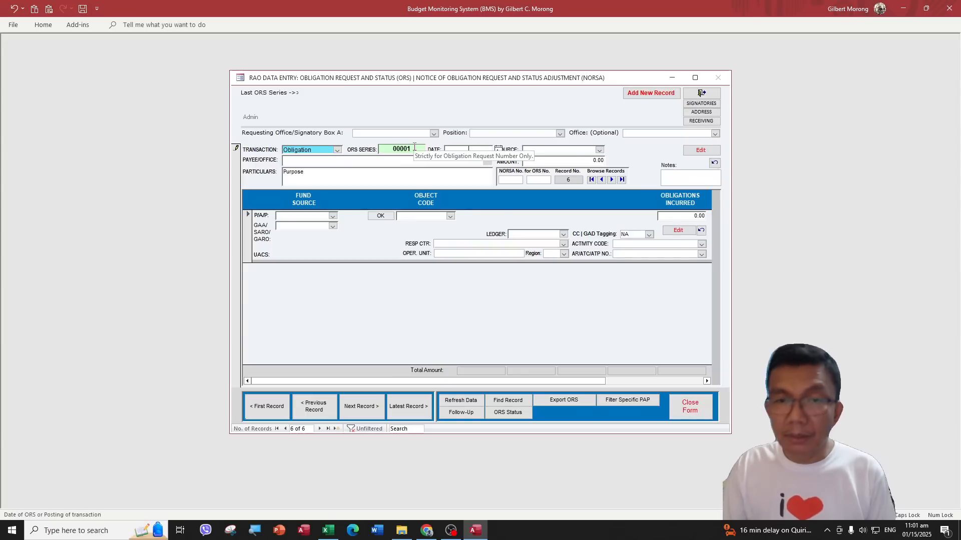
{"action": "type", "text": "1/29"}
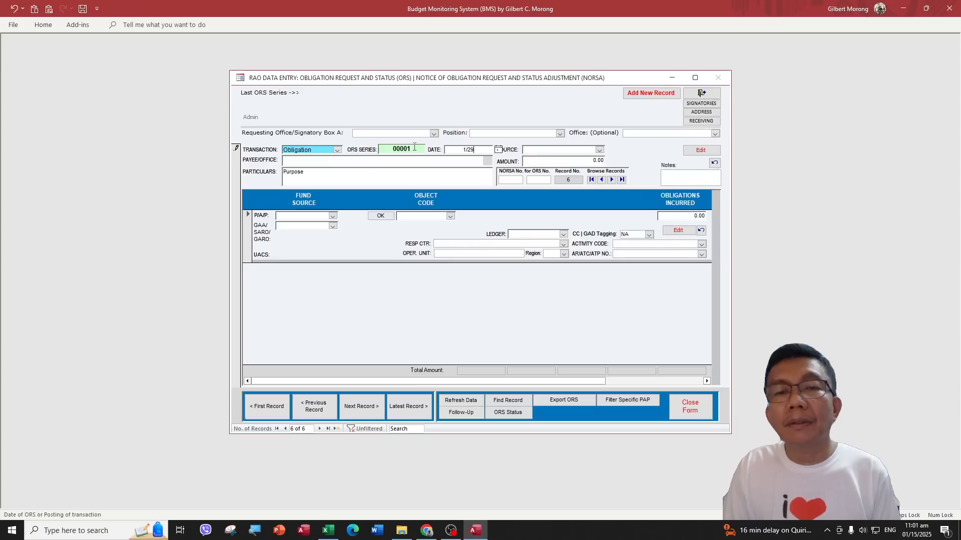
{"action": "key", "text": "Tab"}
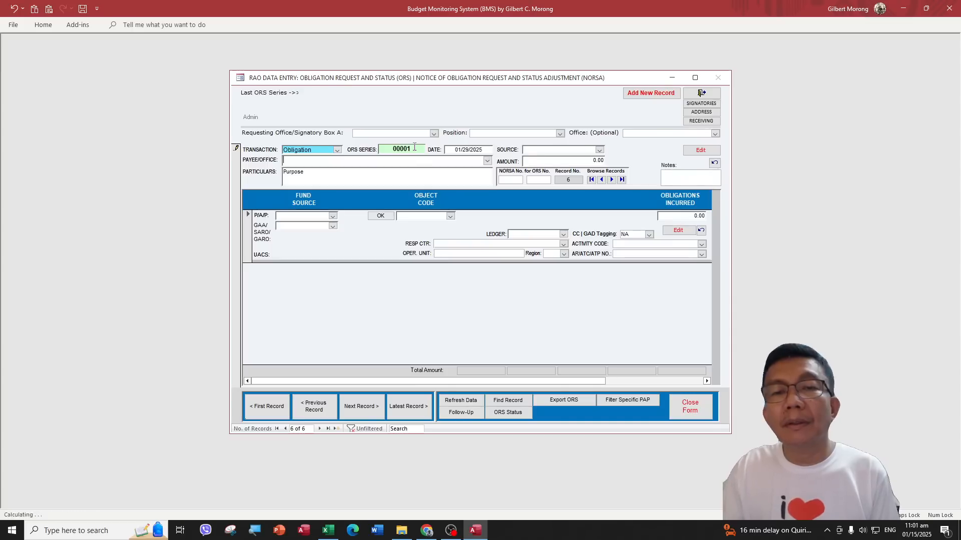
Step: Change the date to 01/24/2025 and set CONVERGE ICT as payee
{"action": "left_click", "coordinate": [498, 151]}
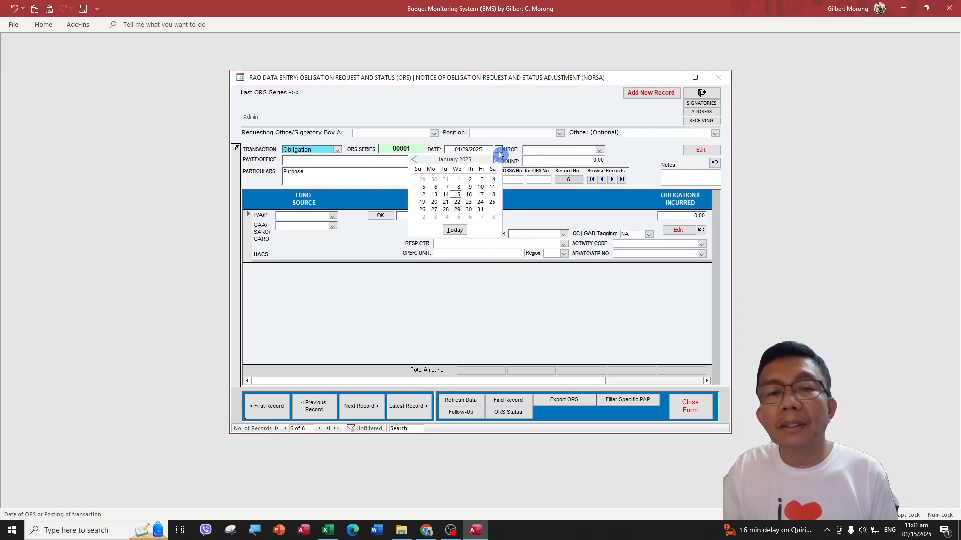
{"action": "left_click", "coordinate": [483, 204]}
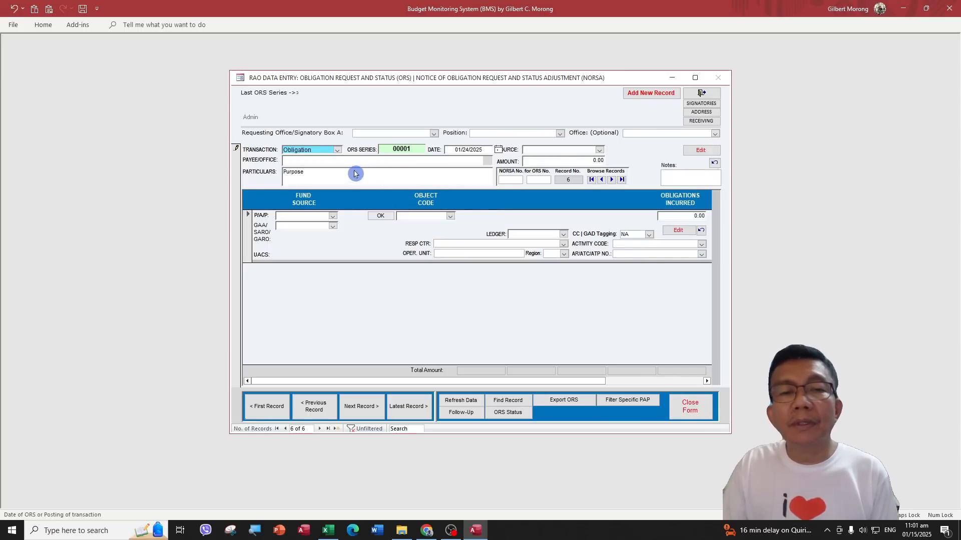
{"action": "left_click", "coordinate": [337, 161]}
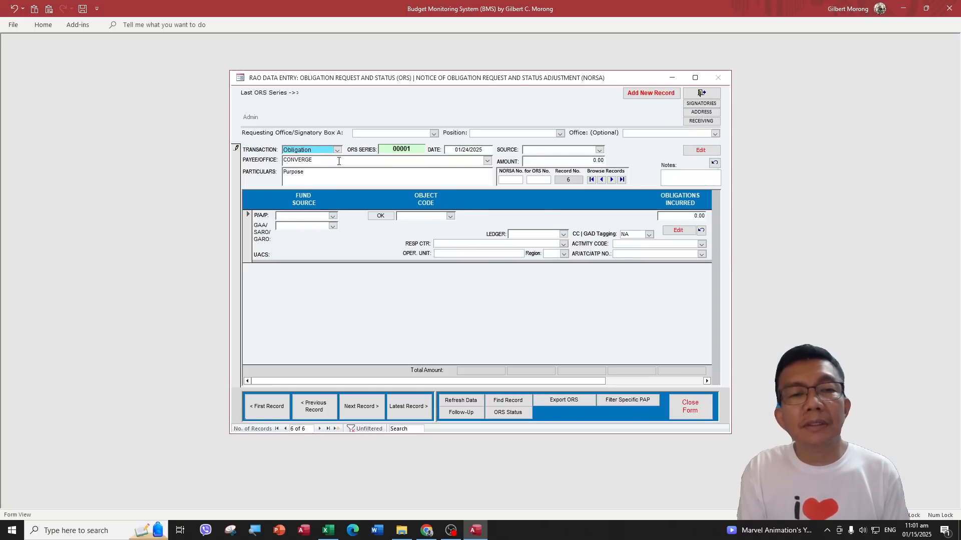
{"action": "key", "text": "Tab"}
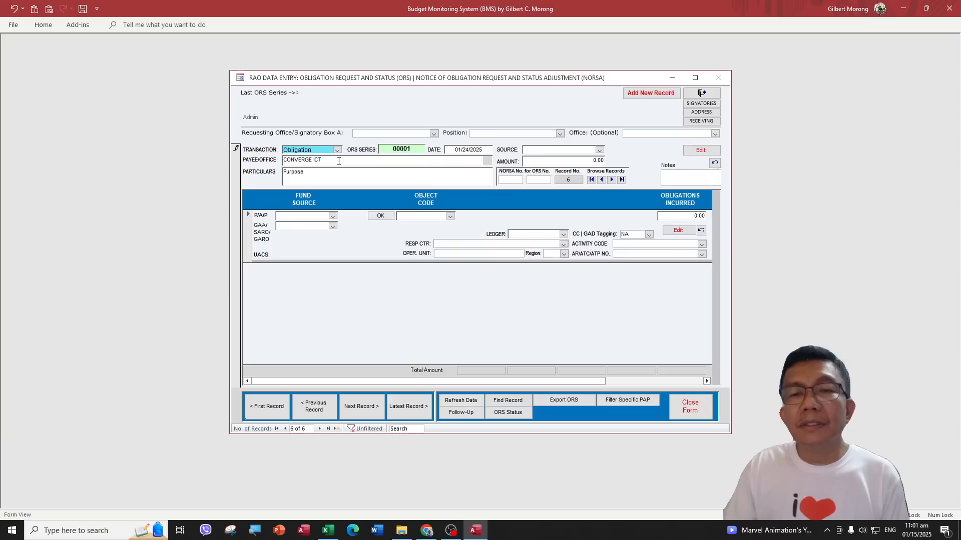
Step: Set source ORS, amount 5,000.00, and particulars 'INTERNET SUBSCRIPTION'
{"action": "left_click", "coordinate": [599, 150]}
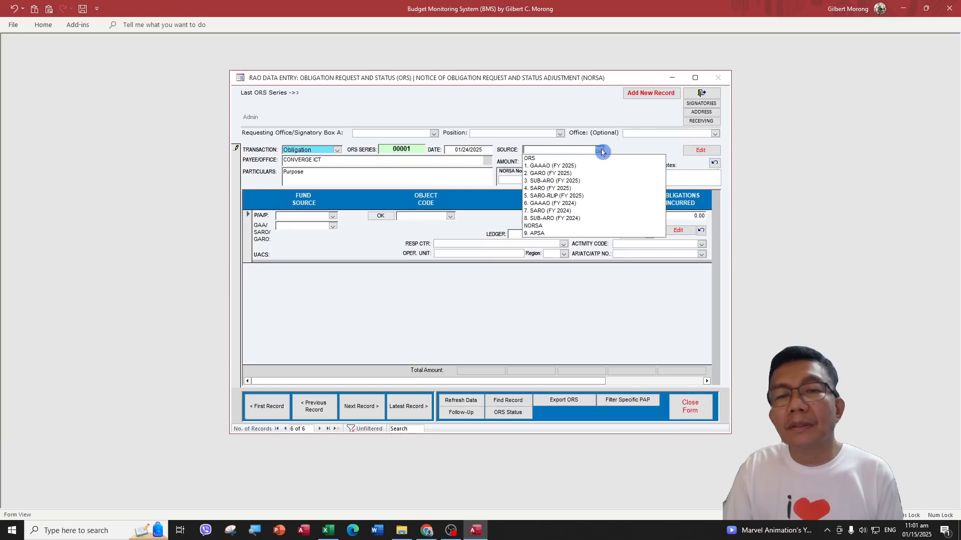
{"action": "left_click", "coordinate": [588, 160]}
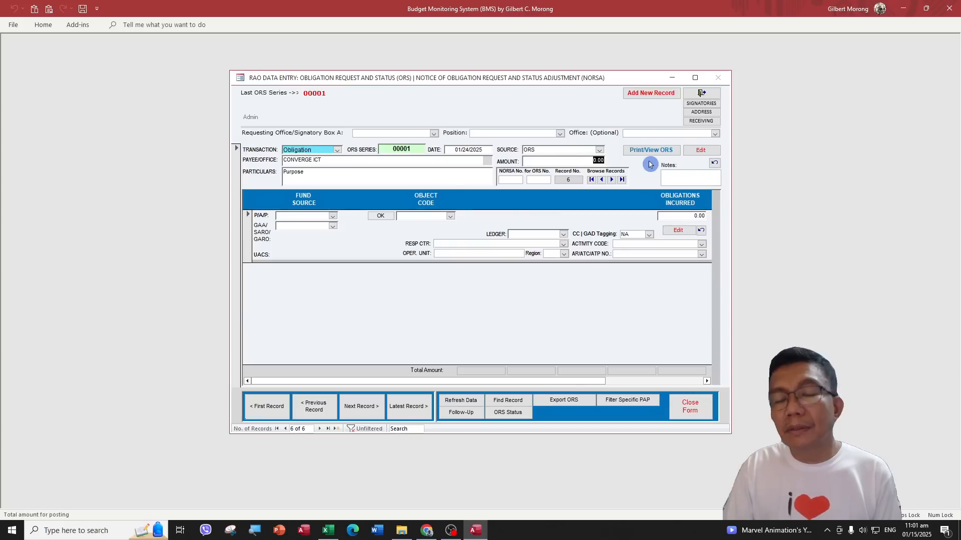
{"action": "type", "text": "5000"}
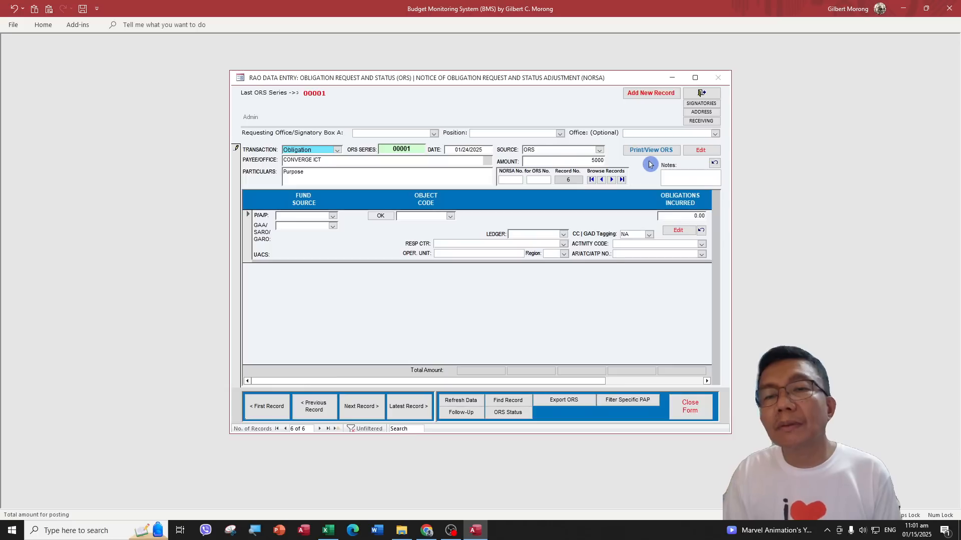
{"action": "key", "text": "Tab"}
{"action": "double_click", "coordinate": [359, 181]}
{"action": "type", "text": "INTERNET SUBSCRIPTION"}
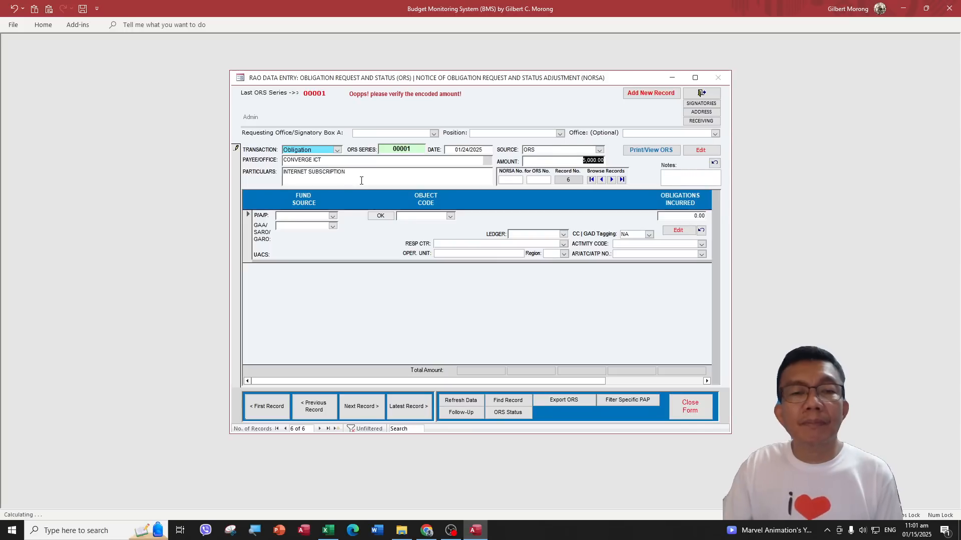
{"action": "left_click", "coordinate": [289, 216]}
{"action": "left_click", "coordinate": [333, 219]}
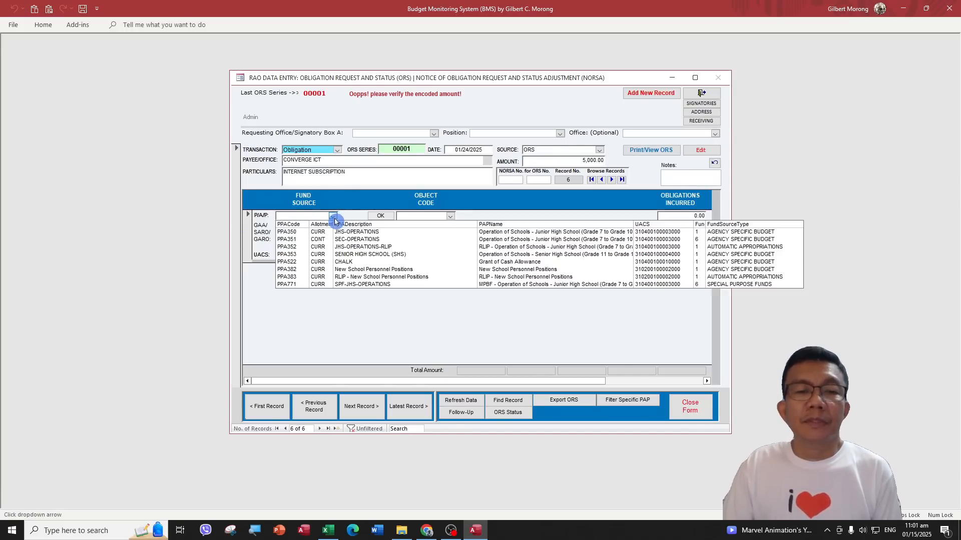
{"action": "left_click", "coordinate": [333, 229]}
{"action": "left_click", "coordinate": [333, 229]}
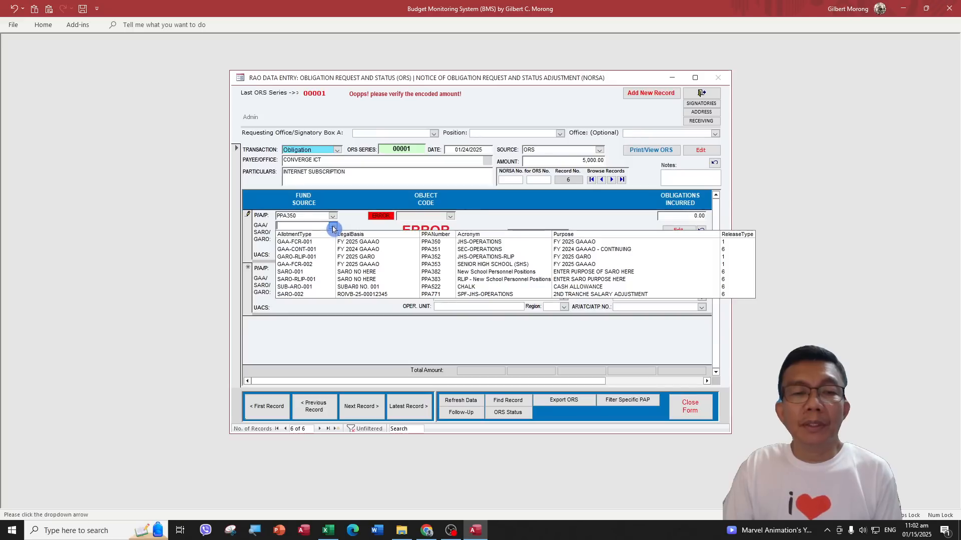
{"action": "left_click", "coordinate": [324, 243]}
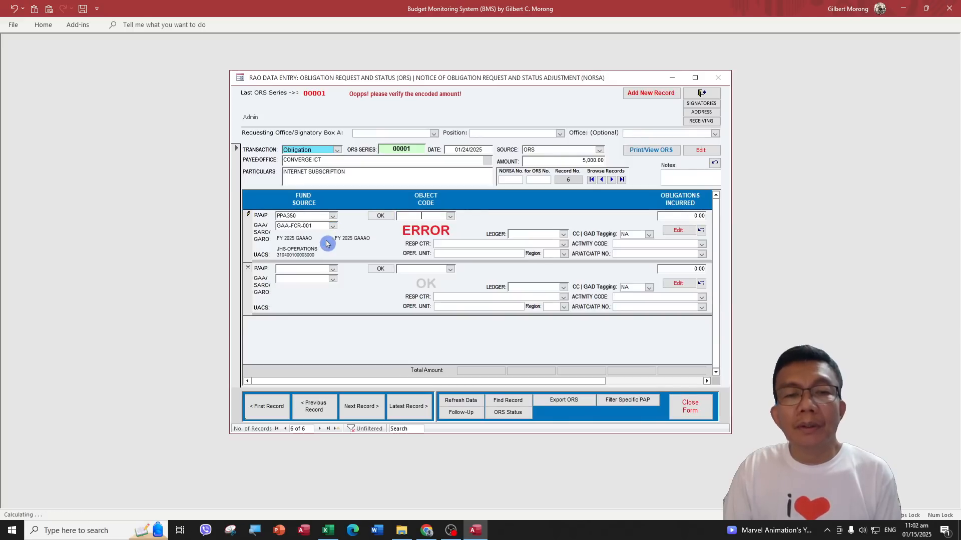
{"action": "left_click", "coordinate": [451, 217]}
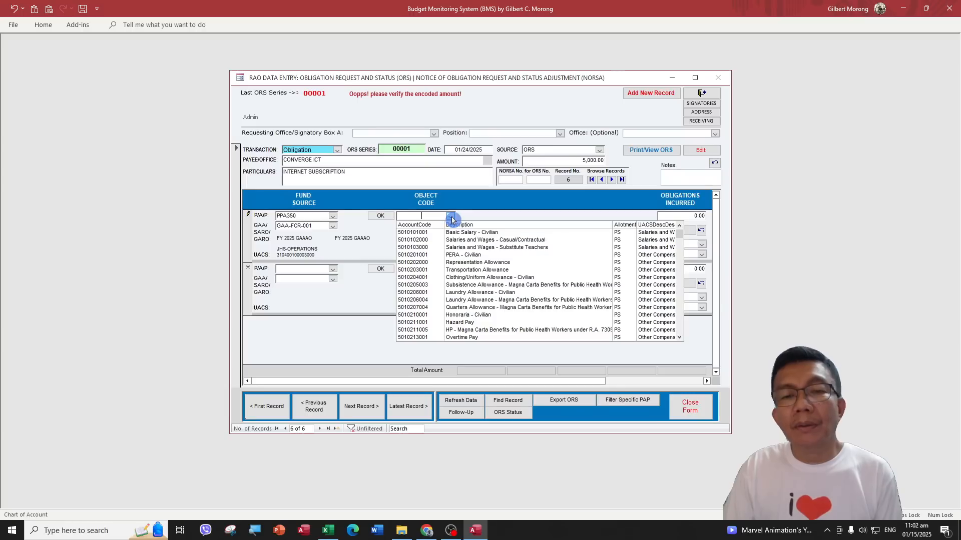
{"action": "scroll", "coordinate": [550, 293], "scroll_direction": "down", "scroll_amount": 8}
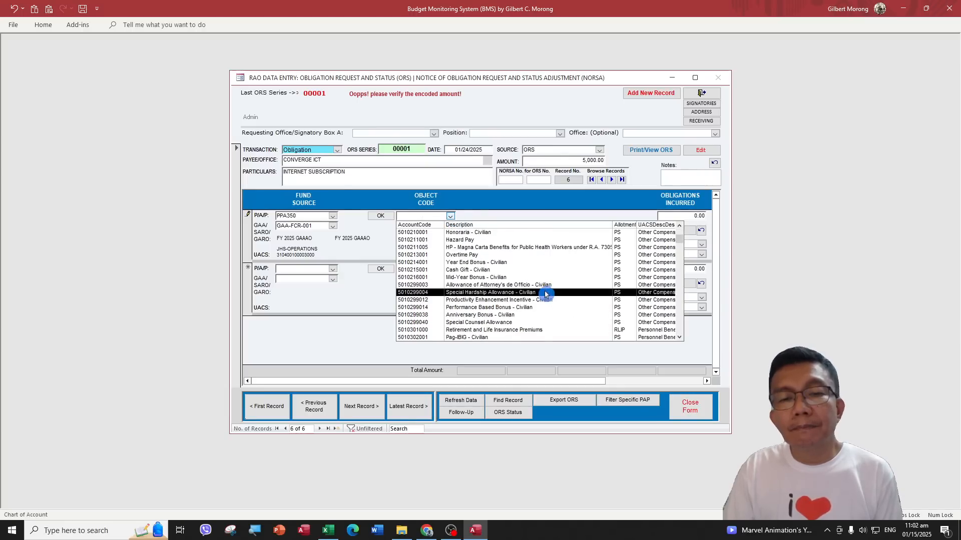
{"action": "scroll", "coordinate": [575, 283], "scroll_direction": "down", "scroll_amount": 10}
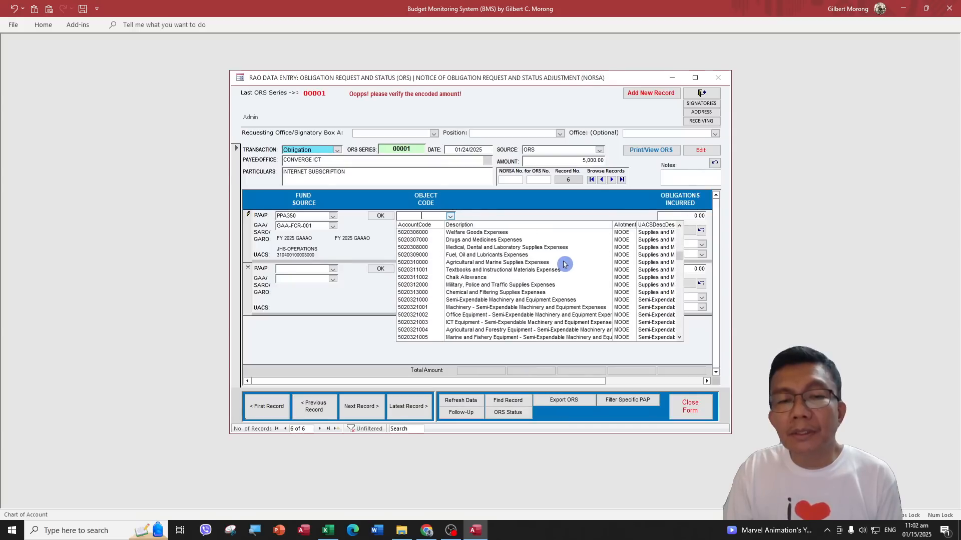
{"action": "scroll", "coordinate": [542, 270], "scroll_direction": "down", "scroll_amount": 8}
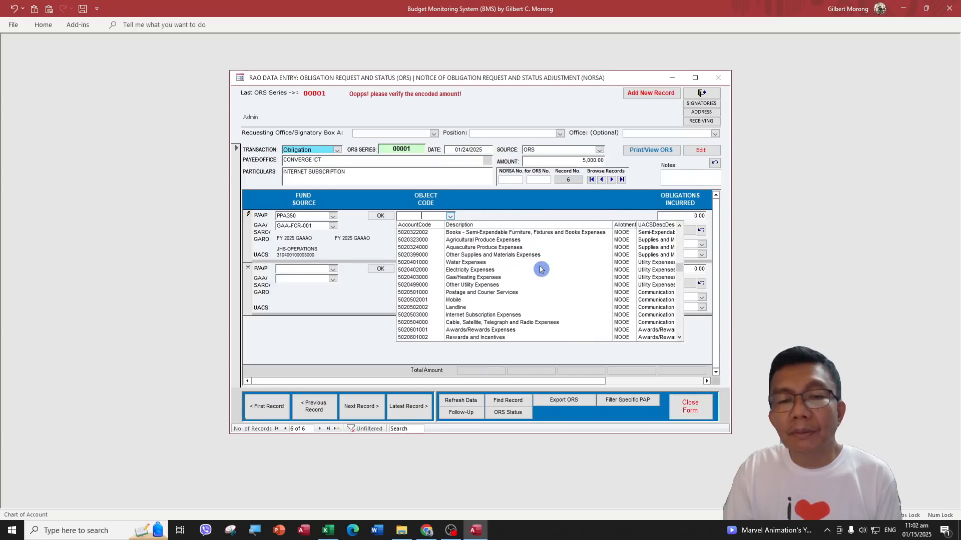
{"action": "left_click", "coordinate": [503, 314]}
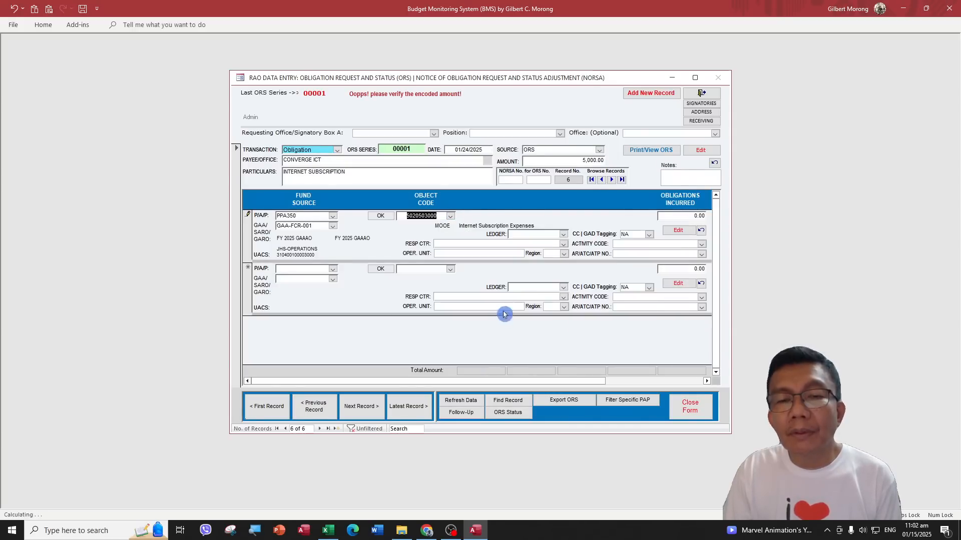
Step: Enter 5,000.00 obligations incurred and save the fund line
{"action": "key", "text": "Tab"}
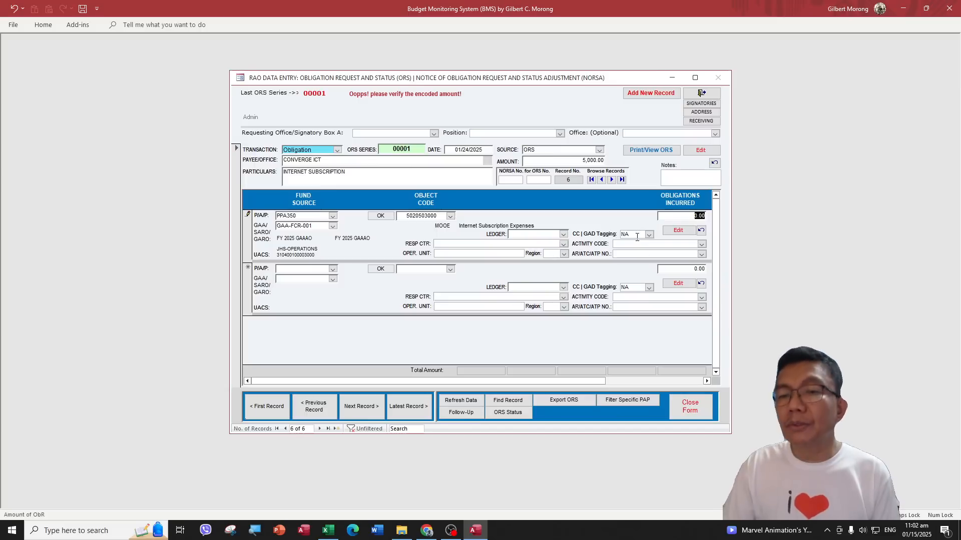
{"action": "left_click", "coordinate": [674, 232]}
{"action": "type", "text": "5,000"}
{"action": "key", "text": "Tab"}
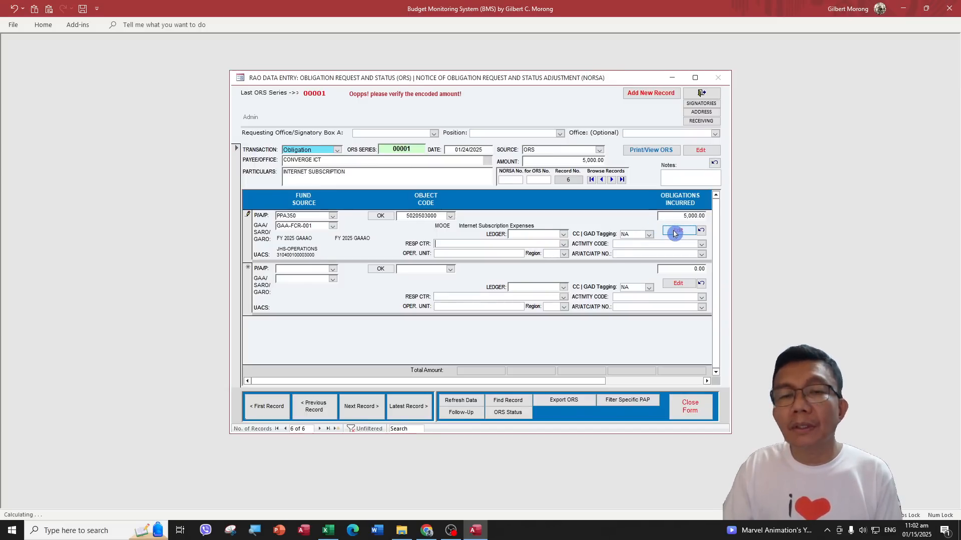
{"action": "left_click", "coordinate": [425, 270]}
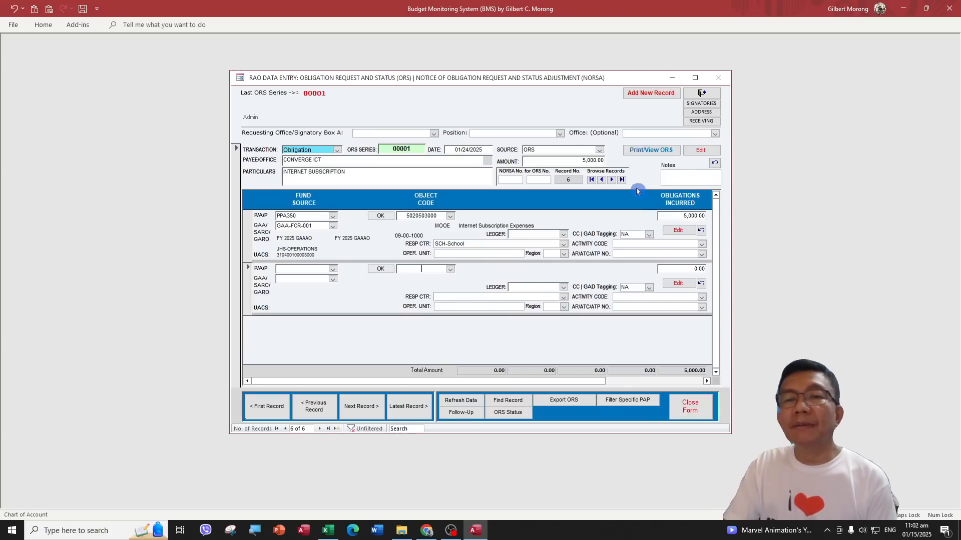
Step: Start a new Obligation transaction dated January 30, 2025
{"action": "left_click", "coordinate": [649, 94]}
{"action": "left_click", "coordinate": [337, 150]}
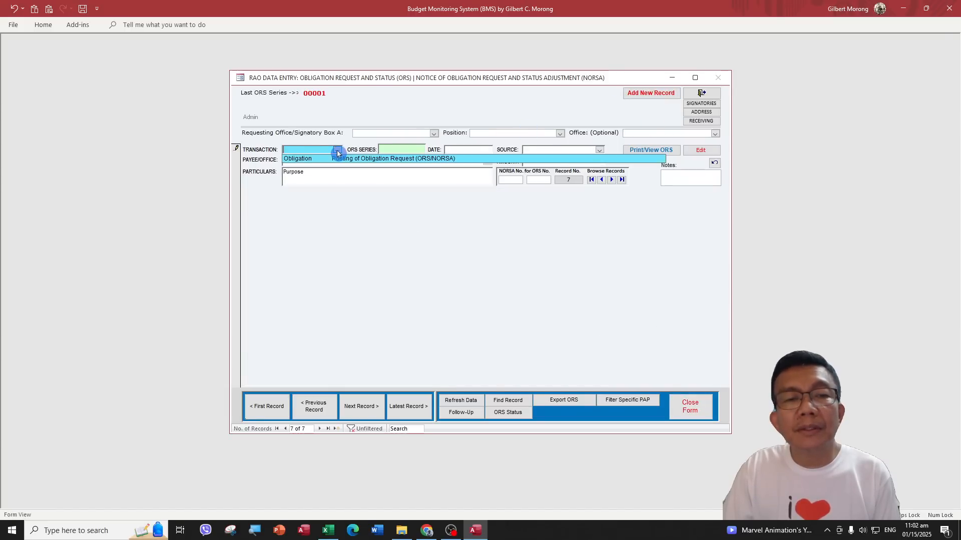
{"action": "left_click", "coordinate": [334, 158]}
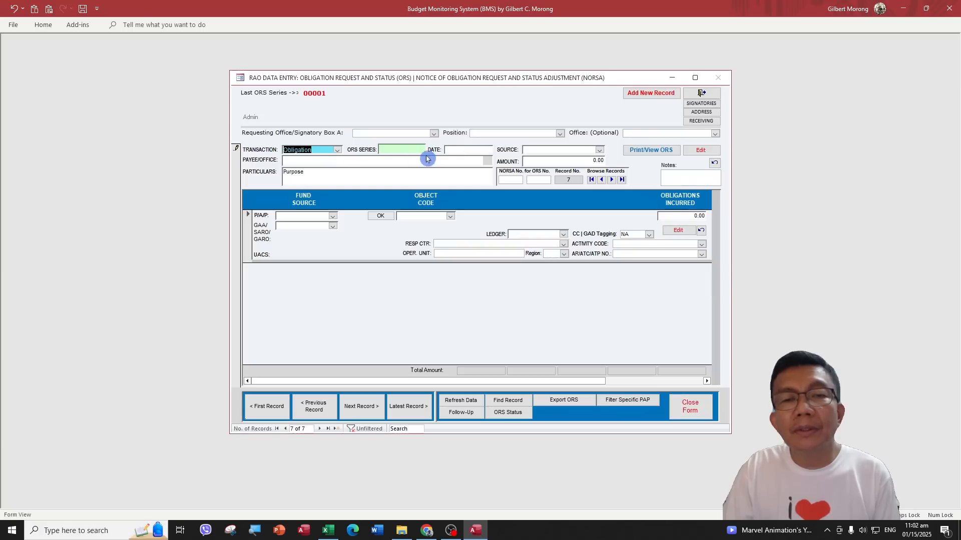
{"action": "left_click", "coordinate": [455, 150]}
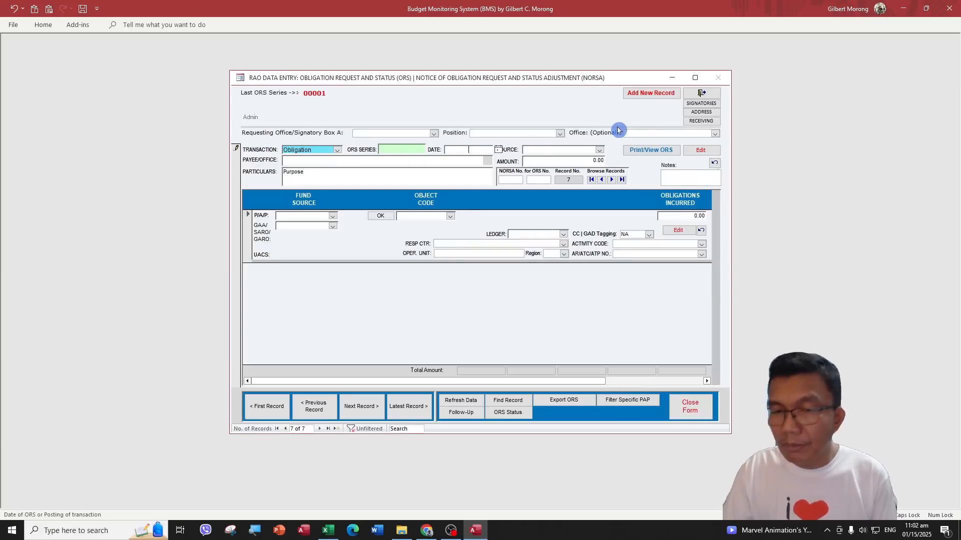
{"action": "left_click", "coordinate": [499, 151]}
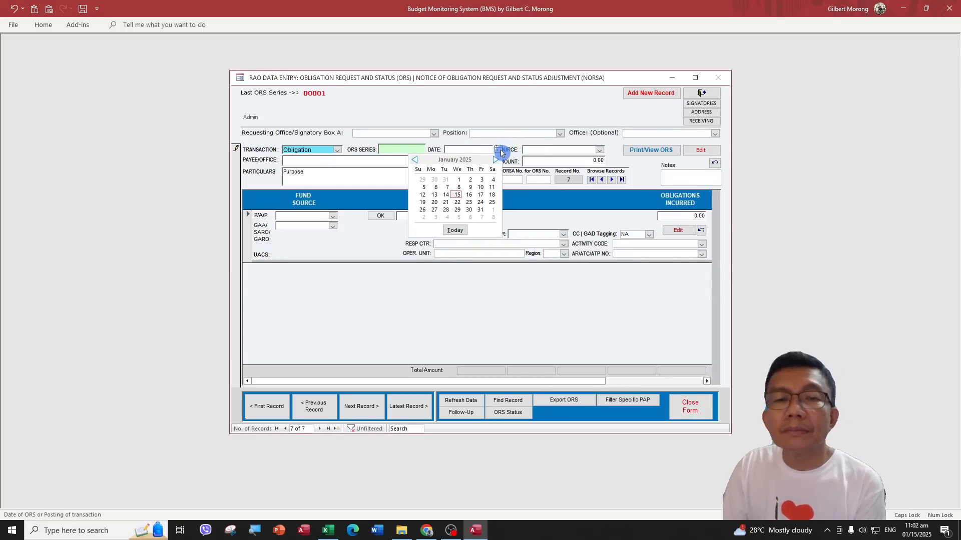
{"action": "left_click", "coordinate": [470, 212]}
Step: Set payee GLOBE and fund source 1. GAAAO (FY 2025)
{"action": "left_click", "coordinate": [370, 165]}
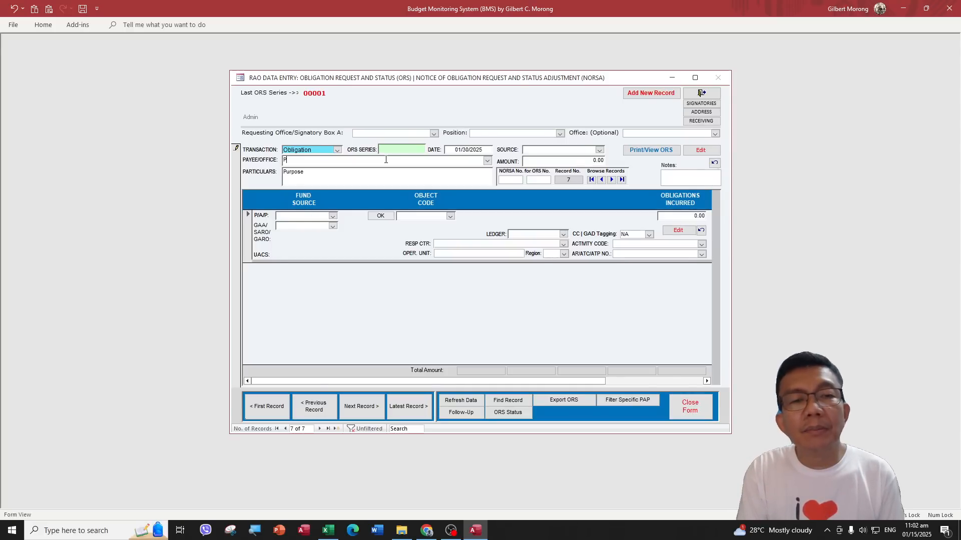
{"action": "type", "text": "LOBE"}
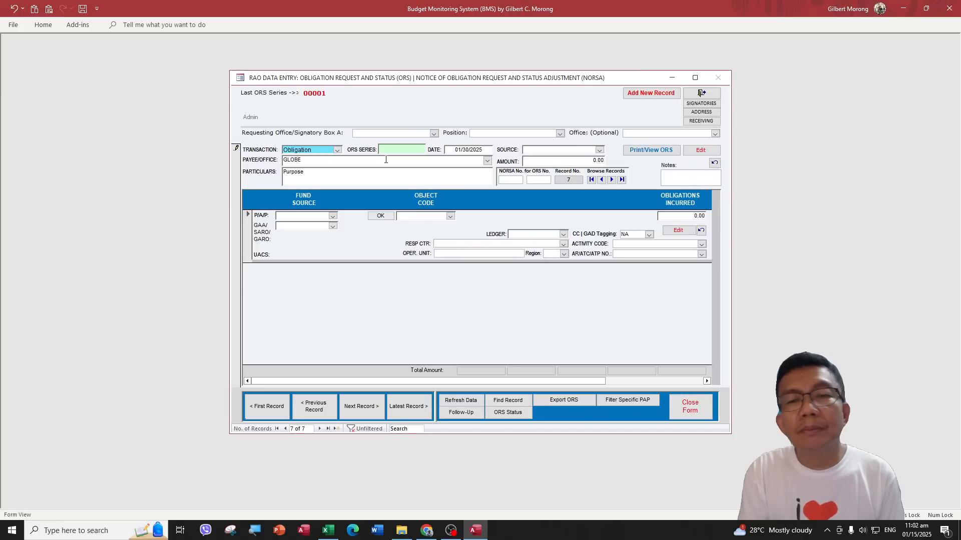
{"action": "key", "text": "Tab"}
{"action": "left_click", "coordinate": [599, 149]}
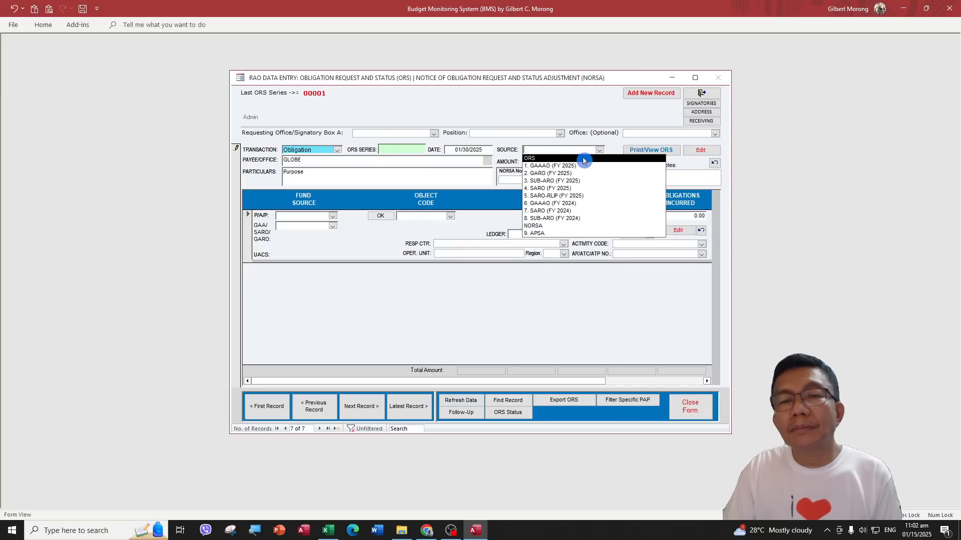
{"action": "left_click", "coordinate": [580, 166]}
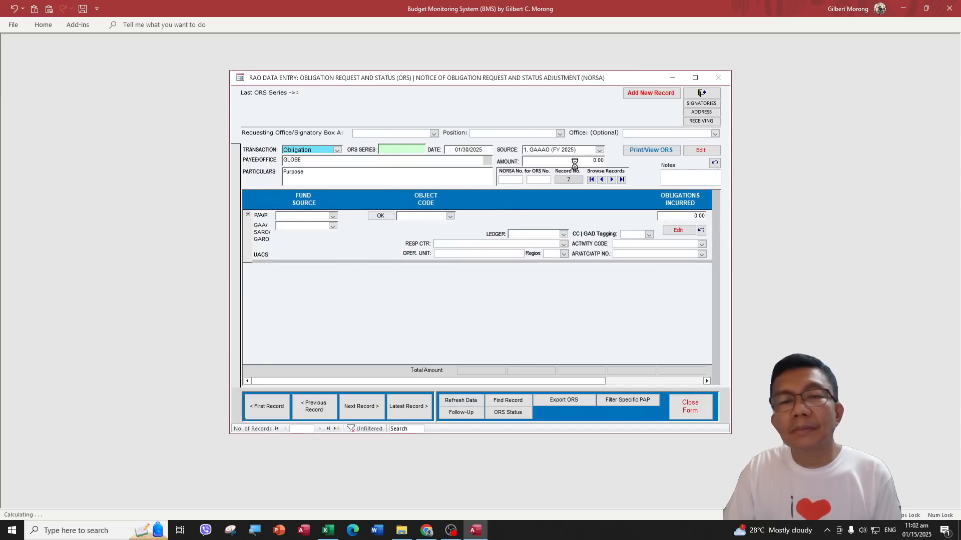
Step: Enter amount 3,000.00 and particulars MOBILE EXPENSES
{"action": "left_click", "coordinate": [659, 164]}
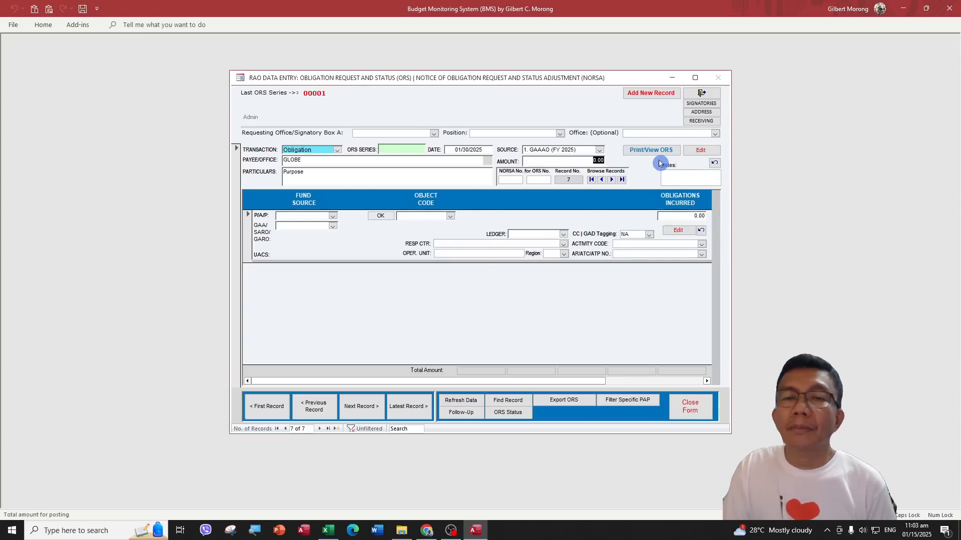
{"action": "type", "text": "3,"}
{"action": "type", "text": "00"}
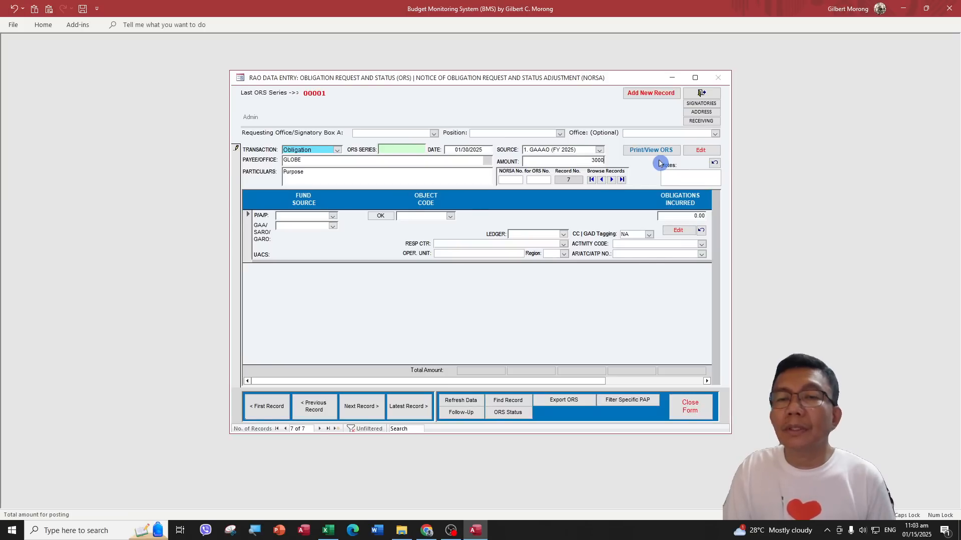
{"action": "type", "text": "00"}
{"action": "left_click", "coordinate": [439, 216]}
{"action": "left_click", "coordinate": [350, 181]}
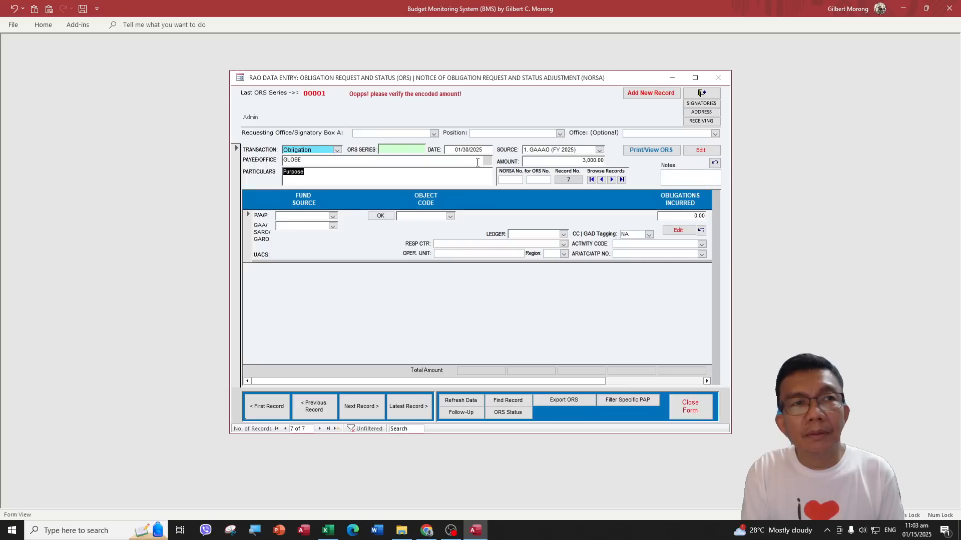
{"action": "type", "text": "MOBILE EXPENSENS"}
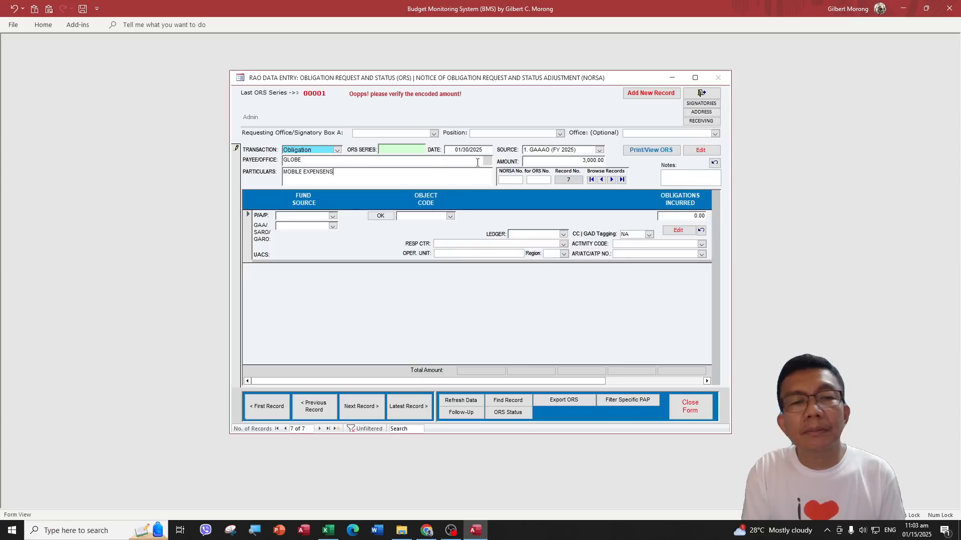
{"action": "key", "text": "BackSpace"}
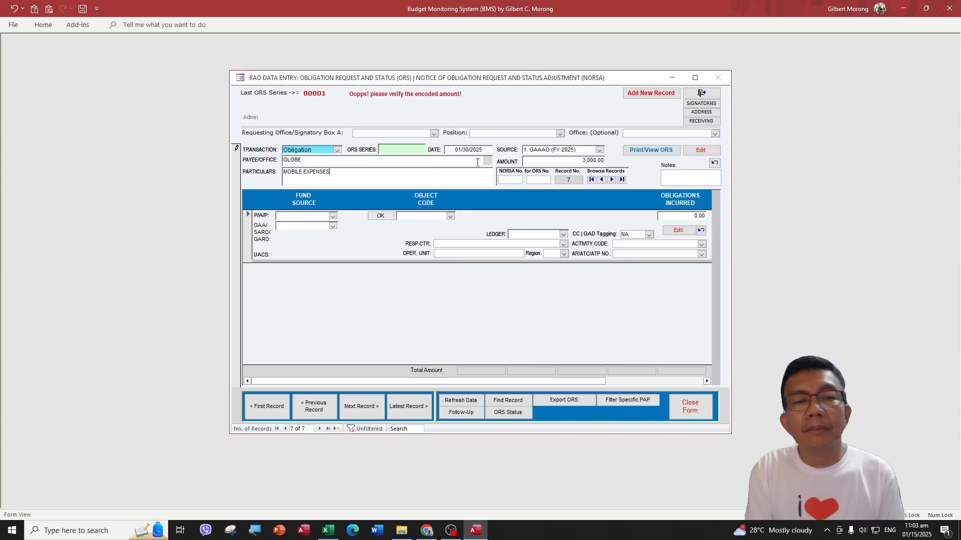
{"action": "key", "text": "Tab"}
Step: Set the fund line's program code to PPA350 and allotment to GAA-FCR-001
{"action": "left_click", "coordinate": [306, 216]}
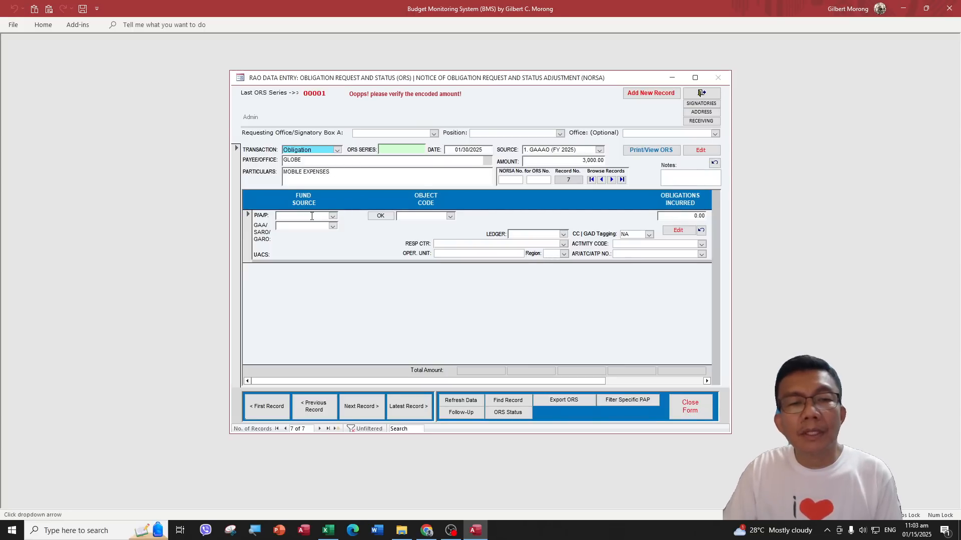
{"action": "left_click", "coordinate": [333, 217]}
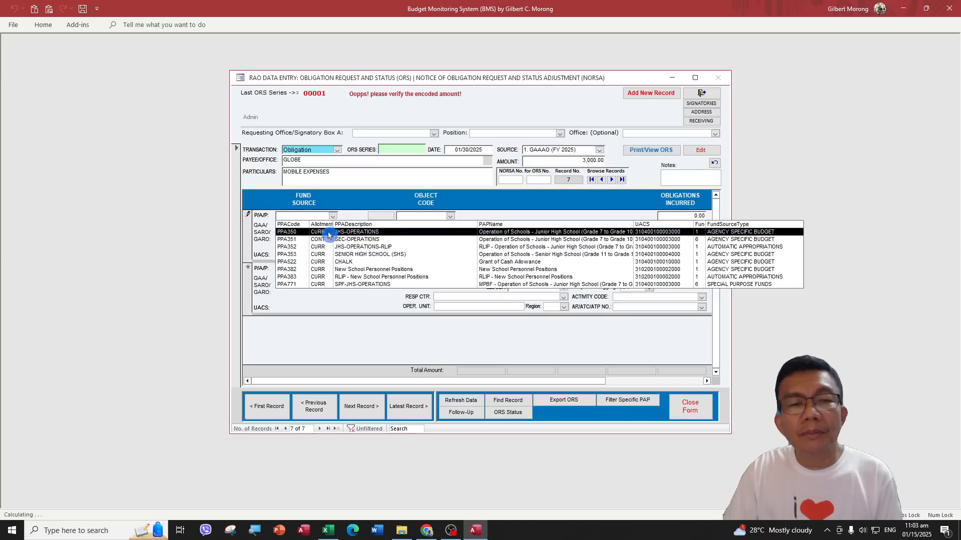
{"action": "left_click", "coordinate": [332, 231]}
{"action": "left_click", "coordinate": [332, 231]}
{"action": "left_click", "coordinate": [331, 247]}
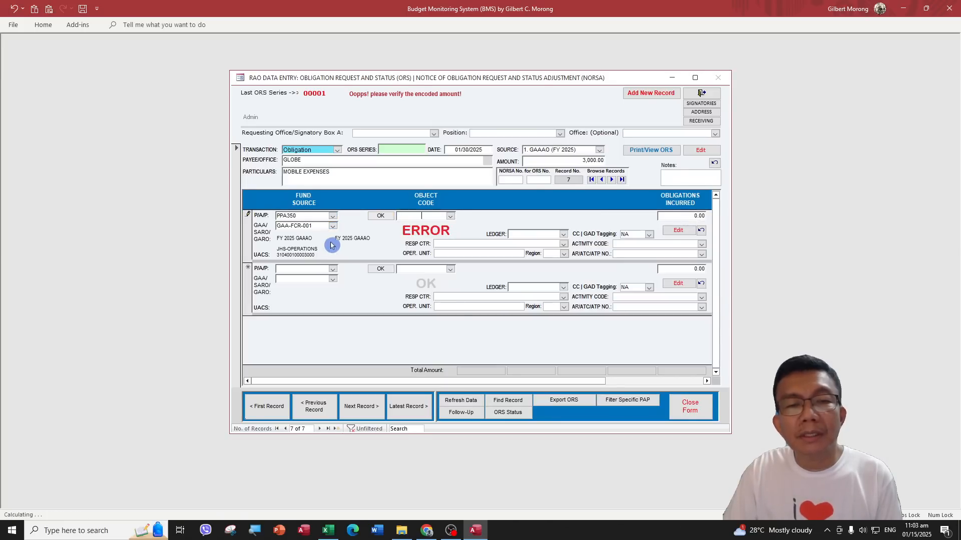
{"action": "left_click", "coordinate": [450, 217]}
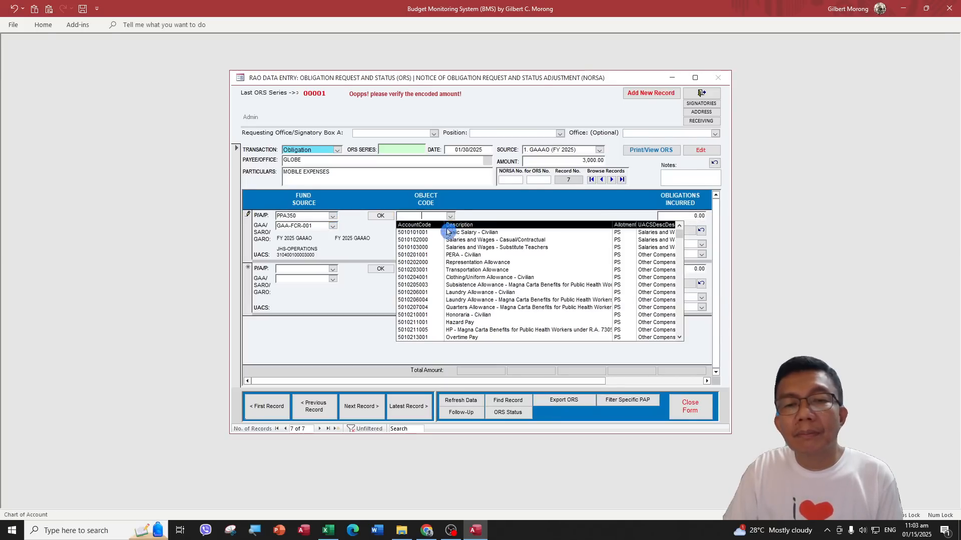
{"action": "scroll", "coordinate": [518, 275], "scroll_direction": "down", "scroll_amount": 3}
{"action": "scroll", "coordinate": [521, 277], "scroll_direction": "down", "scroll_amount": 15}
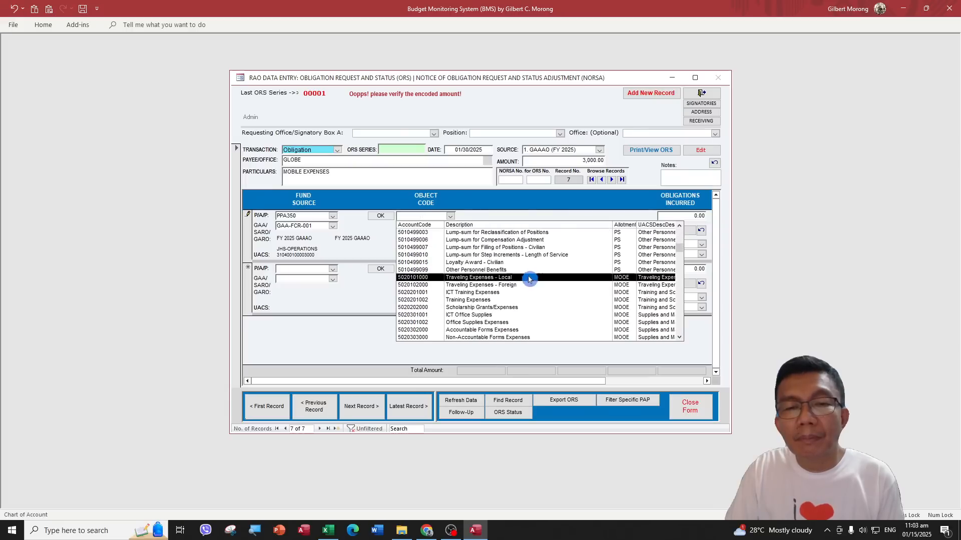
{"action": "scroll", "coordinate": [528, 279], "scroll_direction": "down", "scroll_amount": 10}
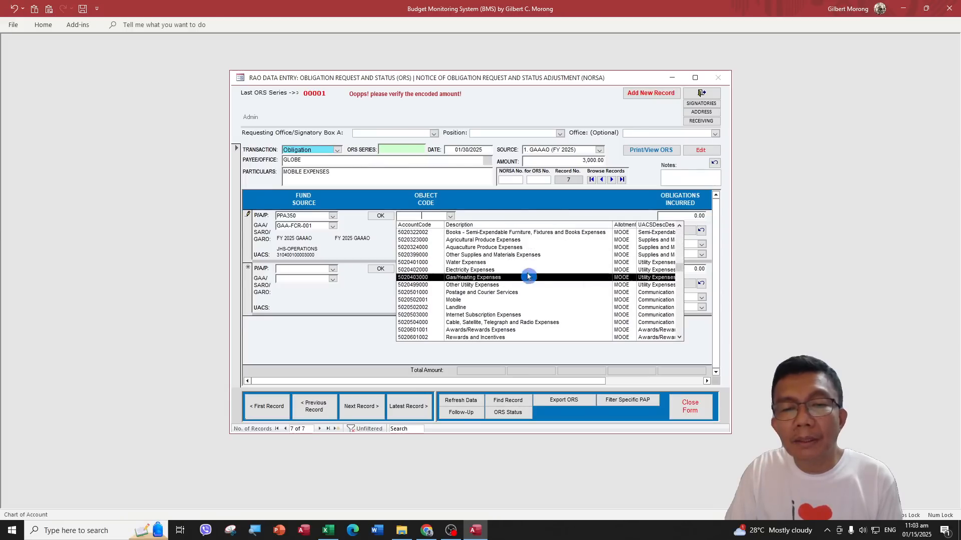
{"action": "left_click", "coordinate": [495, 289]}
{"action": "key", "text": "Tab"}
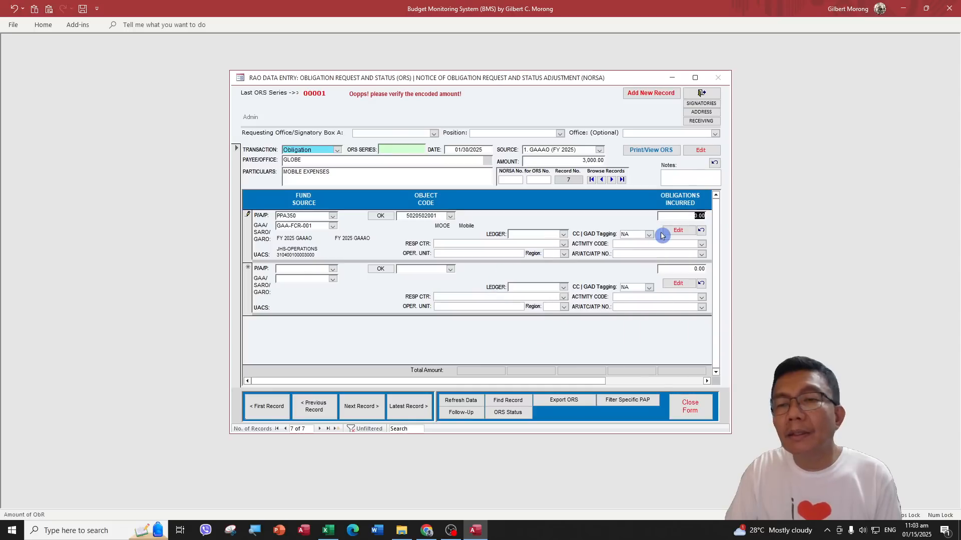
{"action": "type", "text": "3000"}
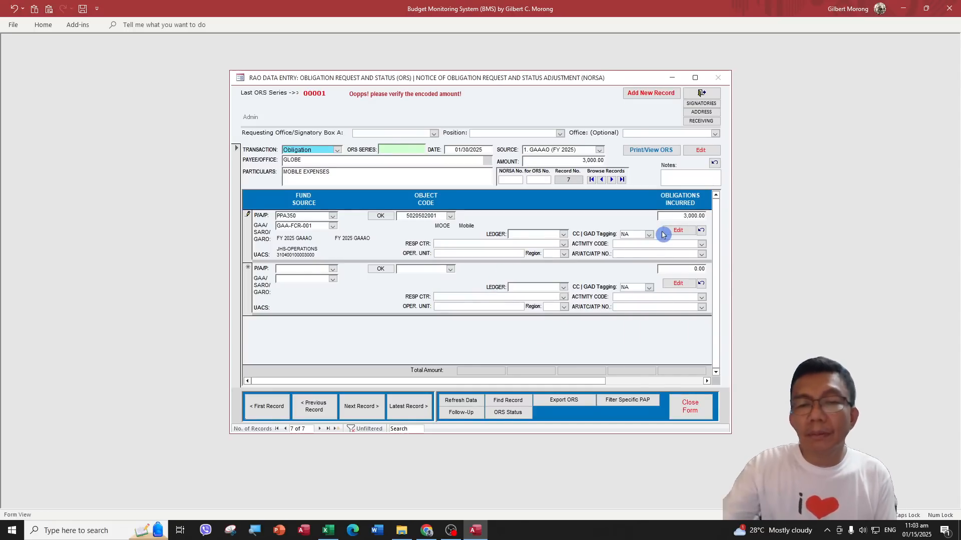
{"action": "type", "text": "S"}
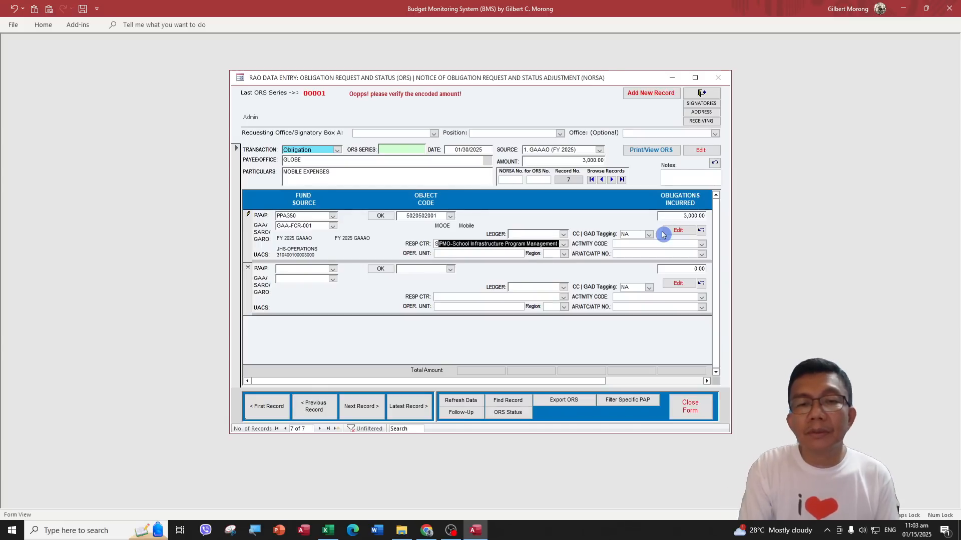
{"action": "type", "text": "CH-School"}
{"action": "key", "text": "Tab"}
{"action": "left_click", "coordinate": [414, 267]}
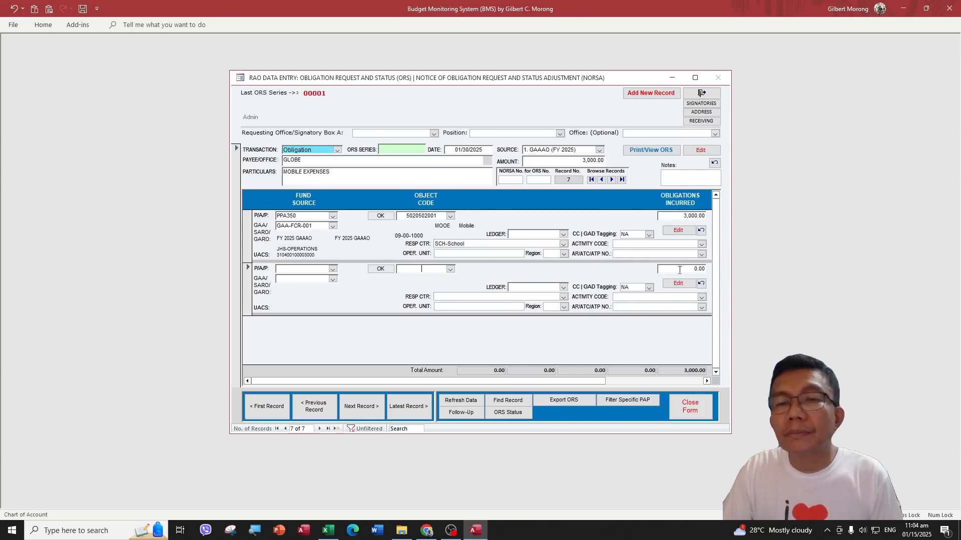
Step: Close the obligation entry and transaction type forms, then open 3 Disbursements Details
{"action": "left_click", "coordinate": [691, 405]}
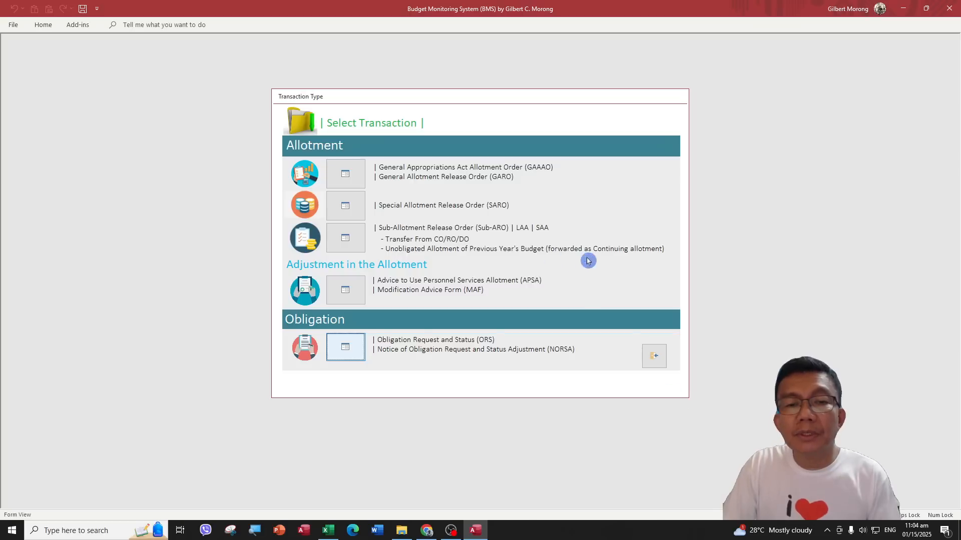
{"action": "left_click", "coordinate": [654, 360]}
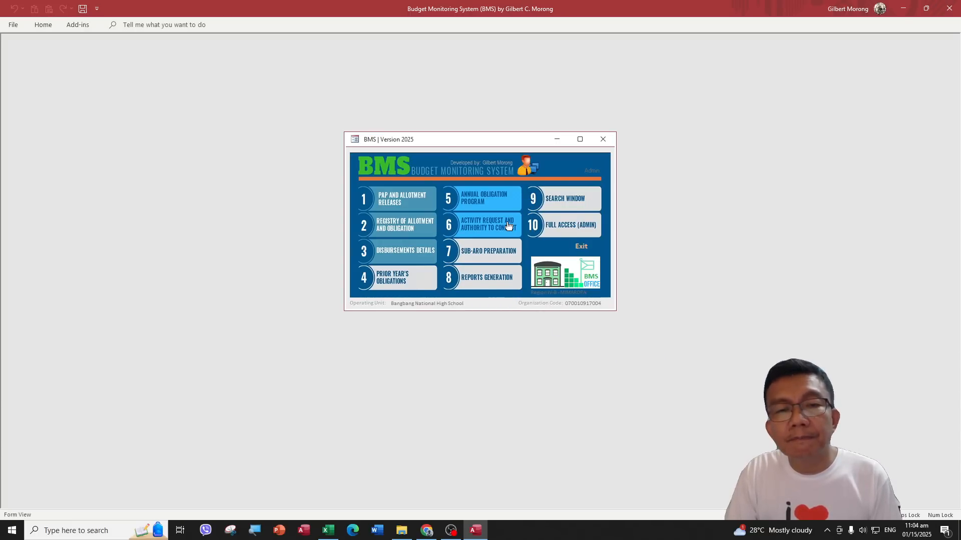
{"action": "left_click", "coordinate": [403, 253]}
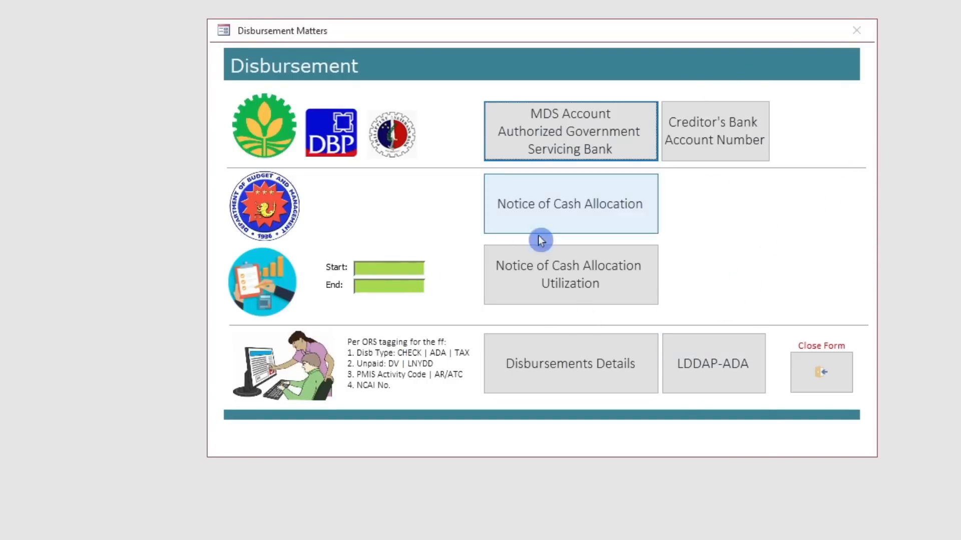
{"action": "left_click", "coordinate": [727, 139]}
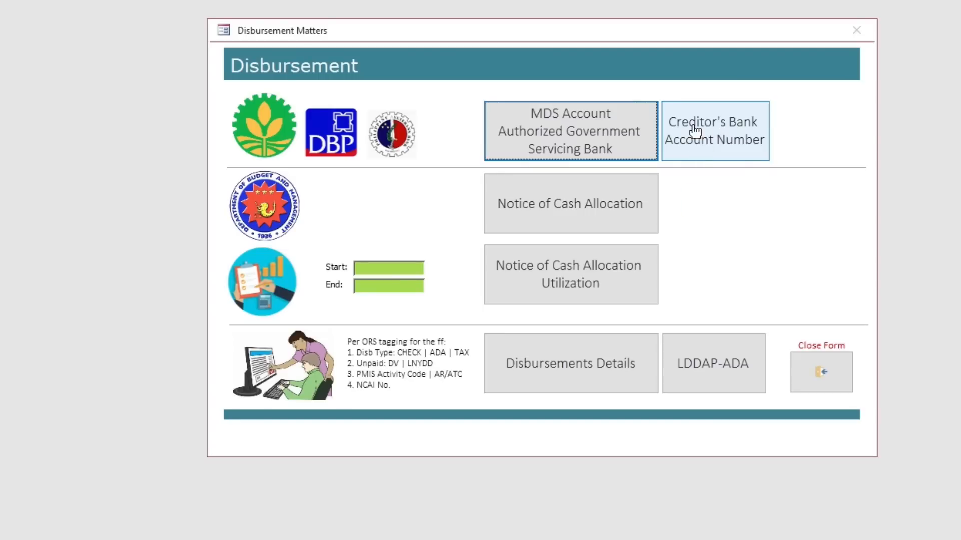
Step: Change the MDS-AGSB account name to BANGBANG NHS and branch to BOAC MARINDUQUE, then close
{"action": "left_click", "coordinate": [573, 120]}
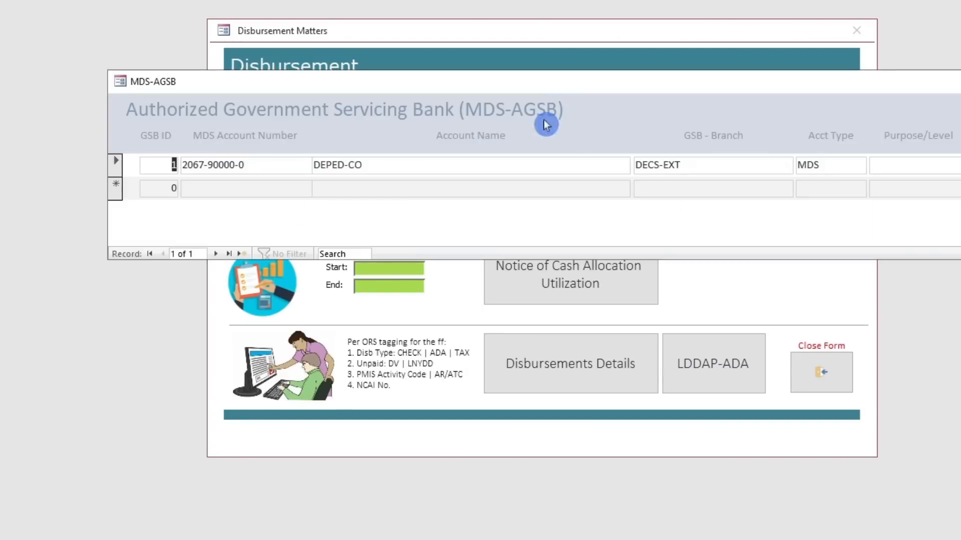
{"action": "left_click", "coordinate": [433, 160]}
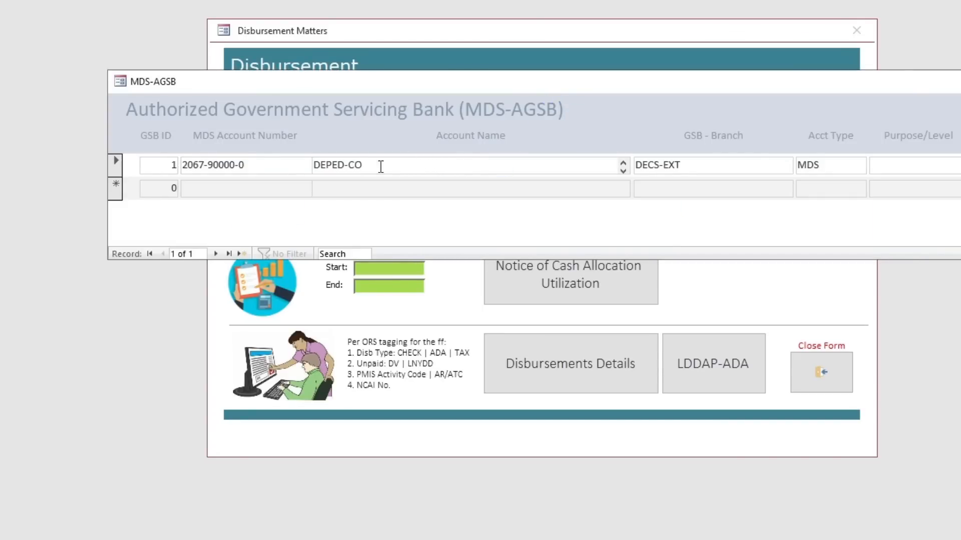
{"action": "left_click", "coordinate": [470, 114]}
{"action": "type", "text": "BANGBANG NHS"}
{"action": "key", "text": "Tab"}
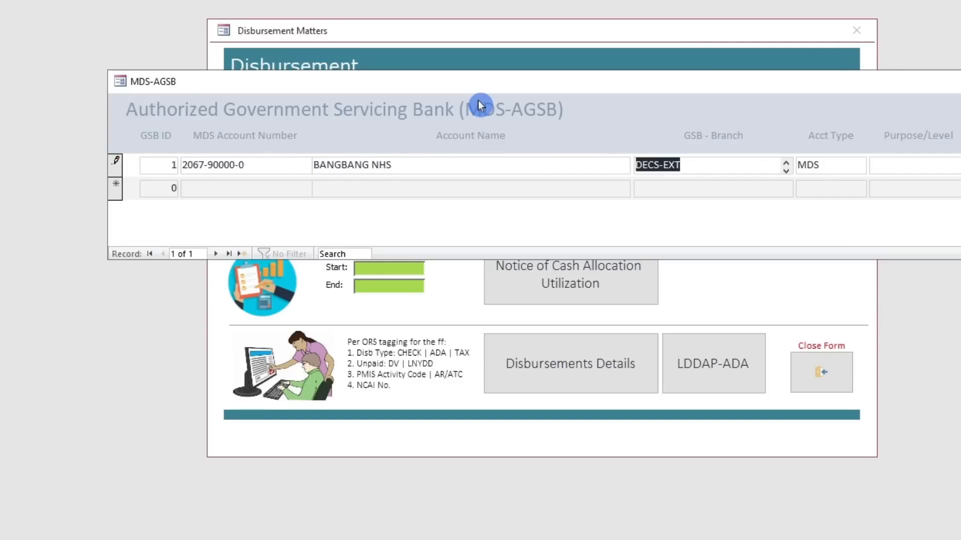
{"action": "type", "text": "BOAC MARINDUQUE"}
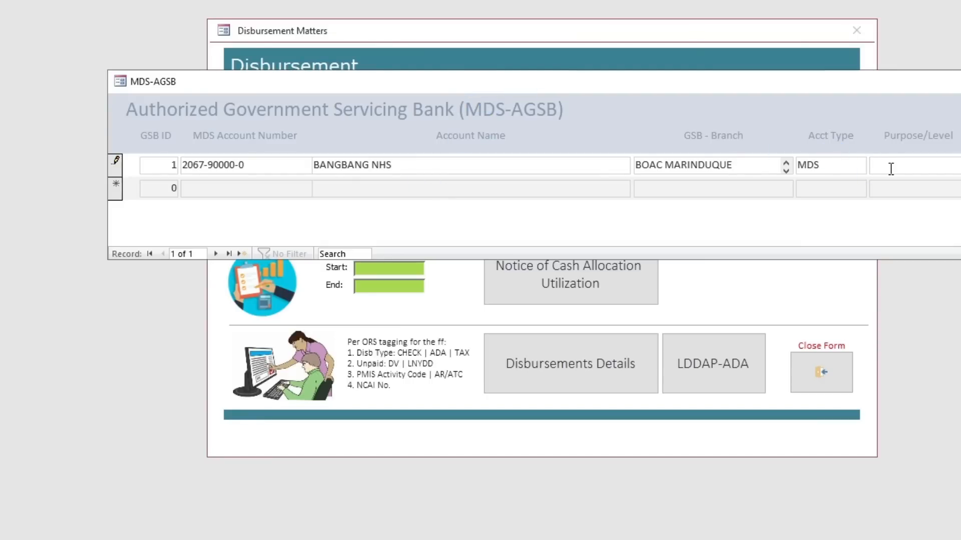
{"action": "left_click", "coordinate": [957, 84]}
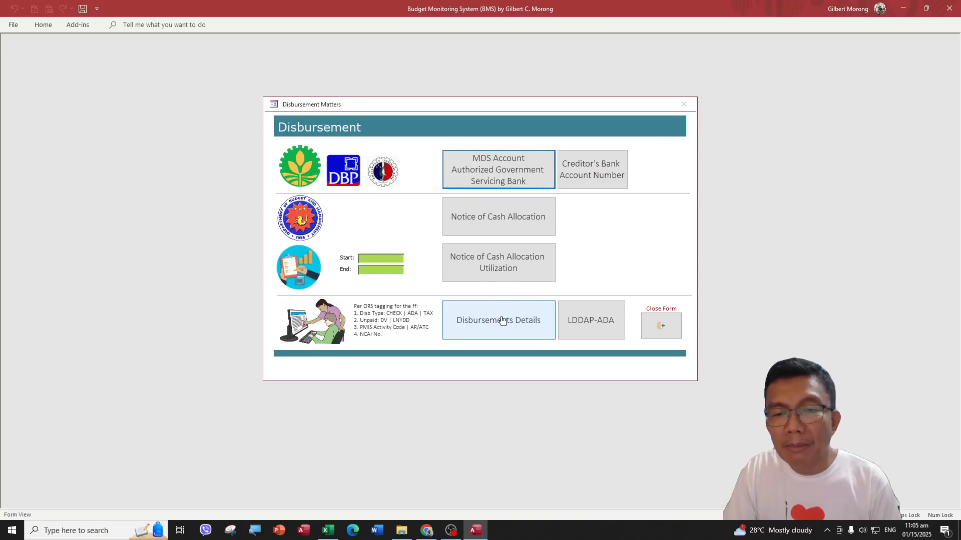
Step: Open the Obligated and Payments Details for ORS 00001, then close it and Disbursement Matters
{"action": "left_click", "coordinate": [497, 325]}
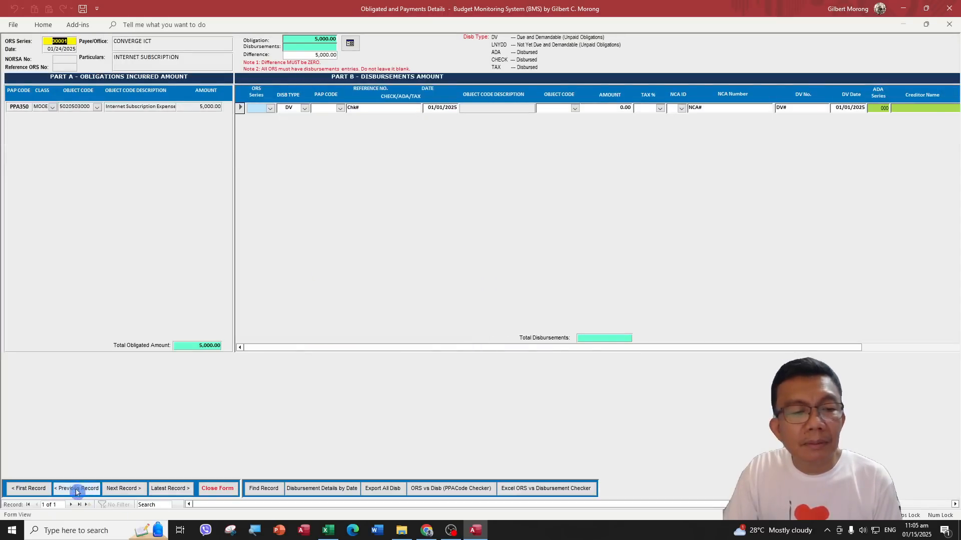
{"action": "left_click", "coordinate": [271, 108]}
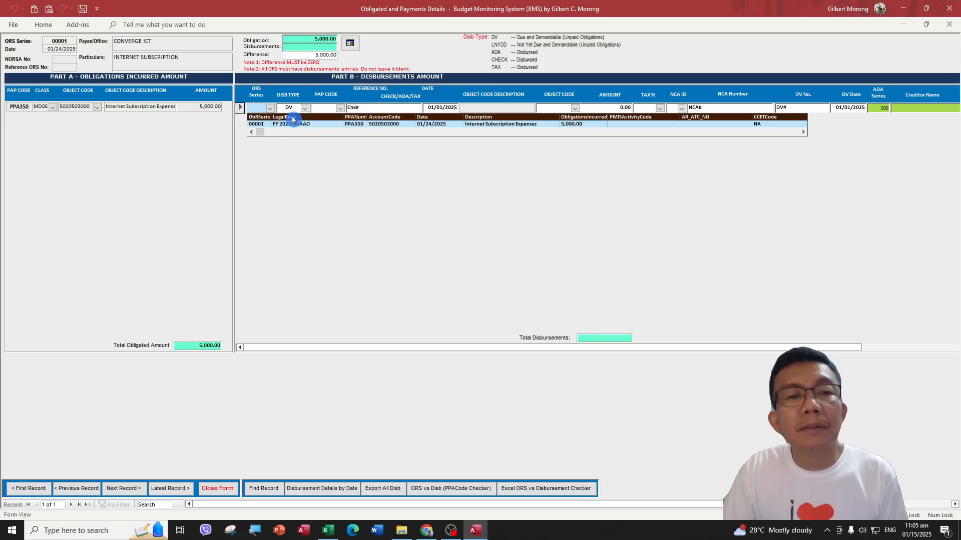
{"action": "left_click", "coordinate": [200, 128]}
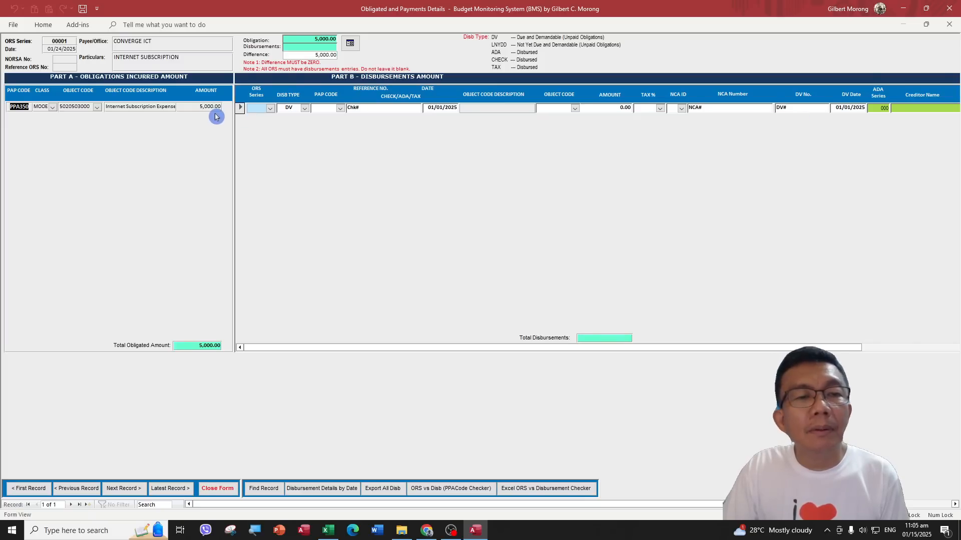
{"action": "left_click", "coordinate": [271, 108]}
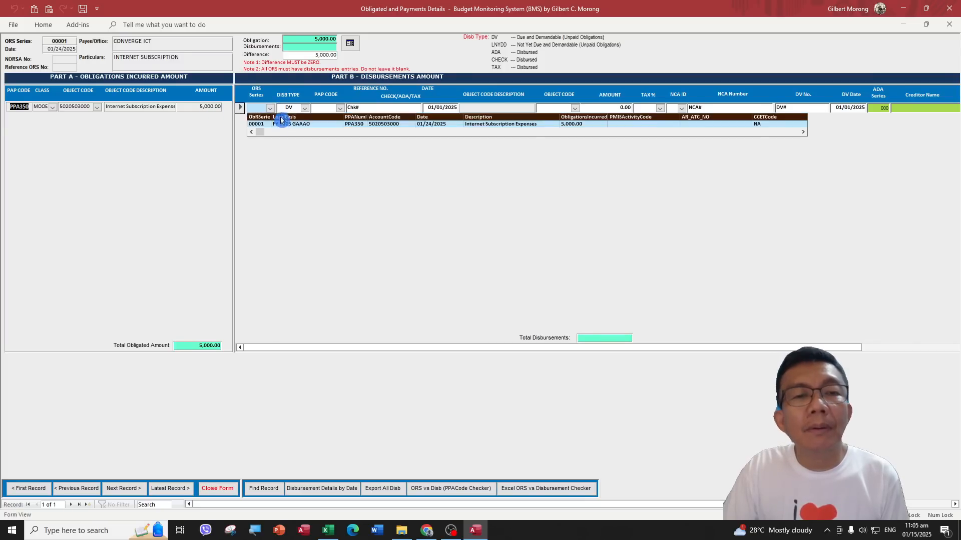
{"action": "left_click", "coordinate": [535, 223]}
{"action": "left_click", "coordinate": [218, 489]}
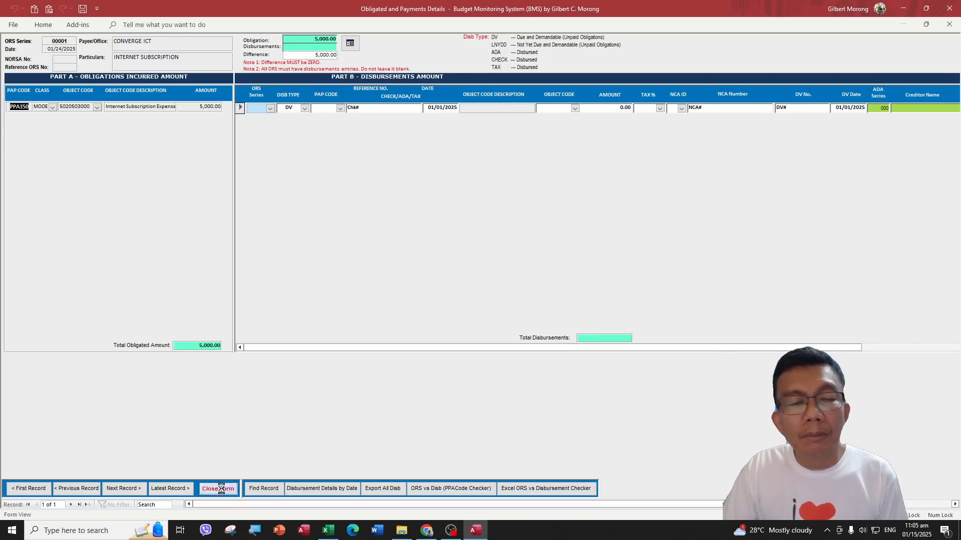
{"action": "left_click", "coordinate": [661, 325]}
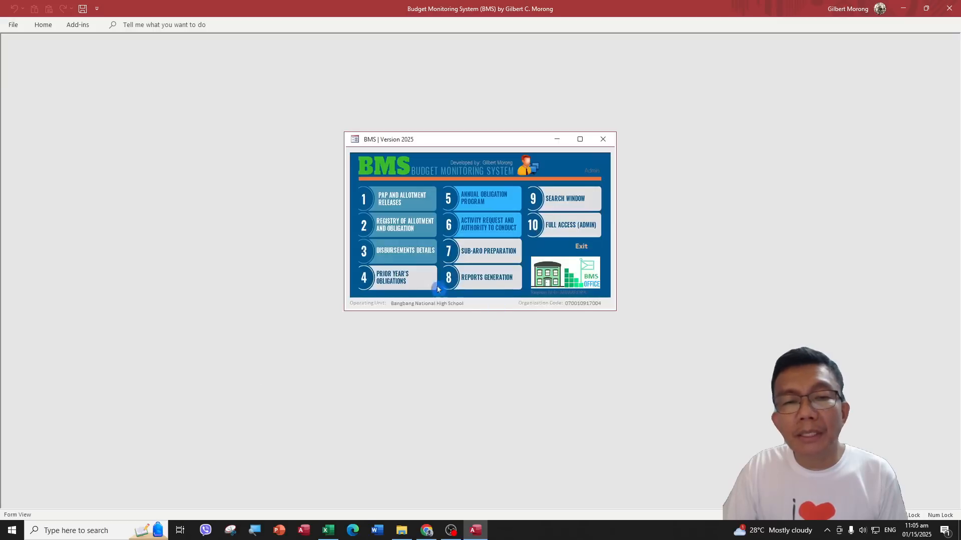
Step: Open the ORS/NORSA entry records, browse to the GLOBE obligation, and put it in edit mode
{"action": "left_click", "coordinate": [406, 233]}
{"action": "left_click", "coordinate": [345, 346]}
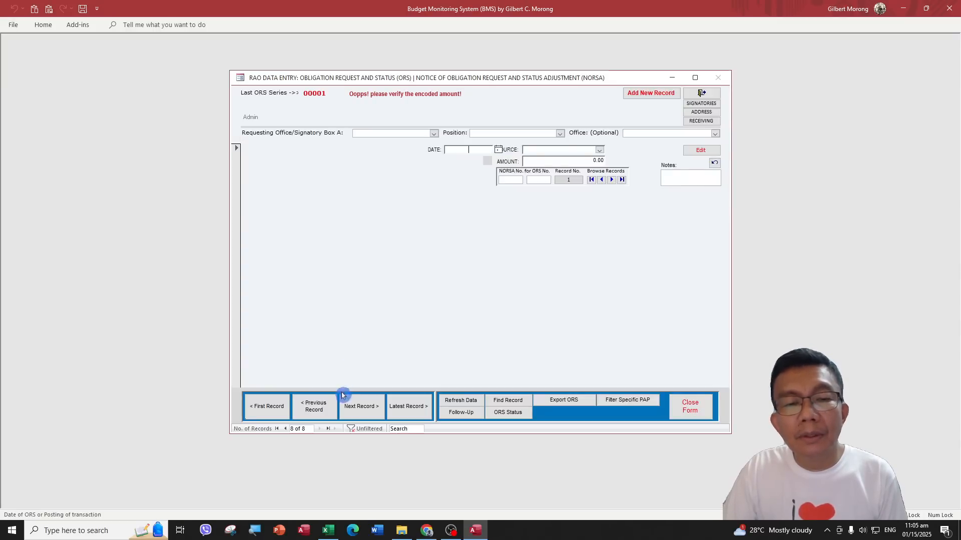
{"action": "left_click", "coordinate": [310, 411]}
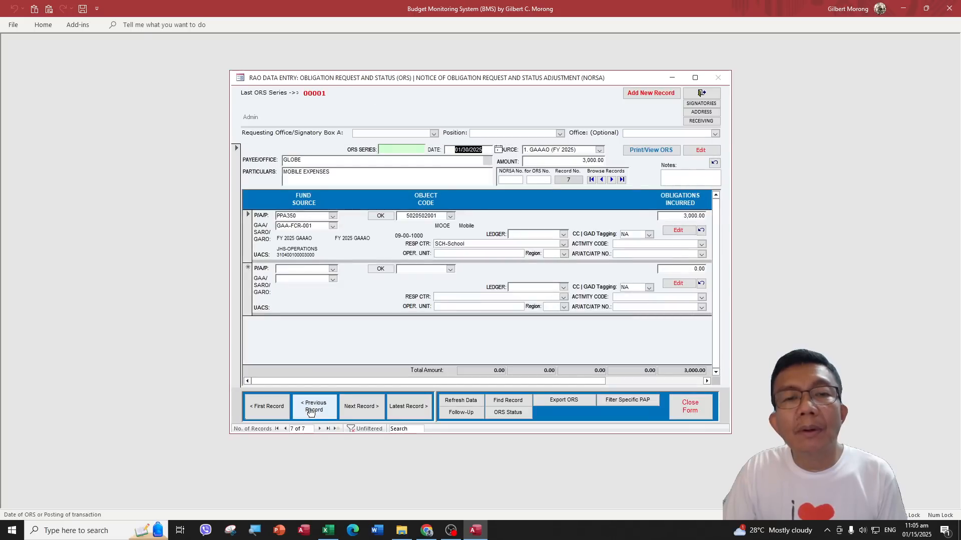
{"action": "left_click", "coordinate": [310, 412]}
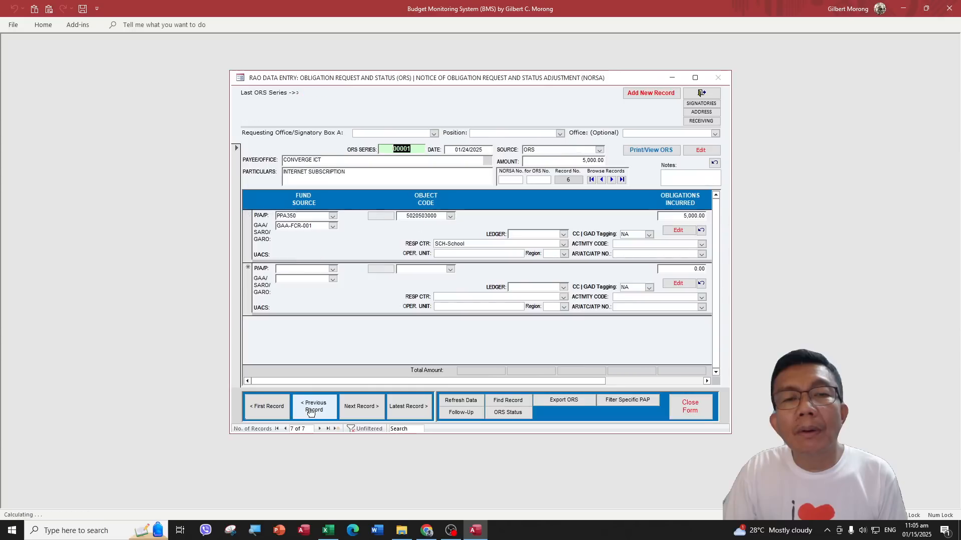
{"action": "left_click", "coordinate": [368, 409]}
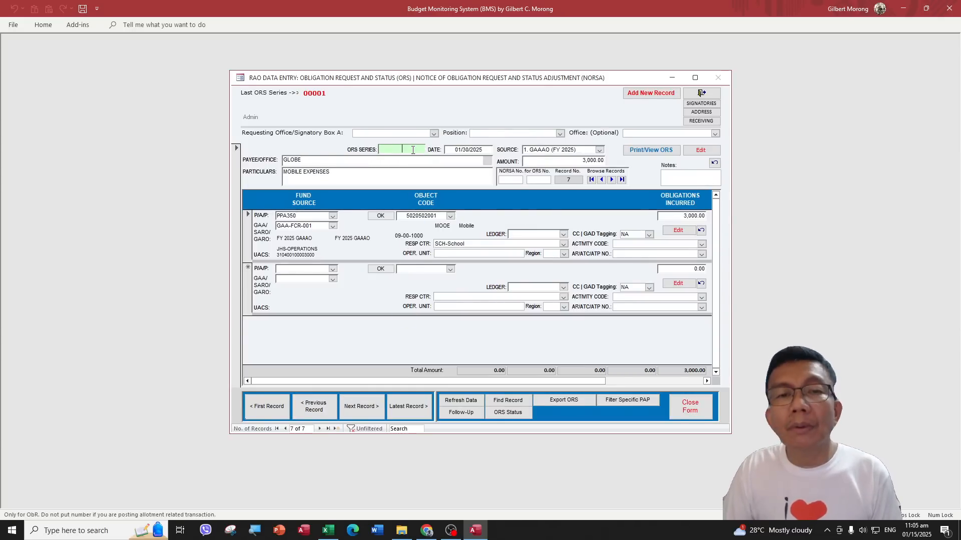
{"action": "left_click", "coordinate": [693, 151]}
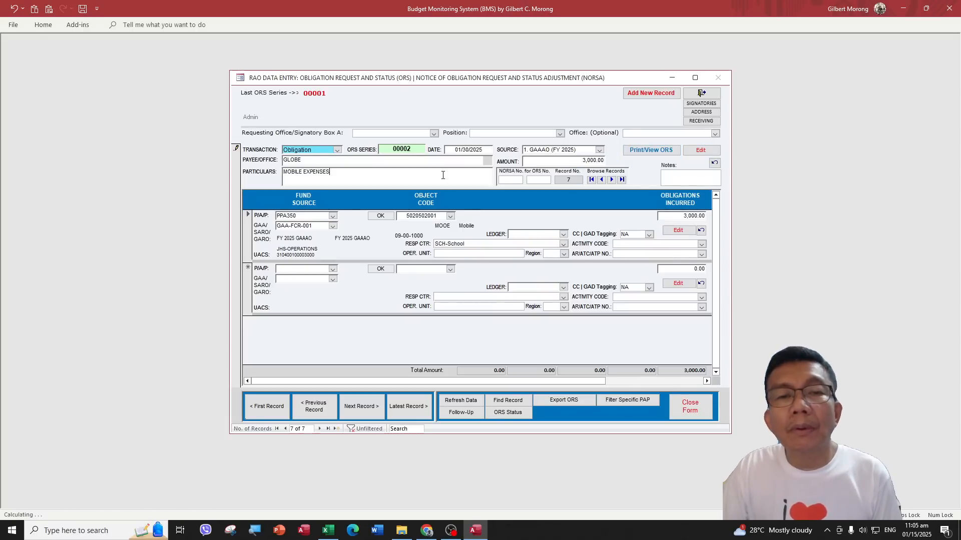
{"action": "left_click", "coordinate": [321, 415]}
Step: Close the ORS form and reopen Disbursements Details on the CONVERGE ICT record 1 of 2
{"action": "left_click", "coordinate": [357, 407]}
{"action": "left_click", "coordinate": [688, 409]}
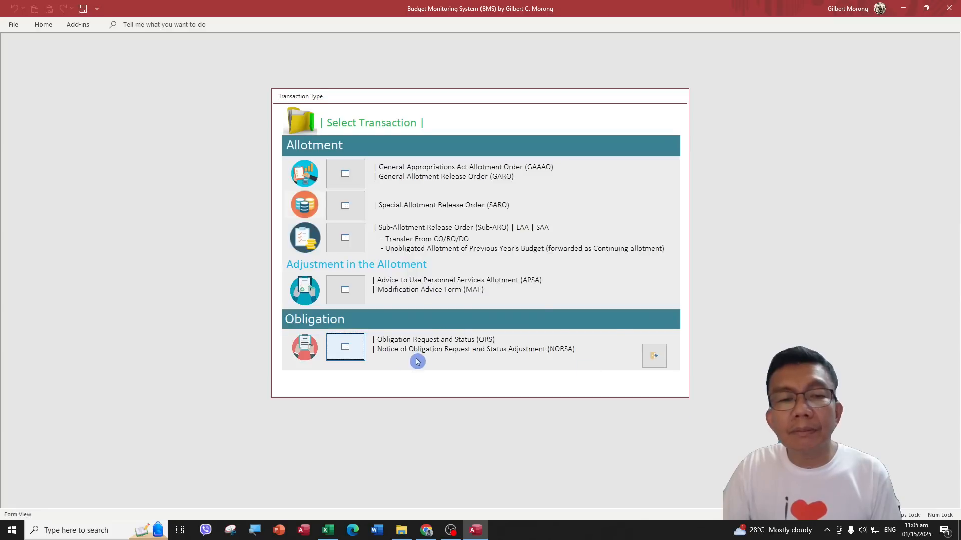
{"action": "left_click", "coordinate": [654, 356]}
{"action": "left_click", "coordinate": [392, 250]}
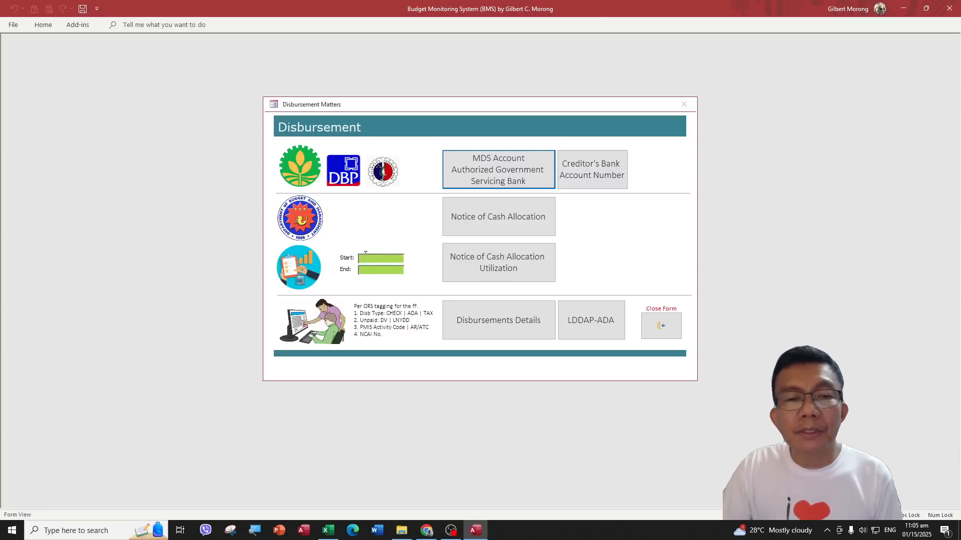
{"action": "left_click", "coordinate": [452, 312]}
{"action": "left_click", "coordinate": [76, 488]}
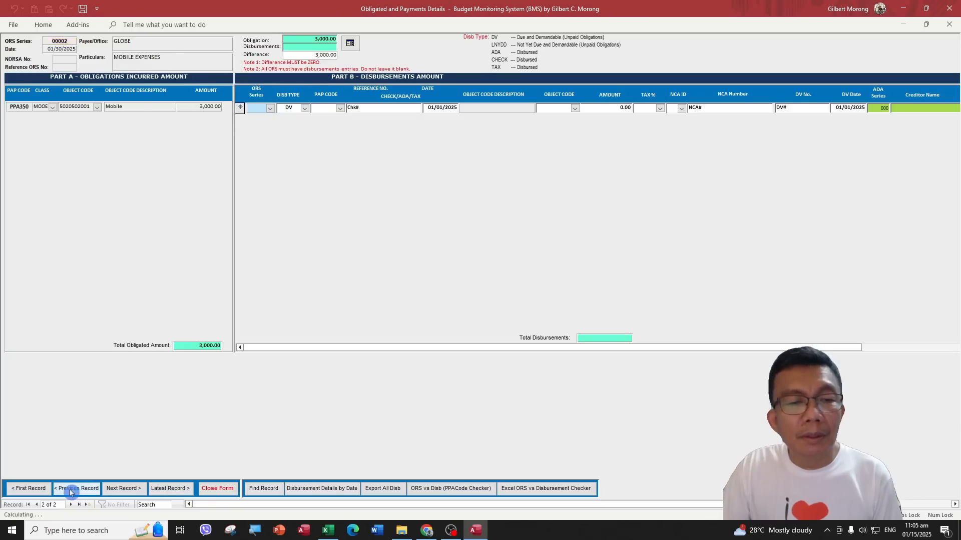
{"action": "left_click", "coordinate": [270, 108]}
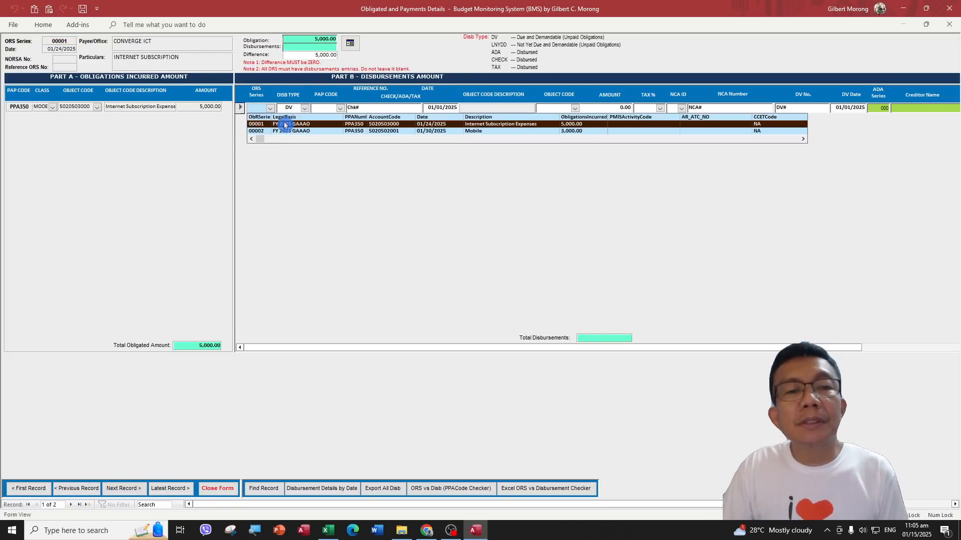
Step: Add ADA and TAX disbursement rows for ORS 00001, with a 100.00 tax amount
{"action": "left_click", "coordinate": [284, 124]}
{"action": "left_click", "coordinate": [304, 108]}
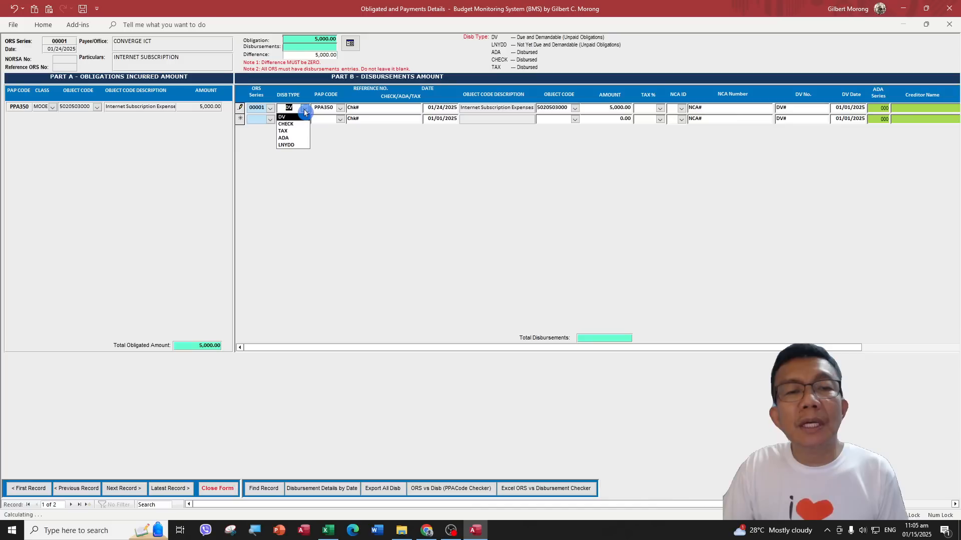
{"action": "left_click", "coordinate": [300, 138]}
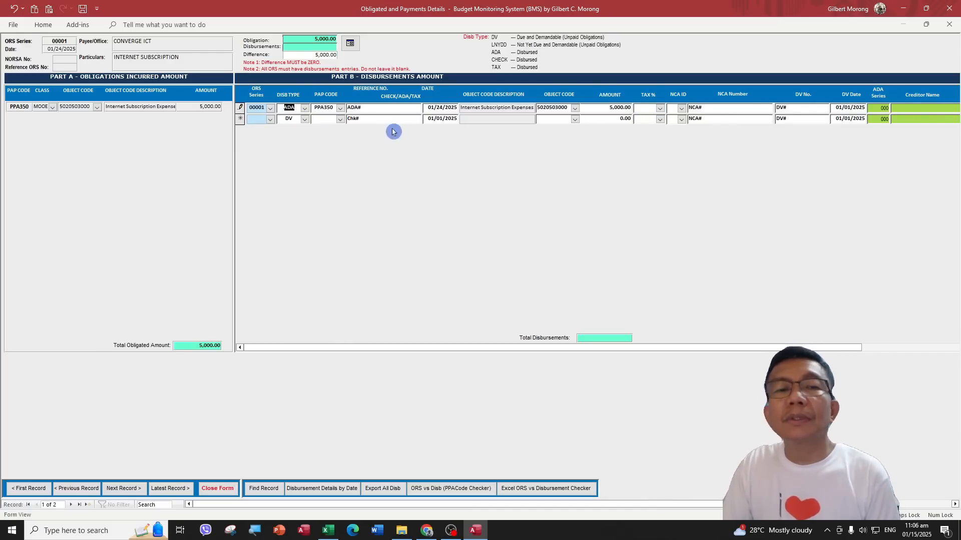
{"action": "left_click", "coordinate": [270, 119]}
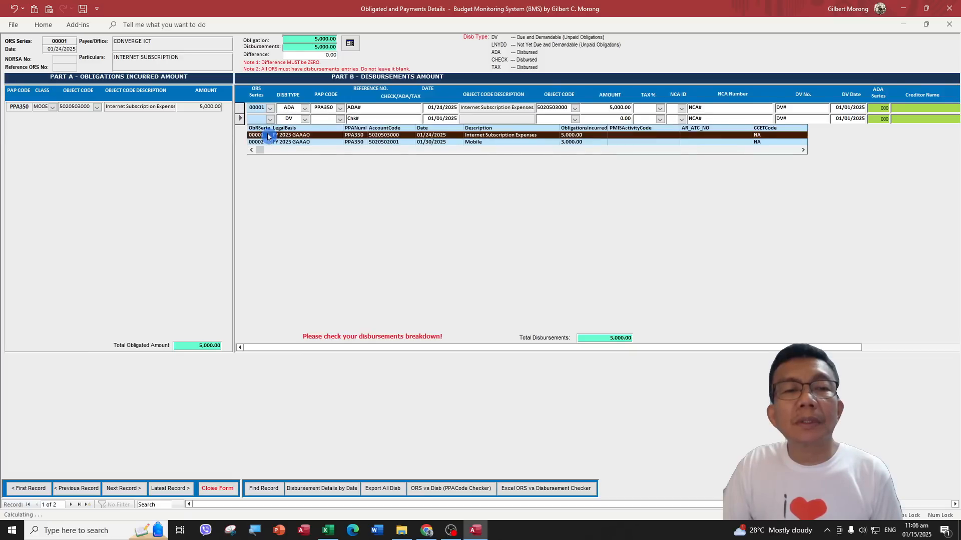
{"action": "left_click", "coordinate": [317, 133]}
{"action": "left_click", "coordinate": [304, 119]}
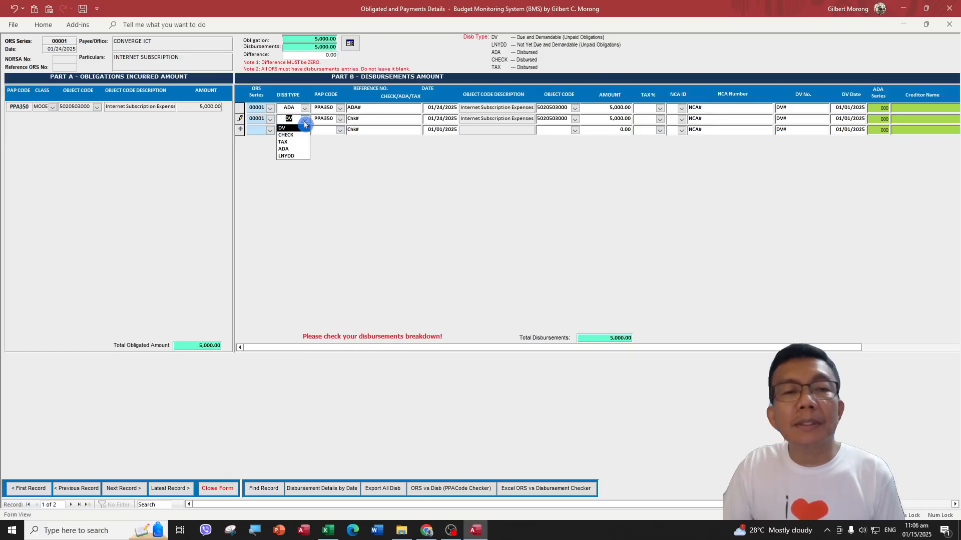
{"action": "left_click", "coordinate": [298, 142]}
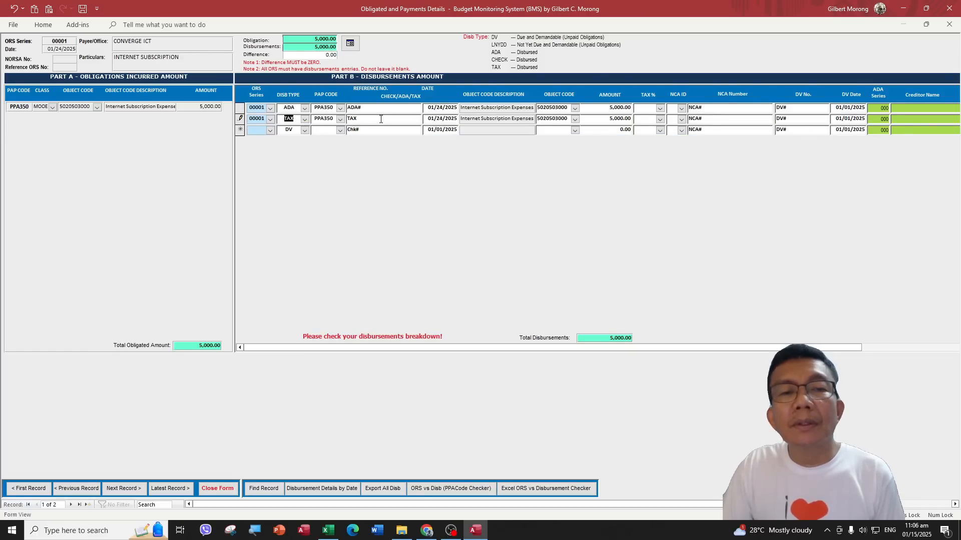
{"action": "left_click", "coordinate": [609, 119]}
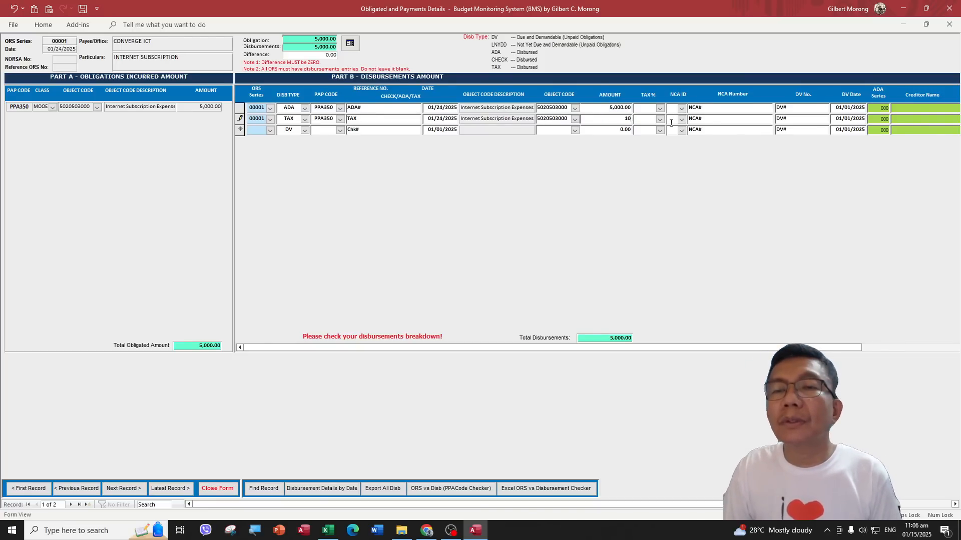
{"action": "left_click", "coordinate": [614, 132]}
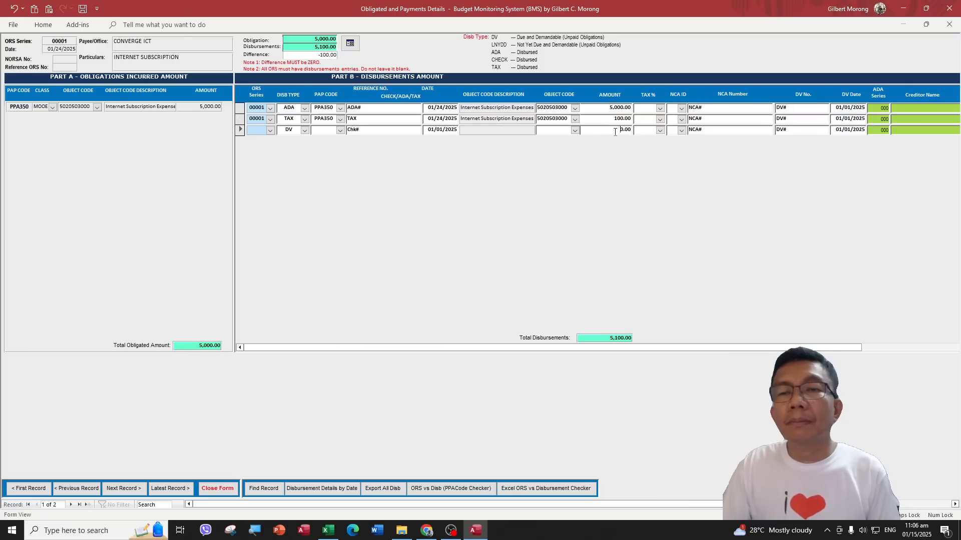
Step: Set the tax row to 2TAX and assign NCA ID 1 to both rows, then go to GLOBE
{"action": "left_click", "coordinate": [626, 123]}
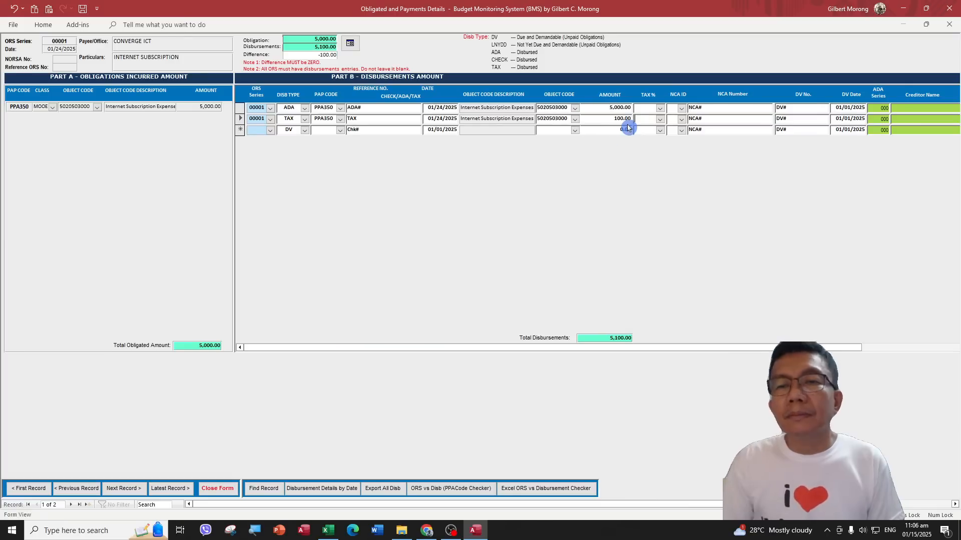
{"action": "left_click", "coordinate": [660, 120]}
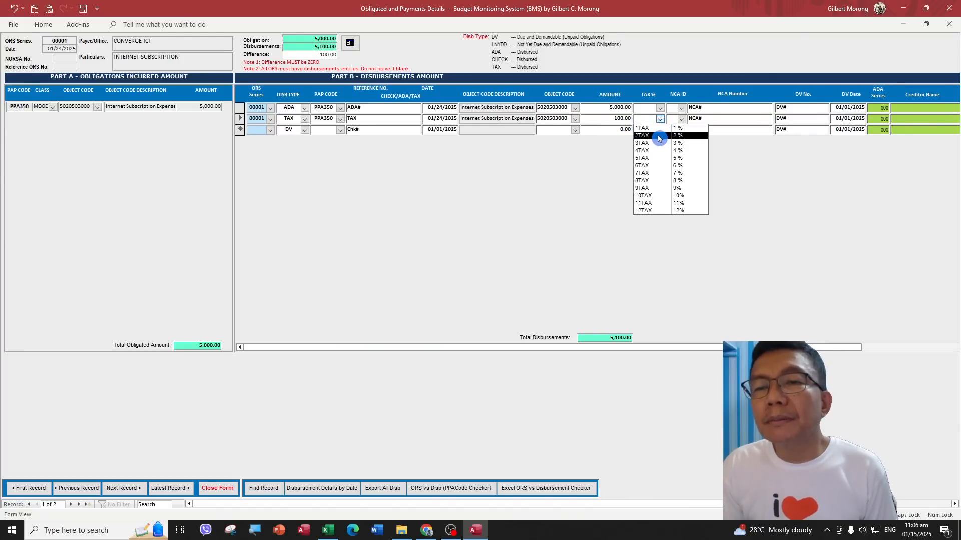
{"action": "left_click", "coordinate": [659, 136]}
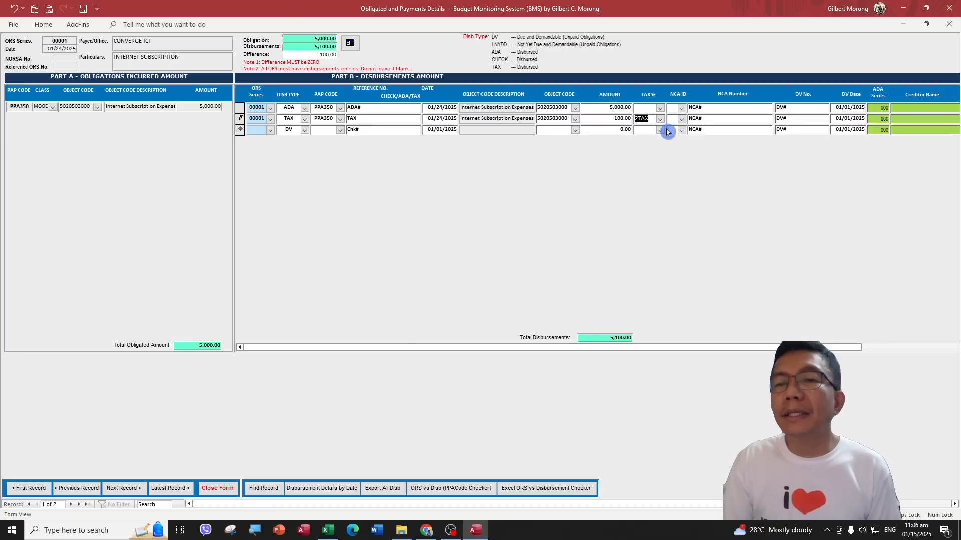
{"action": "left_click", "coordinate": [671, 121]}
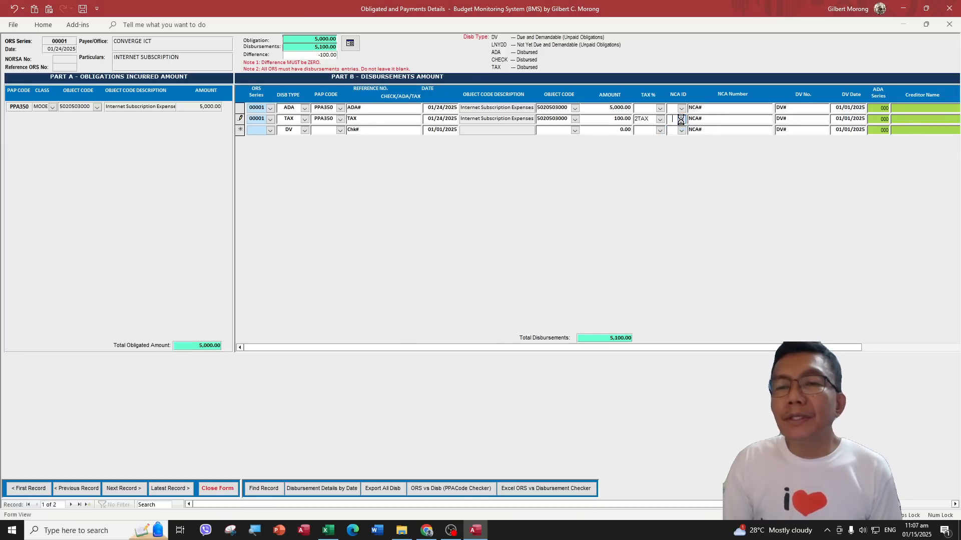
{"action": "left_click", "coordinate": [681, 119]}
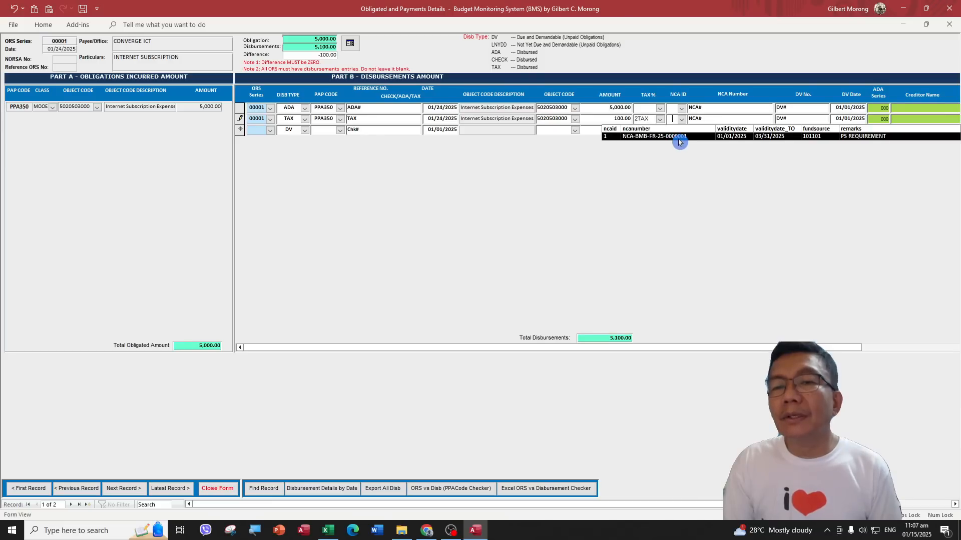
{"action": "left_click", "coordinate": [679, 137]}
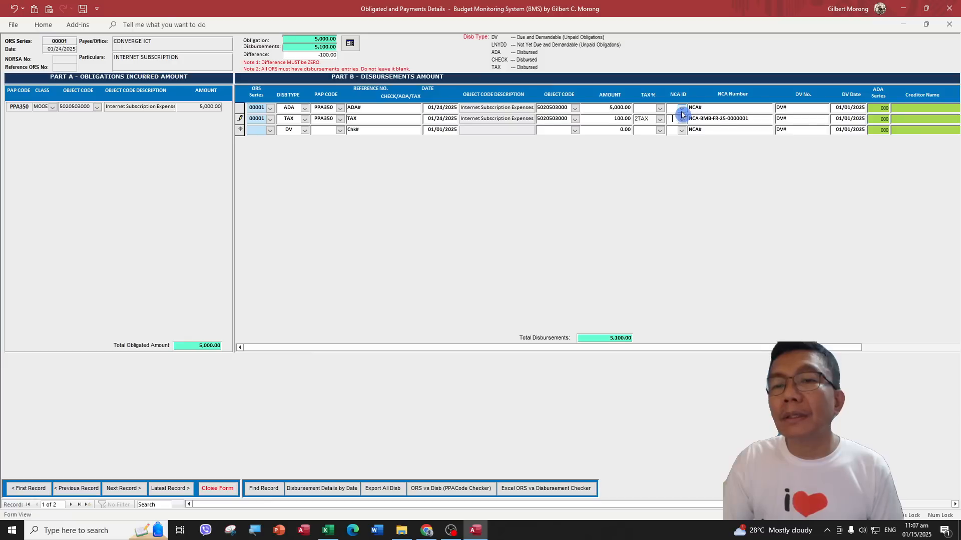
{"action": "left_click", "coordinate": [681, 110]}
{"action": "left_click", "coordinate": [672, 127]}
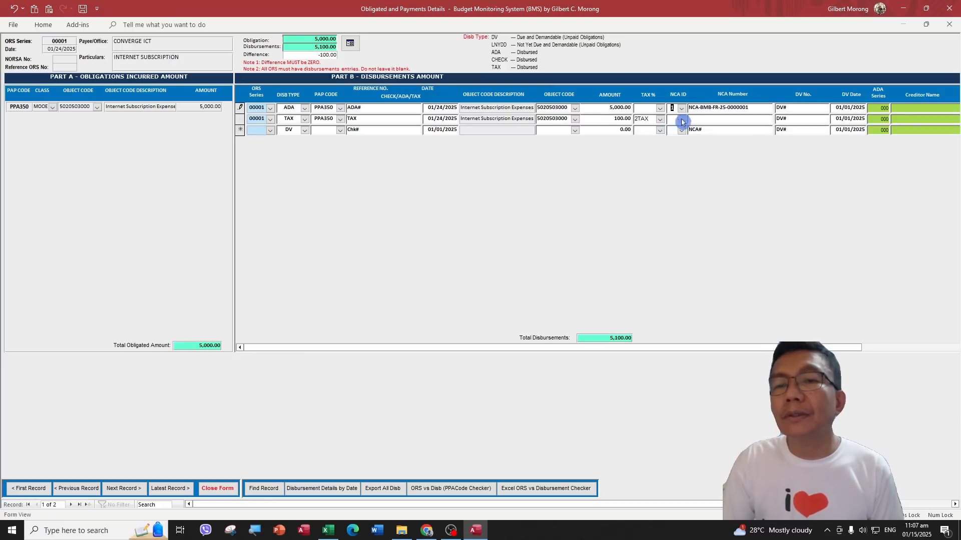
{"action": "left_click", "coordinate": [702, 121]}
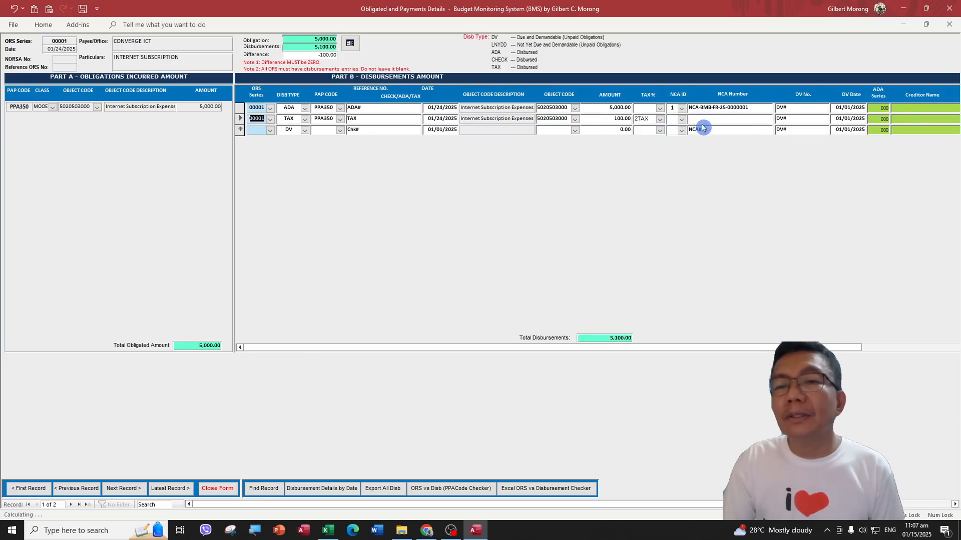
{"action": "left_click", "coordinate": [605, 131]}
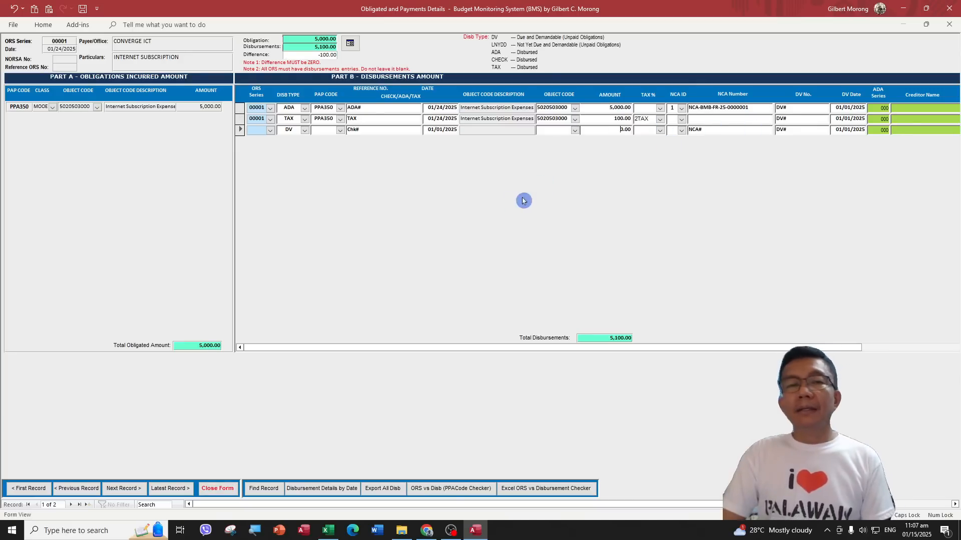
{"action": "left_click", "coordinate": [123, 488]}
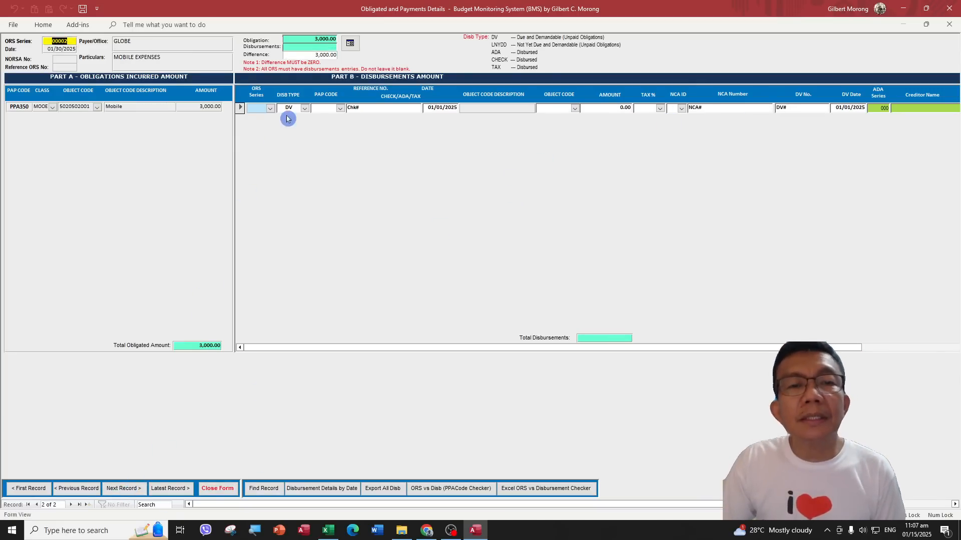
Step: Add two ORS 00002 disbursement rows, one ADA and one TAX
{"action": "left_click", "coordinate": [268, 110]}
{"action": "left_click", "coordinate": [266, 132]}
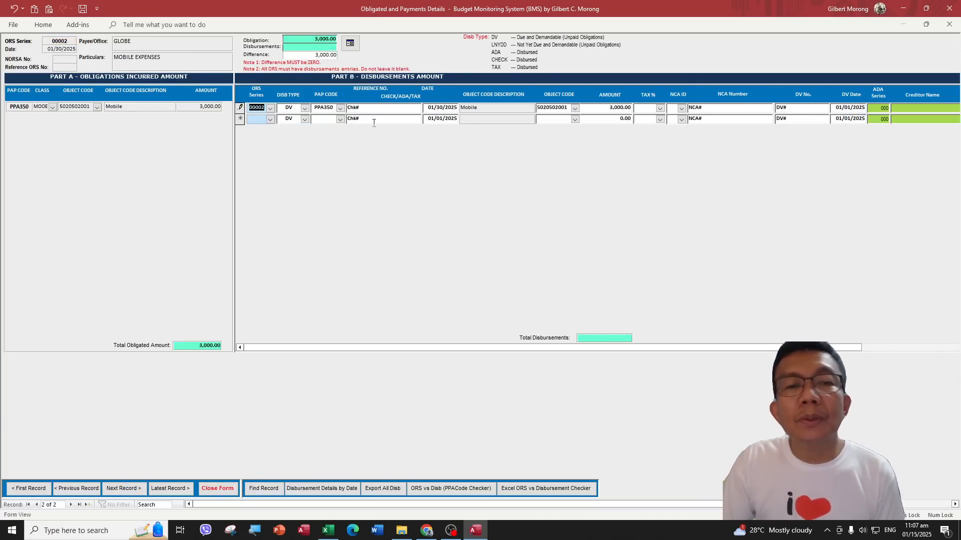
{"action": "left_click", "coordinate": [304, 108]}
{"action": "left_click", "coordinate": [311, 136]}
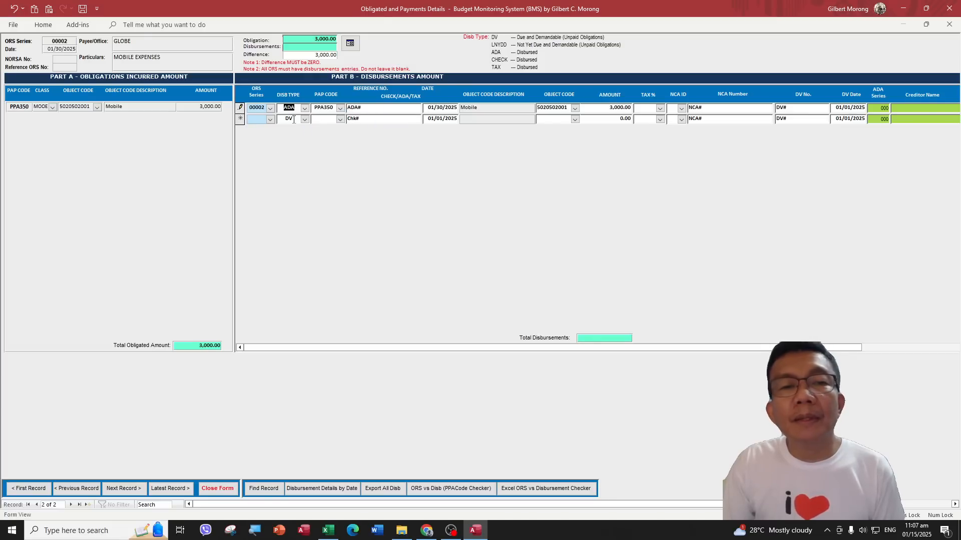
{"action": "left_click", "coordinate": [270, 120]}
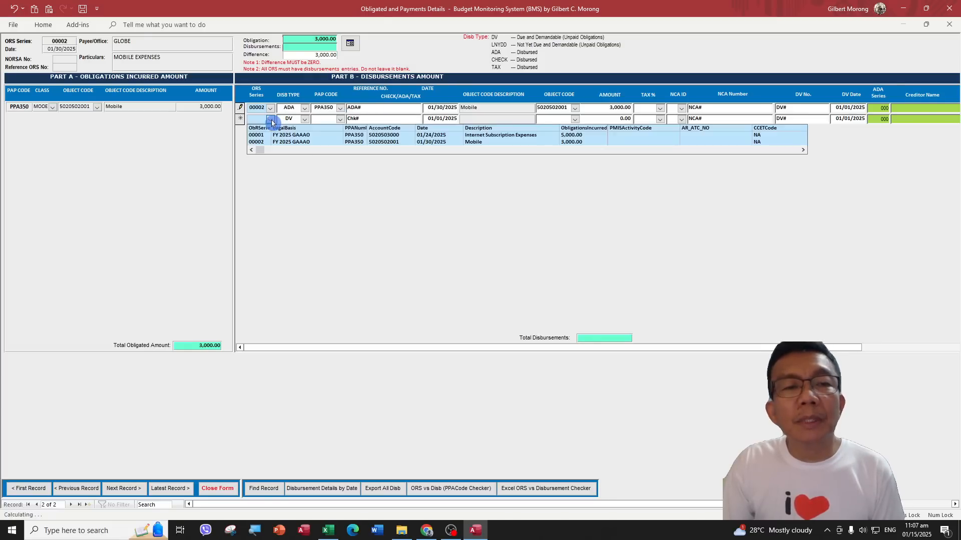
{"action": "left_click", "coordinate": [270, 142]}
{"action": "left_click", "coordinate": [305, 119]}
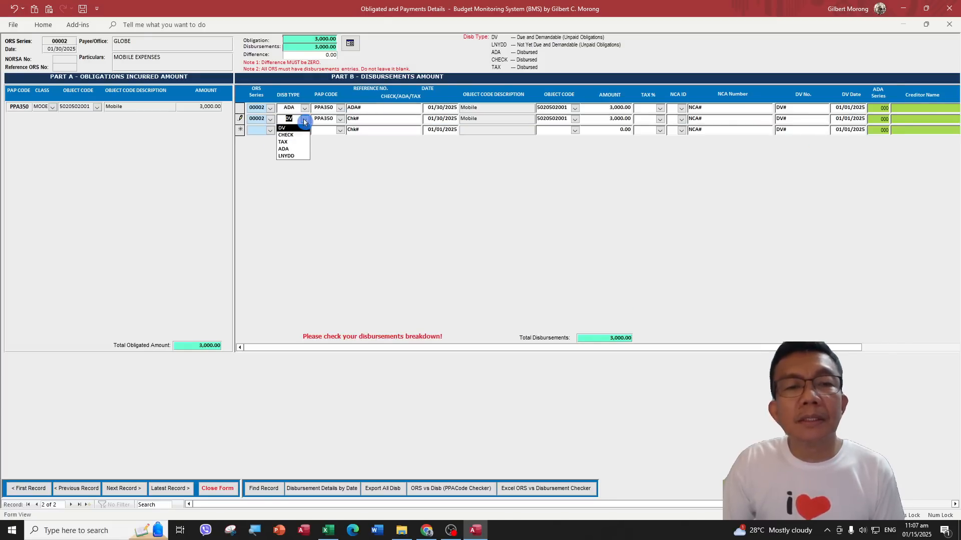
{"action": "left_click", "coordinate": [290, 142]}
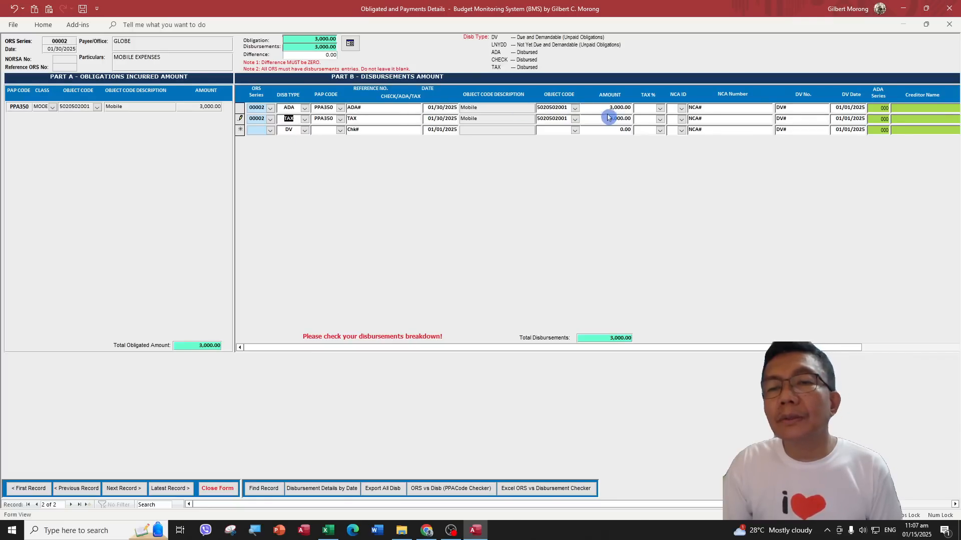
Step: Enter the TAX amount 100.00 and reduce the ADA amount to 2,900.00
{"action": "left_click_drag", "start_coordinate": [607, 118], "coordinate": [664, 118]}
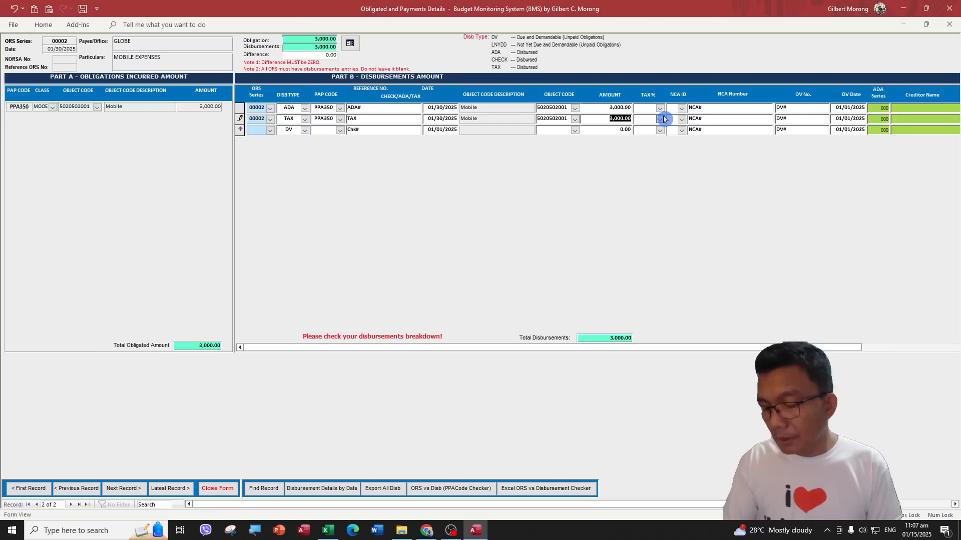
{"action": "type", "text": "90"}
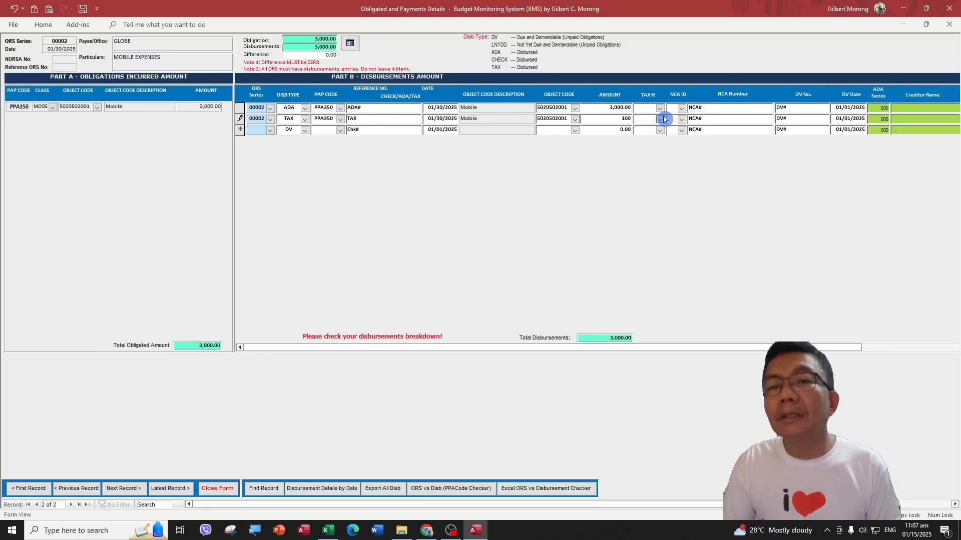
{"action": "key", "text": "Up"}
{"action": "type", "text": "2"}
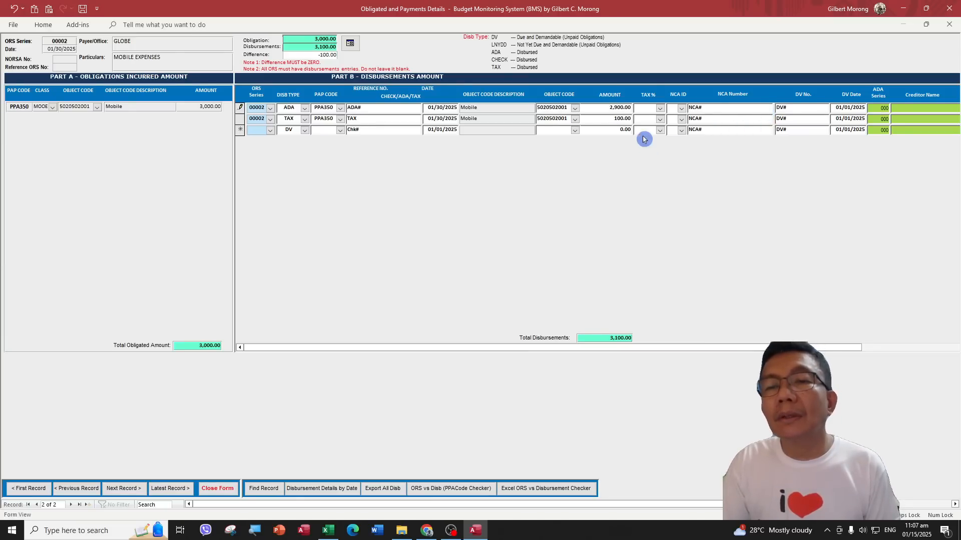
{"action": "left_click", "coordinate": [616, 131]}
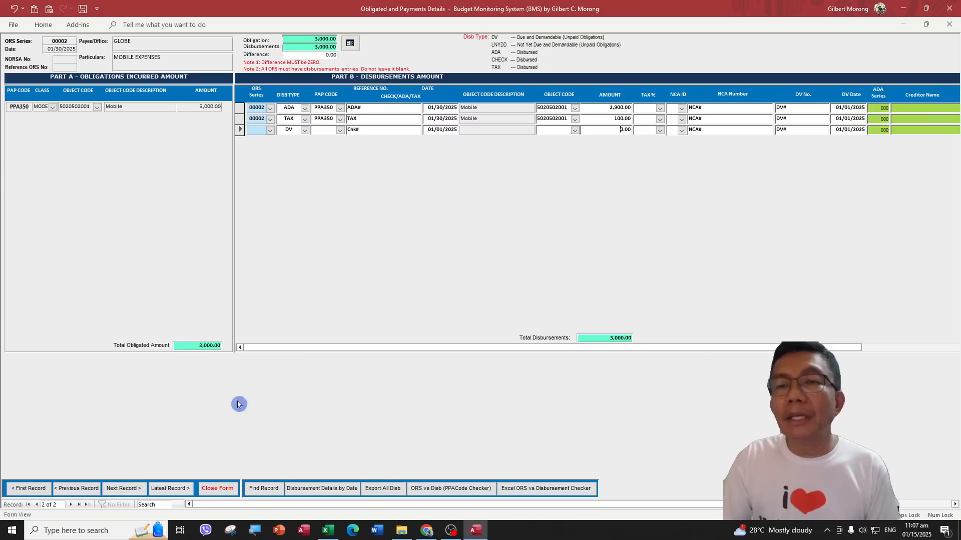
Step: Change CONVERGE ICT's ADA amount to 4,900.00
{"action": "left_click", "coordinate": [76, 488]}
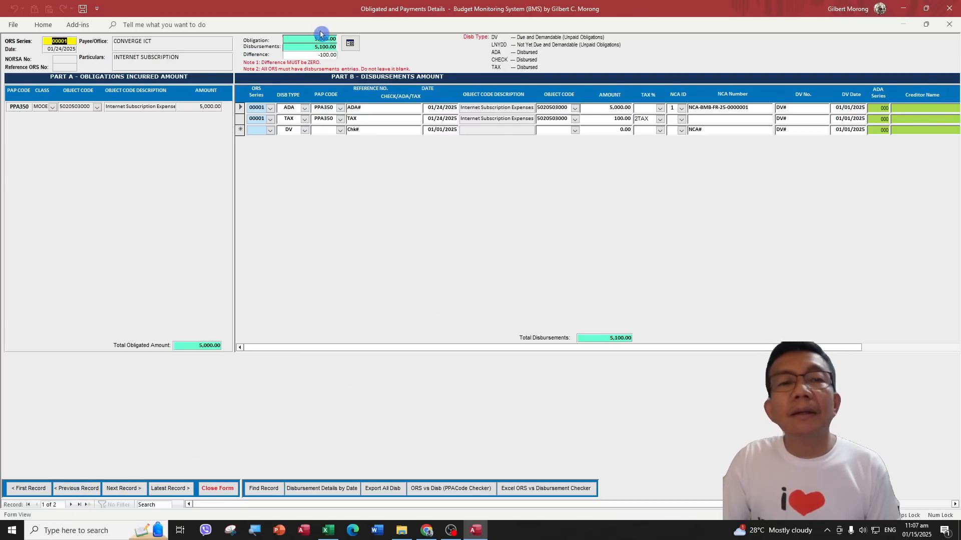
{"action": "left_click", "coordinate": [620, 108]}
{"action": "type", "text": "4,900"}
{"action": "key", "text": "Return"}
{"action": "left_click", "coordinate": [621, 129]}
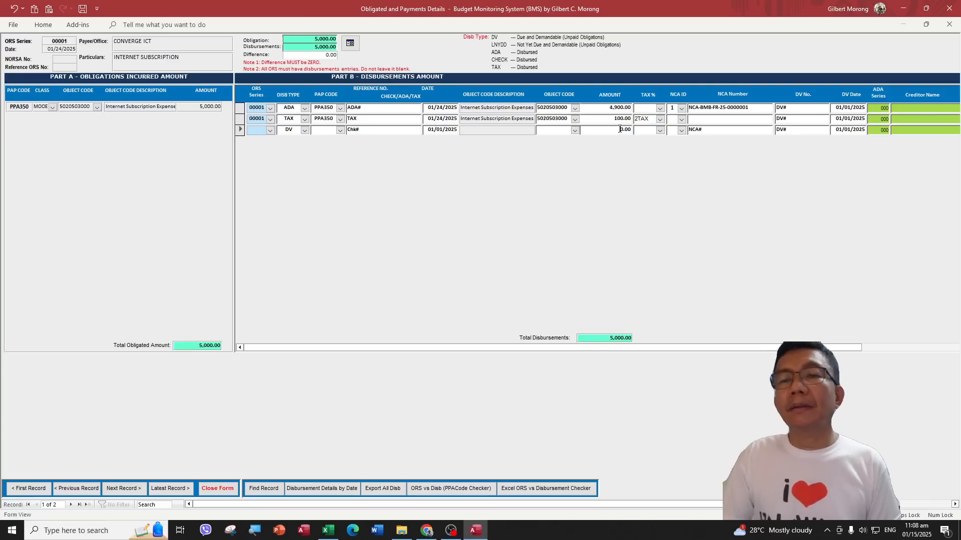
Step: Set GLOBE's TAX row to 2TAX with an amount of 90.00
{"action": "left_click", "coordinate": [122, 488]}
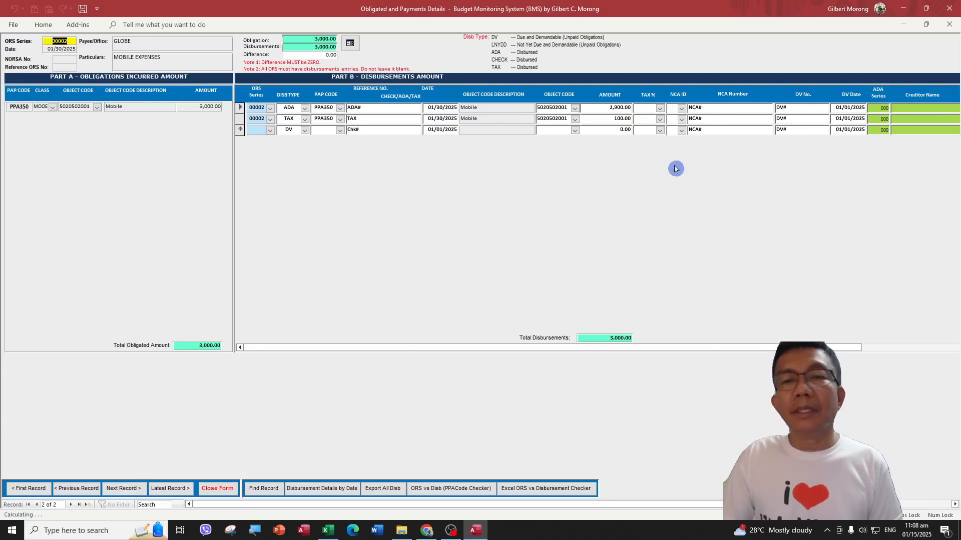
{"action": "left_click", "coordinate": [660, 119]}
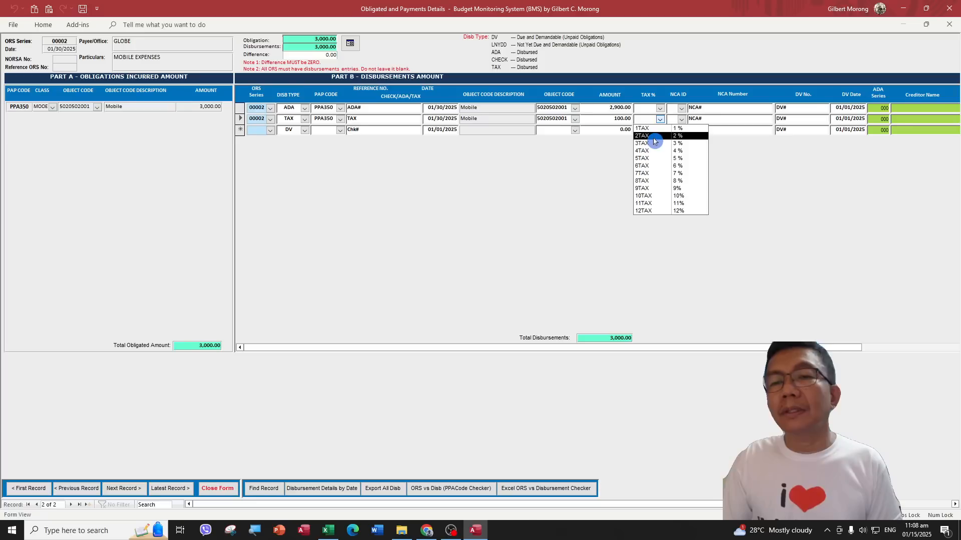
{"action": "left_click", "coordinate": [652, 134]}
{"action": "left_click", "coordinate": [639, 109]}
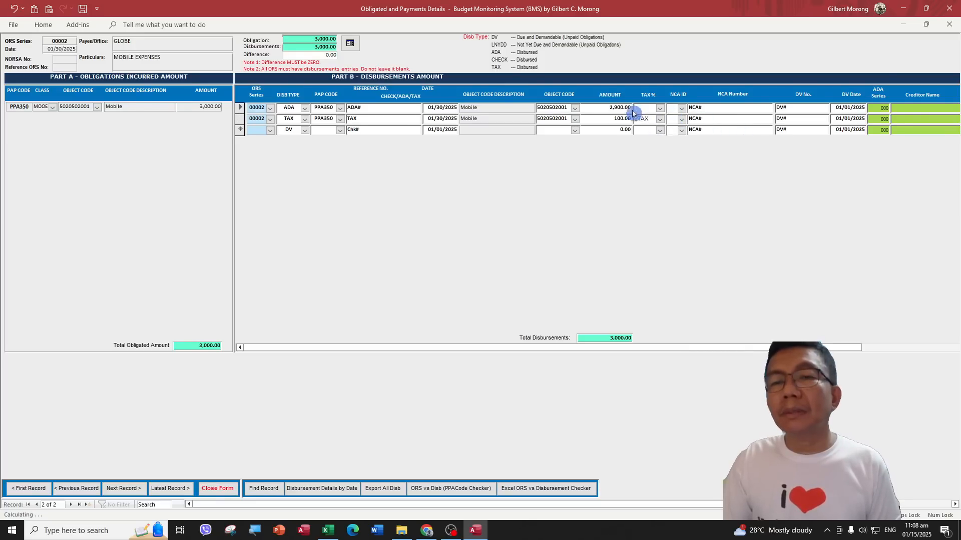
{"action": "left_click", "coordinate": [602, 120]}
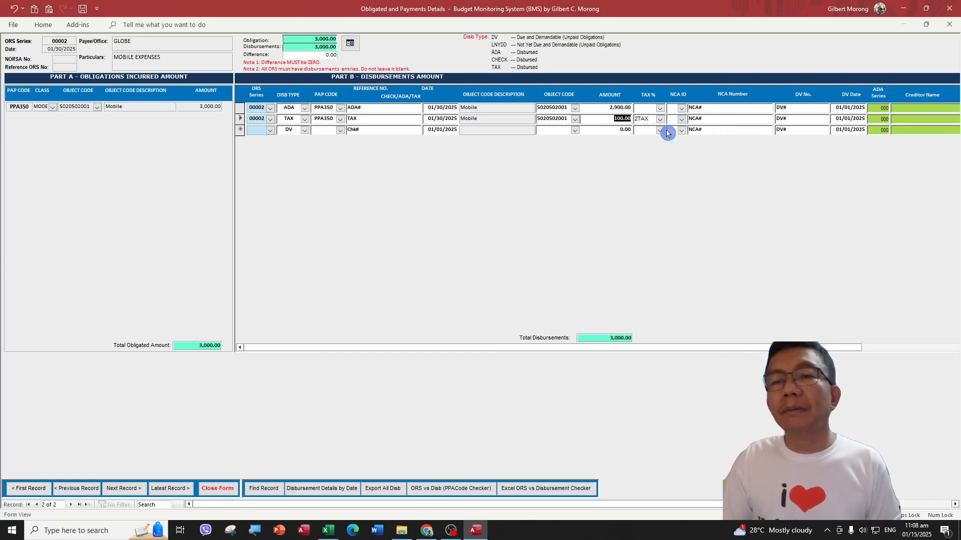
{"action": "type", "text": "9"}
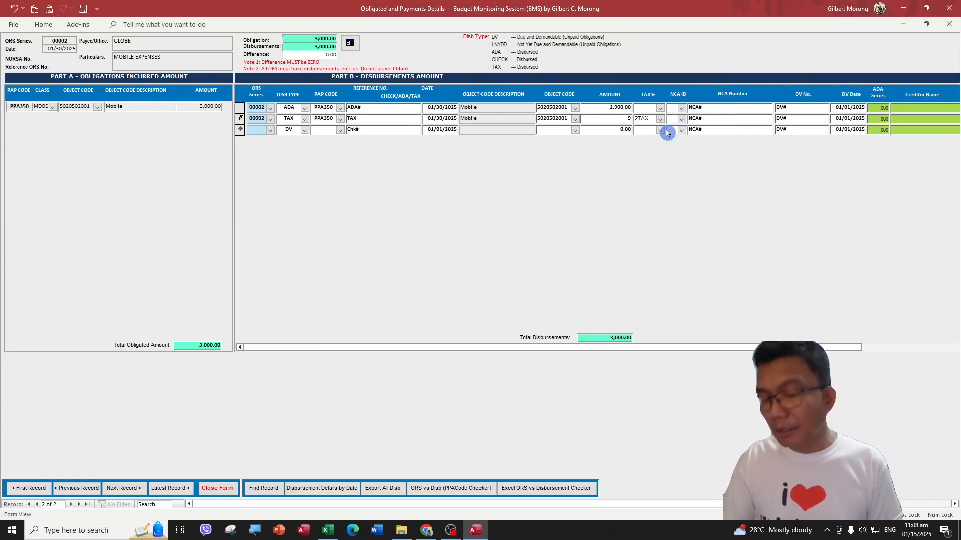
{"action": "type", "text": "0"}
{"action": "key", "text": "Tab"}
{"action": "left_click", "coordinate": [609, 110]}
{"action": "left_click", "coordinate": [607, 120]}
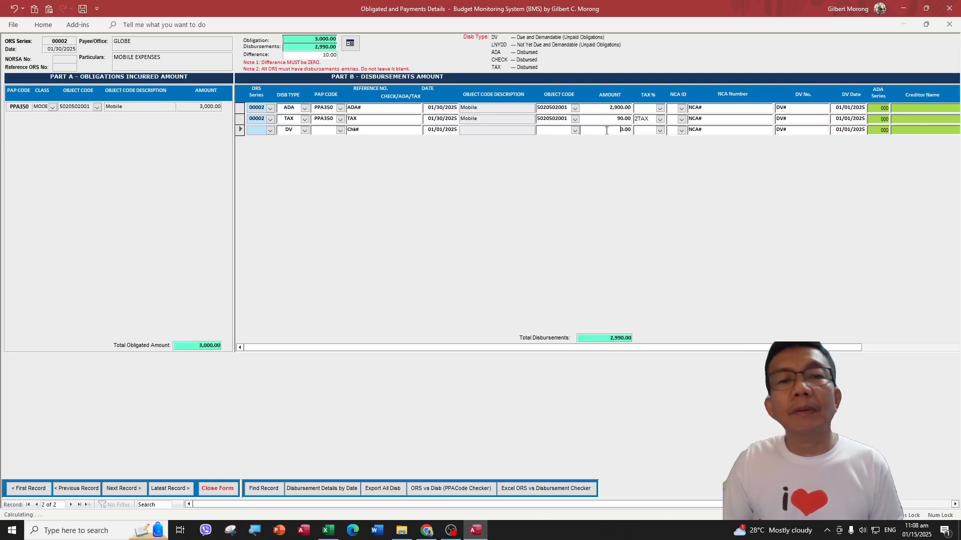
Step: Set GLOBE's ADA amount to 2,910.00 with NCA ID 1, then return to ORS 00001
{"action": "left_click_drag", "start_coordinate": [607, 107], "coordinate": [713, 110]}
{"action": "type", "text": "2"}
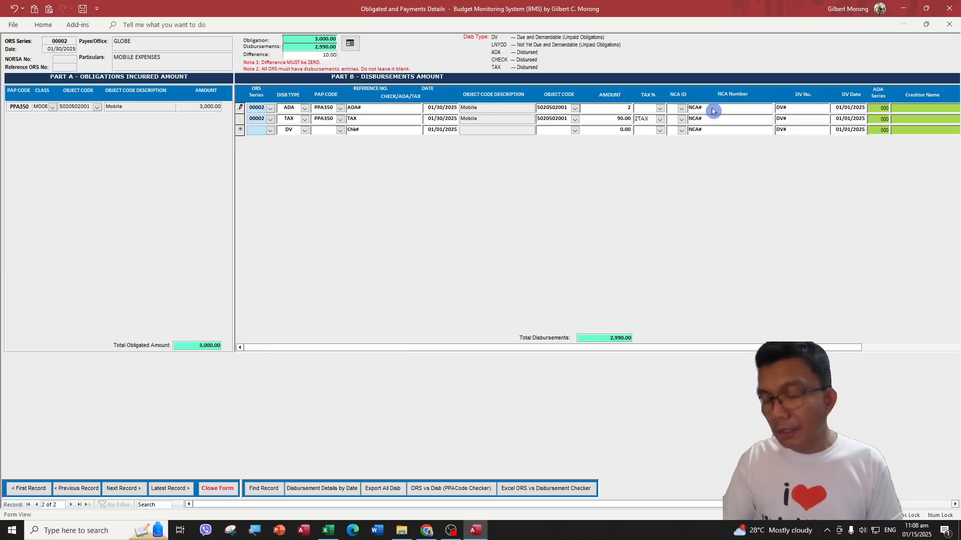
{"action": "type", "text": ",910"}
{"action": "key", "text": "Return"}
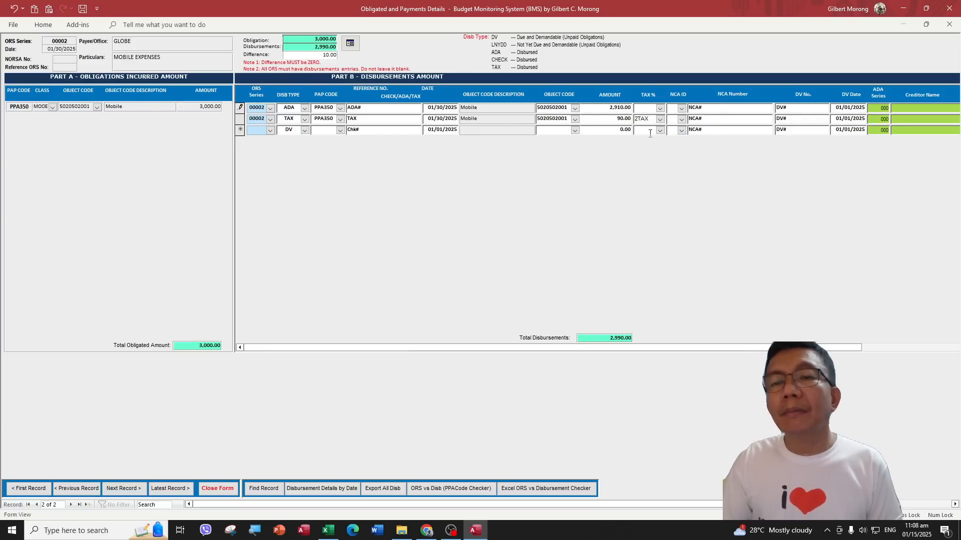
{"action": "left_click", "coordinate": [650, 132]}
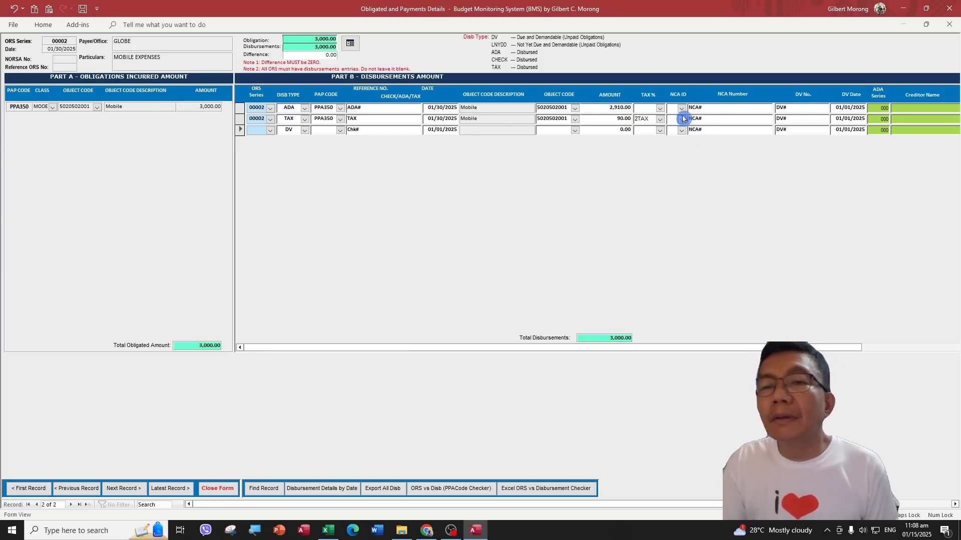
{"action": "left_click", "coordinate": [682, 109]}
{"action": "left_click", "coordinate": [667, 125]}
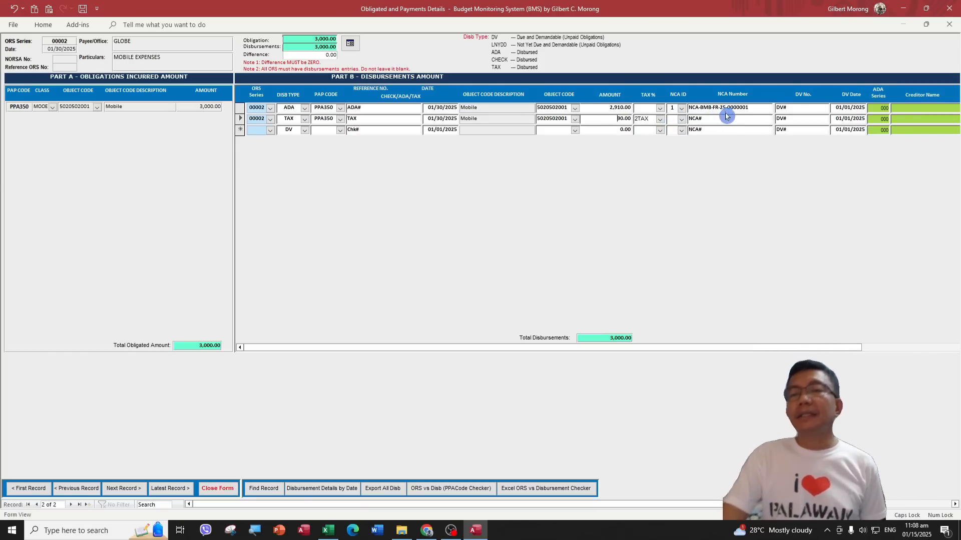
{"action": "left_click", "coordinate": [78, 489]}
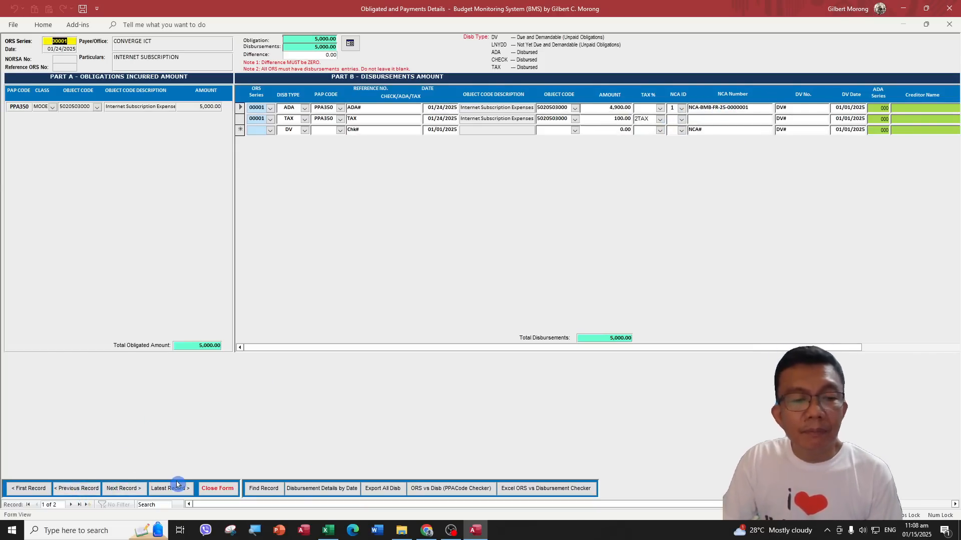
Step: Go back to the CONVERGE ICT obligation and scroll its disbursement lines into view
{"action": "left_click", "coordinate": [122, 489]}
{"action": "left_click", "coordinate": [80, 489]}
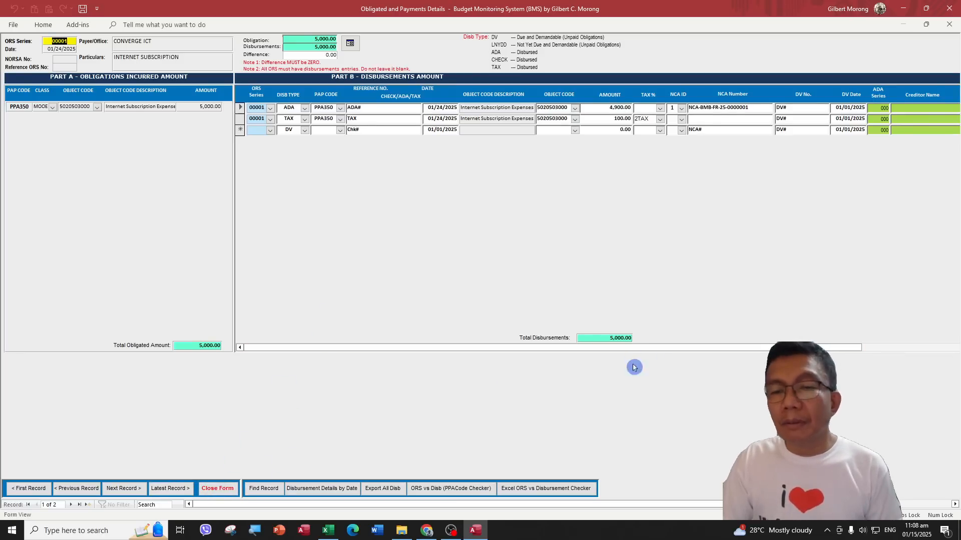
{"action": "left_click", "coordinate": [658, 351]}
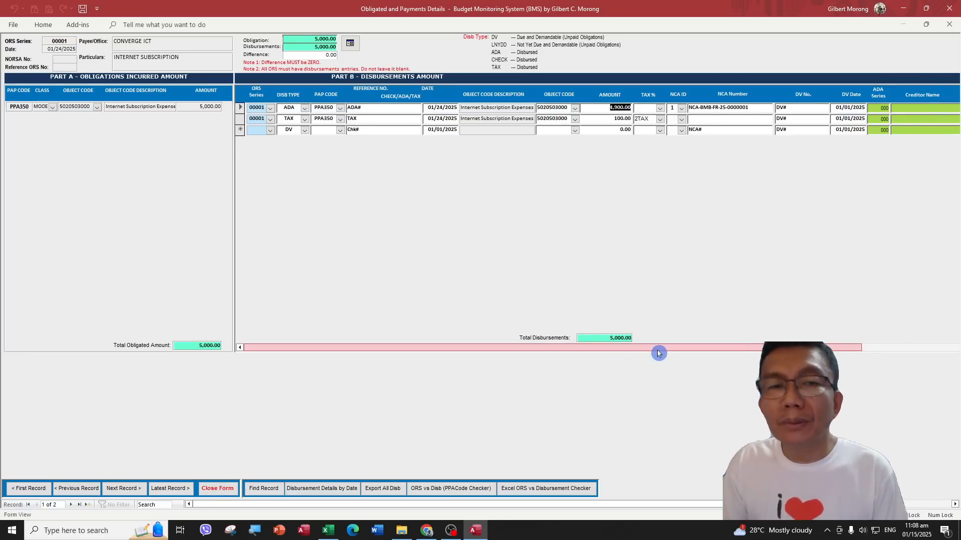
{"action": "left_click", "coordinate": [30, 489]}
{"action": "left_click_drag", "start_coordinate": [624, 347], "coordinate": [885, 343]}
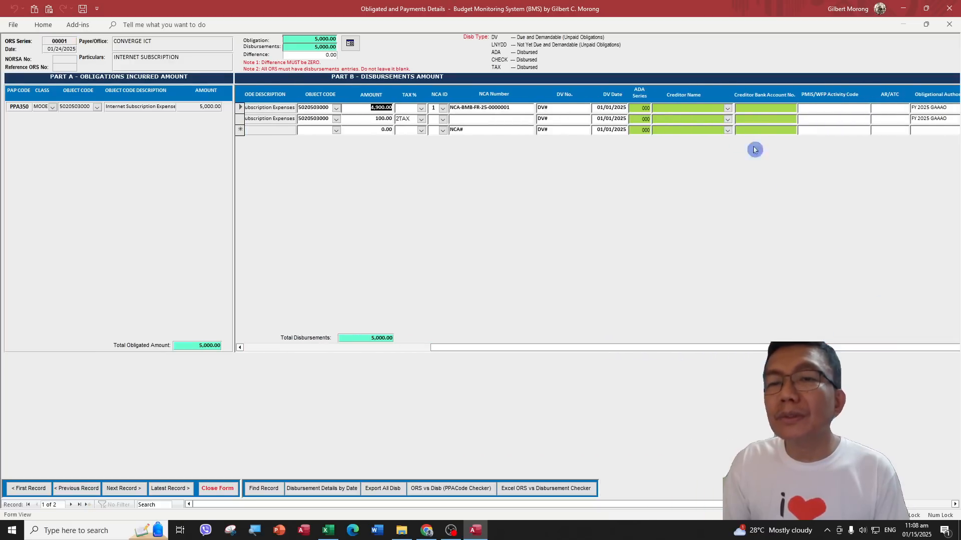
{"action": "left_click", "coordinate": [743, 100]}
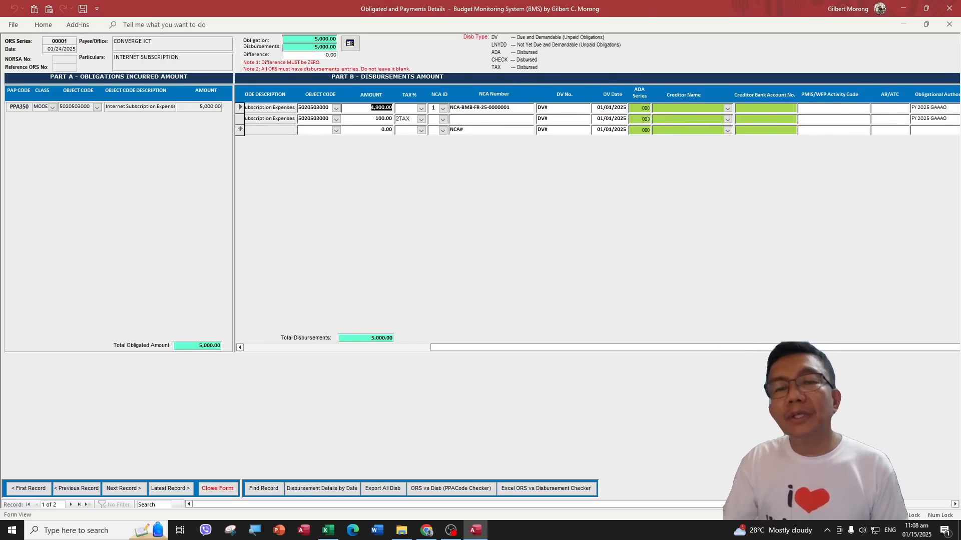
Step: Leave the first line's creditor name unselected, then close the obligations and payments details form
{"action": "left_click", "coordinate": [638, 111]}
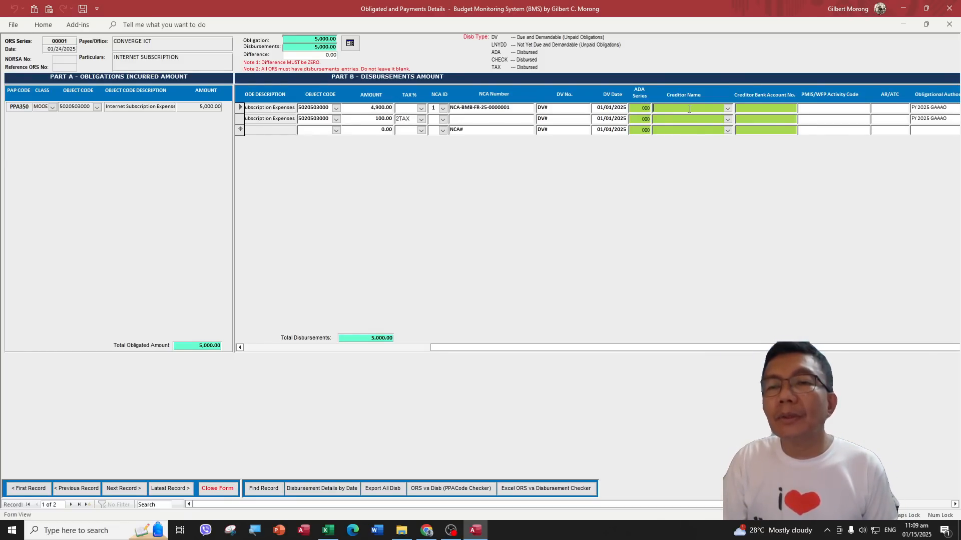
{"action": "left_click", "coordinate": [725, 109]}
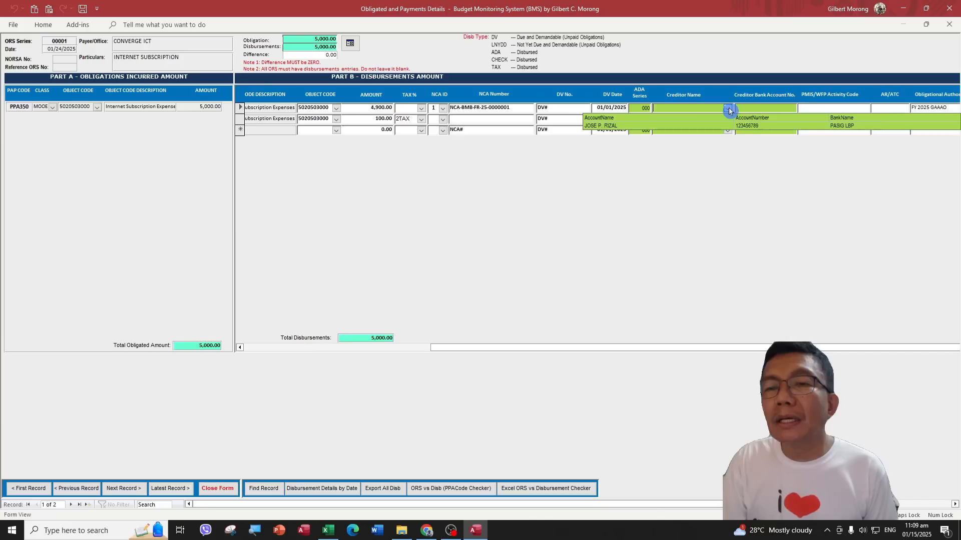
{"action": "left_click", "coordinate": [565, 108]}
{"action": "left_click", "coordinate": [697, 118]}
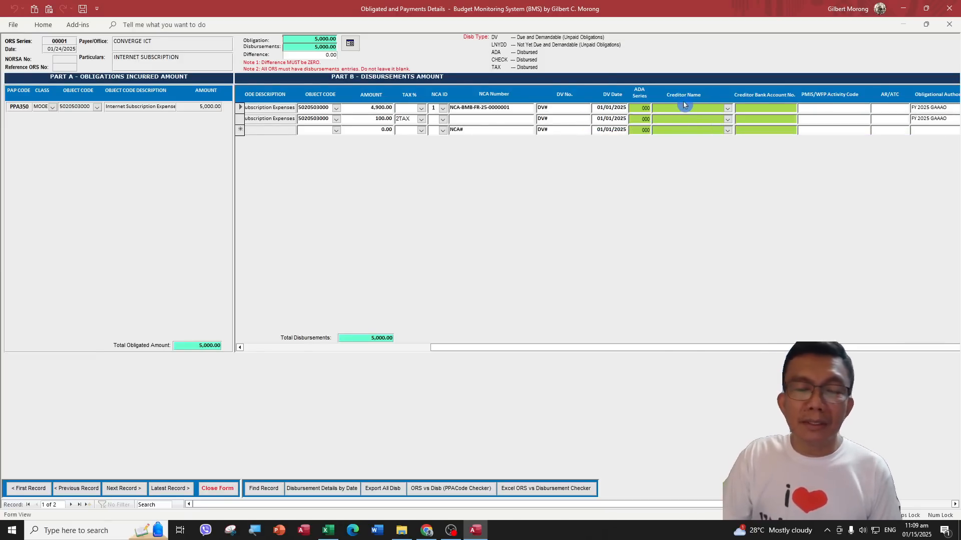
{"action": "left_click", "coordinate": [221, 489]}
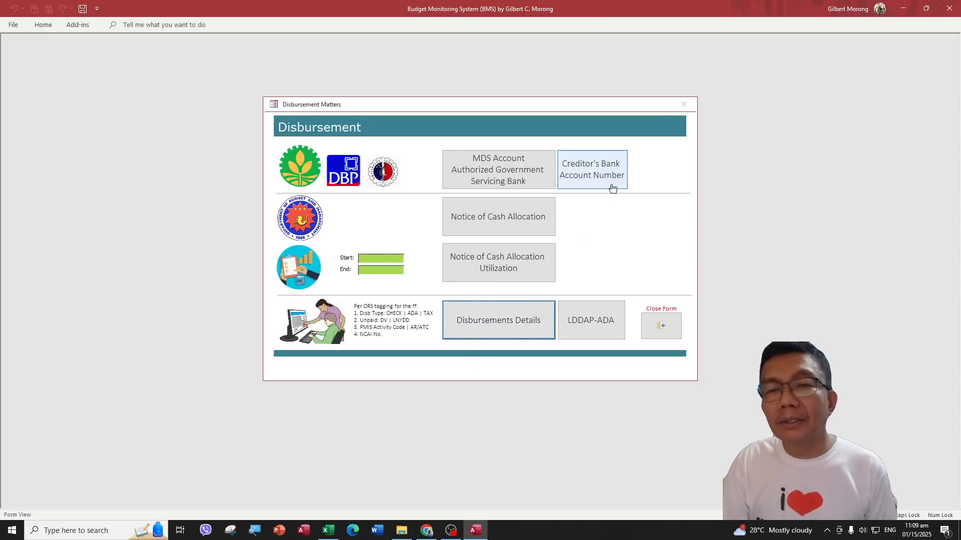
Step: In the creditor bank account list, start a record with ID 1234568 named CONVERGE ICT
{"action": "left_click", "coordinate": [597, 178]}
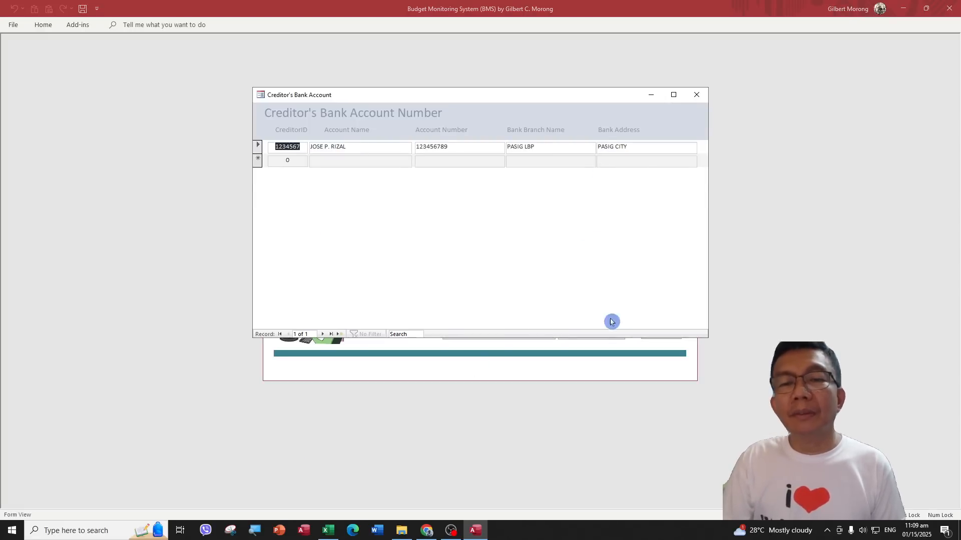
{"action": "left_click", "coordinate": [695, 94]}
{"action": "left_click", "coordinate": [606, 173]}
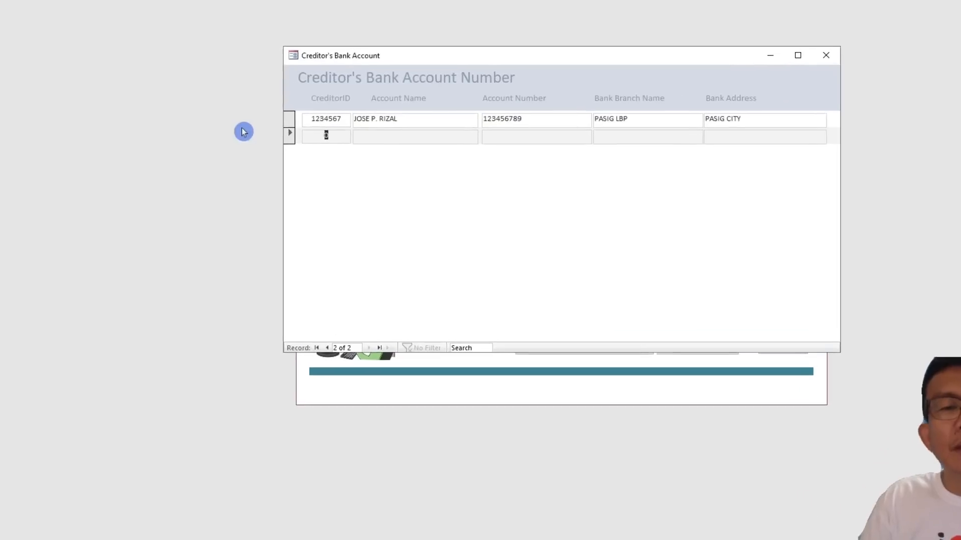
{"action": "type", "text": "1234568"}
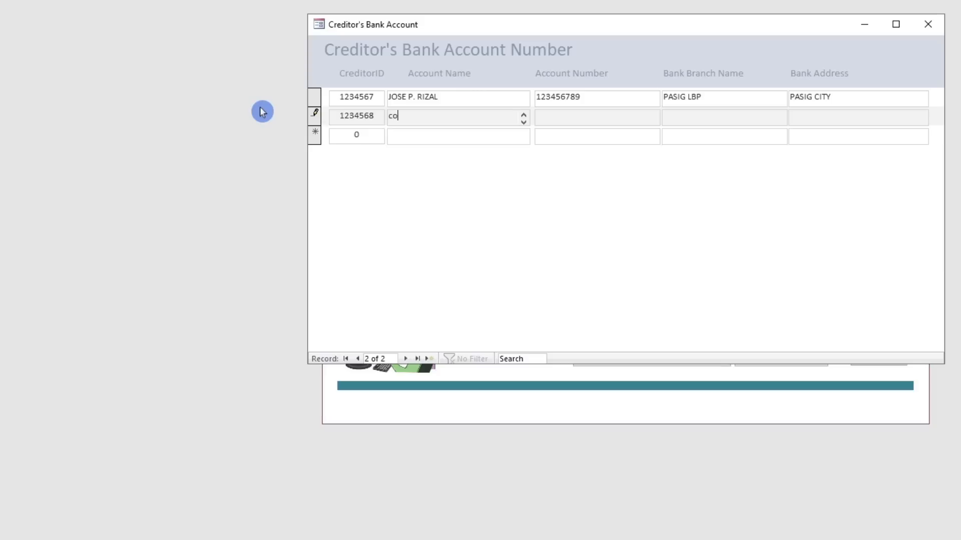
{"action": "type", "text": "cON"}
{"action": "type", "text": "VERGE ICT"}
{"action": "key", "text": "Tab"}
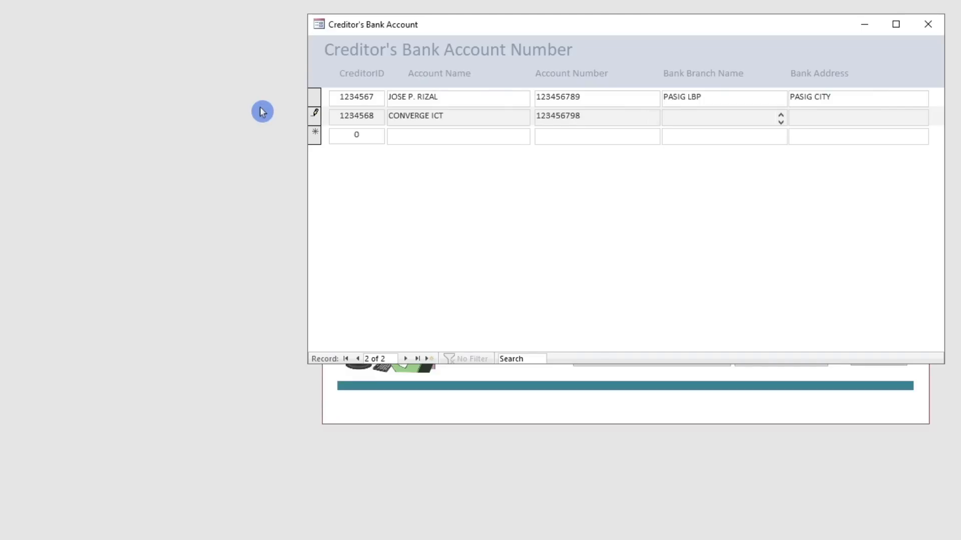
Step: Set CONVERGE ICT's bank branch and bank address to BOAC and save the record
{"action": "type", "text": "oa"}
{"action": "key", "text": "BackSpace"}
{"action": "key", "text": "BackSpace"}
{"action": "key", "text": "BackSpace"}
{"action": "type", "text": "BOA"}
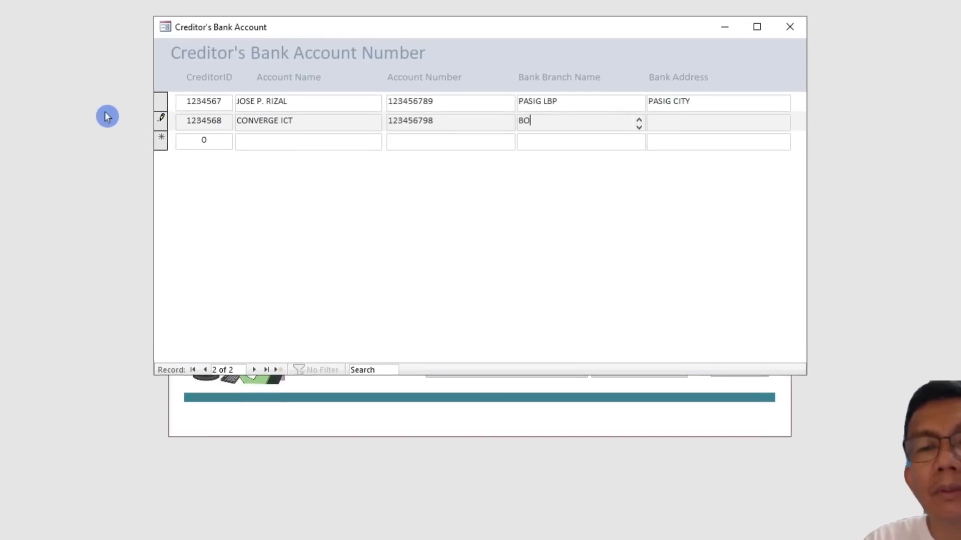
{"action": "type", "text": "C"}
{"action": "key", "text": "Tab"}
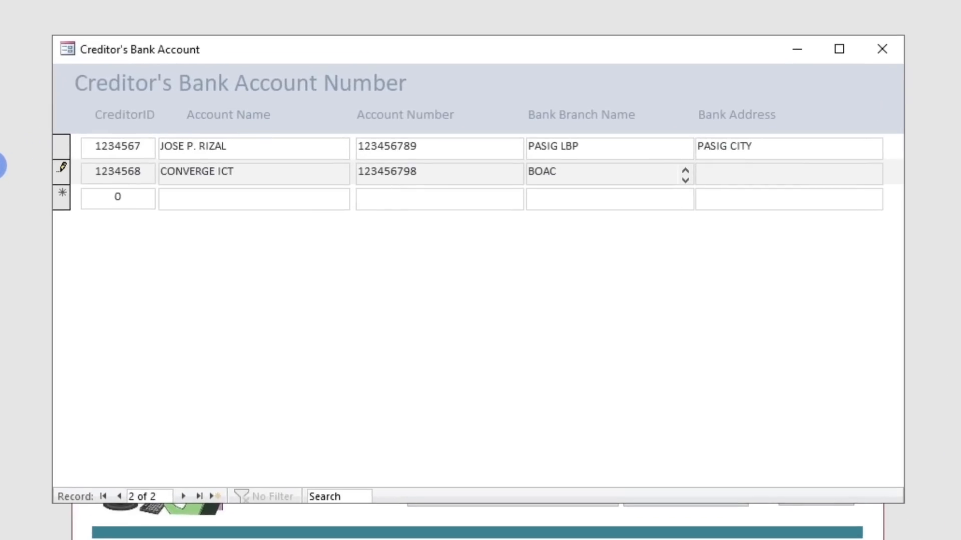
{"action": "type", "text": "BOA"}
{"action": "key", "text": "Tab"}
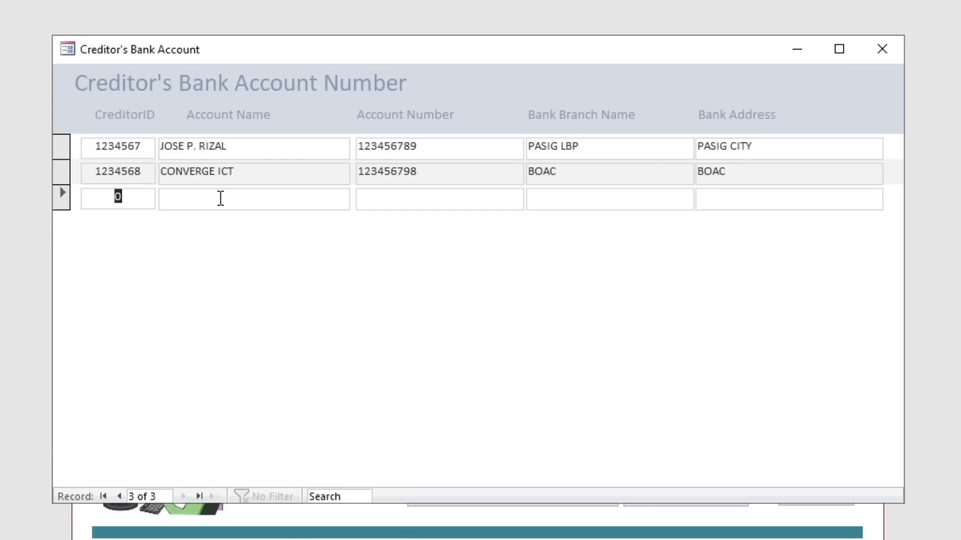
Step: Add creditor 1345687 named GLOBE with account number 987654321
{"action": "type", "text": "13"}
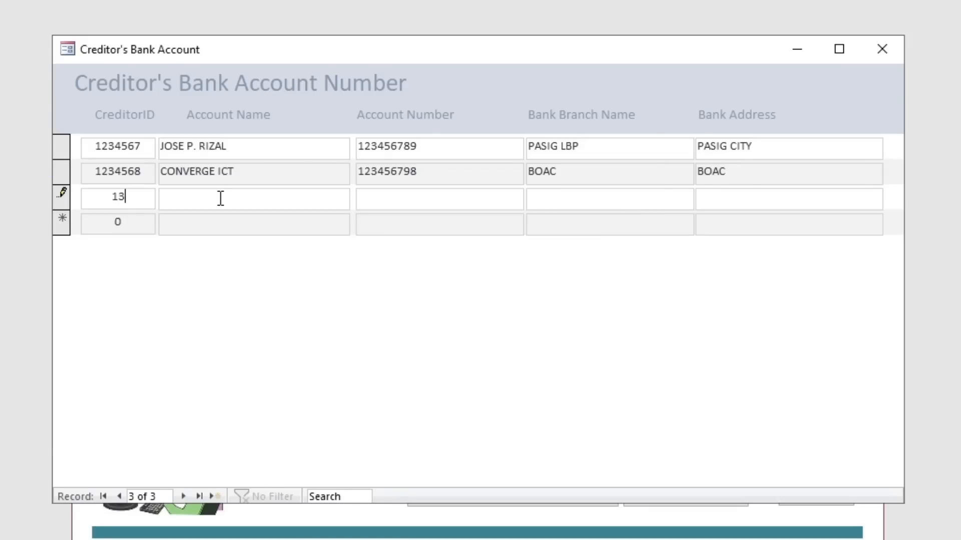
{"action": "type", "text": "45687"}
{"action": "left_click", "coordinate": [221, 198]}
{"action": "type", "text": "GLOBE"}
{"action": "key", "text": "Tab"}
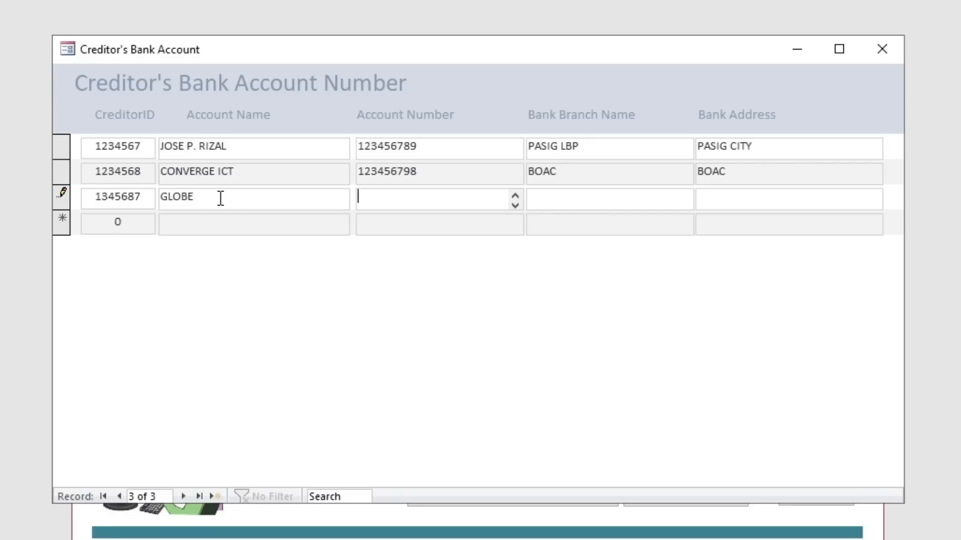
{"action": "type", "text": "987654321"}
{"action": "key", "text": "Tab"}
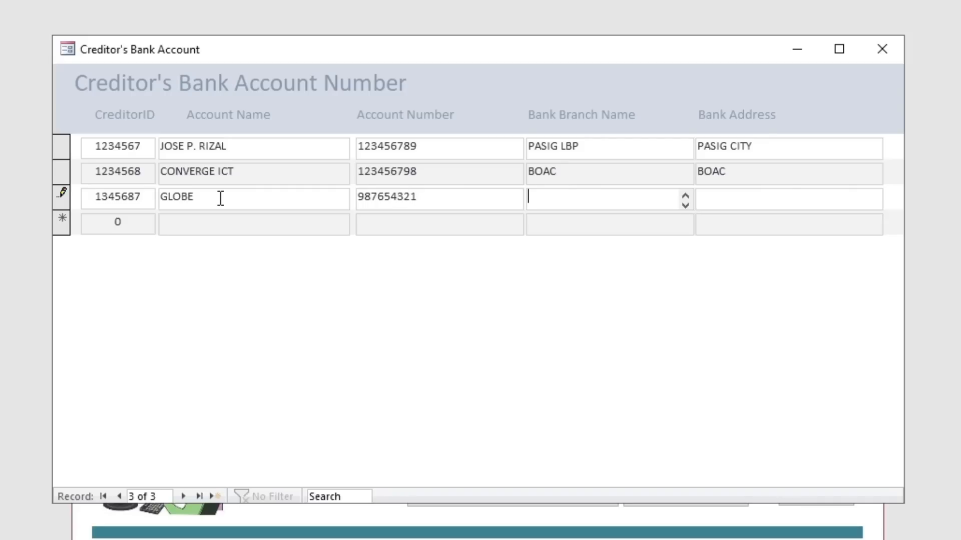
Step: Set GLOBE's bank branch and address to GASAN, save it, and close the creditor list
{"action": "type", "text": "BOAC"}
{"action": "key", "text": "Tab"}
{"action": "type", "text": "BOA"}
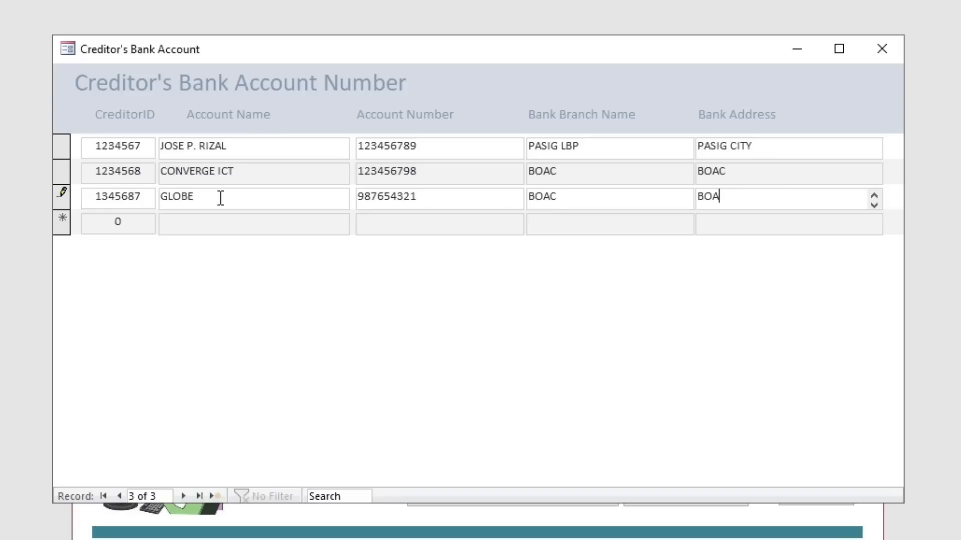
{"action": "key", "text": "BackSpace"}
{"action": "key", "text": "BackSpace"}
{"action": "double_click", "coordinate": [633, 187]}
{"action": "type", "text": "GASAN"}
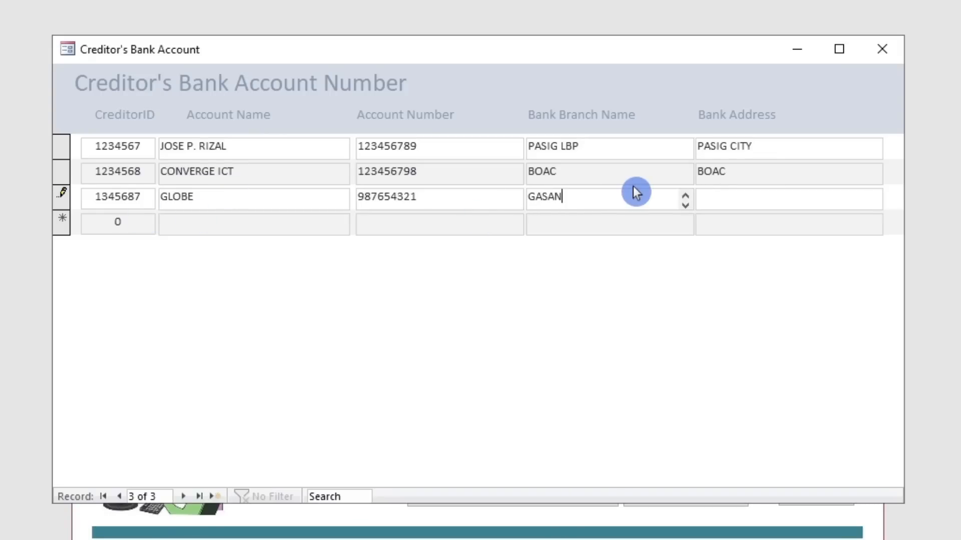
{"action": "key", "text": "Tab"}
{"action": "type", "text": "GASAN"}
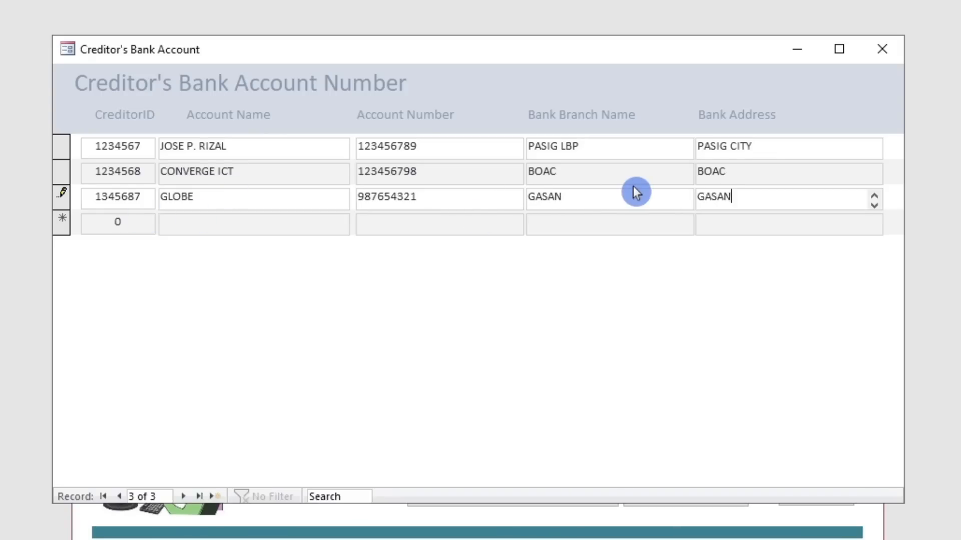
{"action": "key", "text": "Tab"}
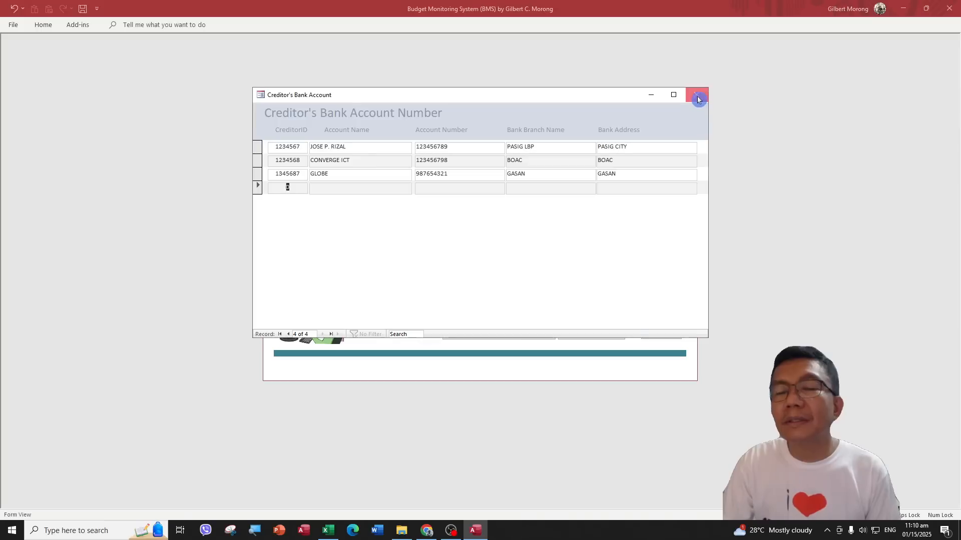
{"action": "left_click", "coordinate": [882, 49]}
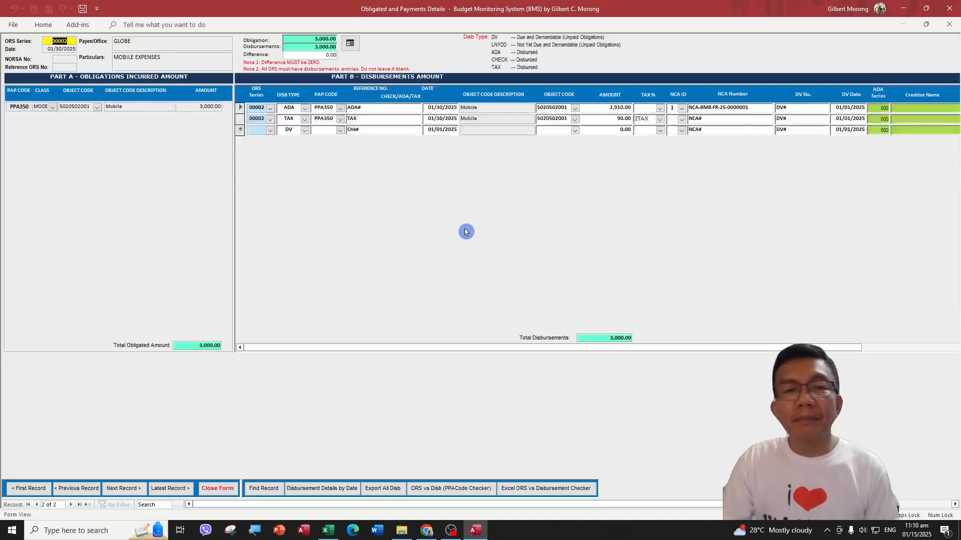
Step: Return to the CONVERGE ICT obligation and set its first disbursement line's ADA series to 001
{"action": "left_click", "coordinate": [76, 488]}
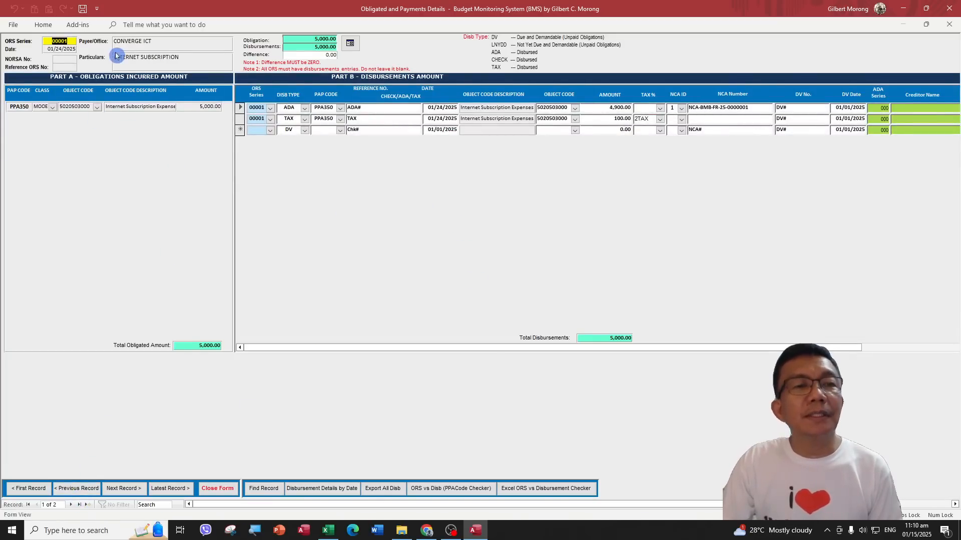
{"action": "left_click", "coordinate": [217, 49]}
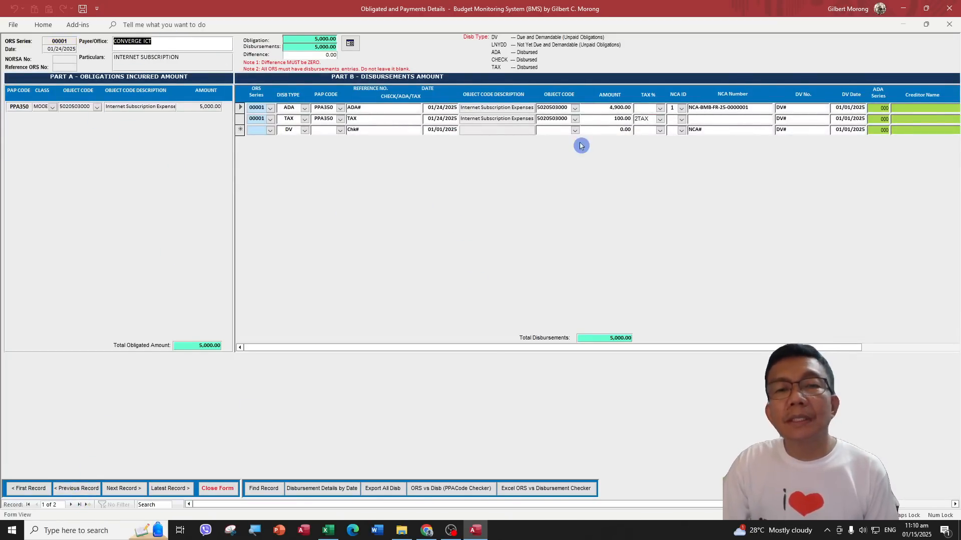
{"action": "left_click_drag", "start_coordinate": [651, 352], "coordinate": [789, 337]}
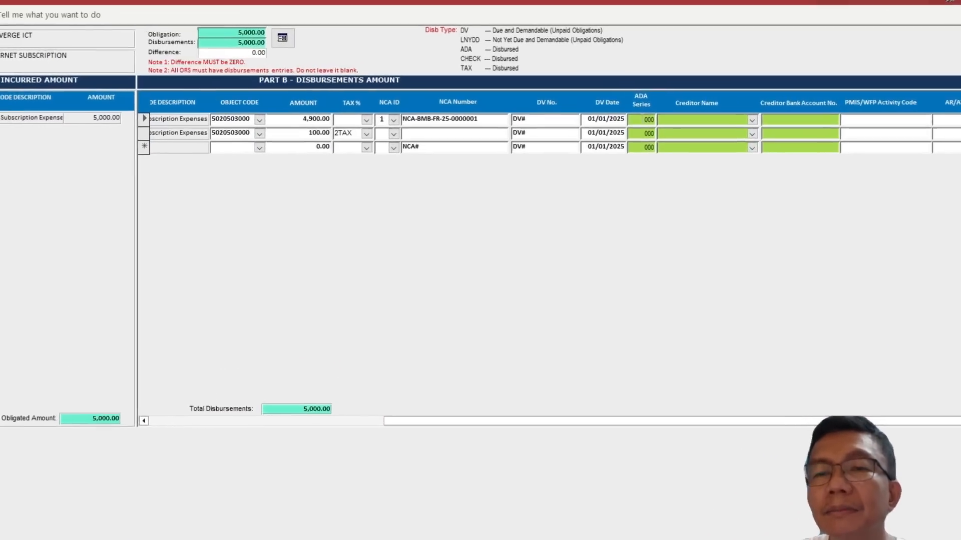
{"action": "left_click_drag", "start_coordinate": [643, 119], "coordinate": [689, 118]}
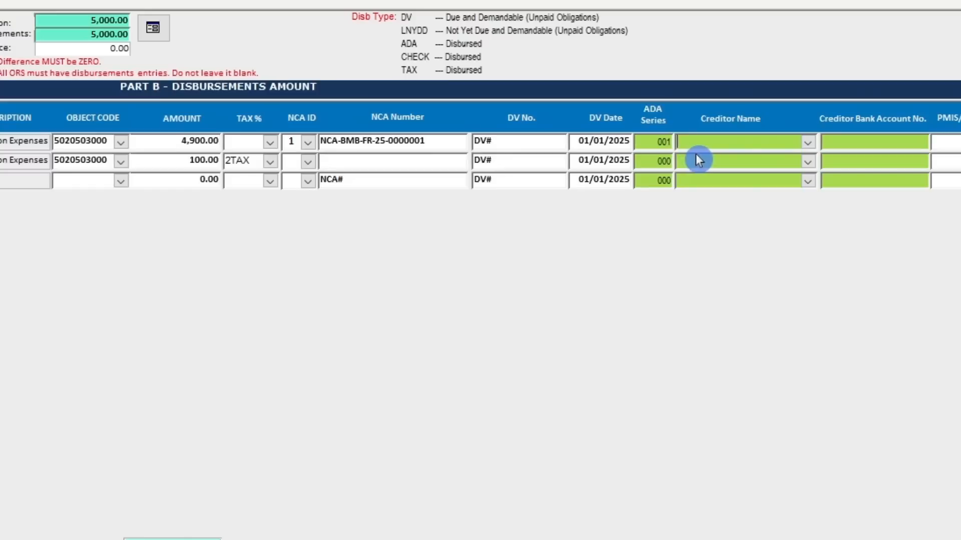
Step: Assign CONVERGE ICT as creditor on both lines, give line 2 ADA series 001, and close the form
{"action": "left_click", "coordinate": [809, 144]}
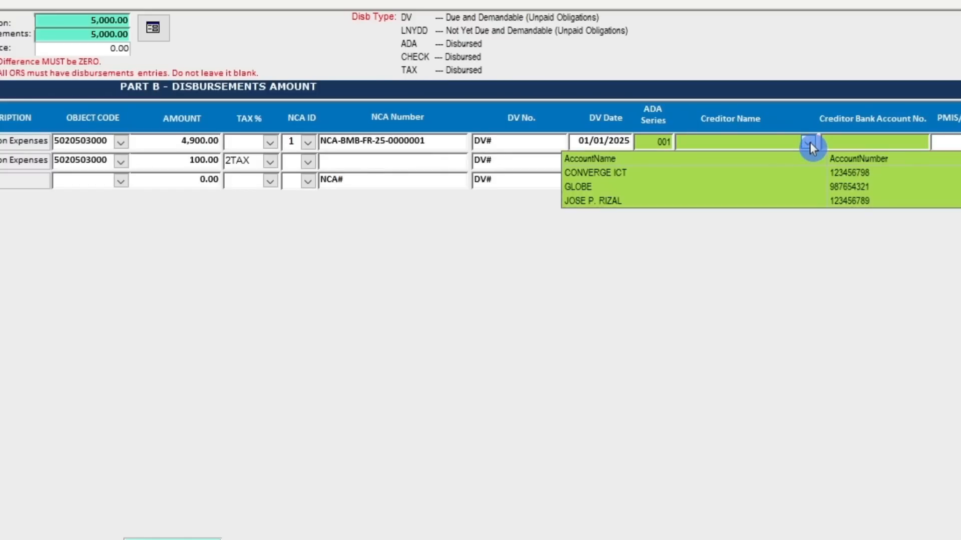
{"action": "left_click", "coordinate": [675, 173]}
{"action": "left_click", "coordinate": [674, 167]}
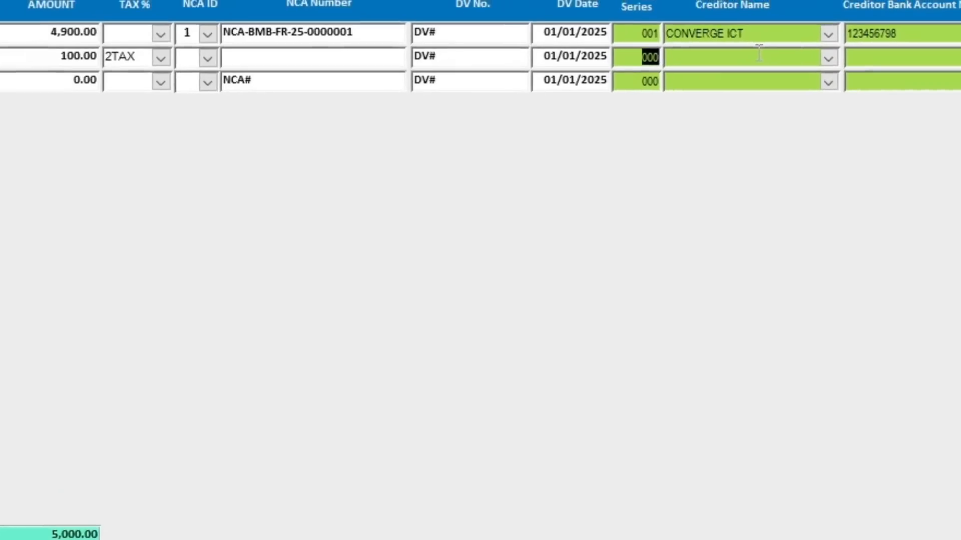
{"action": "type", "text": "0"}
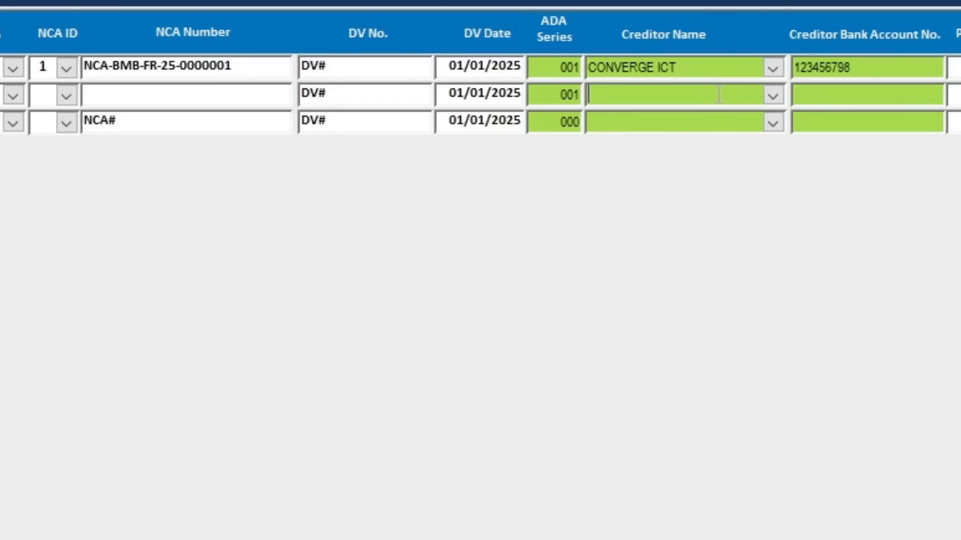
{"action": "left_click", "coordinate": [776, 98]}
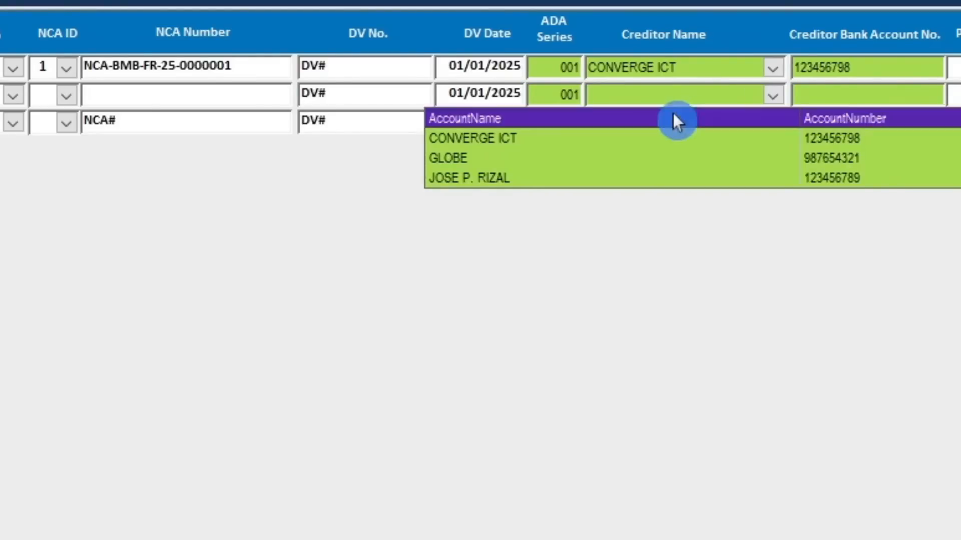
{"action": "left_click", "coordinate": [658, 138]}
{"action": "left_click", "coordinate": [670, 66]}
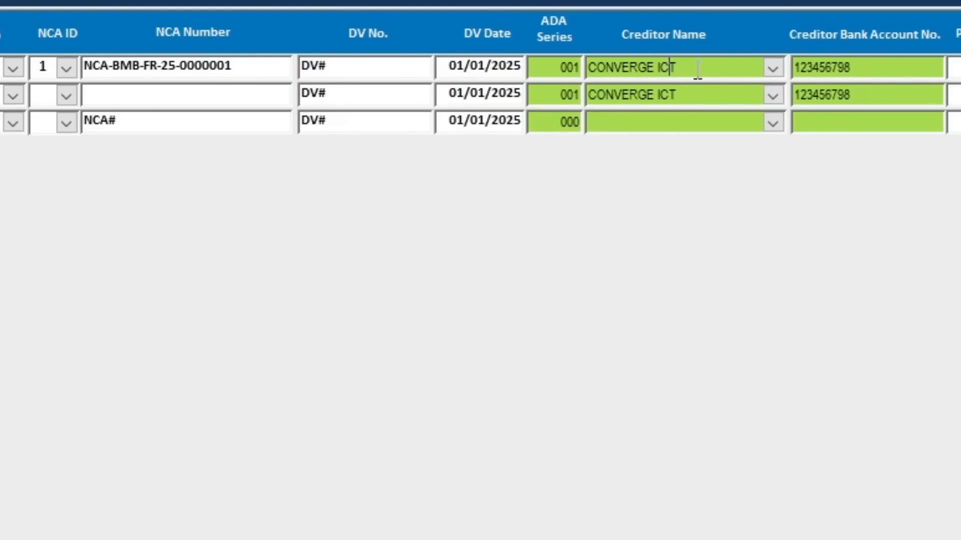
{"action": "left_click", "coordinate": [86, 124]}
{"action": "left_click", "coordinate": [238, 101]}
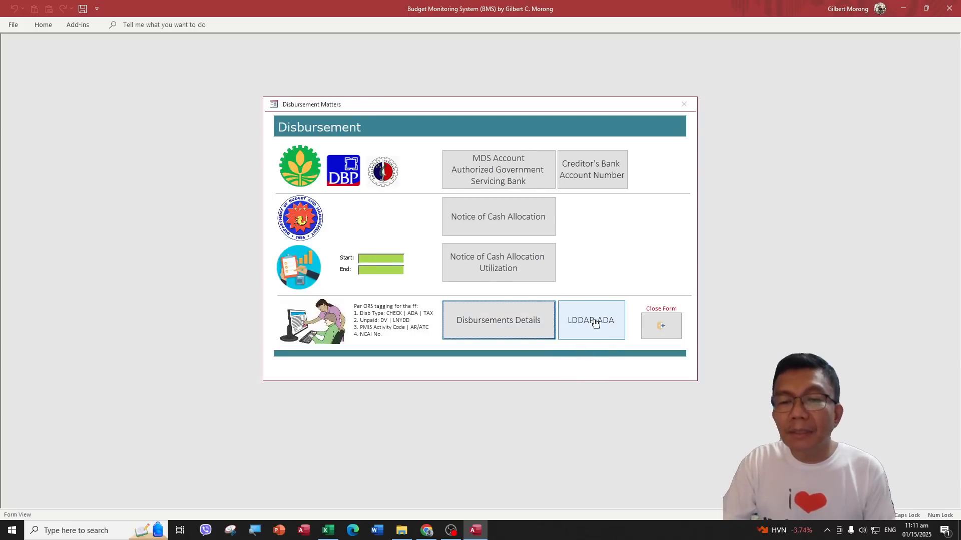
Step: Open the LDDAP-ADA form and preview the report for series 00001 with CONVERGE ICT's 4,900.00
{"action": "left_click", "coordinate": [593, 322]}
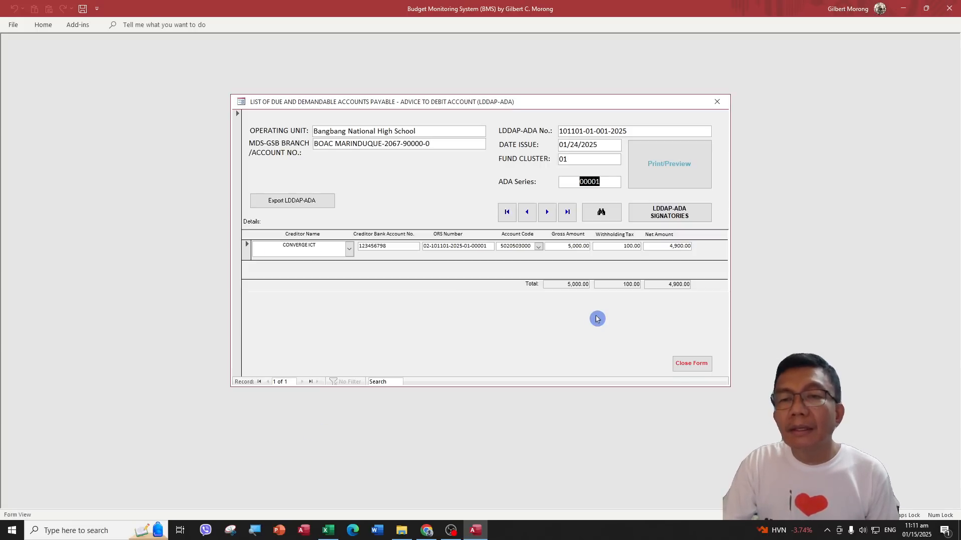
{"action": "left_click", "coordinate": [579, 185]}
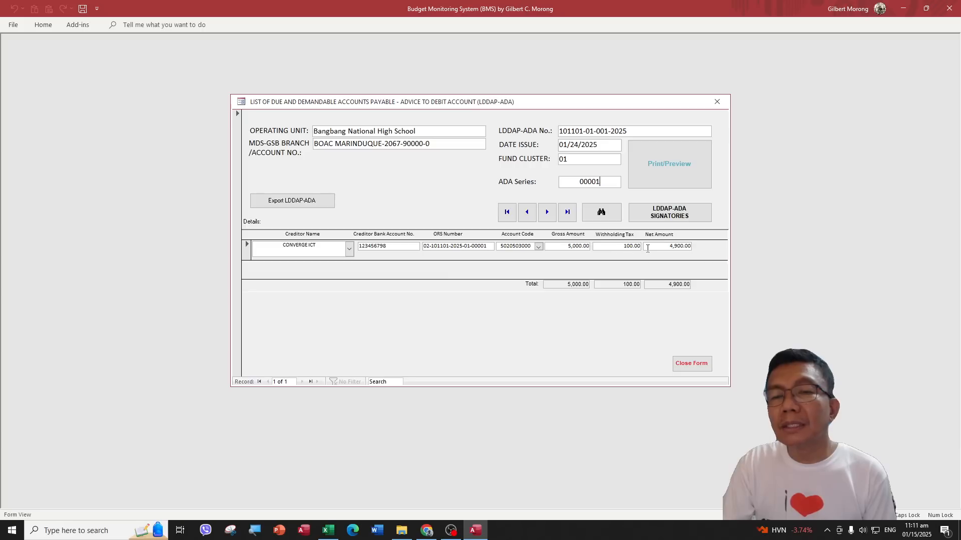
{"action": "left_click", "coordinate": [669, 181]}
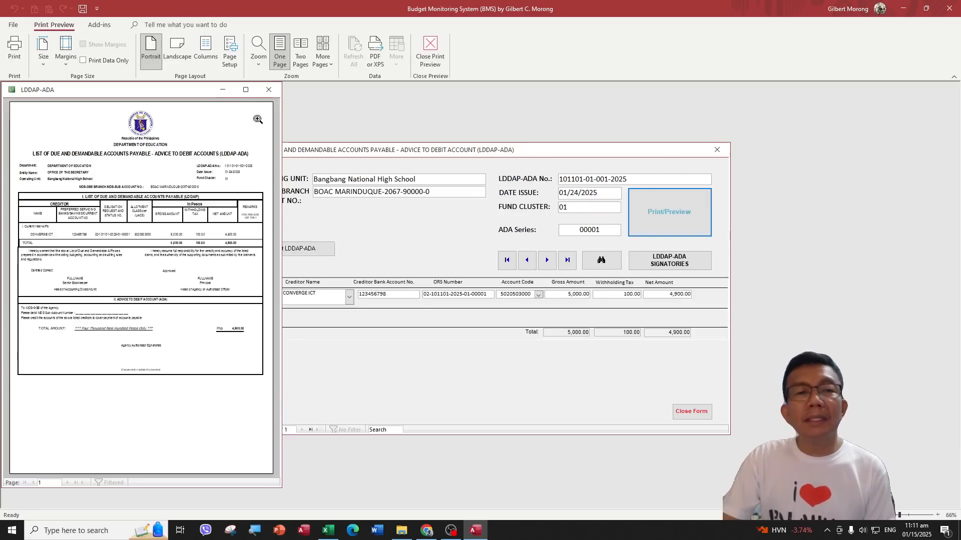
Step: Maximize the LDDAP-ADA preview and zoom it in to 160%
{"action": "left_click", "coordinate": [245, 90]}
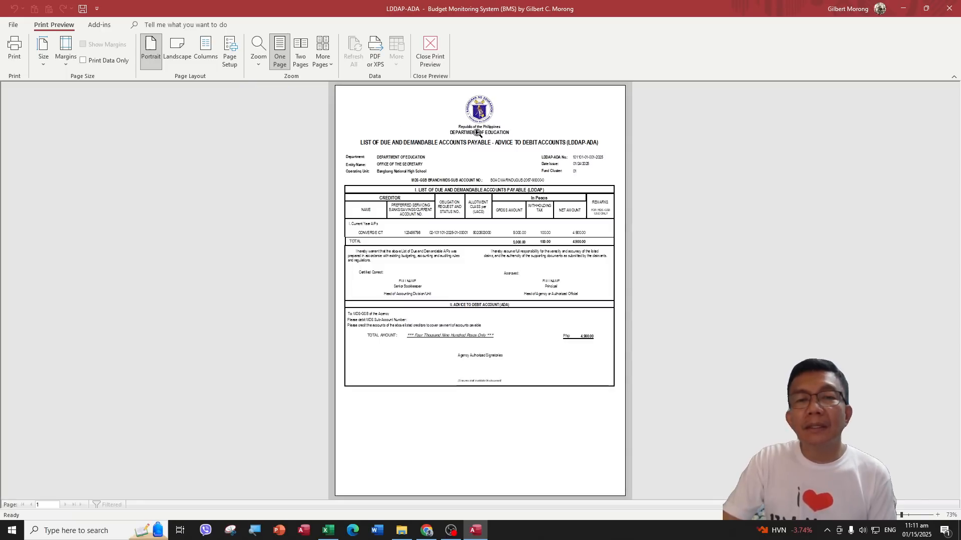
{"action": "left_click", "coordinate": [490, 167]}
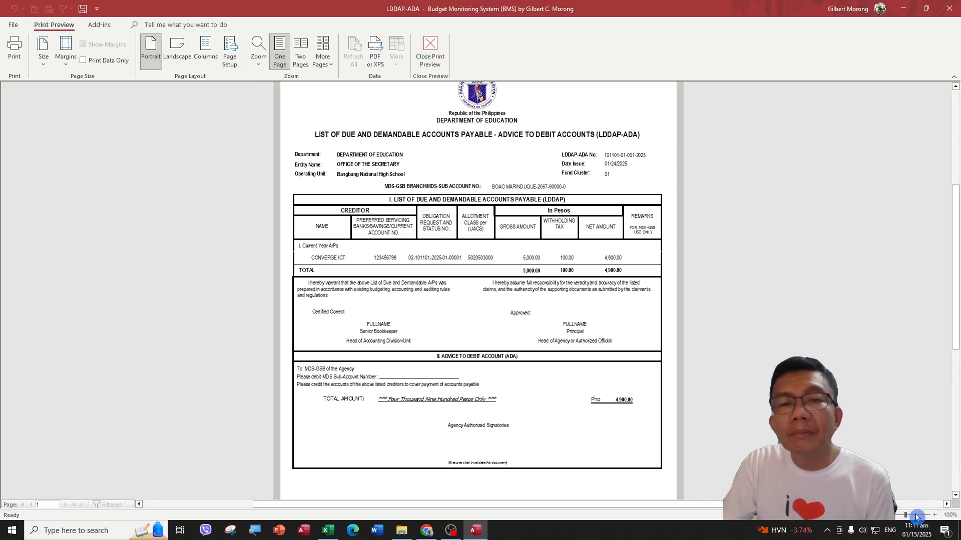
{"action": "left_click", "coordinate": [934, 516]}
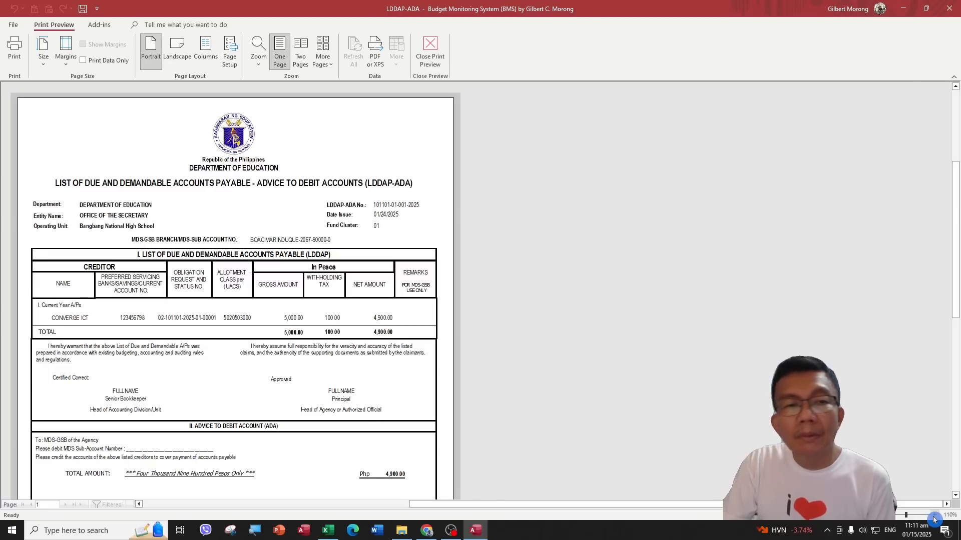
{"action": "left_click", "coordinate": [934, 519]}
{"action": "left_click", "coordinate": [934, 519]}
{"action": "left_click", "coordinate": [933, 519]}
{"action": "left_click", "coordinate": [932, 520]}
{"action": "left_click", "coordinate": [932, 519]}
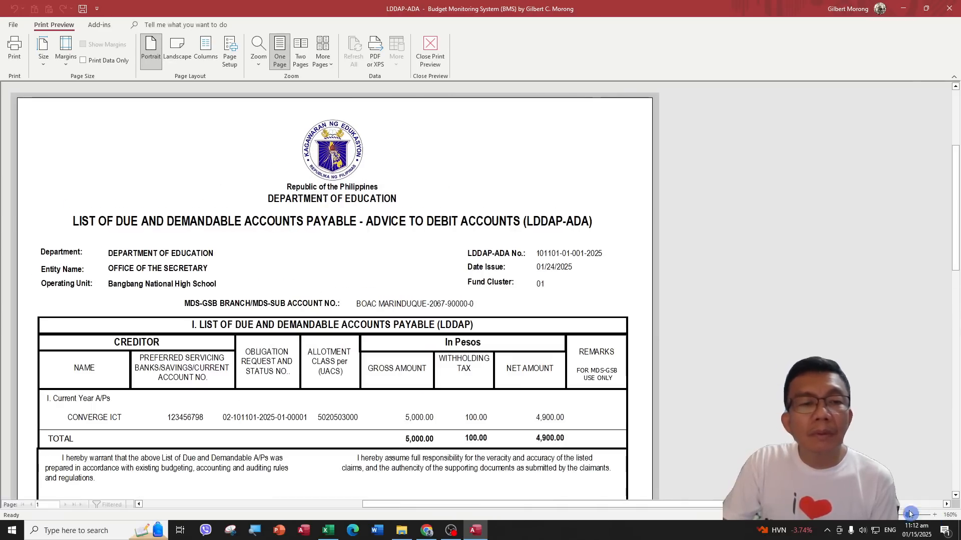
Step: Scroll through the report to check the Php 4,900.00 total and the signatory lines
{"action": "scroll", "coordinate": [349, 257], "scroll_direction": "down", "scroll_amount": 1}
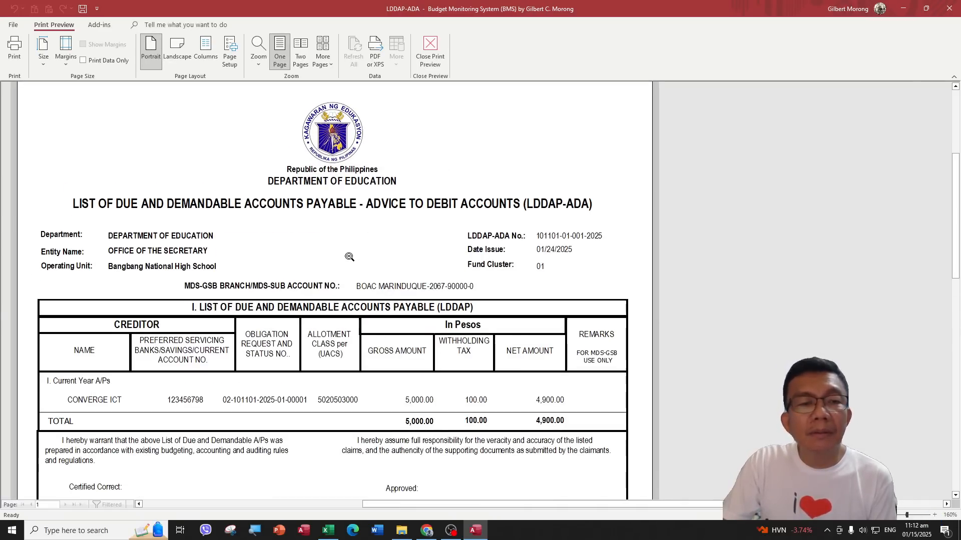
{"action": "scroll", "coordinate": [143, 259], "scroll_direction": "down", "scroll_amount": 1}
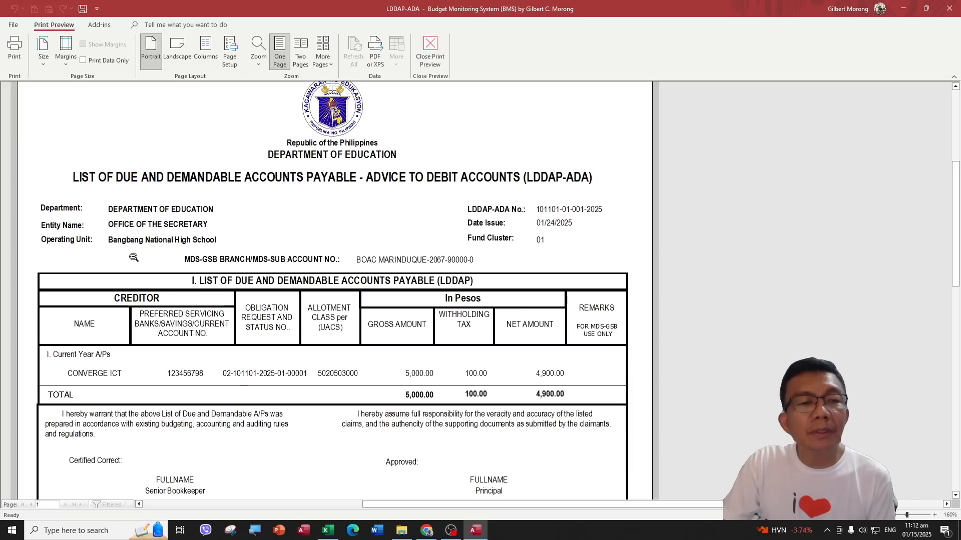
{"action": "scroll", "coordinate": [123, 245], "scroll_direction": "down", "scroll_amount": 1}
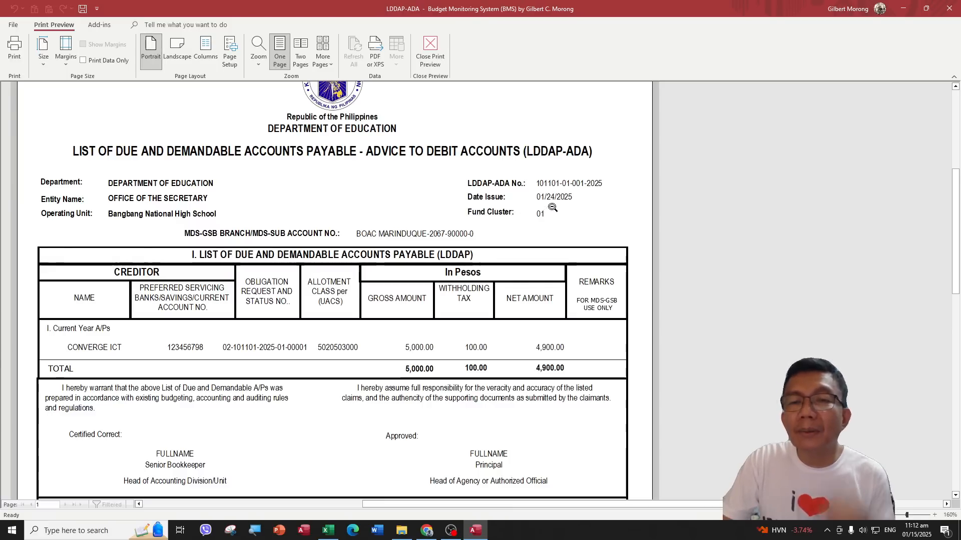
{"action": "scroll", "coordinate": [553, 208], "scroll_direction": "down", "scroll_amount": 1}
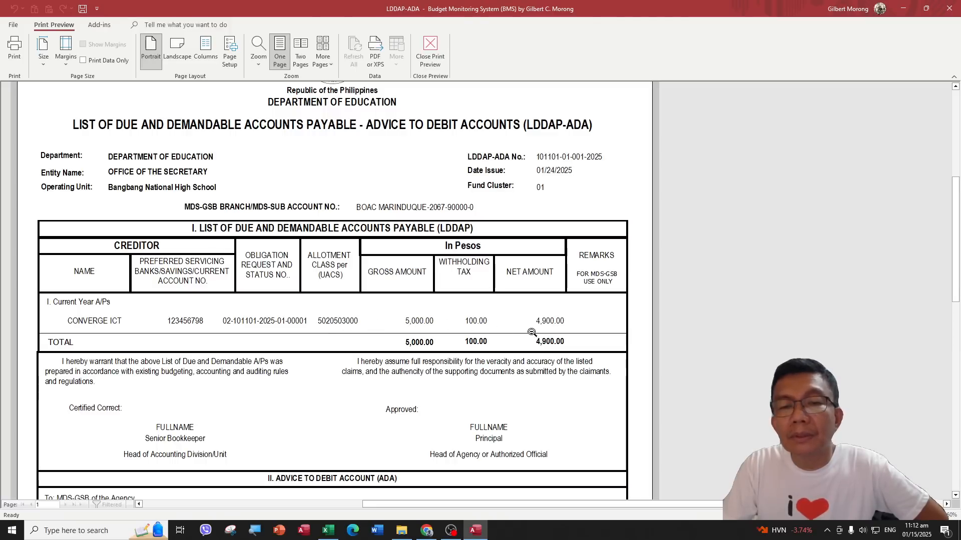
{"action": "scroll", "coordinate": [550, 323], "scroll_direction": "down", "scroll_amount": 3}
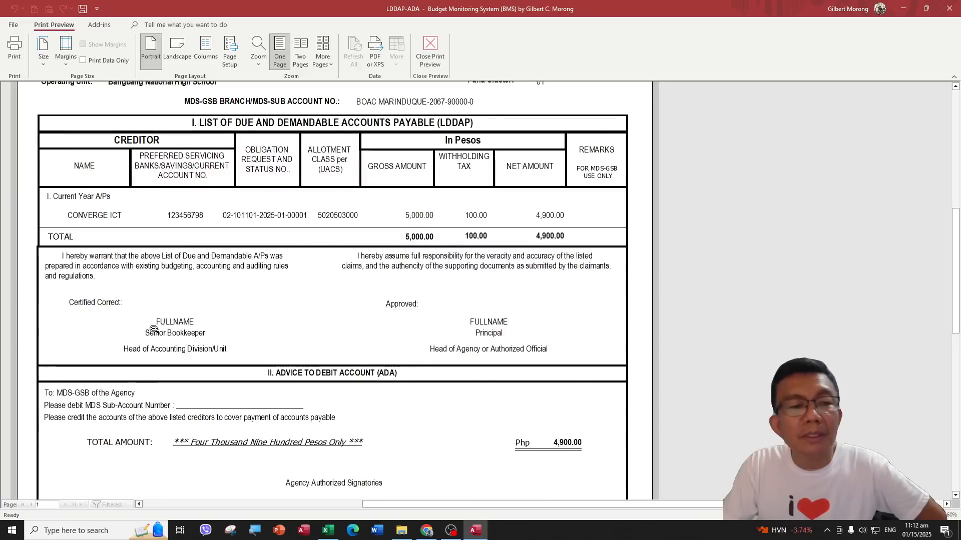
{"action": "scroll", "coordinate": [360, 360], "scroll_direction": "down", "scroll_amount": 2}
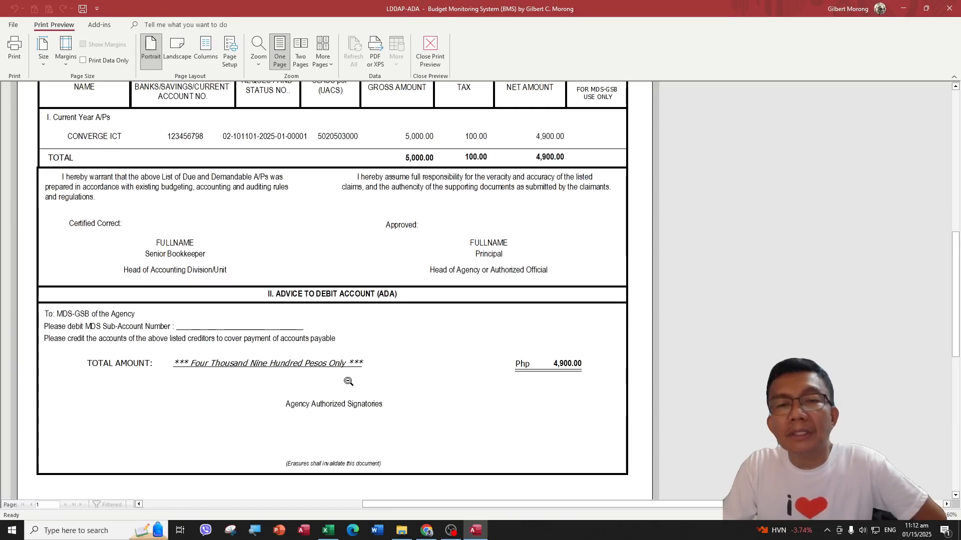
{"action": "scroll", "coordinate": [349, 382], "scroll_direction": "up", "scroll_amount": 1}
{"action": "scroll", "coordinate": [431, 410], "scroll_direction": "down", "scroll_amount": 4}
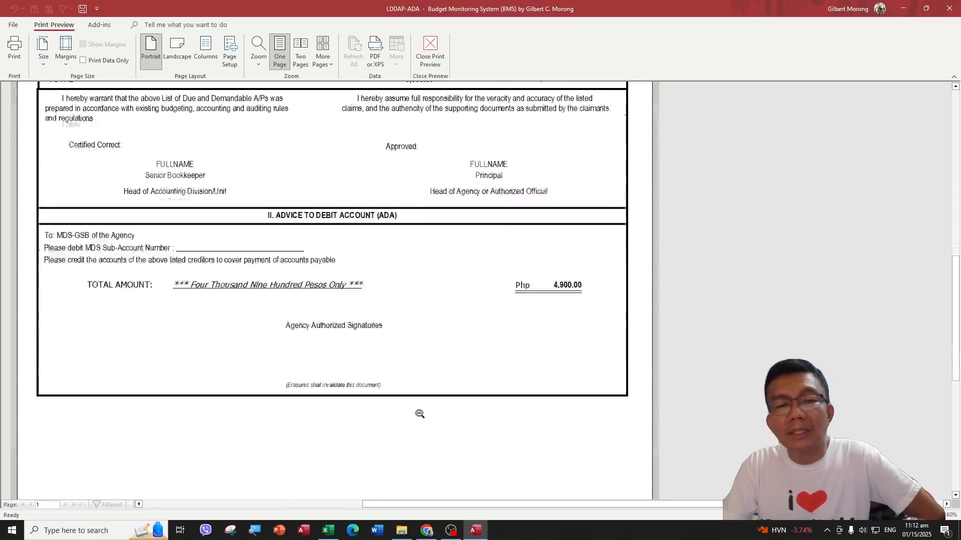
{"action": "scroll", "coordinate": [449, 349], "scroll_direction": "up", "scroll_amount": 5}
{"action": "scroll", "coordinate": [449, 349], "scroll_direction": "up", "scroll_amount": 3}
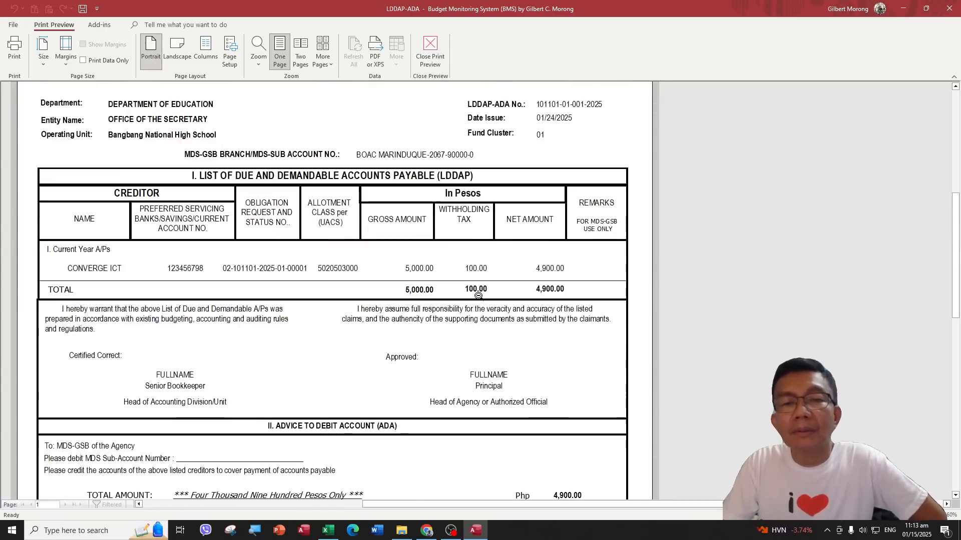
{"action": "scroll", "coordinate": [556, 295], "scroll_direction": "up", "scroll_amount": 8}
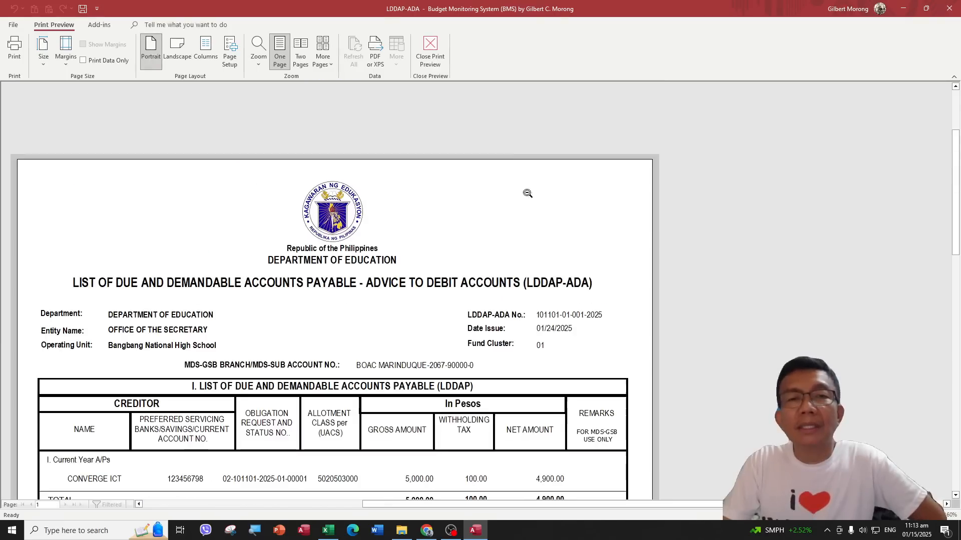
{"action": "scroll", "coordinate": [458, 286], "scroll_direction": "down", "scroll_amount": 3}
{"action": "scroll", "coordinate": [459, 286], "scroll_direction": "down", "scroll_amount": 1}
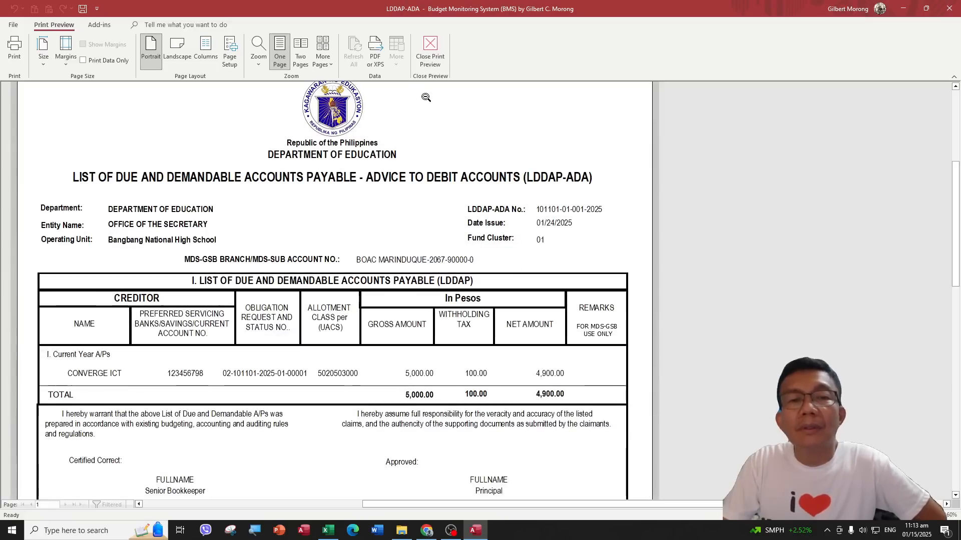
{"action": "scroll", "coordinate": [118, 381], "scroll_direction": "down", "scroll_amount": 2}
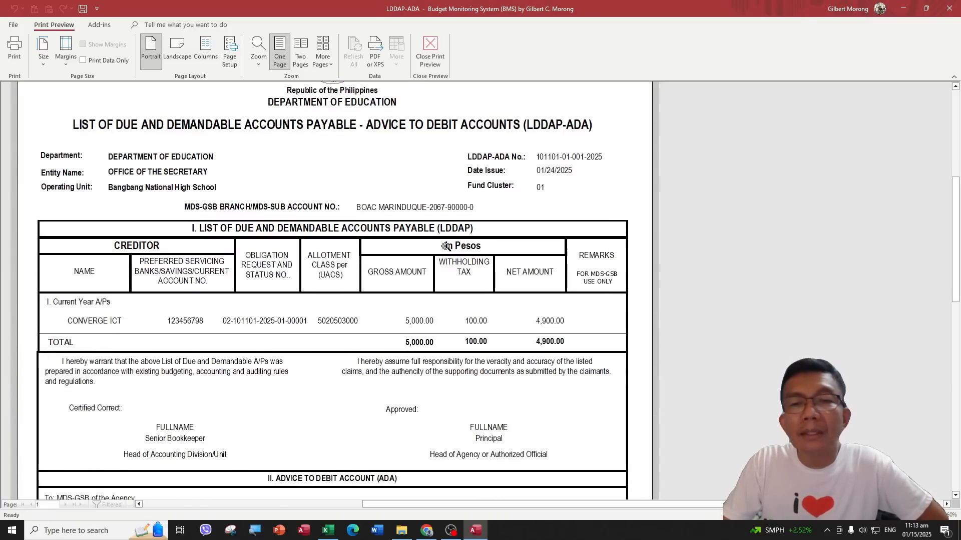
Step: Close the preview and LDDAP-ADA form, then reopen the disbursements details records
{"action": "left_click", "coordinate": [431, 50]}
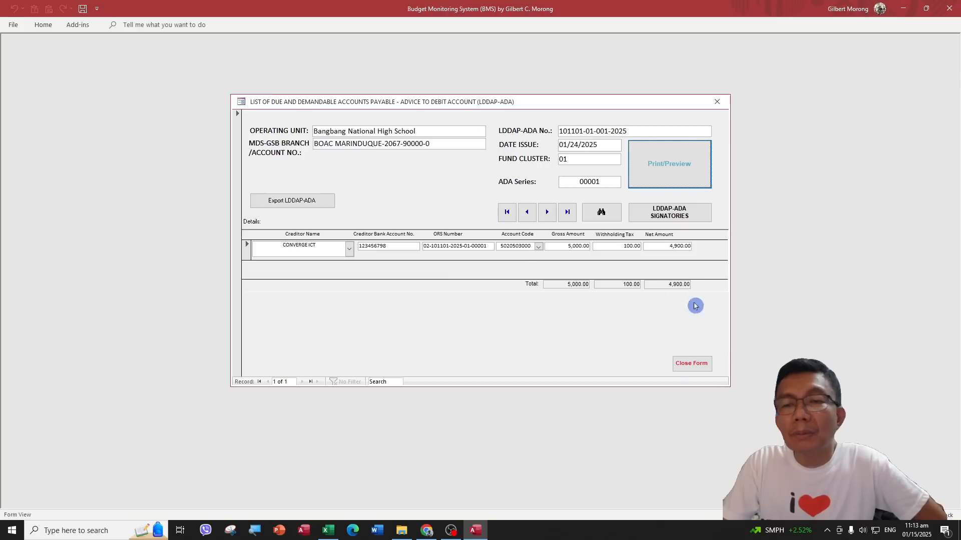
{"action": "left_click", "coordinate": [692, 365]}
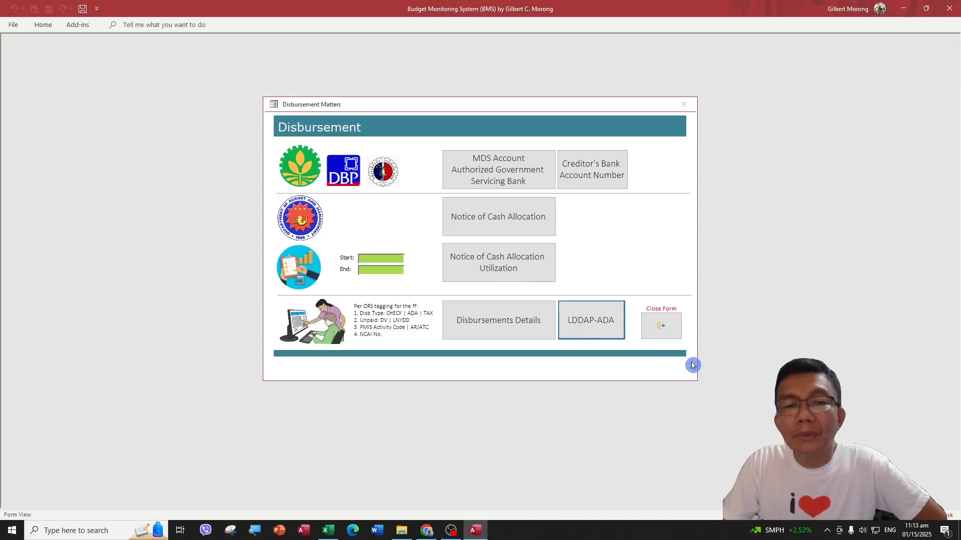
{"action": "left_click", "coordinate": [664, 330]}
{"action": "left_click", "coordinate": [397, 250]}
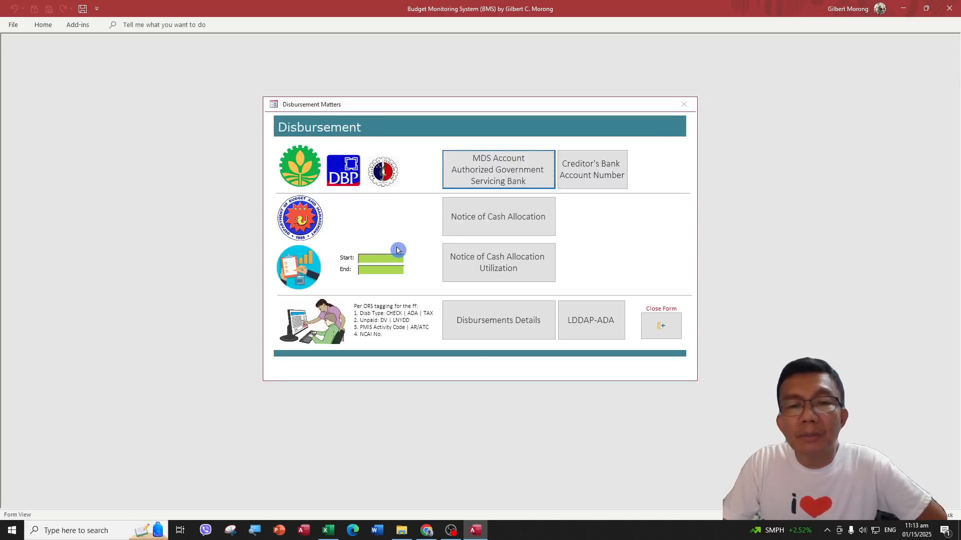
{"action": "left_click", "coordinate": [489, 322]}
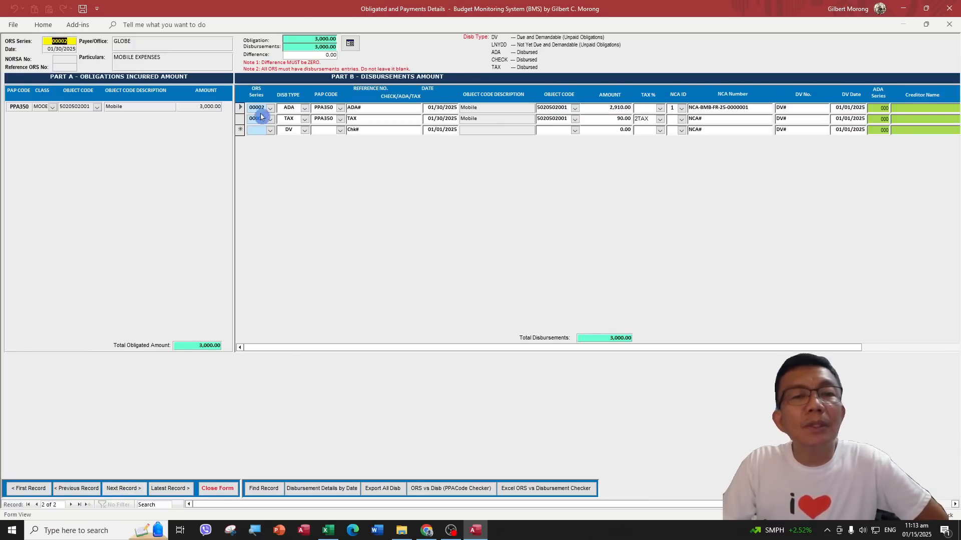
Step: Set GLOBE as the creditor on both the ADA and TAX disbursement lines
{"action": "left_click_drag", "start_coordinate": [617, 350], "coordinate": [830, 346]}
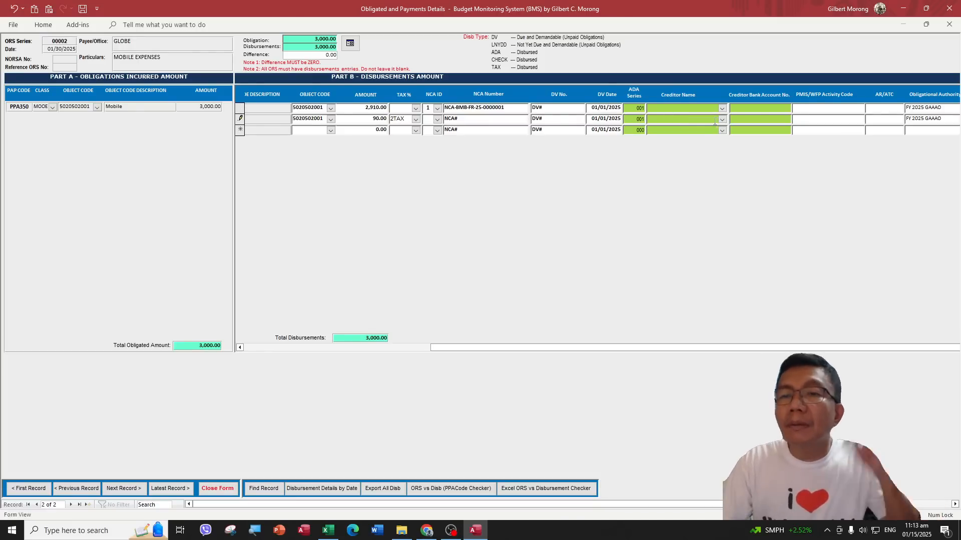
{"action": "left_click", "coordinate": [722, 110]}
{"action": "left_click", "coordinate": [723, 110]}
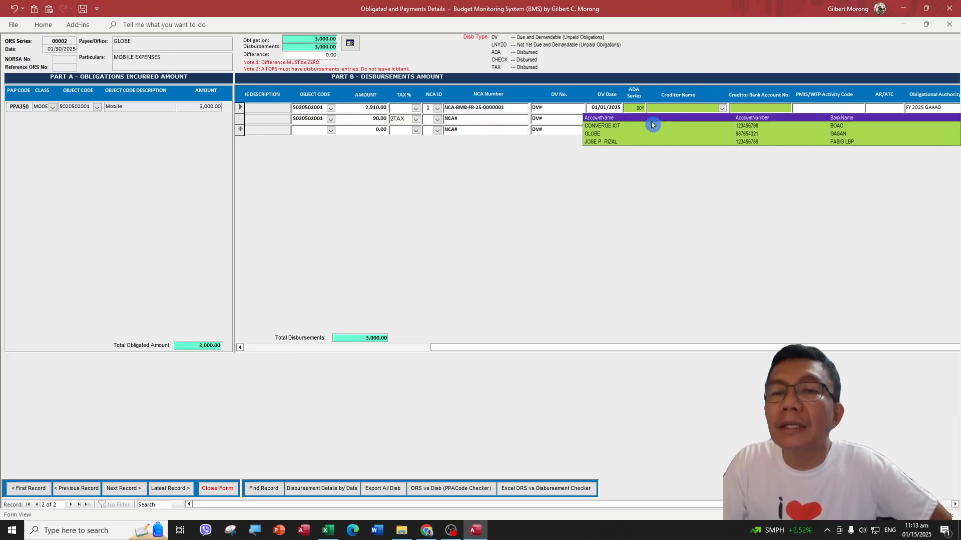
{"action": "left_click", "coordinate": [670, 135]}
{"action": "left_click", "coordinate": [722, 119]}
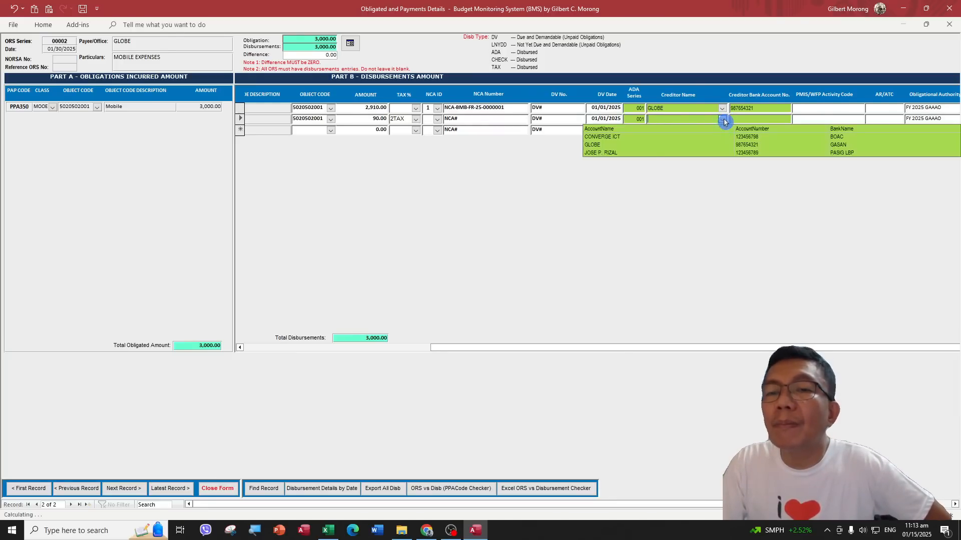
{"action": "left_click", "coordinate": [632, 150]}
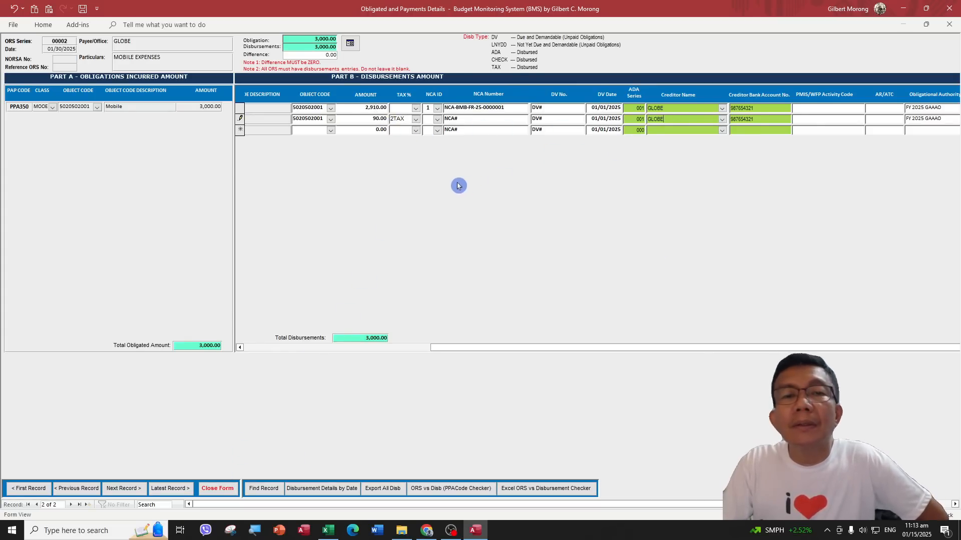
{"action": "left_click", "coordinate": [708, 119]}
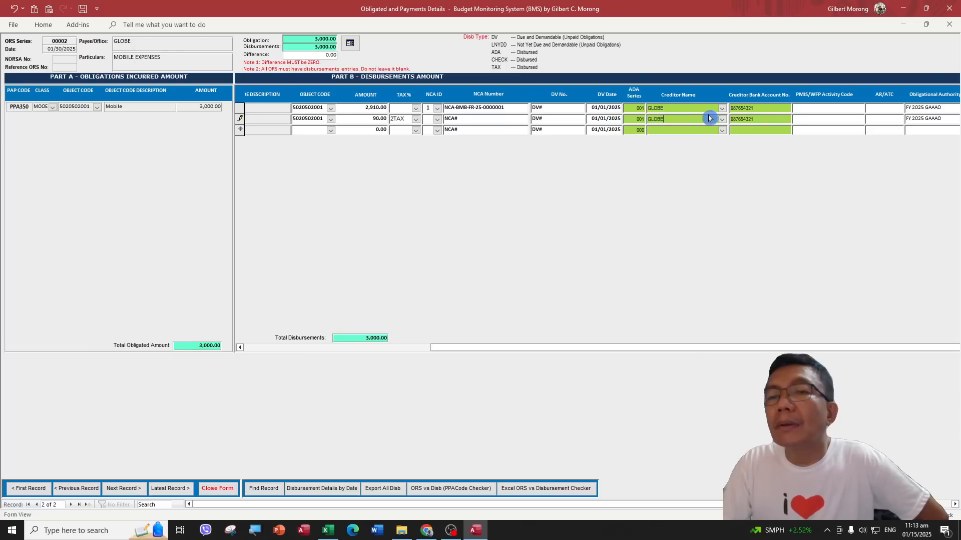
Step: Check the CONVERGE ICT record, close the details form, and open the LDDAP-ADA form
{"action": "left_click_drag", "start_coordinate": [600, 351], "coordinate": [381, 355]}
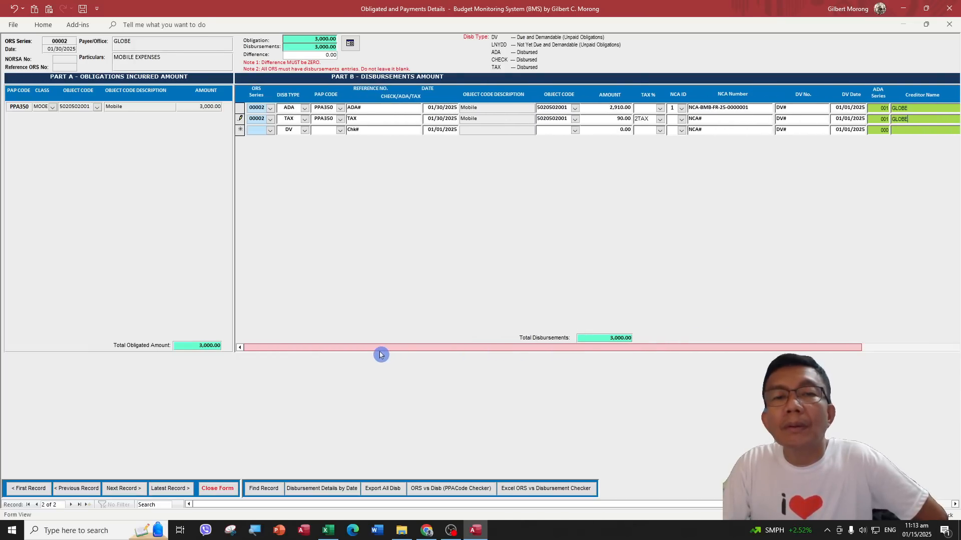
{"action": "left_click", "coordinate": [70, 489]}
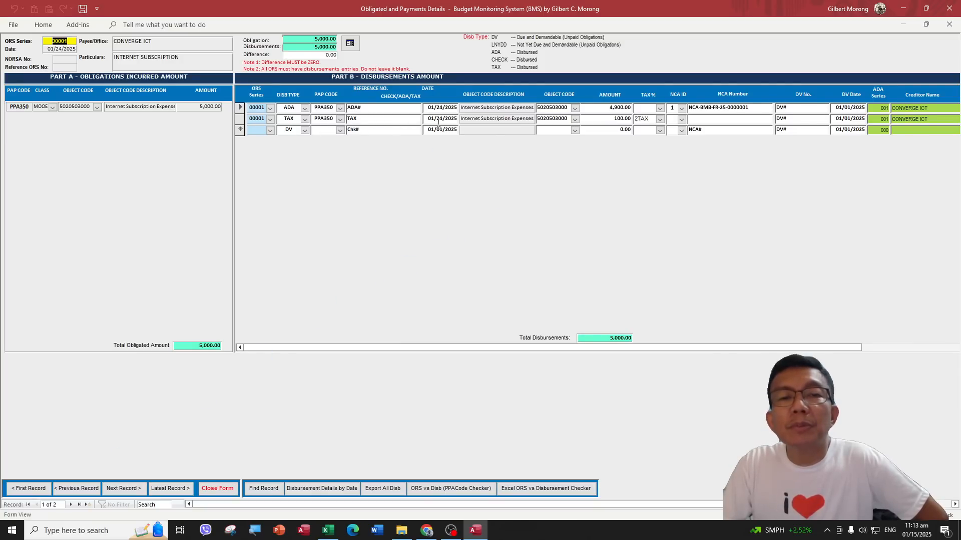
{"action": "left_click", "coordinate": [439, 107]}
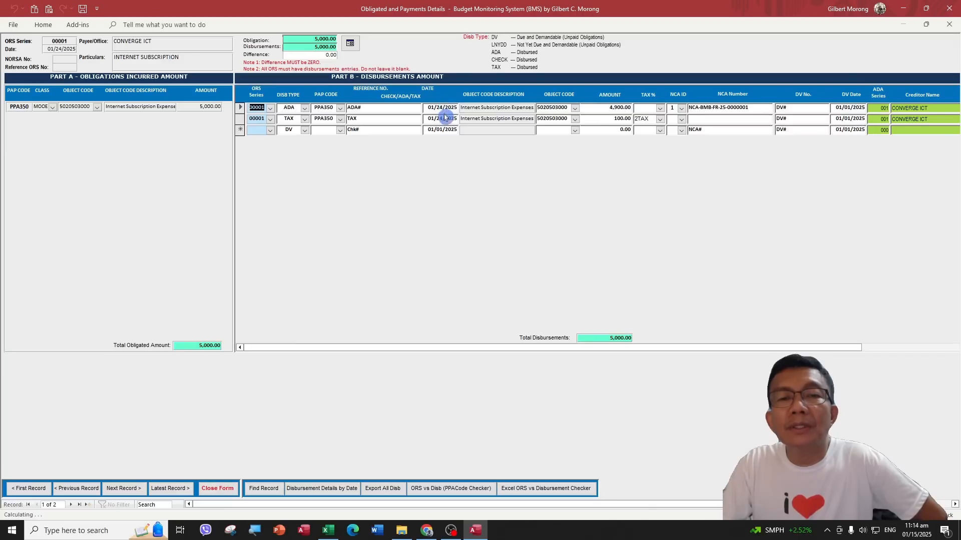
{"action": "left_click", "coordinate": [441, 108]}
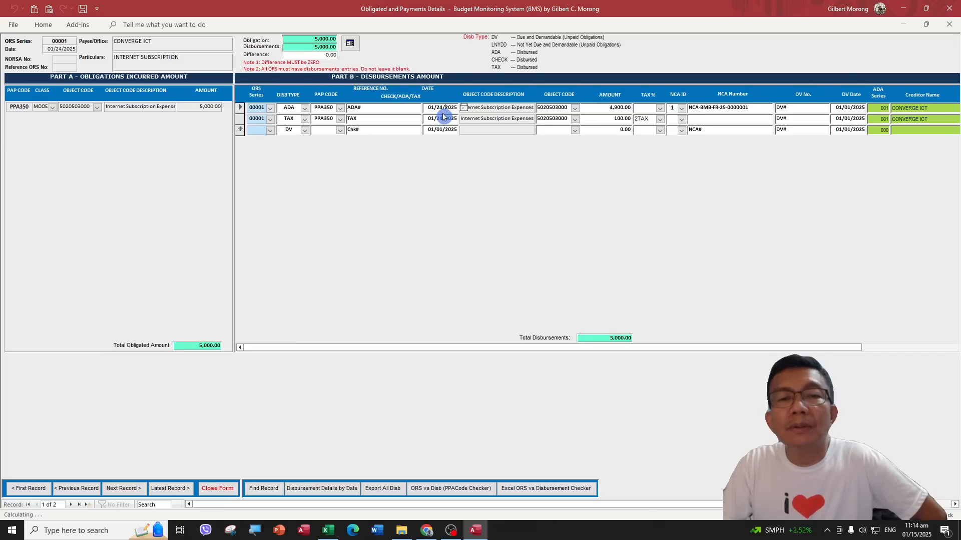
{"action": "left_click", "coordinate": [219, 493]}
{"action": "left_click", "coordinate": [591, 320]}
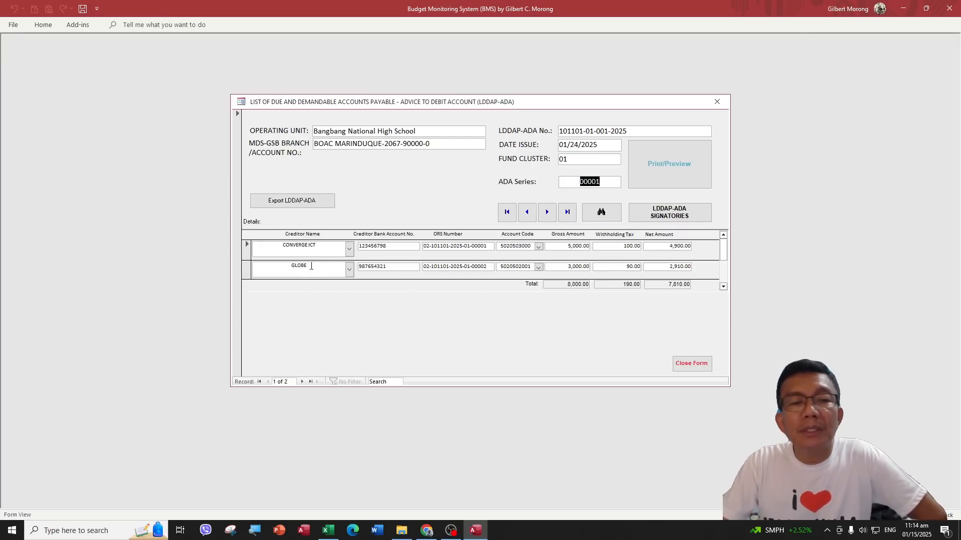
Step: Preview the LDDAP-ADA report maximized at 150% and review GLOBE, CONVERGE ICT and the 7,810.00 total
{"action": "left_click", "coordinate": [663, 168]}
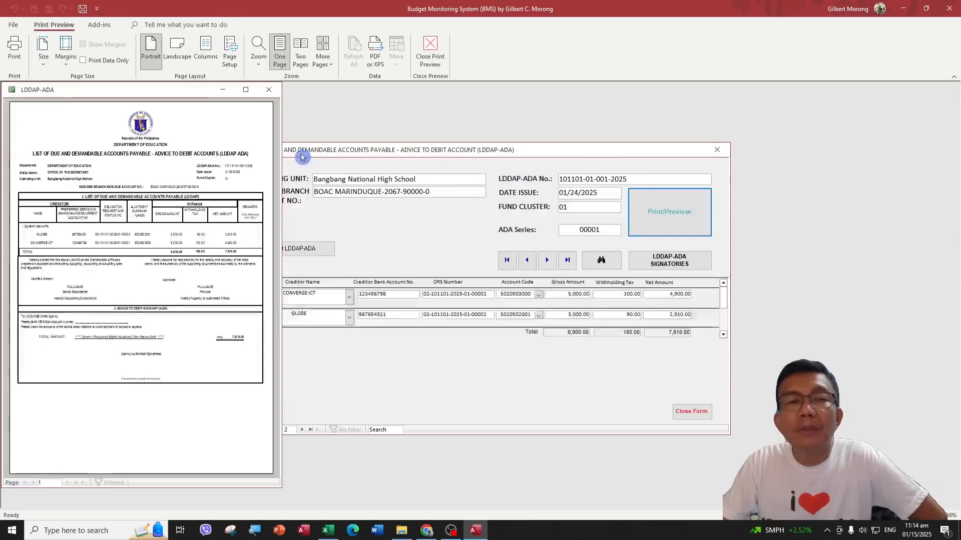
{"action": "left_click", "coordinate": [254, 93]}
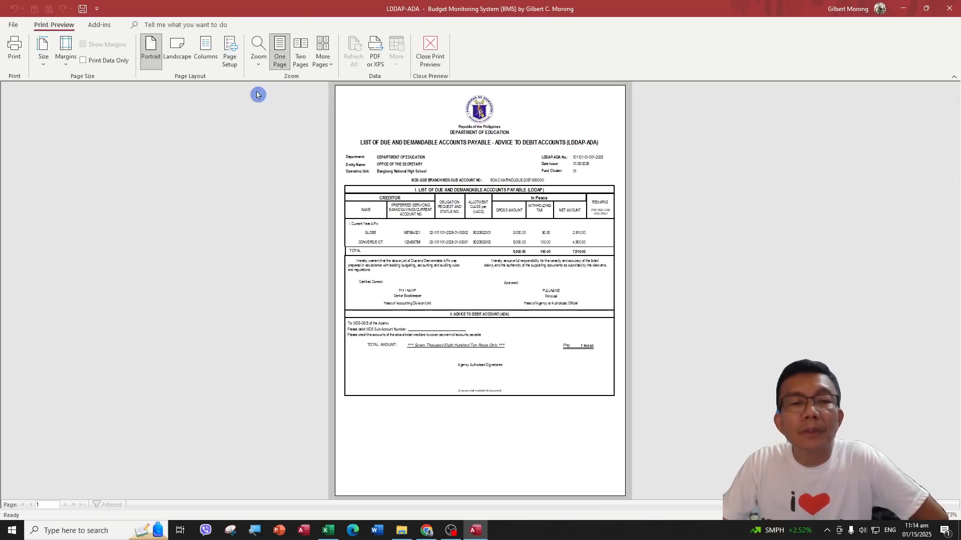
{"action": "left_click", "coordinate": [936, 515]}
{"action": "left_click", "coordinate": [936, 516]}
{"action": "left_click", "coordinate": [936, 515]}
{"action": "left_click", "coordinate": [936, 516]}
{"action": "left_click", "coordinate": [936, 516]}
{"action": "left_click", "coordinate": [936, 516]}
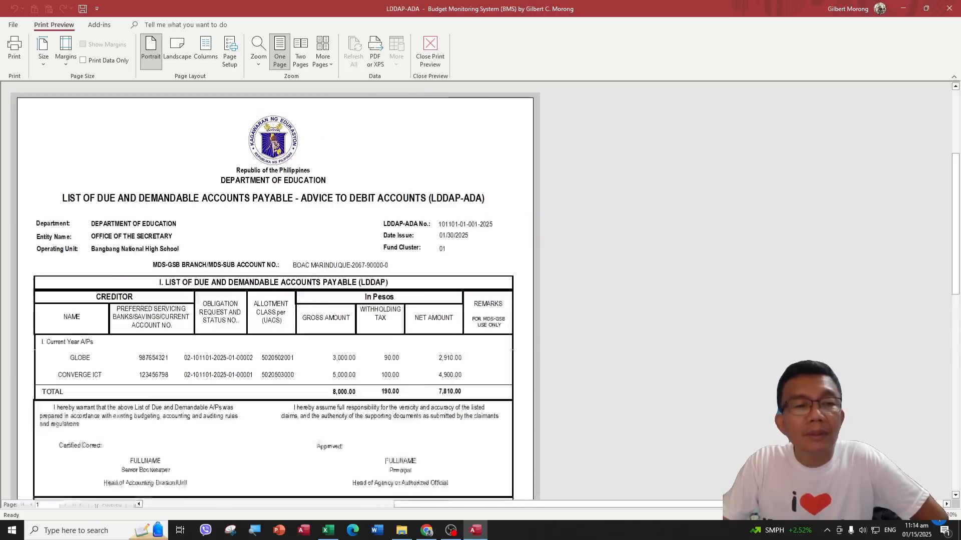
{"action": "left_click", "coordinate": [936, 515]}
{"action": "left_click", "coordinate": [936, 516]}
{"action": "scroll", "coordinate": [475, 429], "scroll_direction": "down", "scroll_amount": 3}
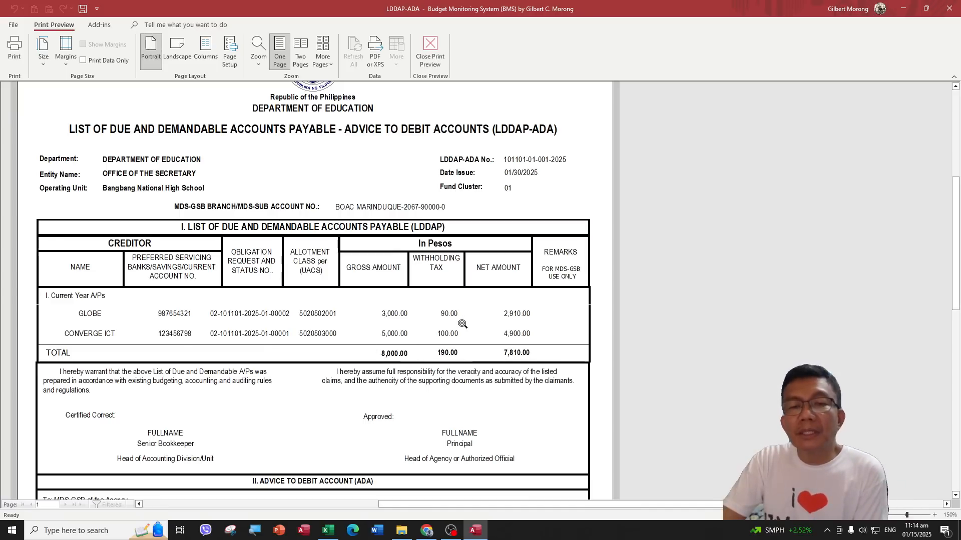
{"action": "scroll", "coordinate": [460, 346], "scroll_direction": "down", "scroll_amount": 5}
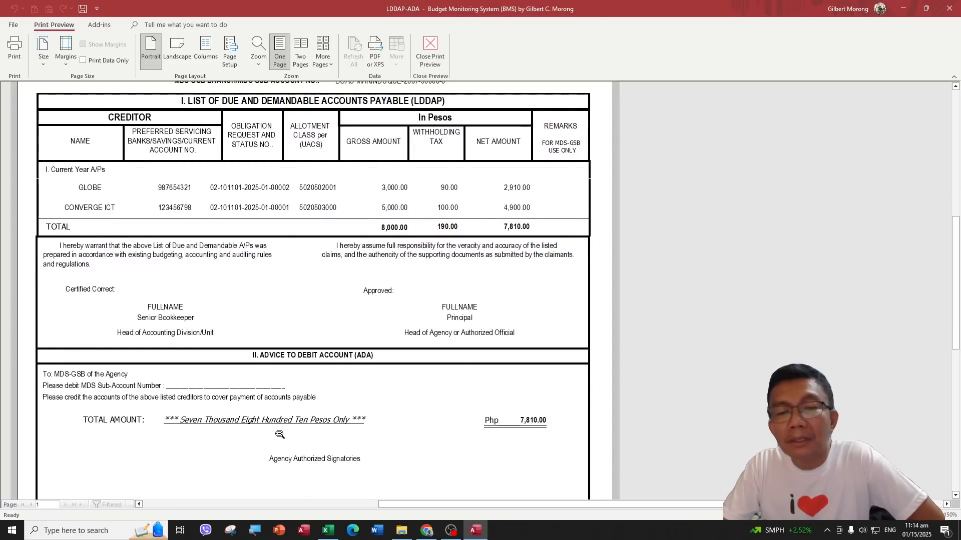
{"action": "scroll", "coordinate": [336, 433], "scroll_direction": "down", "scroll_amount": 2}
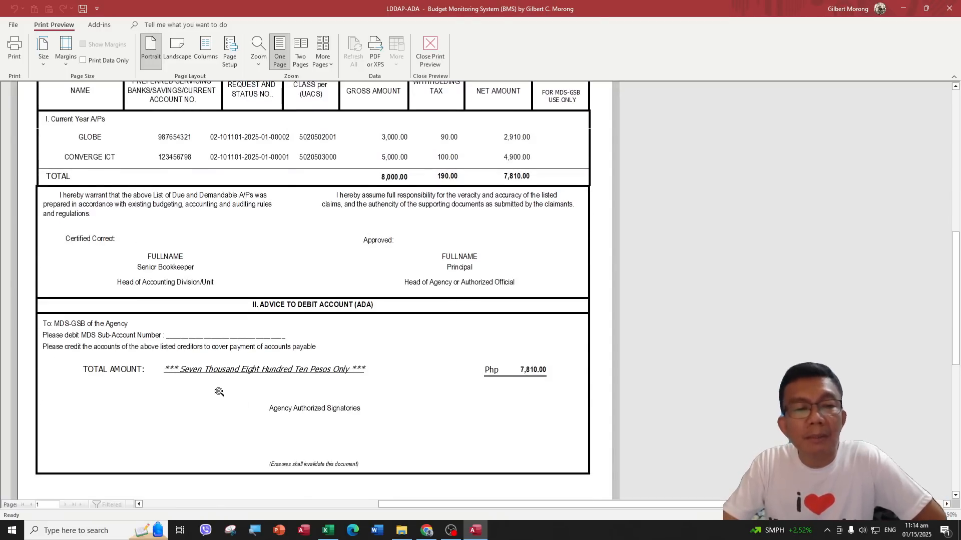
{"action": "scroll", "coordinate": [446, 406], "scroll_direction": "down", "scroll_amount": 2}
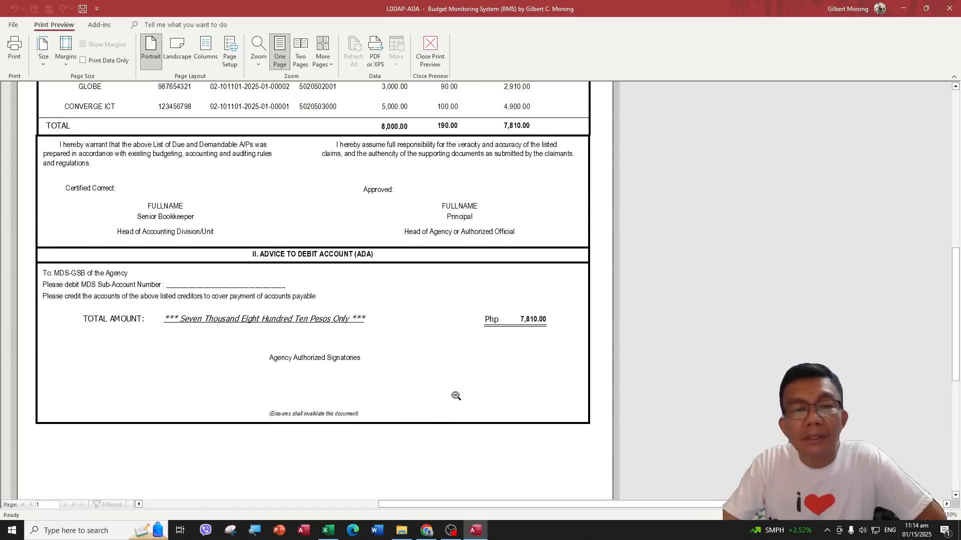
{"action": "scroll", "coordinate": [456, 396], "scroll_direction": "up", "scroll_amount": 6}
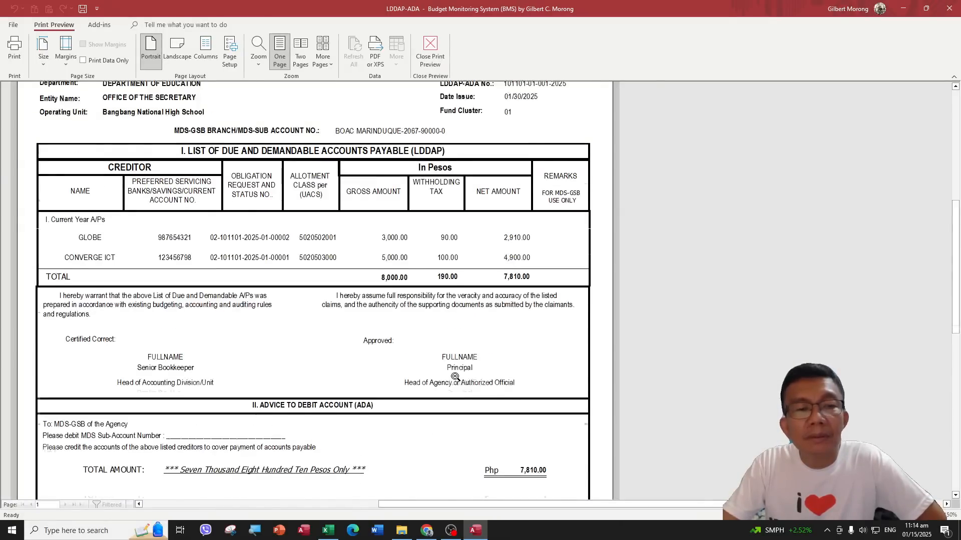
{"action": "scroll", "coordinate": [455, 376], "scroll_direction": "up", "scroll_amount": 2}
Step: Close the preview and review the Certified Correct and Approved signatory details
{"action": "left_click", "coordinate": [429, 50]}
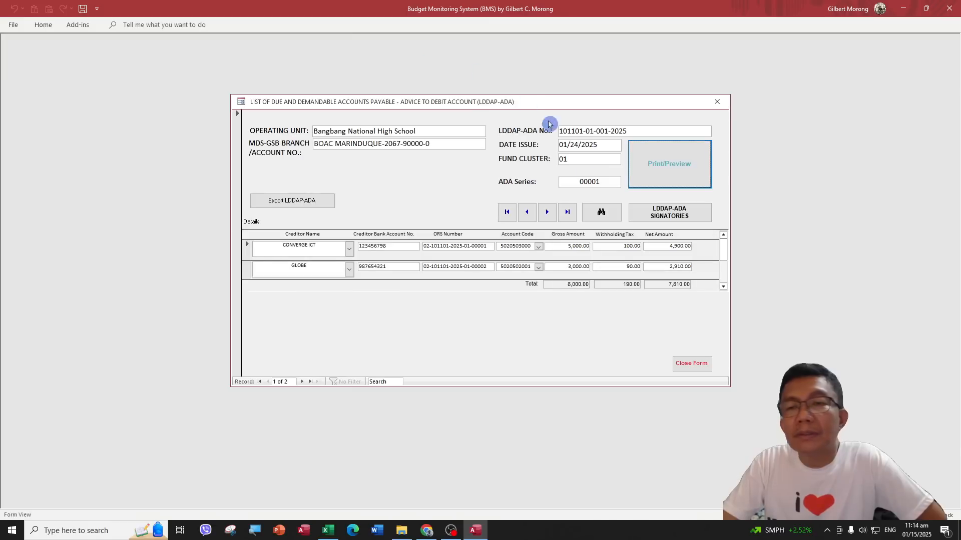
{"action": "left_click", "coordinate": [662, 214]}
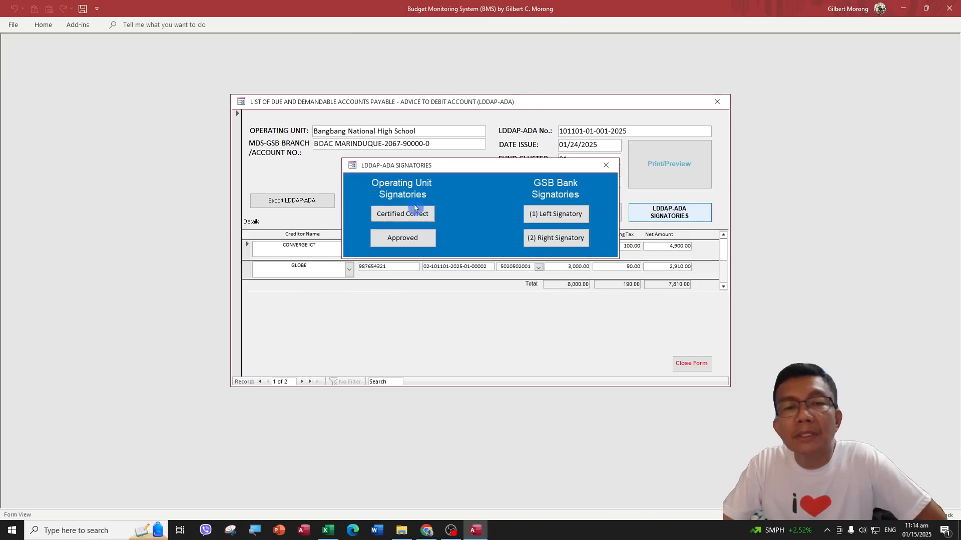
{"action": "left_click", "coordinate": [414, 207]}
{"action": "left_click", "coordinate": [610, 174]}
{"action": "left_click", "coordinate": [408, 236]}
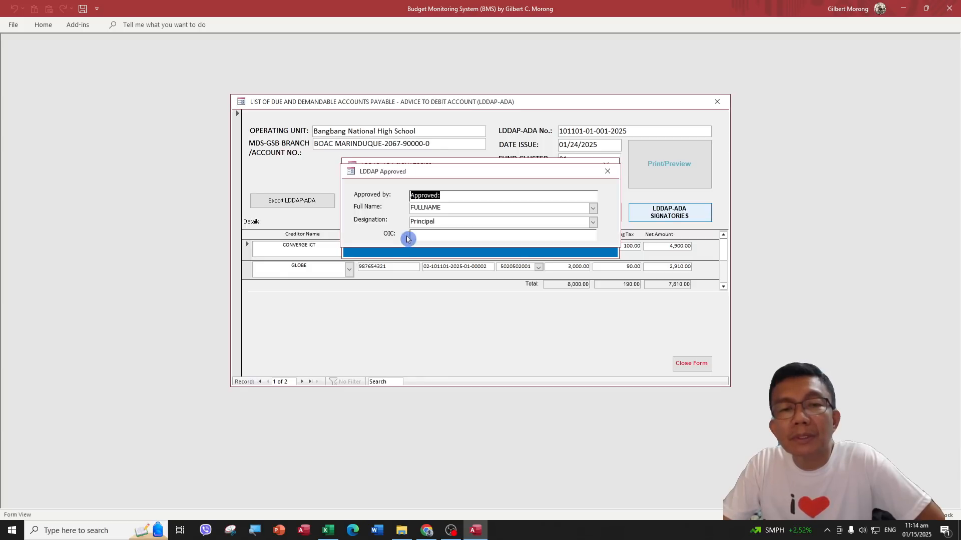
{"action": "left_click", "coordinate": [610, 173]}
Step: Review both bank signatories' details, then export the LDDAP-ADA data to Excel
{"action": "left_click", "coordinate": [555, 213]}
{"action": "left_click", "coordinate": [608, 171]}
{"action": "left_click", "coordinate": [556, 238]}
{"action": "left_click", "coordinate": [608, 170]}
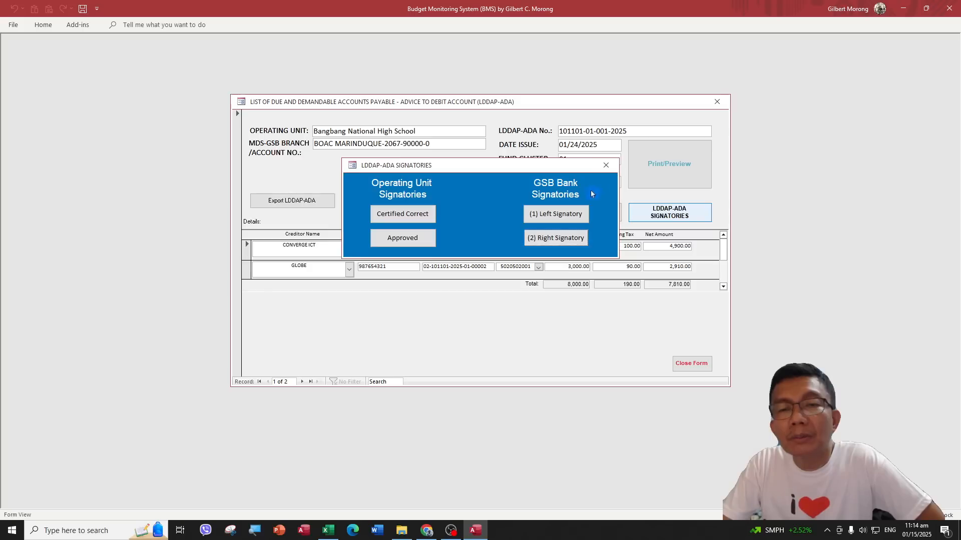
{"action": "left_click", "coordinate": [607, 166]}
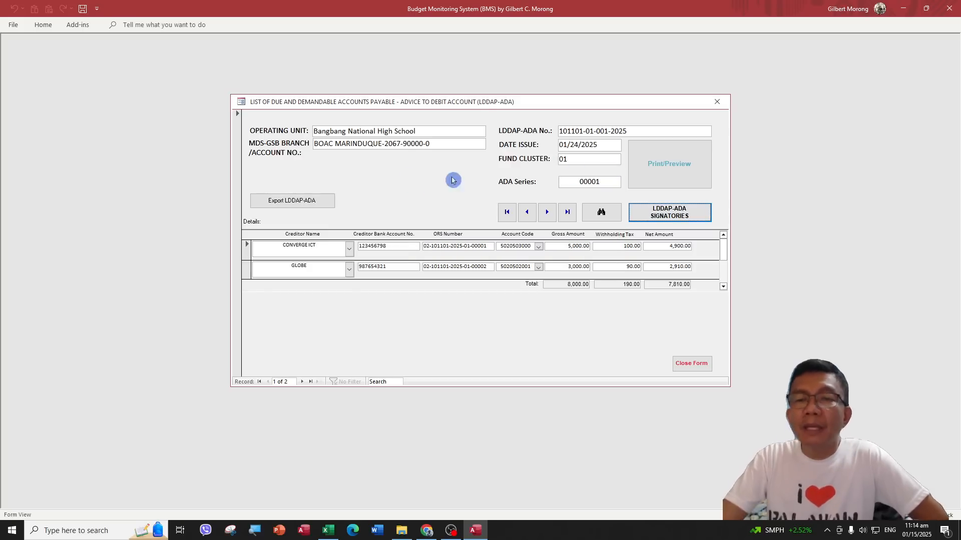
{"action": "left_click", "coordinate": [299, 201]}
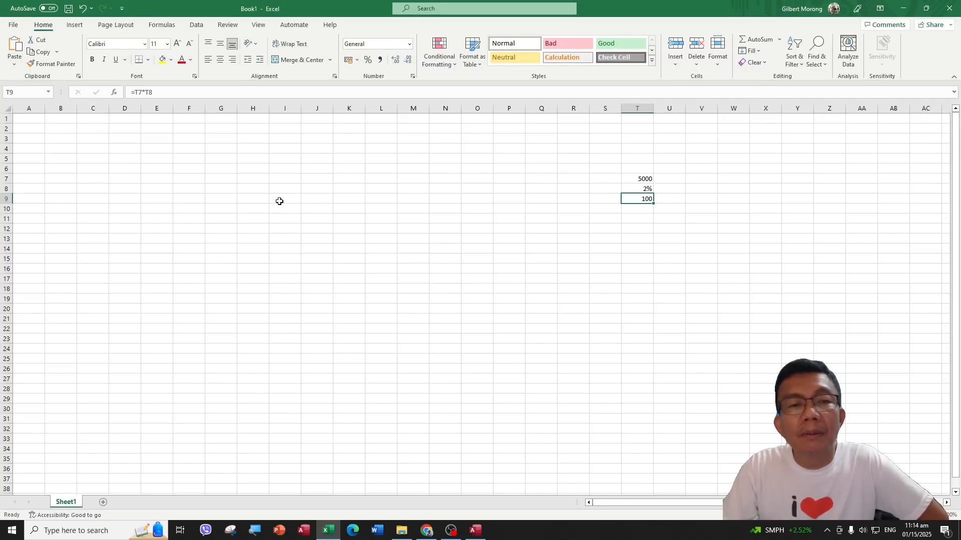
Step: Check the payee and CreditorName entries for the CONVERGE ICT and GLOBE rows
{"action": "left_click", "coordinate": [103, 150]}
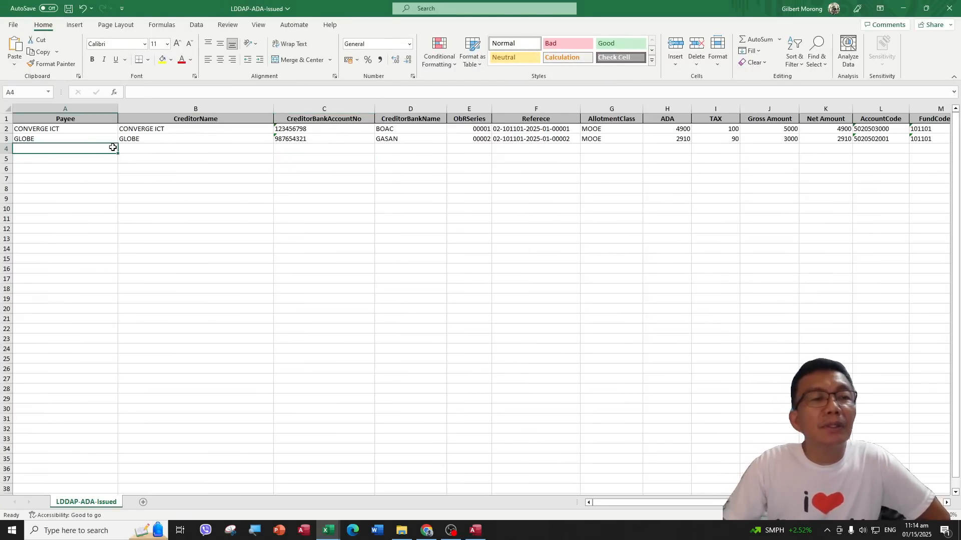
{"action": "key", "text": "Up"}
{"action": "key", "text": "Up"}
{"action": "key", "text": "Down"}
{"action": "key", "text": "Up"}
{"action": "key", "text": "Right"}
{"action": "key", "text": "Down"}
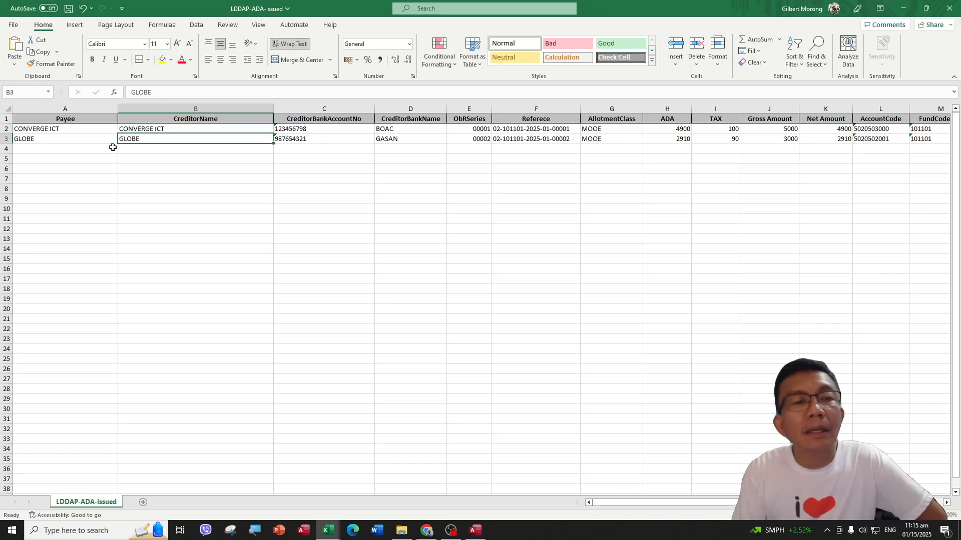
{"action": "key", "text": "Up"}
Step: Review the bank, Refecence, AllotmentClass, Office and AGSB account columns, then close the workbook
{"action": "key", "text": "Right"}
{"action": "key", "text": "Right"}
{"action": "key", "text": "Right"}
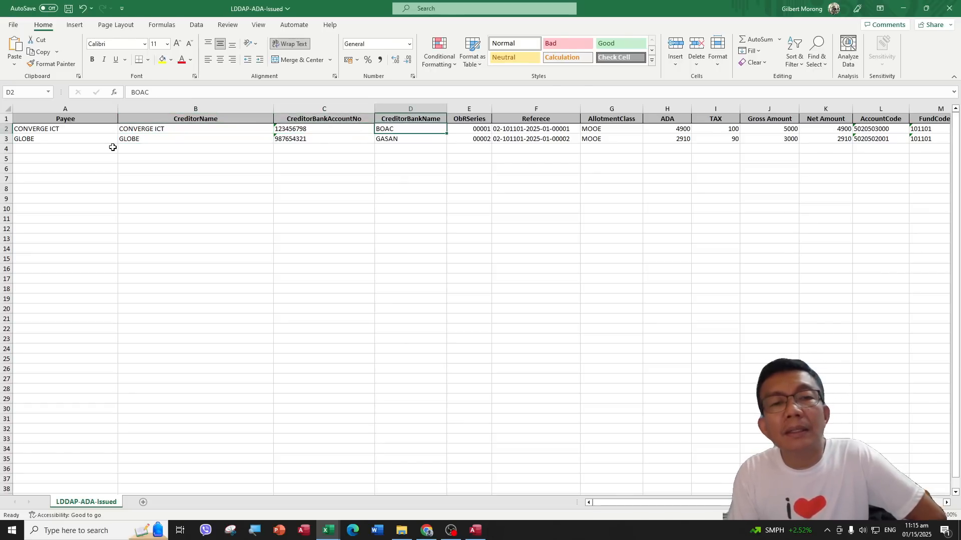
{"action": "key", "text": "Right"}
{"action": "key", "text": "Right"}
{"action": "key", "text": "Left"}
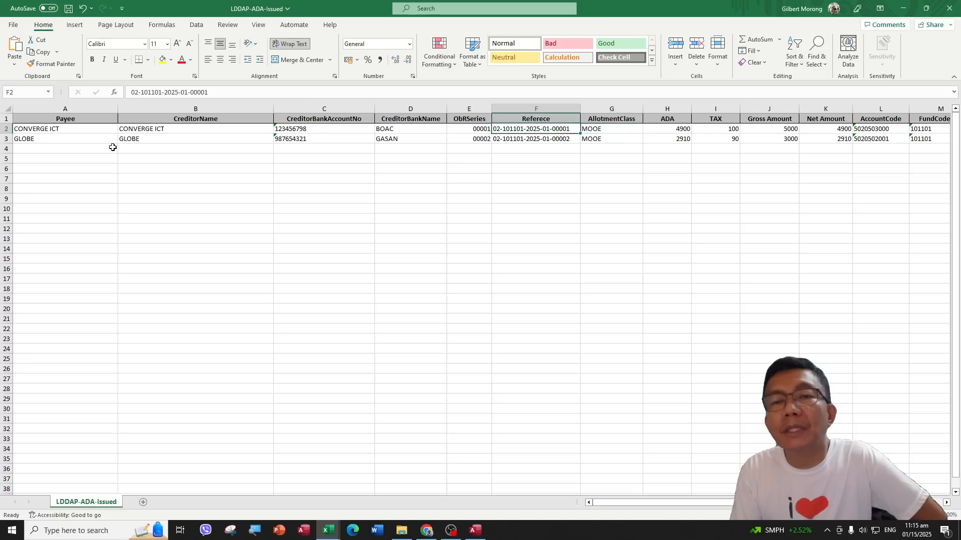
{"action": "key", "text": "Right"}
{"action": "key", "text": "Right"}
{"action": "key", "text": "Right"}
{"action": "key", "text": "Right"}
{"action": "key", "text": "Right"}
{"action": "key", "text": "Right"}
{"action": "key", "text": "Right"}
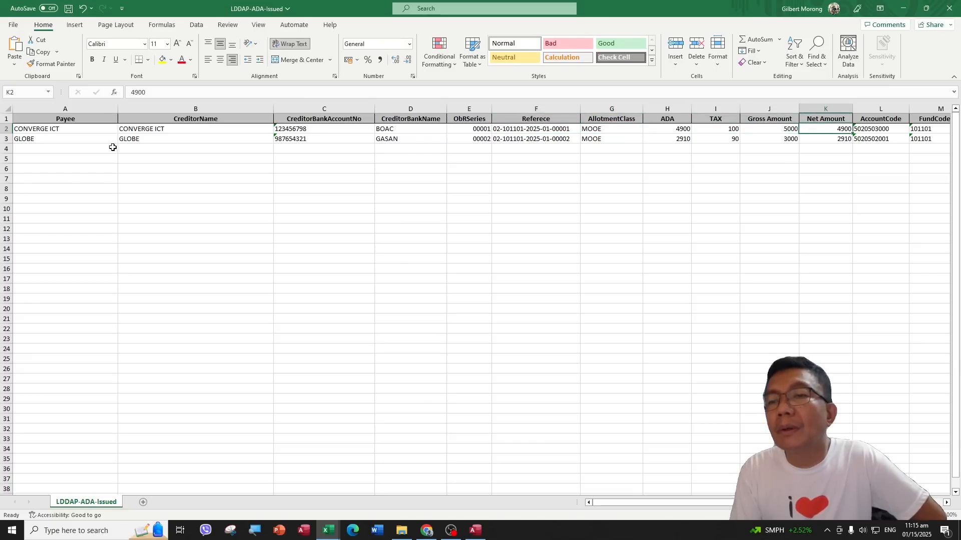
{"action": "key", "text": "Right"}
{"action": "key", "text": "Right"}
{"action": "key", "text": "Right"}
{"action": "key", "text": "Right"}
{"action": "key", "text": "Right"}
{"action": "key", "text": "Right"}
{"action": "key", "text": "Right"}
{"action": "key", "text": "Right"}
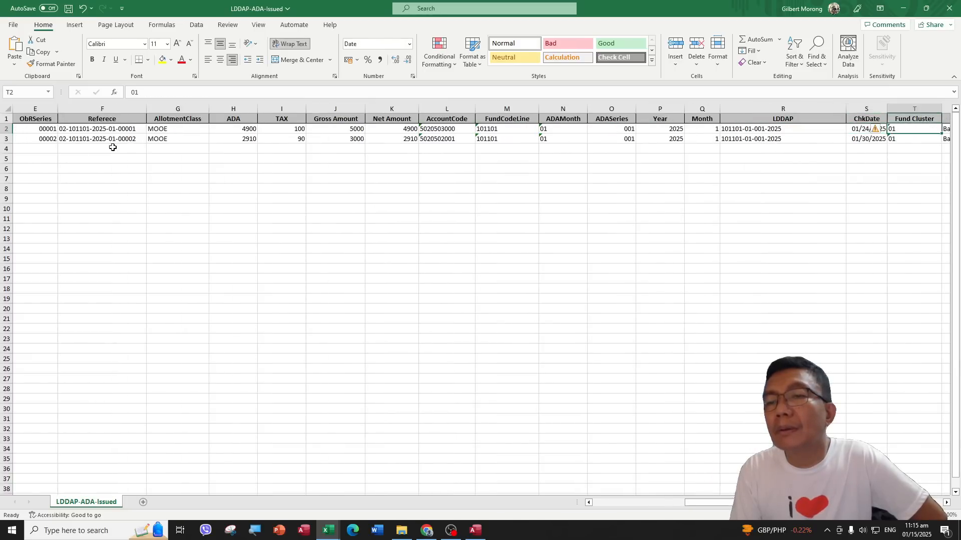
{"action": "key", "text": "Right"}
{"action": "key", "text": "Right"}
{"action": "key", "text": "Left"}
{"action": "key", "text": "Left"}
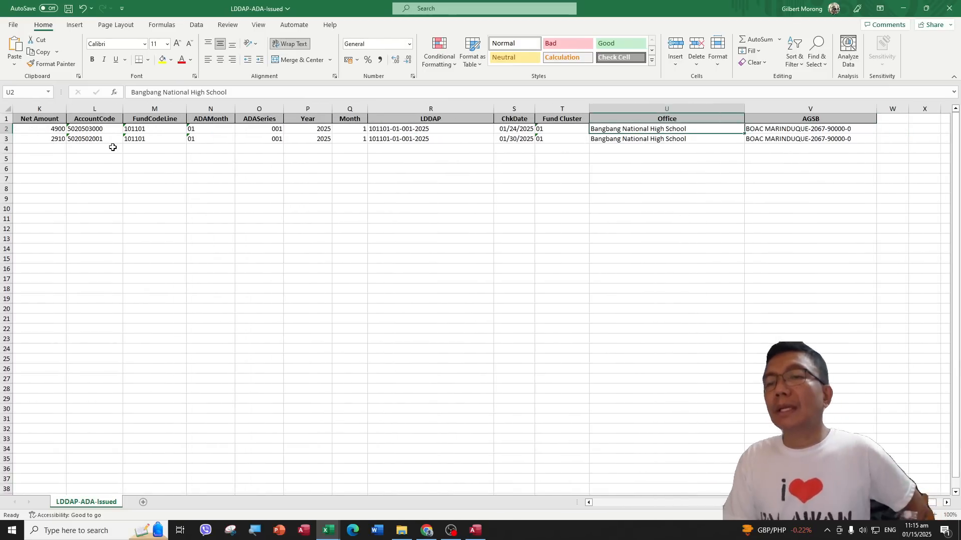
{"action": "key", "text": "Right"}
{"action": "key", "text": "Down"}
{"action": "key", "text": "Left"}
{"action": "key", "text": "Left"}
{"action": "key", "text": "Left"}
{"action": "key", "text": "Left"}
{"action": "key", "text": "Left"}
{"action": "key", "text": "Left"}
{"action": "key", "text": "Left"}
{"action": "key", "text": "Left"}
{"action": "key", "text": "Left"}
{"action": "key", "text": "Left"}
{"action": "key", "text": "Left"}
{"action": "key", "text": "Left"}
{"action": "key", "text": "Left"}
{"action": "key", "text": "Left"}
{"action": "key", "text": "Left"}
{"action": "key", "text": "Left"}
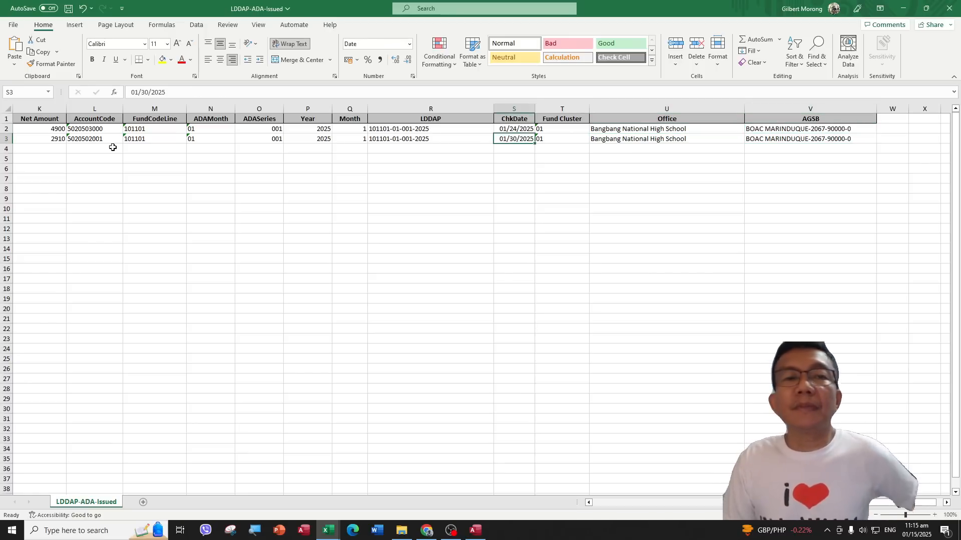
{"action": "left_click", "coordinate": [949, 8]}
Step: Switch back to the Access database and close the LDDAP-ADA form
{"action": "left_click", "coordinate": [475, 530]}
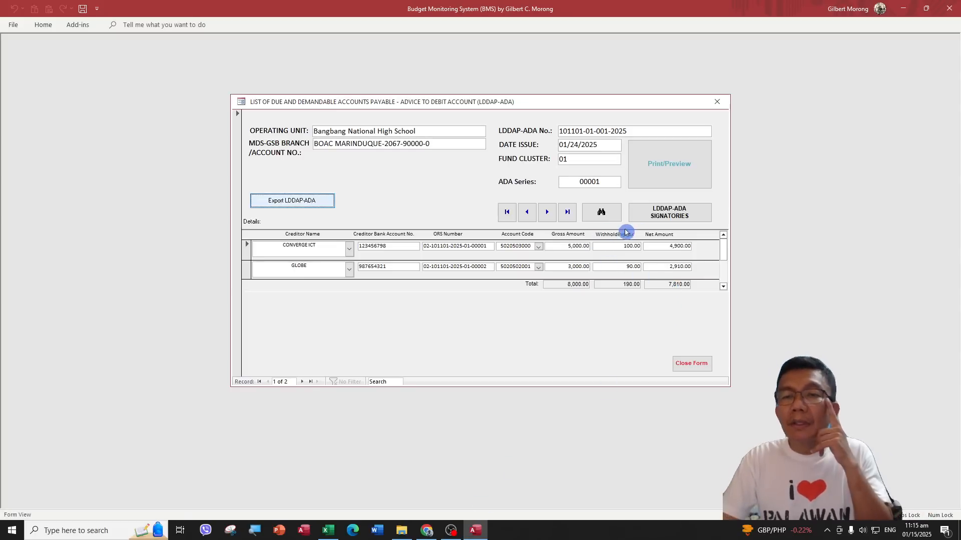
{"action": "left_click", "coordinate": [691, 364]}
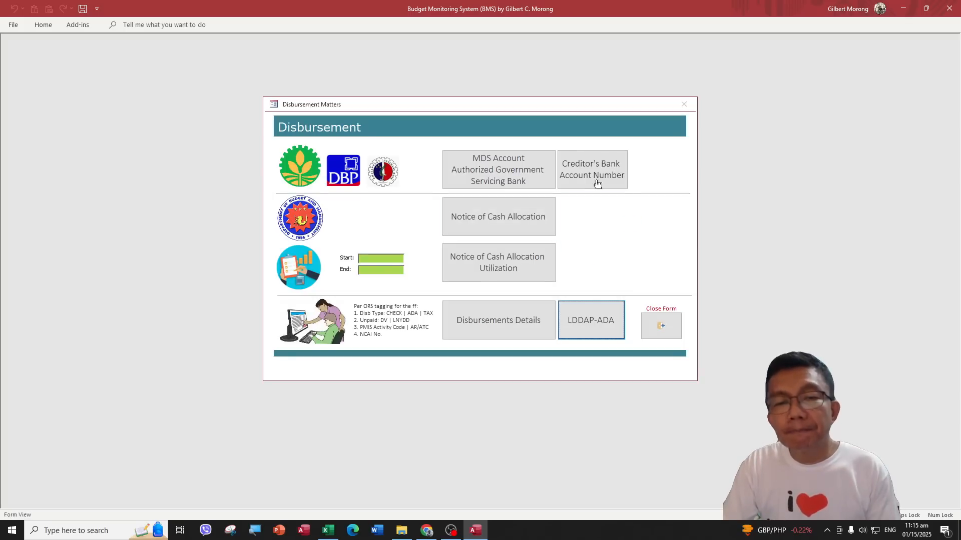
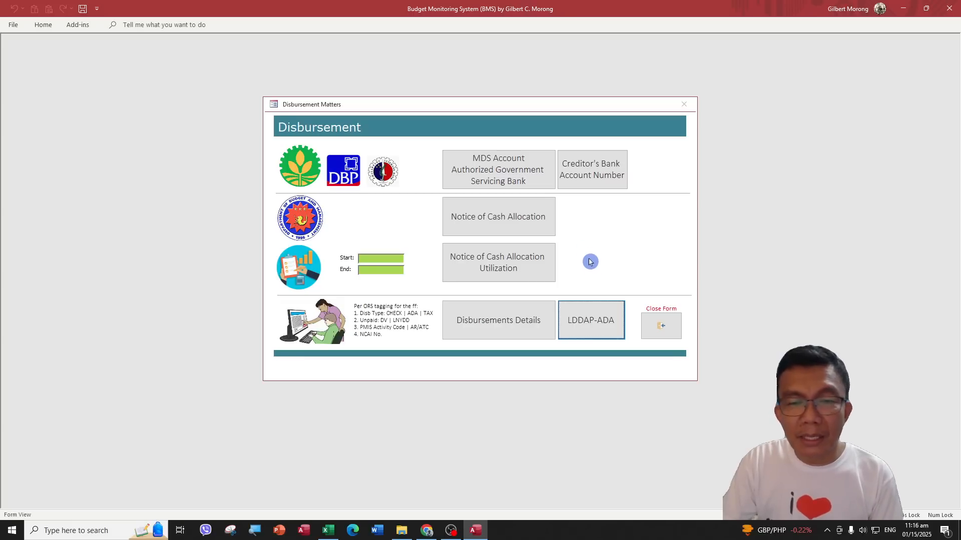
Step: Open Prior Years' Obligations and set the ABC STORE ORS date to 12/28/2024
{"action": "left_click", "coordinate": [662, 329]}
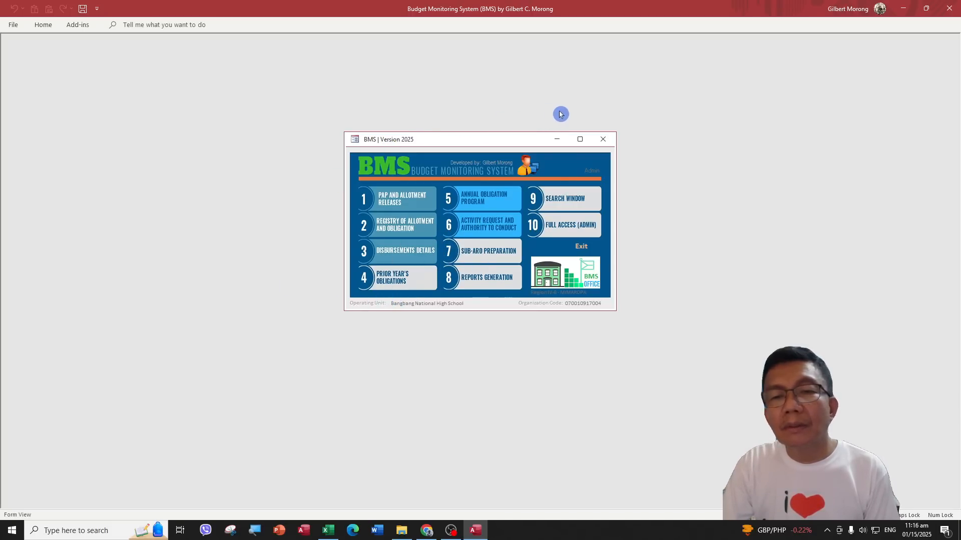
{"action": "left_click", "coordinate": [401, 280]}
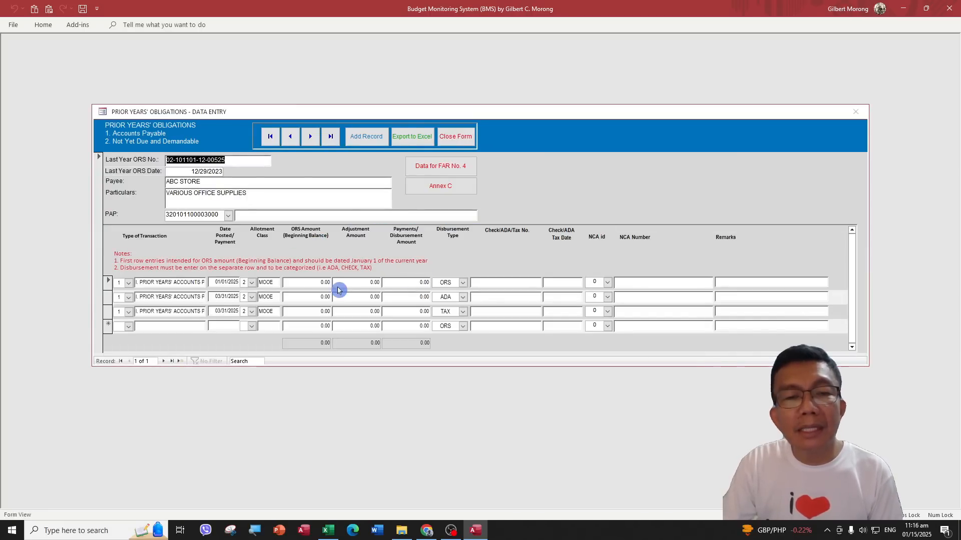
{"action": "left_click", "coordinate": [222, 161]}
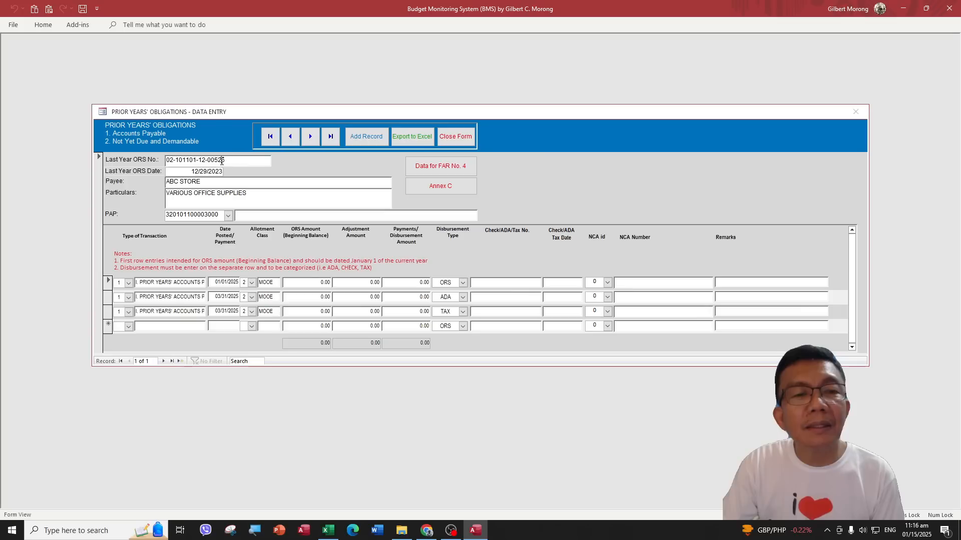
{"action": "left_click", "coordinate": [218, 172]}
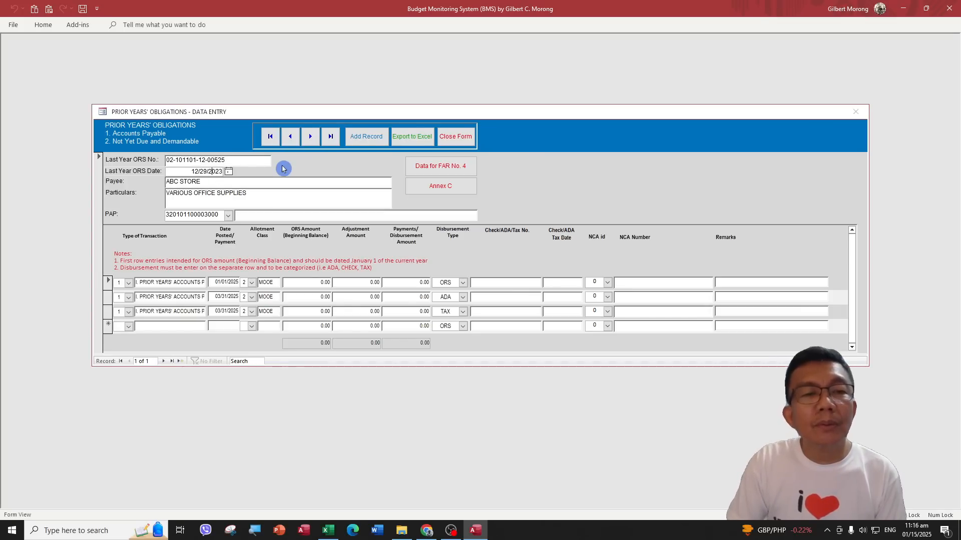
{"action": "key", "text": "BackSpace"}
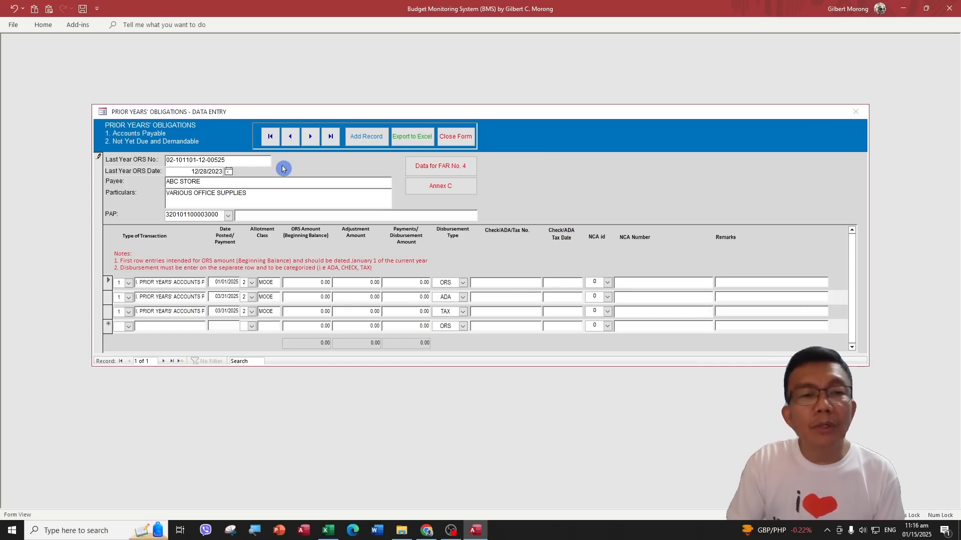
{"action": "type", "text": "4"}
{"action": "left_click", "coordinate": [280, 197]}
Step: Enter the 5,000.00 ORS balance paid as 4,900.00 ADA and 100.00 TAX
{"action": "left_click", "coordinate": [290, 282]}
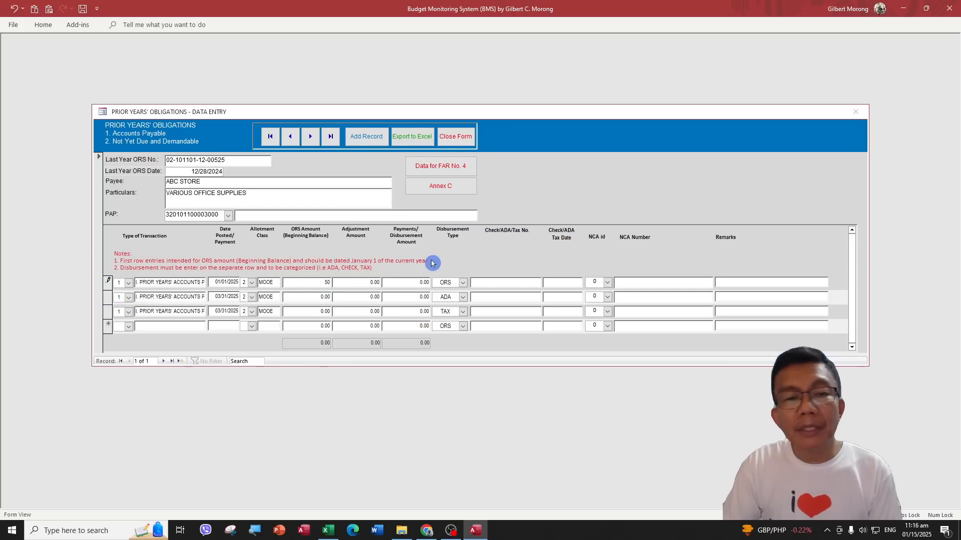
{"action": "key", "text": "Tab"}
{"action": "left_click", "coordinate": [318, 297]}
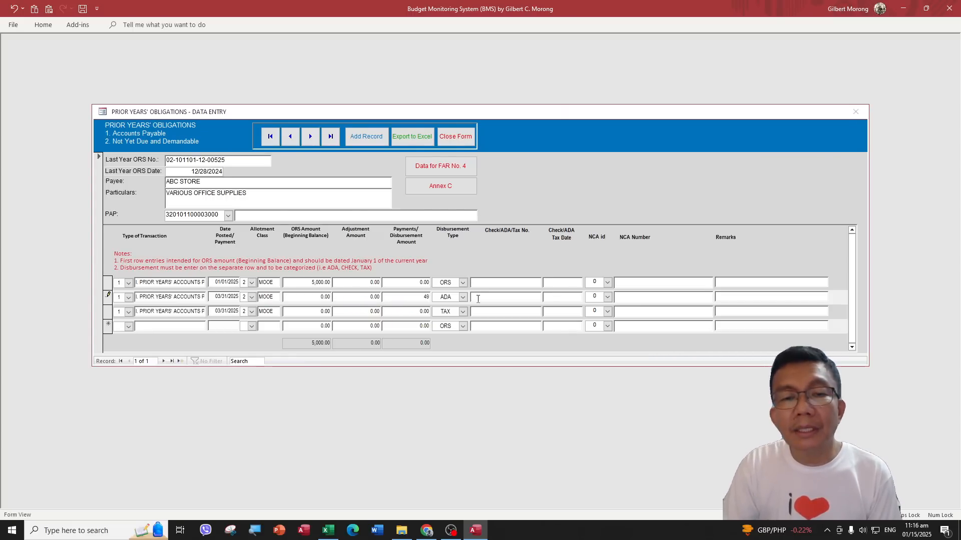
{"action": "type", "text": "00"}
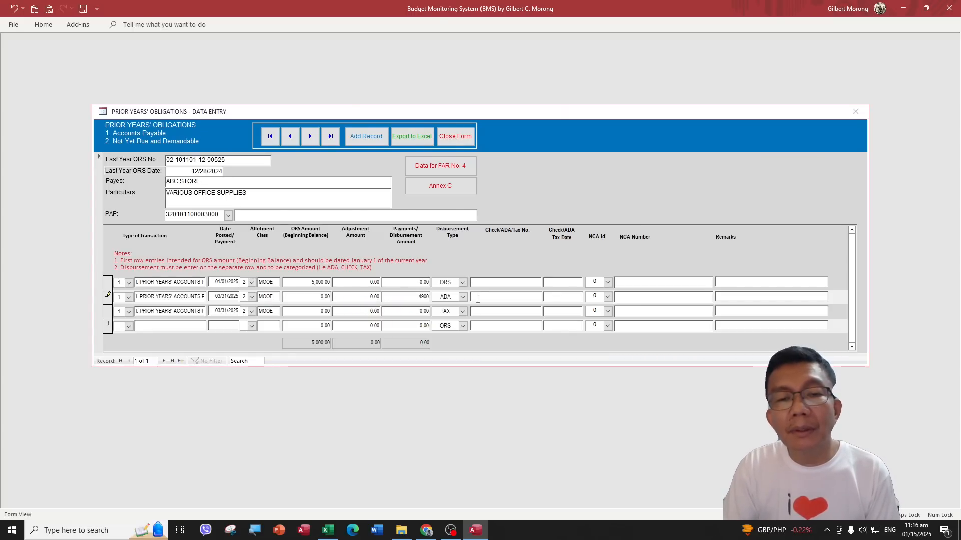
{"action": "key", "text": "Tab"}
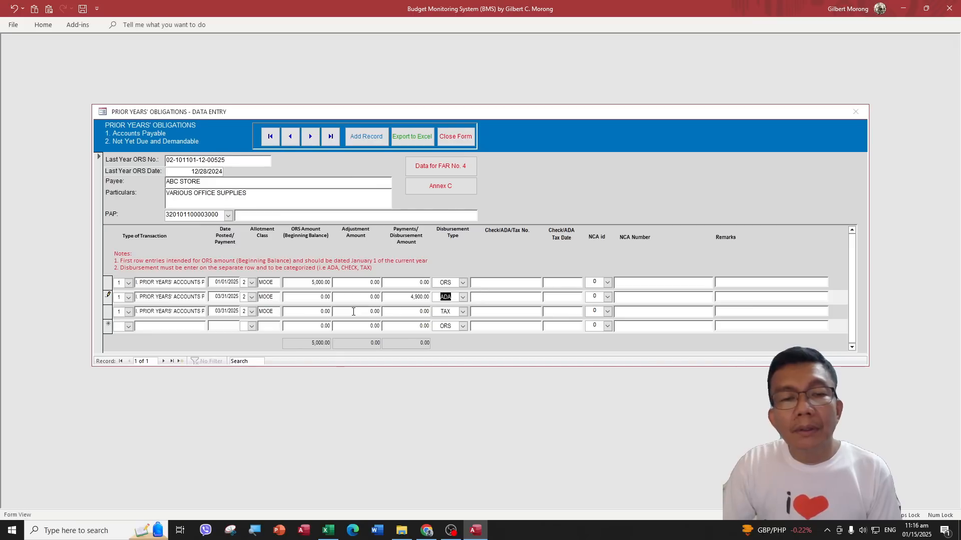
{"action": "key", "text": "Tab"}
{"action": "left_click", "coordinate": [417, 325]}
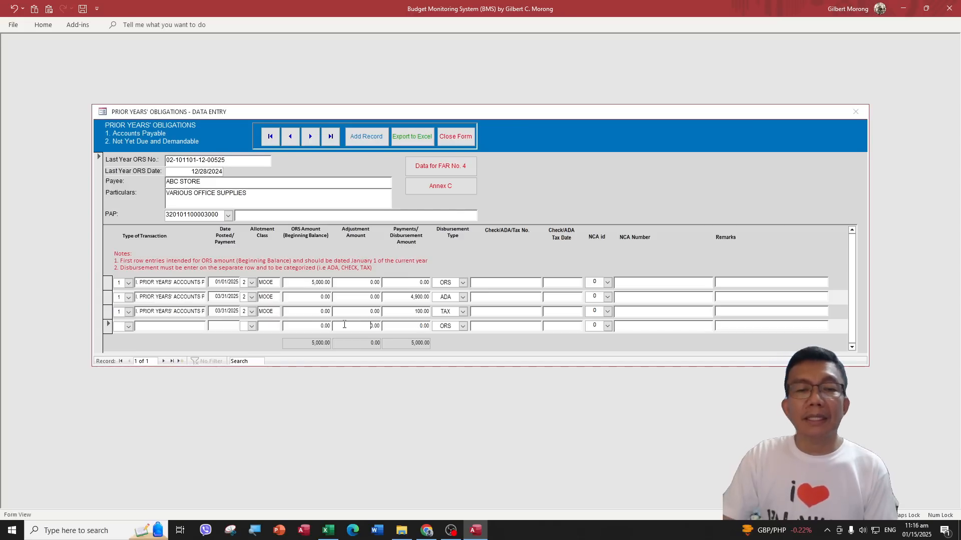
Step: Check the ledger rows, then step to a blank record and back to ABC STORE
{"action": "left_click", "coordinate": [224, 298]}
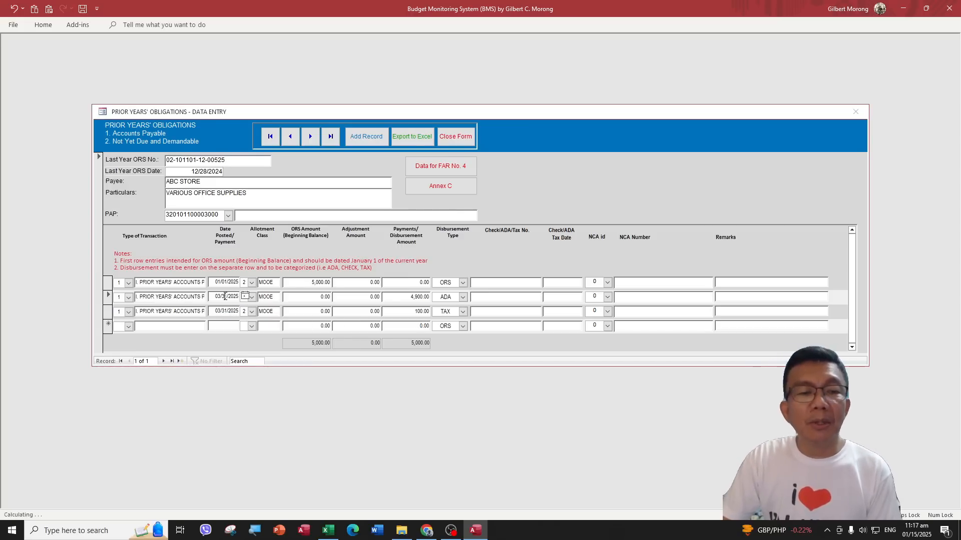
{"action": "left_click", "coordinate": [438, 312]}
{"action": "left_click", "coordinate": [354, 295]}
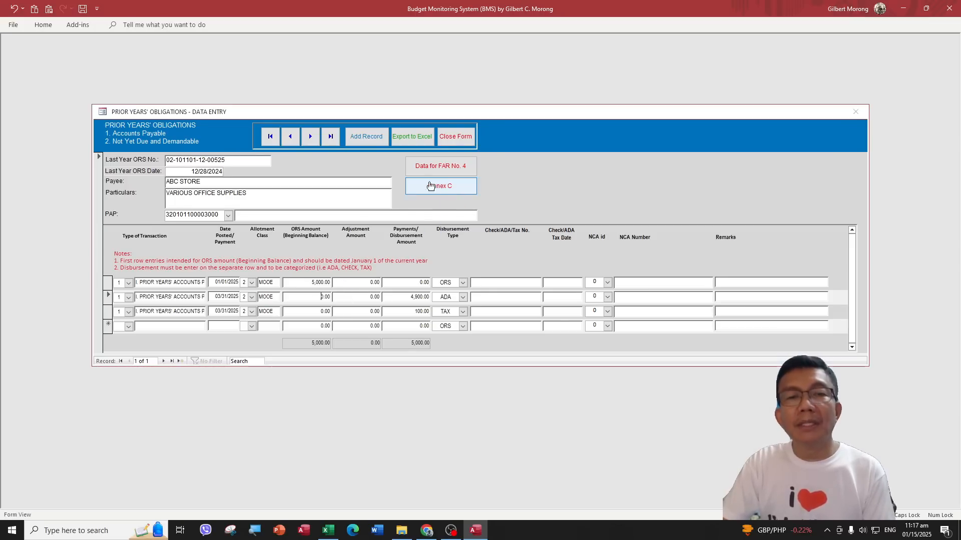
{"action": "left_click", "coordinate": [367, 136]}
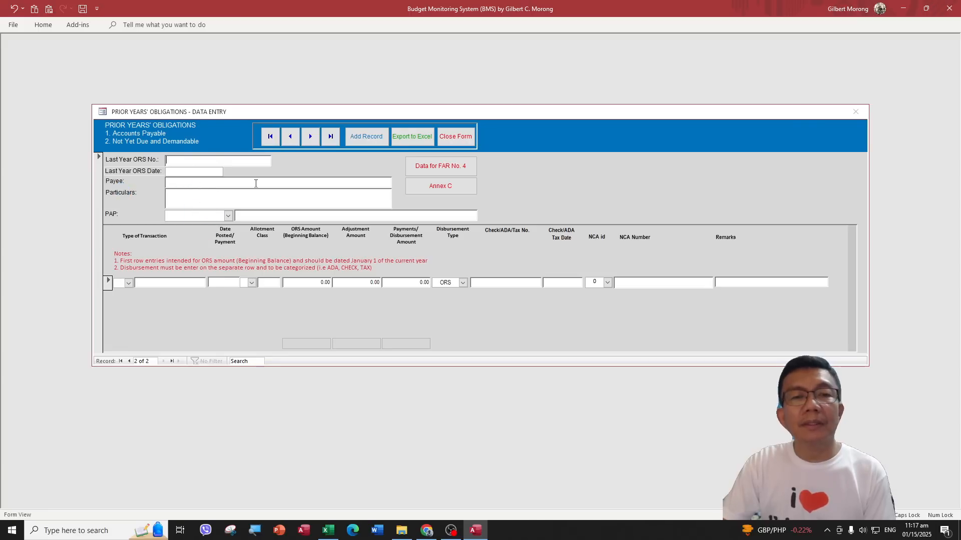
{"action": "left_click", "coordinate": [308, 133]}
Step: Close Prior Years' Obligations, look at the SARO choices, then open the GAAAO/GARO RAO entry
{"action": "left_click", "coordinate": [467, 141]}
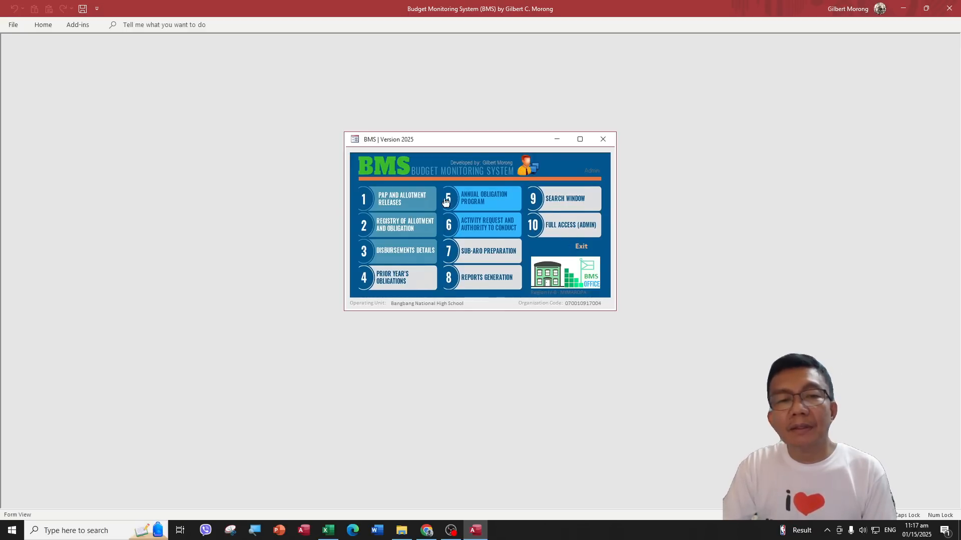
{"action": "left_click", "coordinate": [394, 233]}
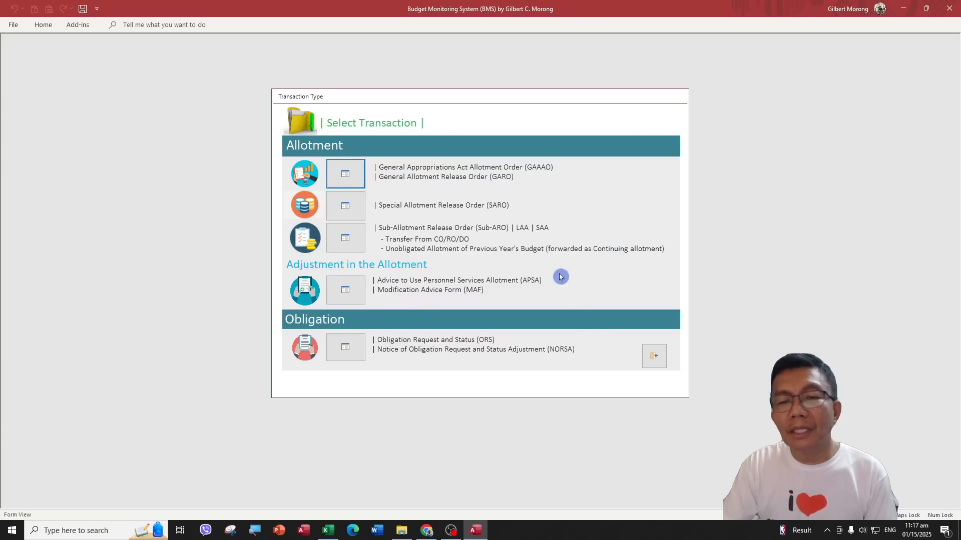
{"action": "left_click", "coordinate": [652, 362]}
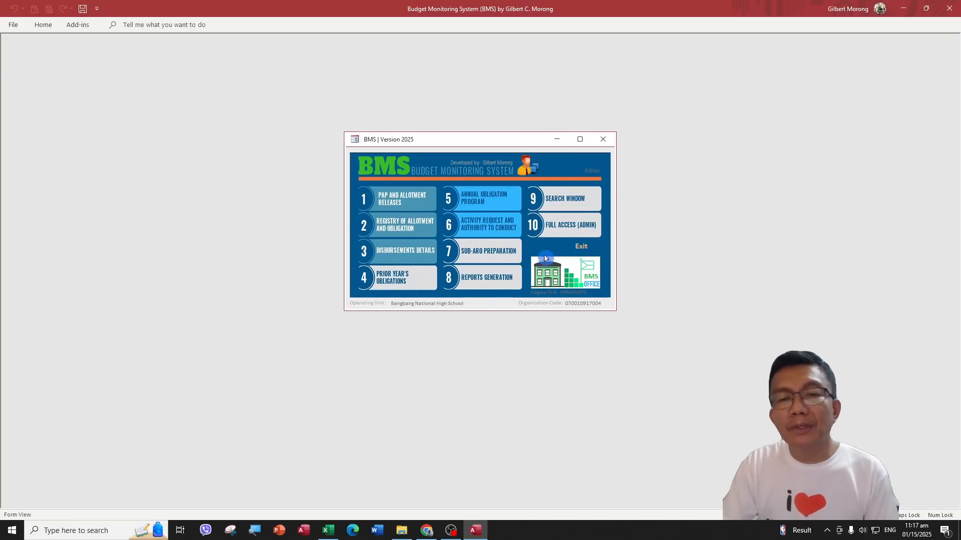
{"action": "left_click", "coordinate": [394, 225]}
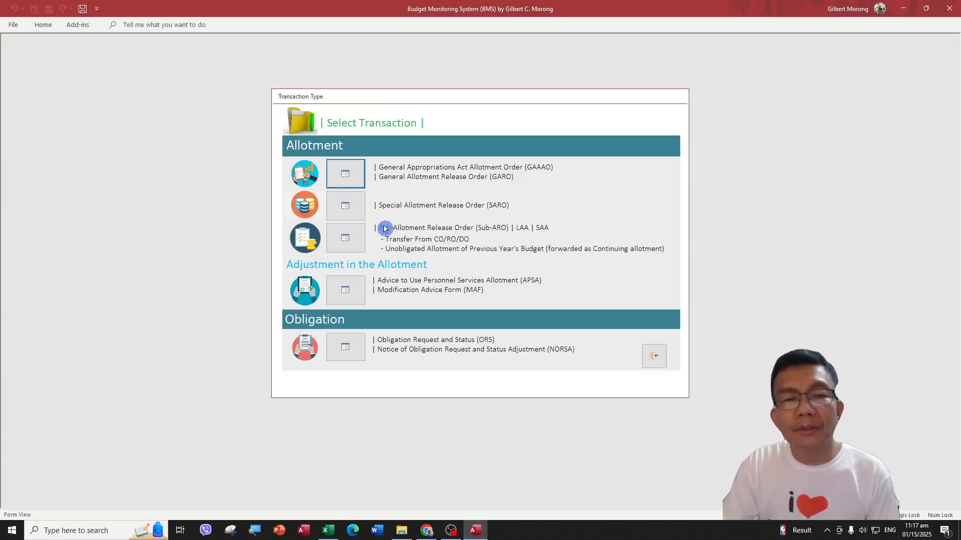
{"action": "left_click", "coordinate": [344, 205]}
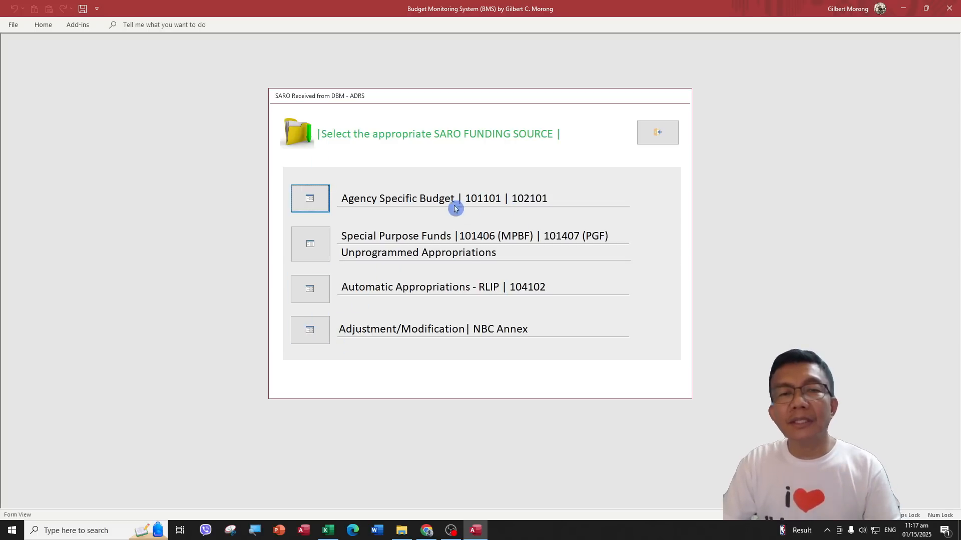
{"action": "left_click", "coordinate": [657, 133]}
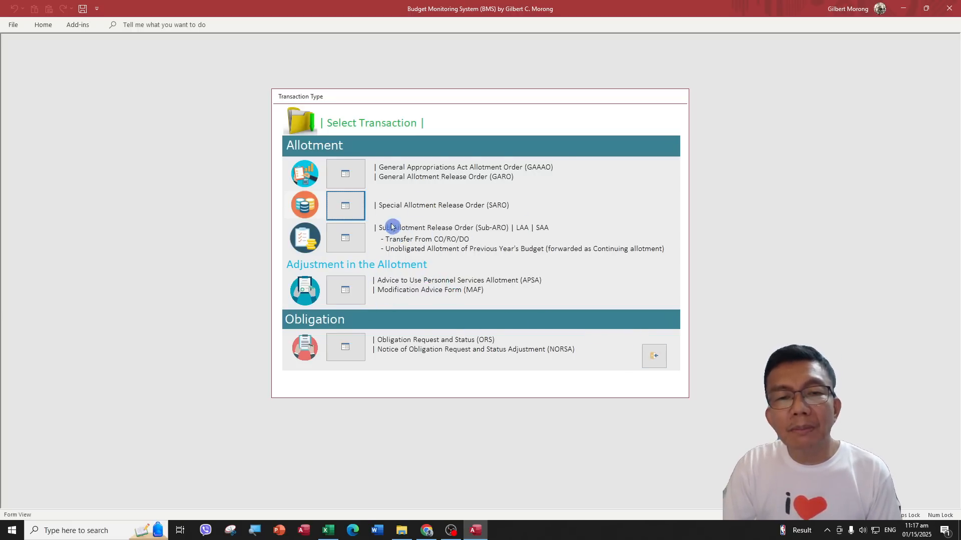
{"action": "left_click", "coordinate": [344, 174]}
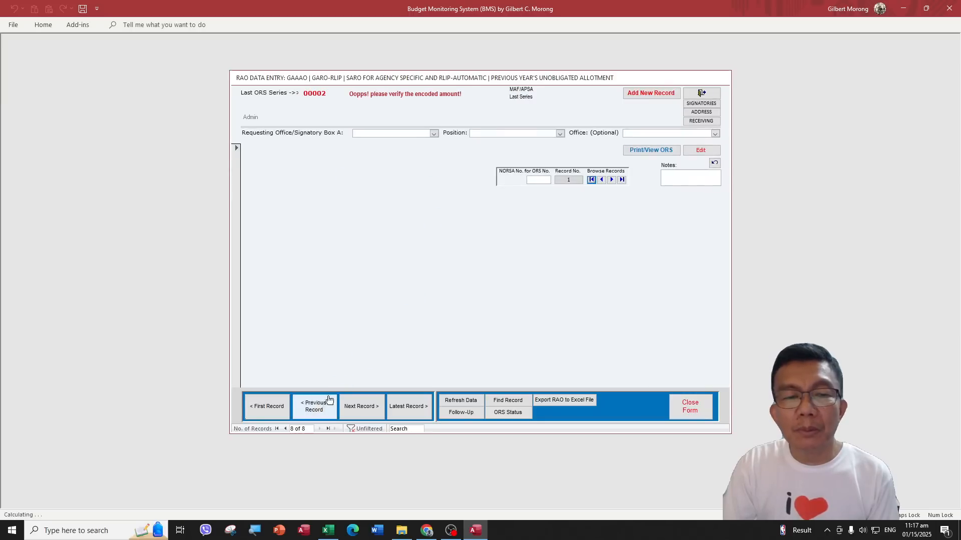
Step: Preview the ORS report for the CONVERGE ICT obligation, then close the RAO data entry
{"action": "left_click", "coordinate": [316, 405]}
{"action": "left_click", "coordinate": [318, 410]}
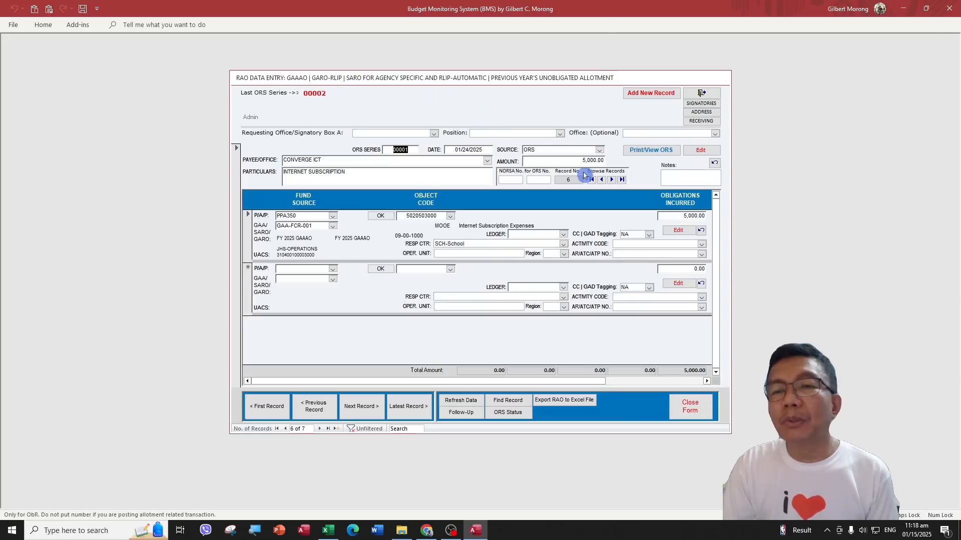
{"action": "left_click", "coordinate": [643, 151]}
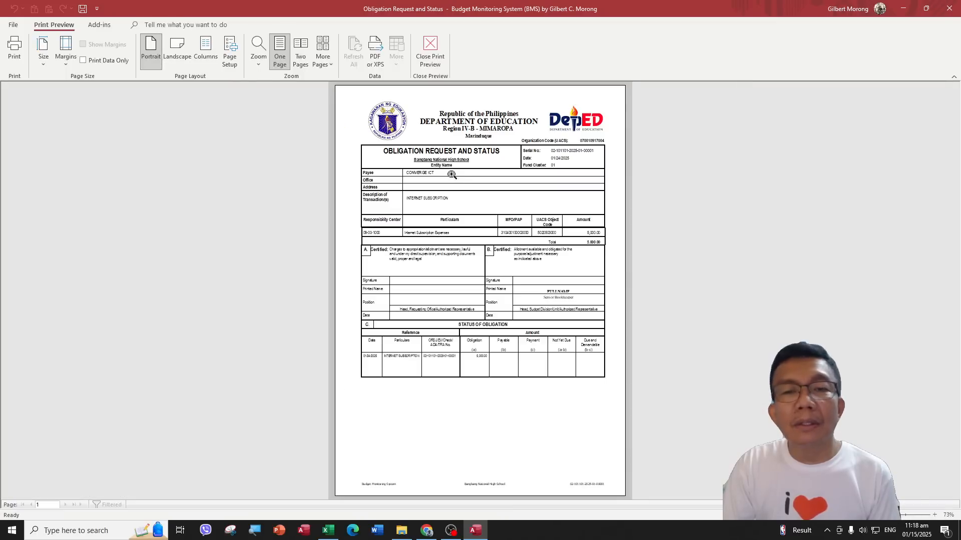
{"action": "left_click", "coordinate": [451, 174]}
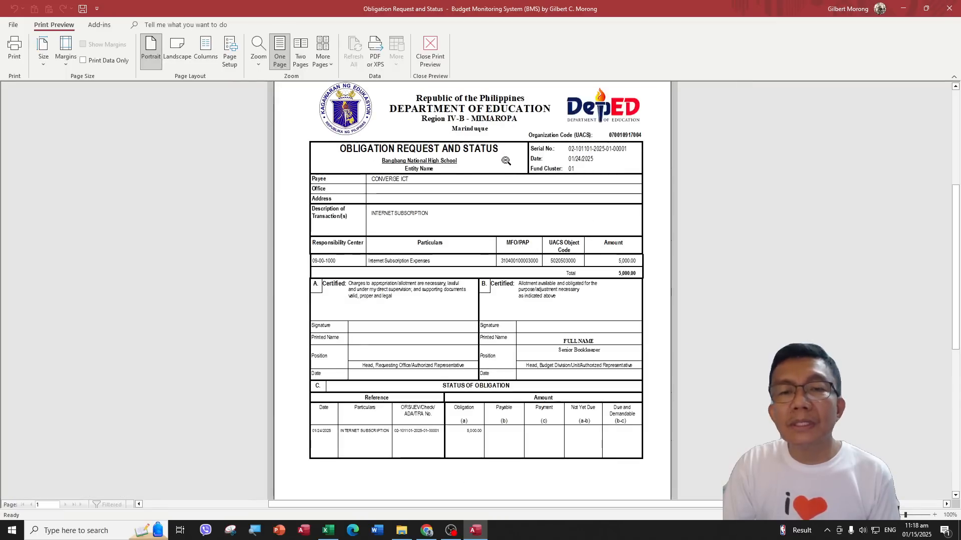
{"action": "left_click", "coordinate": [432, 53]}
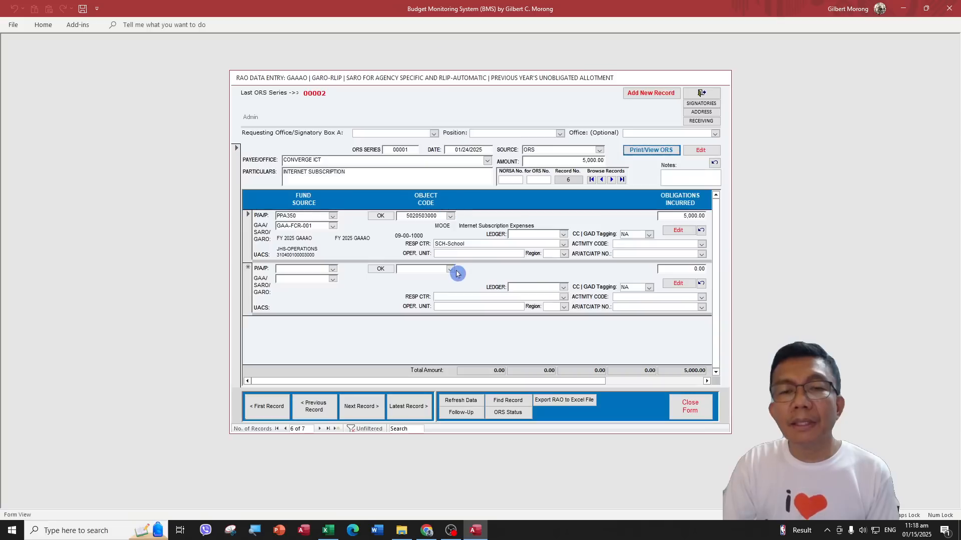
{"action": "left_click", "coordinate": [693, 409]}
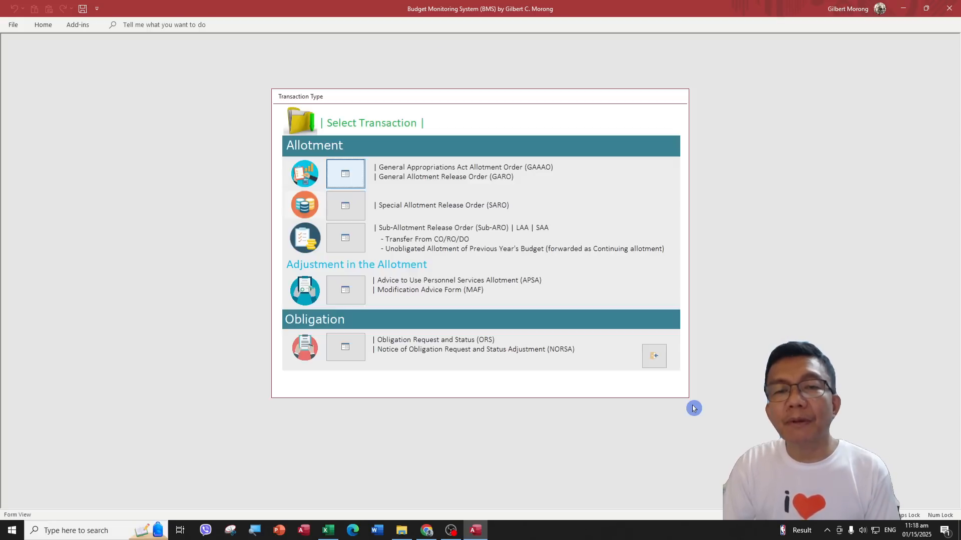
Step: Preview the GLOBE obligation's ORS report from APSA/MAF entry, then close both forms
{"action": "left_click", "coordinate": [346, 214]}
{"action": "left_click", "coordinate": [651, 138]}
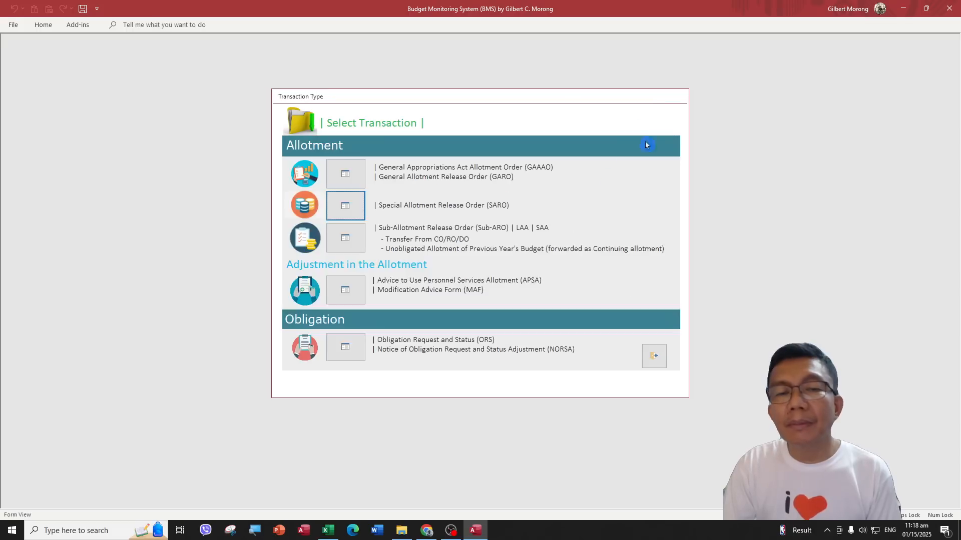
{"action": "left_click", "coordinate": [346, 298]}
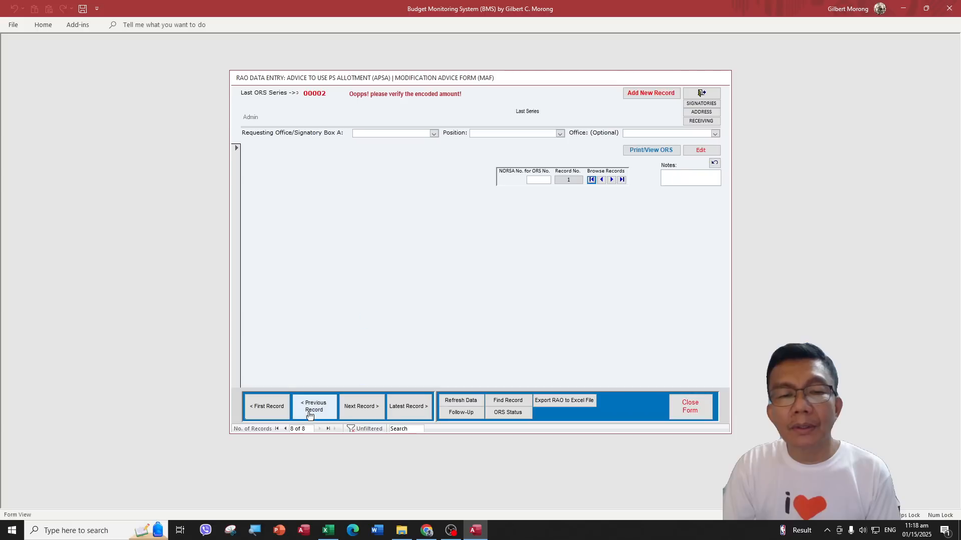
{"action": "left_click", "coordinate": [640, 150]}
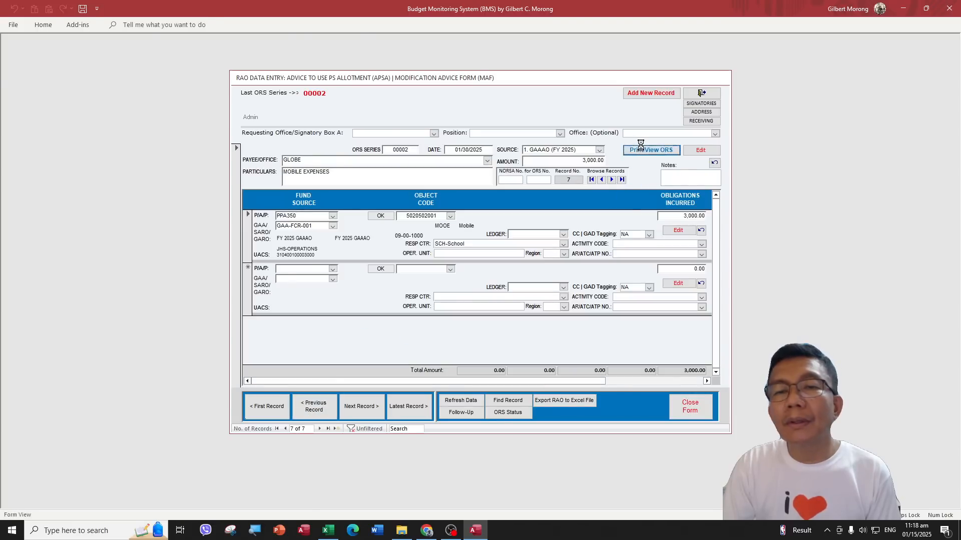
{"action": "left_click", "coordinate": [350, 196]}
{"action": "left_click", "coordinate": [488, 168]}
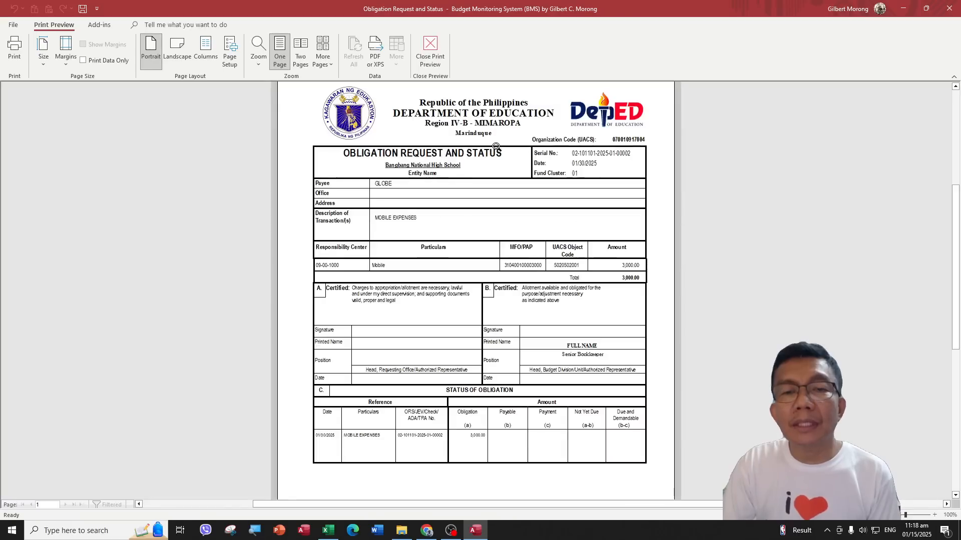
{"action": "left_click", "coordinate": [437, 229]}
{"action": "left_click", "coordinate": [437, 229]}
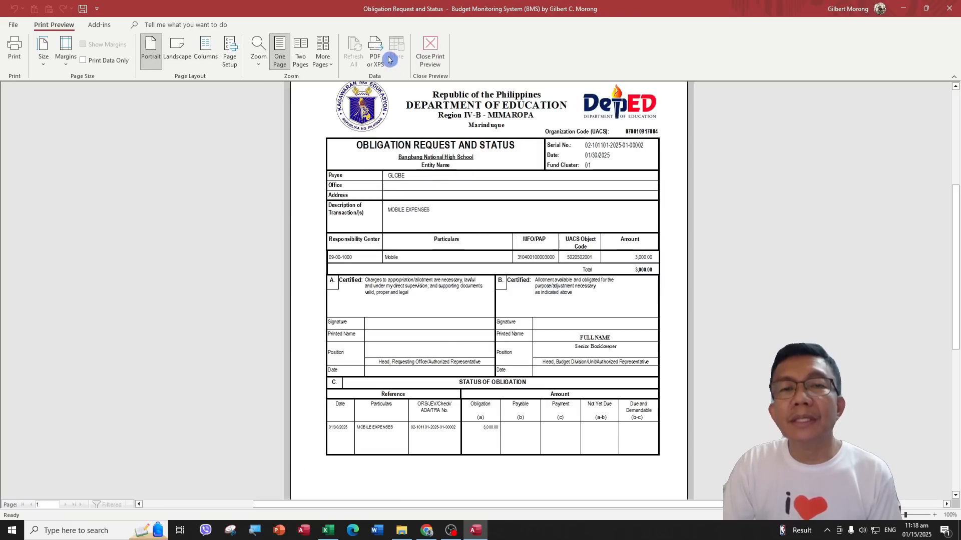
{"action": "left_click", "coordinate": [430, 50]}
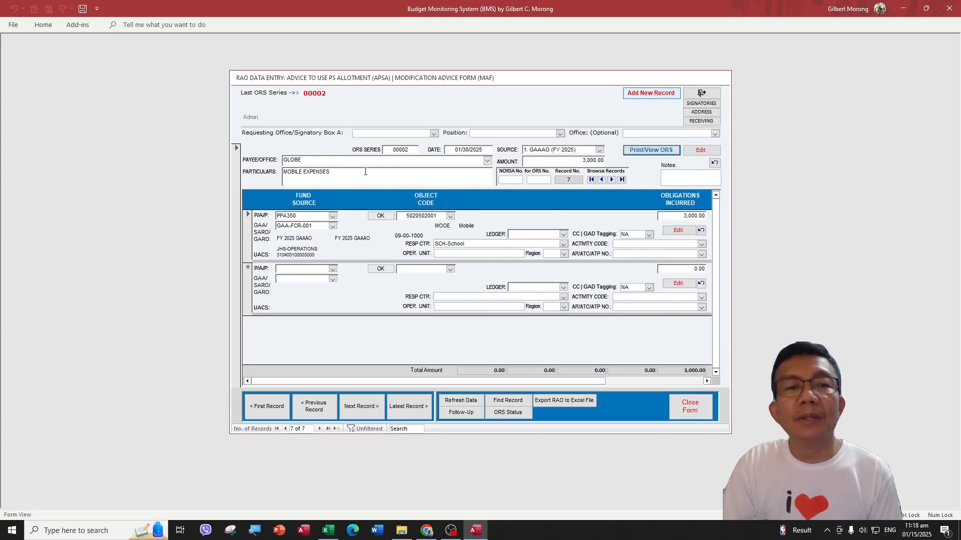
{"action": "left_click", "coordinate": [688, 405]}
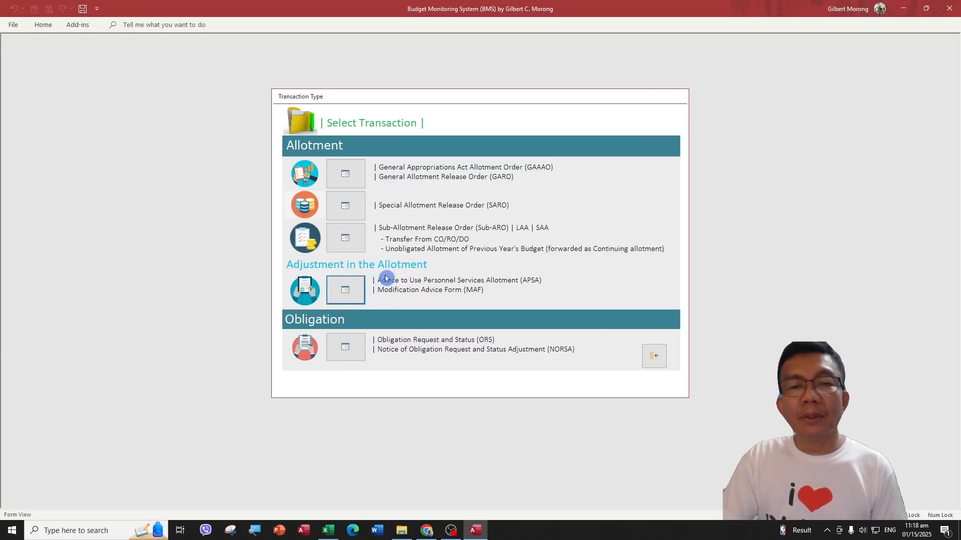
{"action": "left_click", "coordinate": [648, 359]}
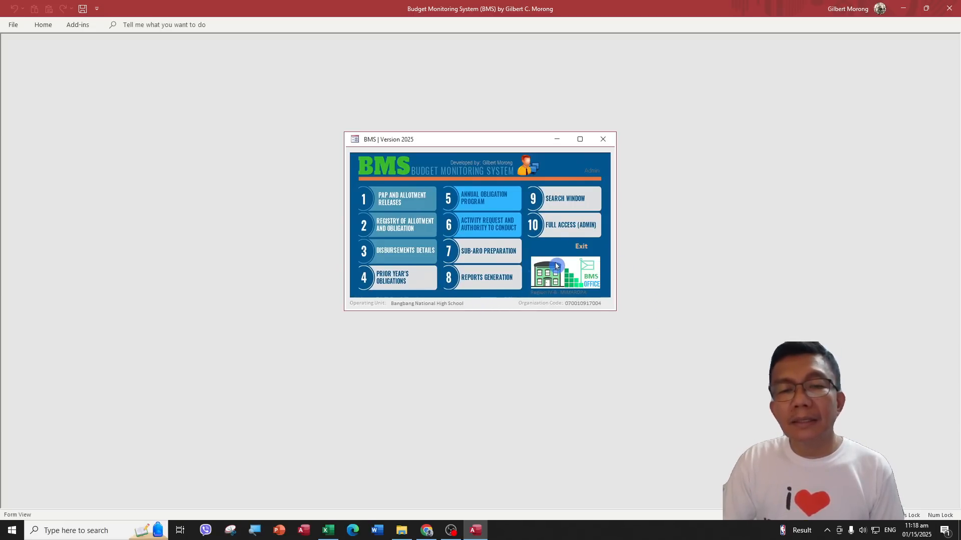
Step: Generate the report data and set the period to 01/01/2025–03/31/2025
{"action": "left_click", "coordinate": [480, 282]}
{"action": "left_click", "coordinate": [438, 193]}
{"action": "left_click", "coordinate": [429, 231]}
{"action": "left_click", "coordinate": [422, 270]}
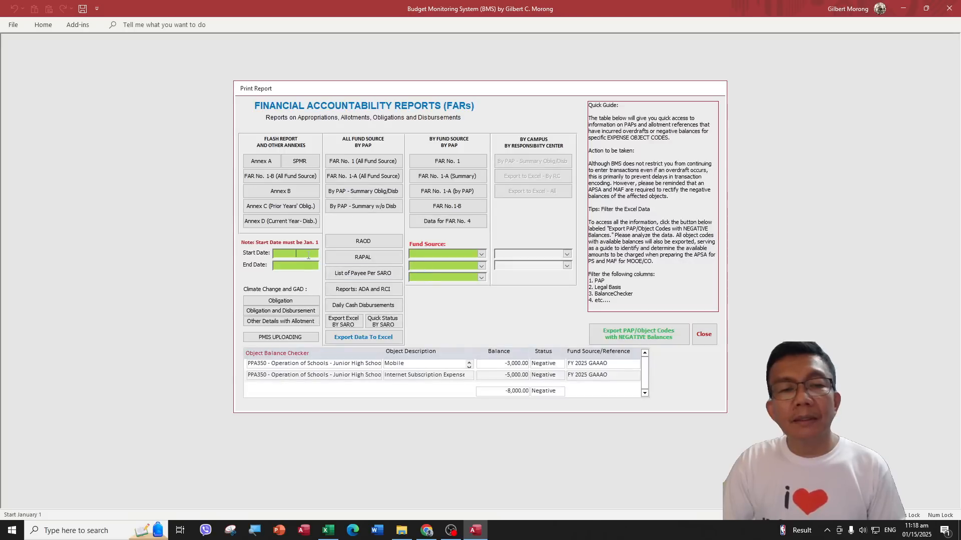
{"action": "type", "text": "1/1"}
{"action": "key", "text": "Tab"}
{"action": "type", "text": "3/31"}
{"action": "key", "text": "Tab"}
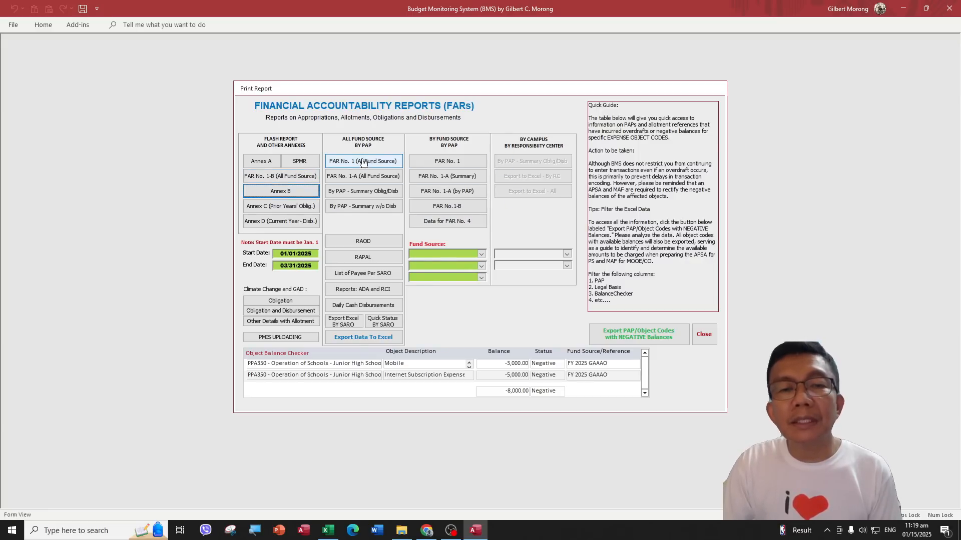
Step: Preview the FAR No. 1 all-fund-source report, then export utilization by SARO to Excel
{"action": "left_click", "coordinate": [363, 163]}
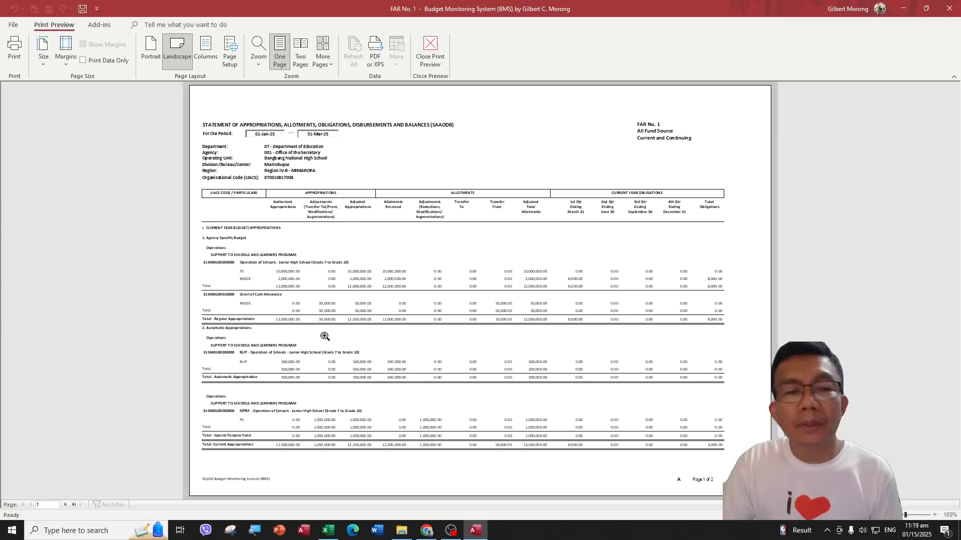
{"action": "left_click", "coordinate": [298, 405]}
{"action": "scroll", "coordinate": [291, 458], "scroll_direction": "down", "scroll_amount": 1}
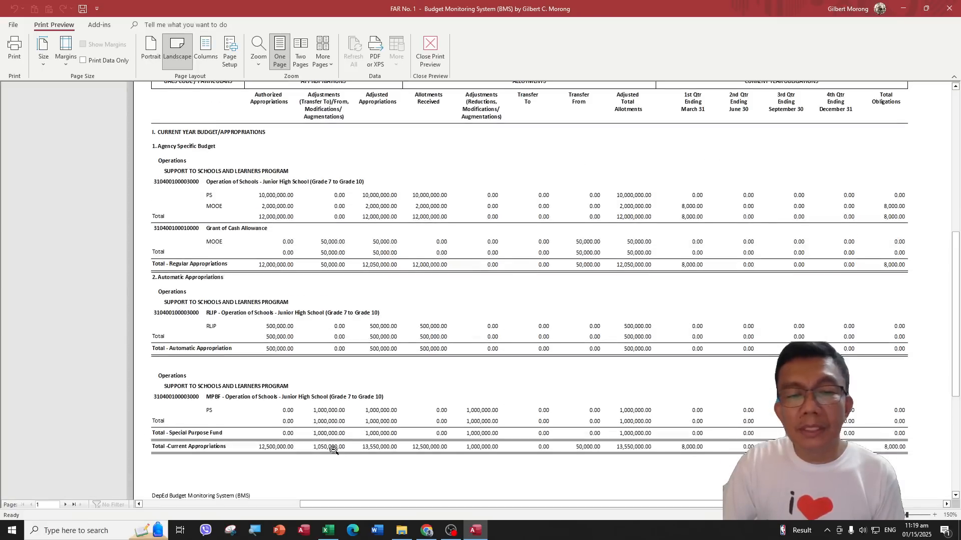
{"action": "scroll", "coordinate": [333, 449], "scroll_direction": "up", "scroll_amount": 3}
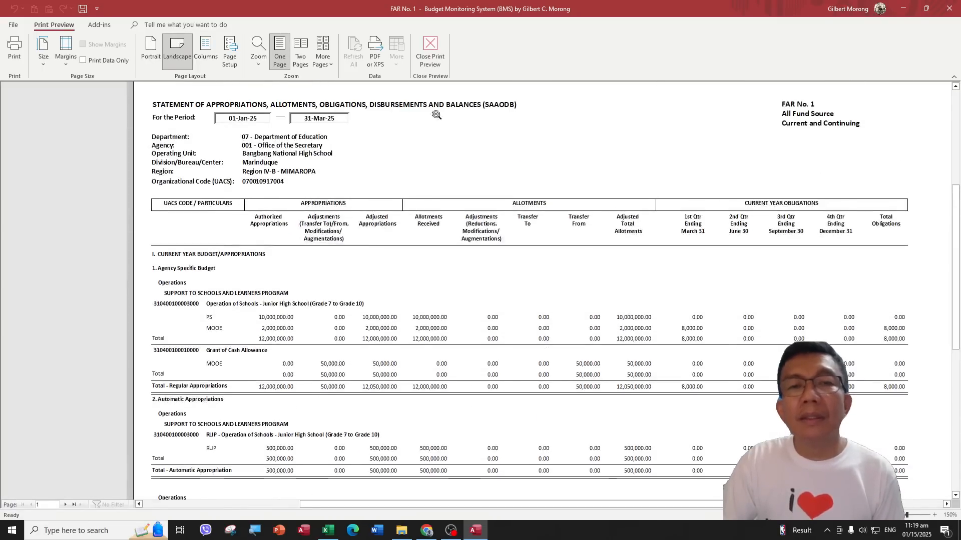
{"action": "left_click", "coordinate": [431, 60]}
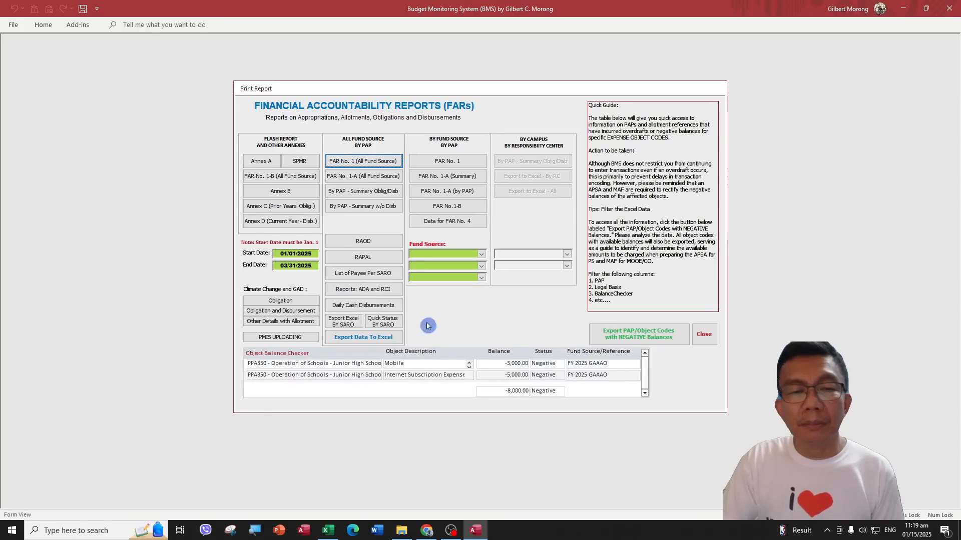
{"action": "left_click", "coordinate": [342, 326]}
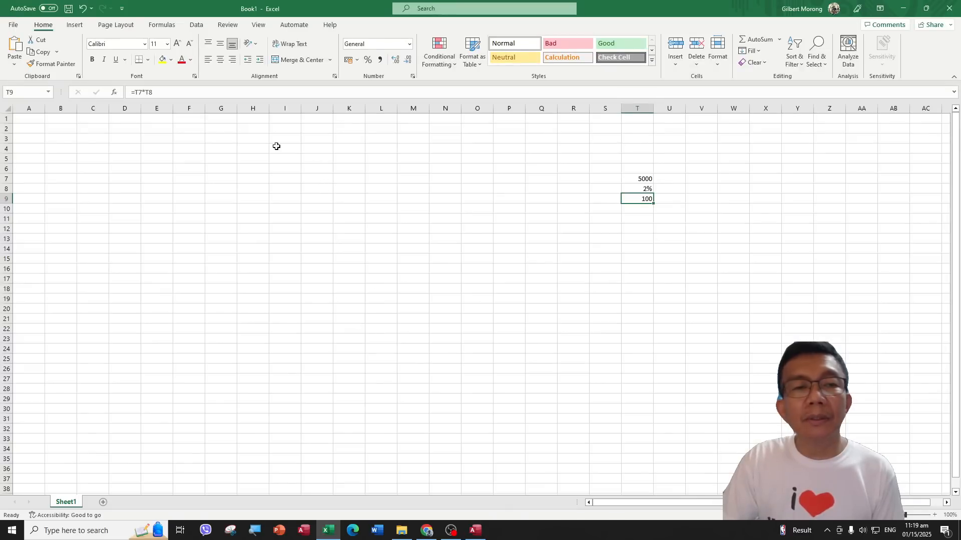
Step: Browse the legal basis, allotment class and obligation columns of the exported utilization workbook
{"action": "left_click", "coordinate": [187, 137]}
{"action": "key", "text": "Left"}
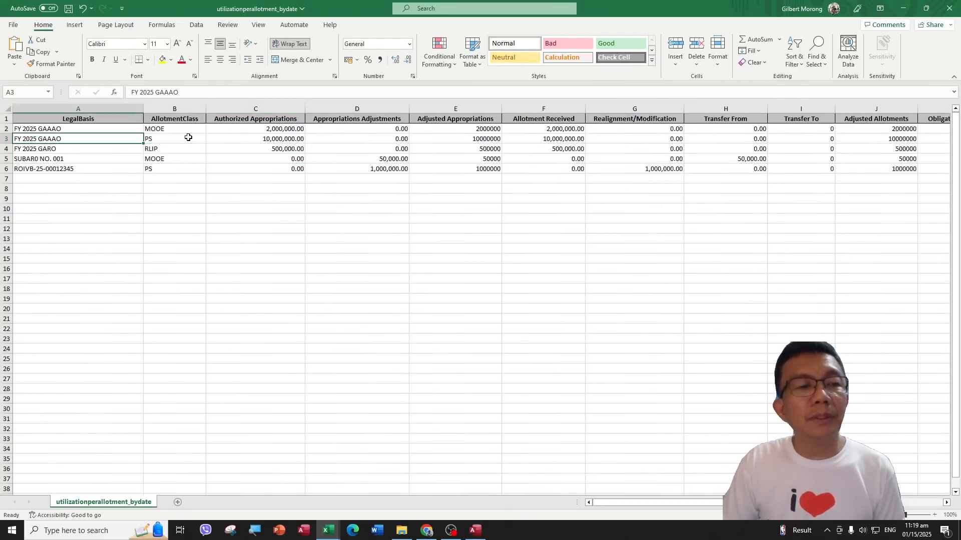
{"action": "key", "text": "Down"}
{"action": "key", "text": "Down"}
{"action": "key", "text": "Up"}
{"action": "key", "text": "Up"}
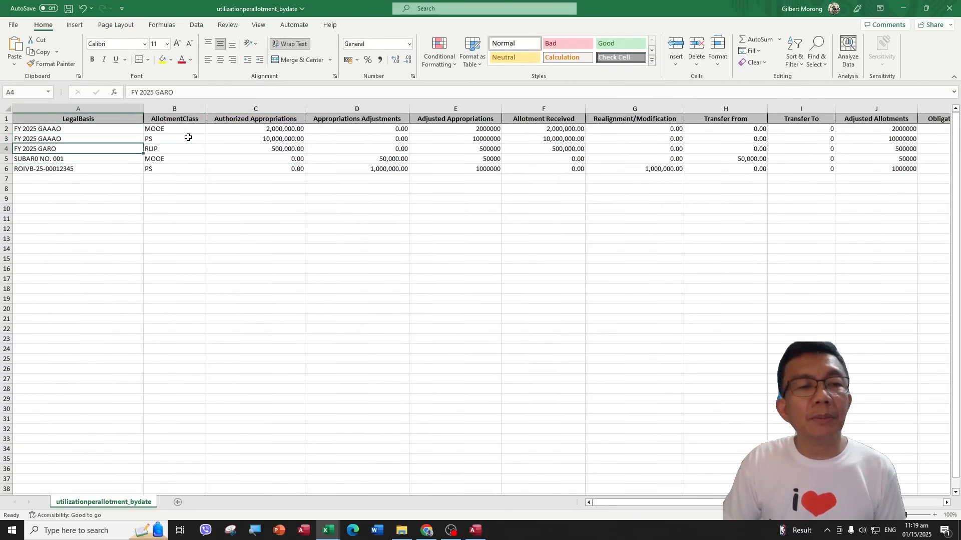
{"action": "key", "text": "Right"}
{"action": "key", "text": "Down"}
{"action": "key", "text": "Down"}
{"action": "key", "text": "Up"}
{"action": "key", "text": "Up"}
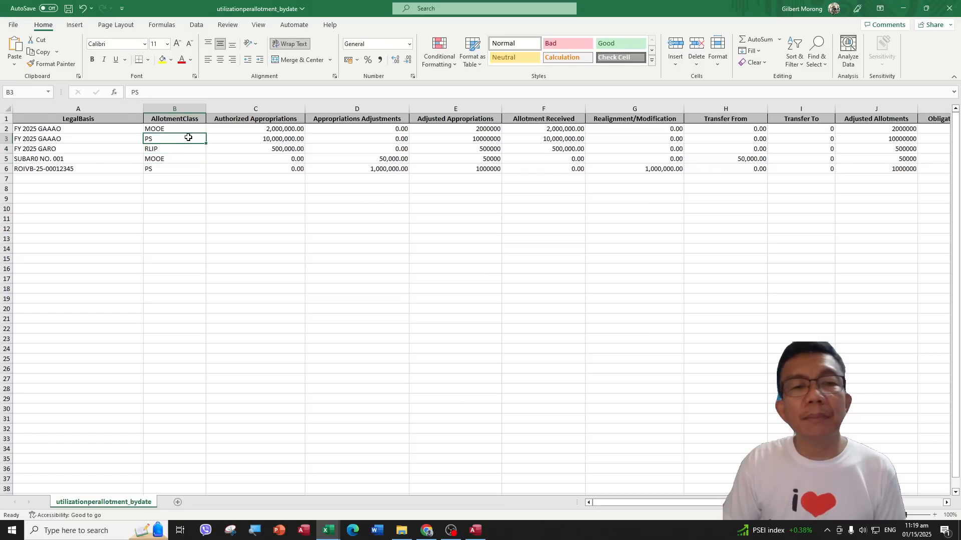
{"action": "key", "text": "Right"}
{"action": "key", "text": "Right"}
{"action": "key", "text": "Right"}
{"action": "key", "text": "Right"}
{"action": "key", "text": "Right"}
{"action": "key", "text": "Right"}
{"action": "key", "text": "Right"}
{"action": "key", "text": "Right"}
{"action": "key", "text": "Right"}
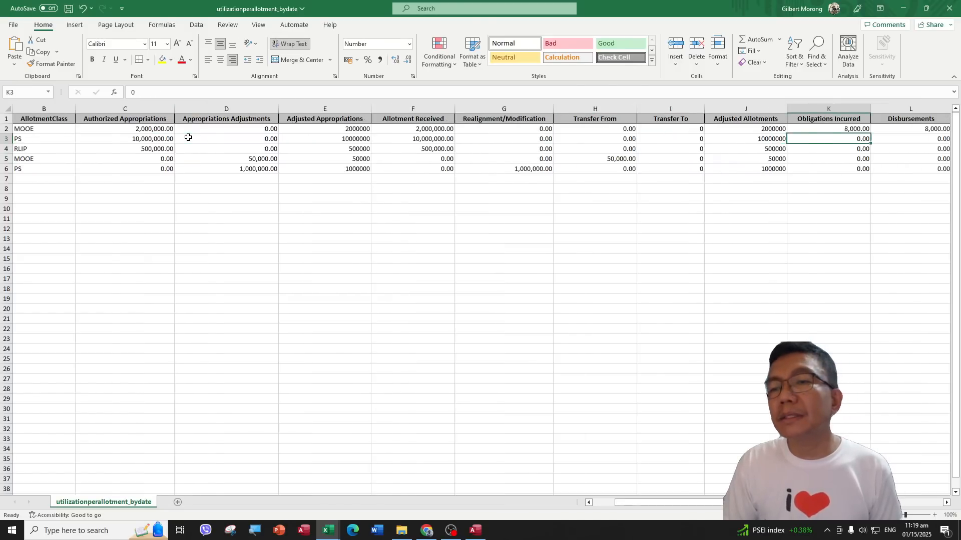
{"action": "key", "text": "Right"}
{"action": "key", "text": "Right"}
{"action": "key", "text": "Right"}
{"action": "key", "text": "Right"}
{"action": "key", "text": "Left"}
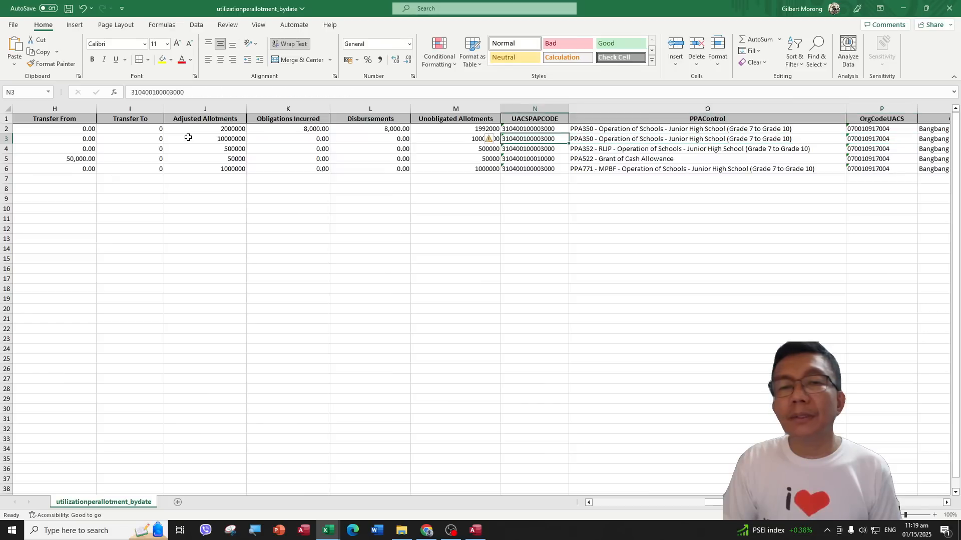
{"action": "key", "text": "Left"}
Step: Select unobligated allotments M2:M6 and disbursements L2:L6, then close Excel without saving
{"action": "key", "text": "Up"}
{"action": "key", "text": "Up"}
{"action": "key", "text": "Down"}
{"action": "key", "text": "shift+Down"}
{"action": "key", "text": "shift+Down"}
{"action": "key", "text": "shift+Down"}
{"action": "key", "text": "shift+Down"}
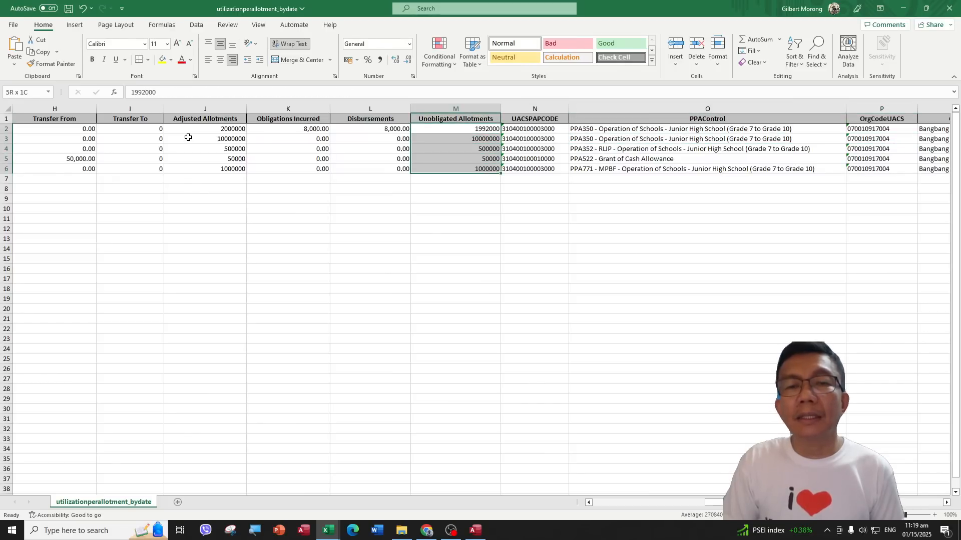
{"action": "key", "text": "shift+Down"}
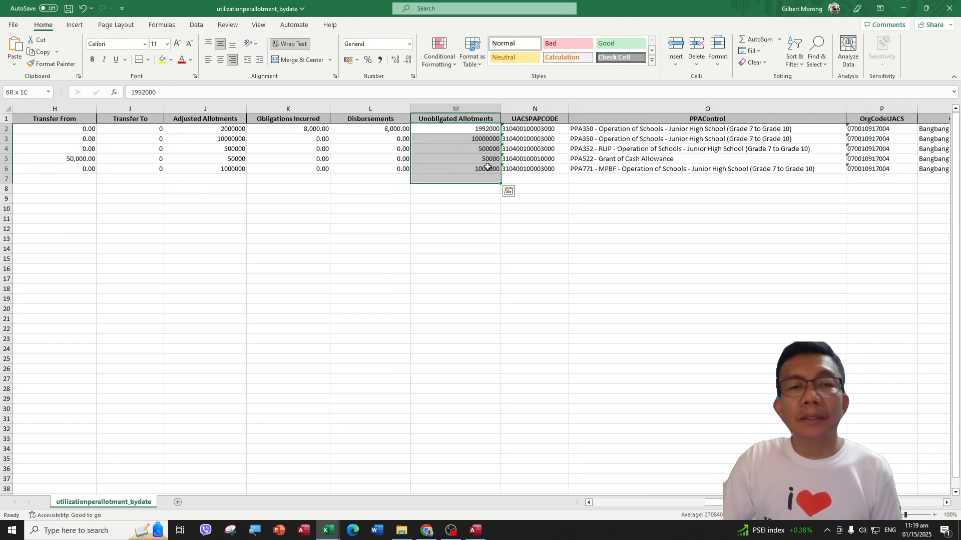
{"action": "left_click_drag", "start_coordinate": [383, 127], "coordinate": [381, 170]}
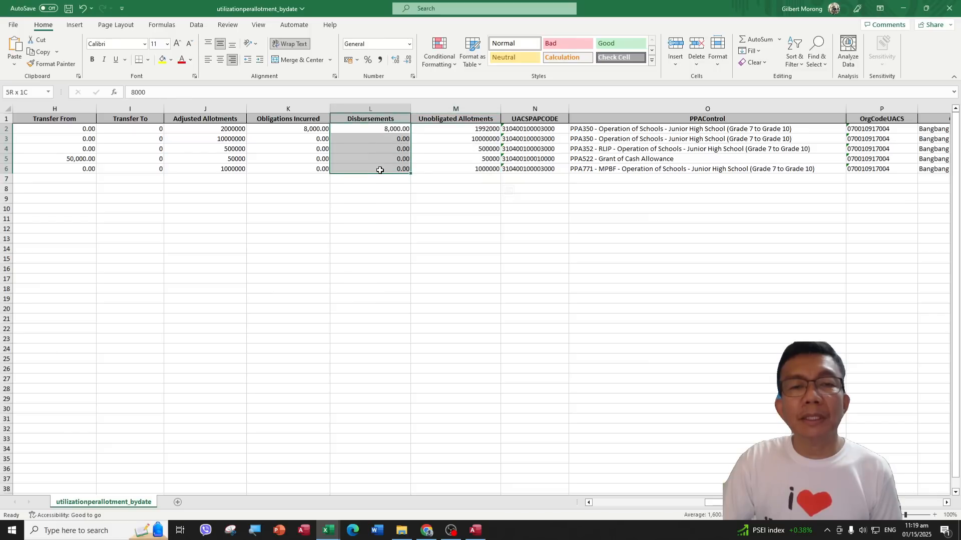
{"action": "left_click", "coordinate": [449, 144]}
{"action": "left_click", "coordinate": [388, 145]}
{"action": "left_click", "coordinate": [950, 12]}
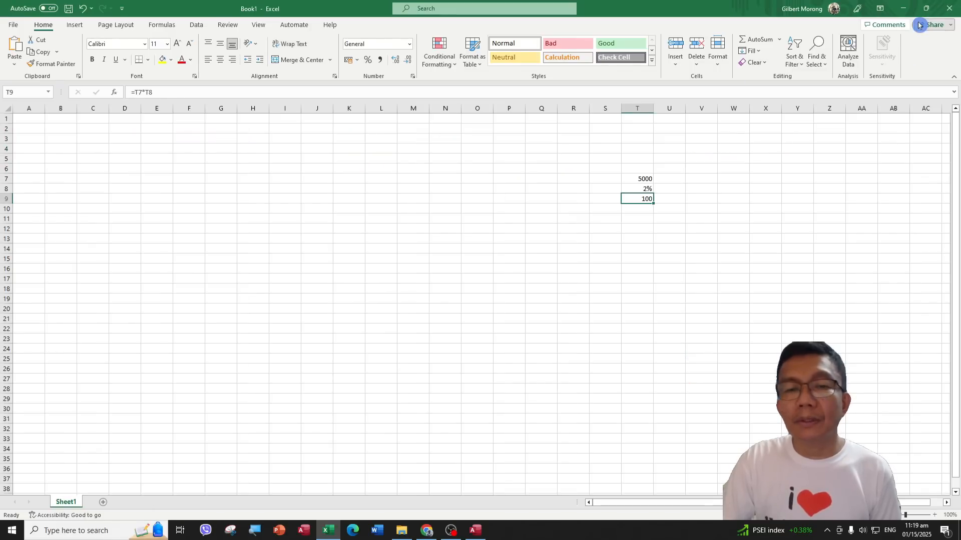
{"action": "left_click", "coordinate": [949, 8]}
{"action": "left_click", "coordinate": [532, 320]}
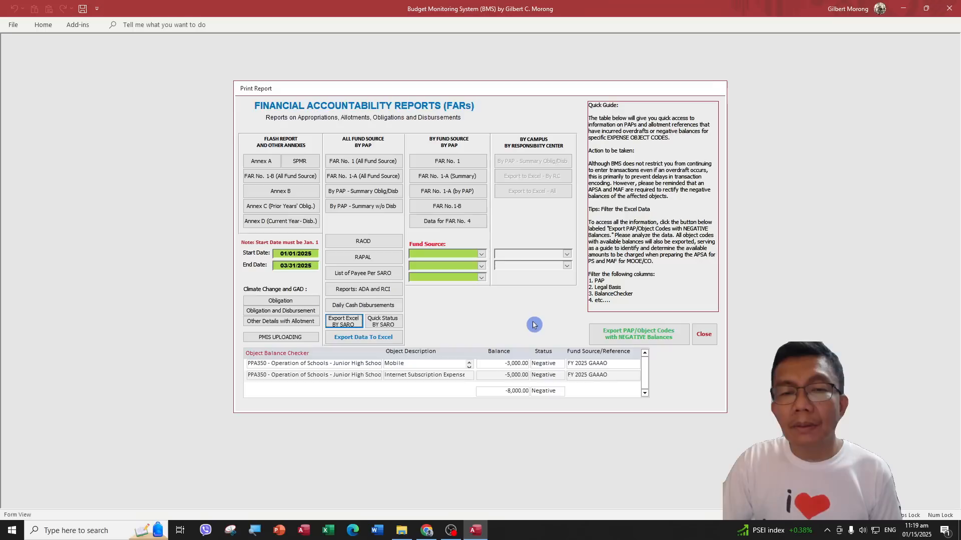
{"action": "left_click", "coordinate": [393, 324]}
{"action": "left_click", "coordinate": [523, 98]}
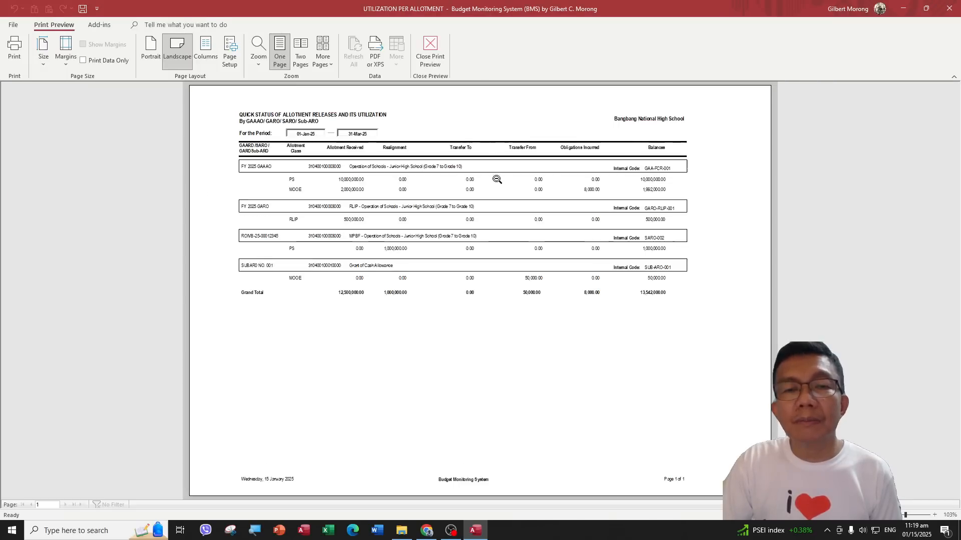
{"action": "left_click", "coordinate": [934, 516]}
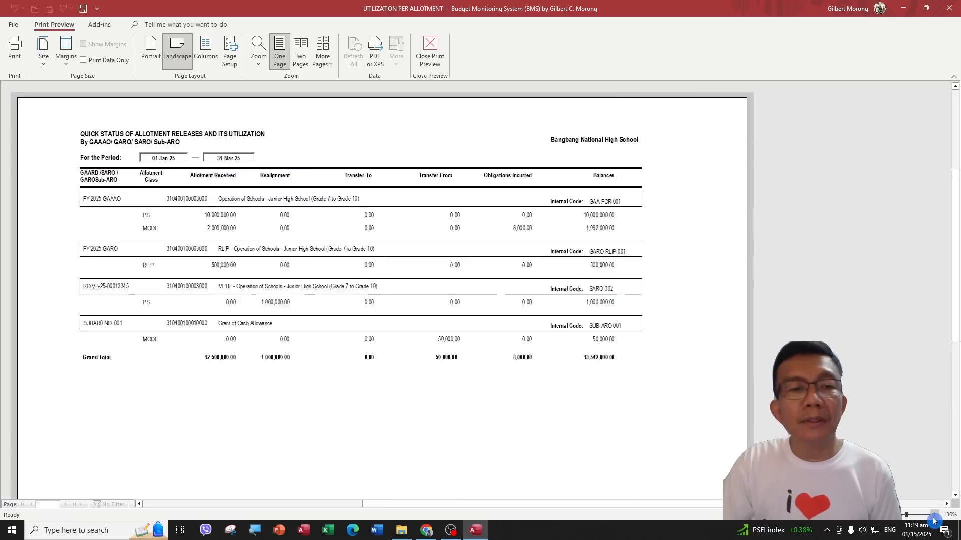
{"action": "left_click", "coordinate": [933, 518]}
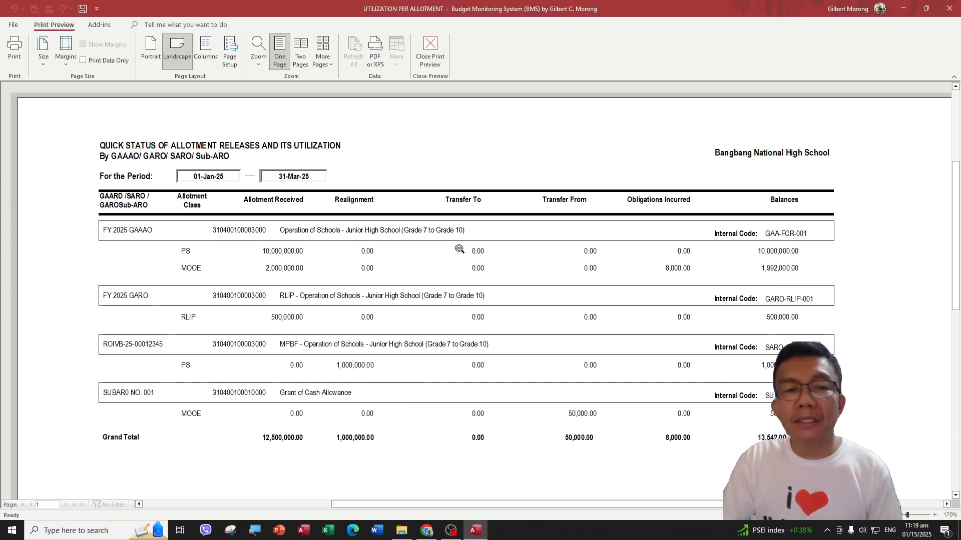
{"action": "left_click", "coordinate": [431, 50]}
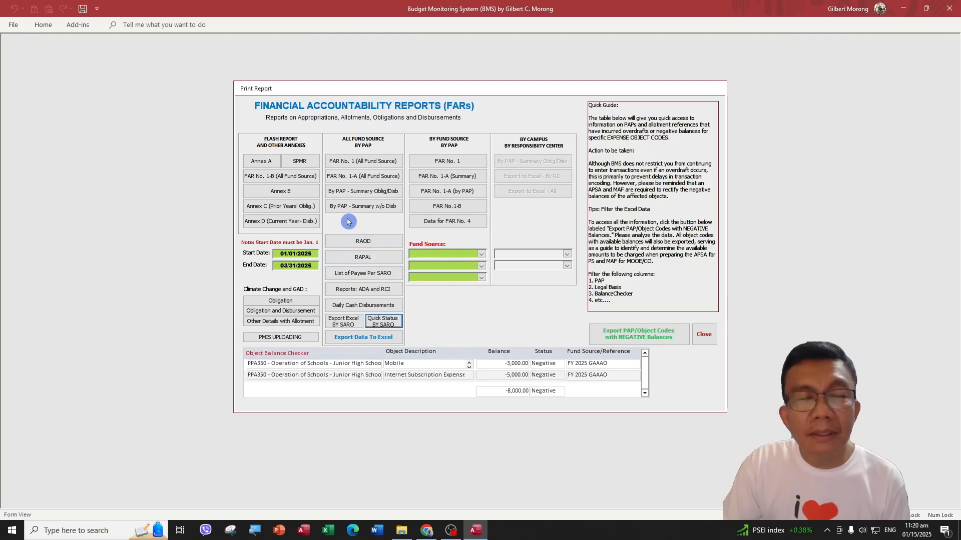
Step: Generate the RAOD per PAP for PPA350 with allotment class PS
{"action": "left_click", "coordinate": [363, 245]}
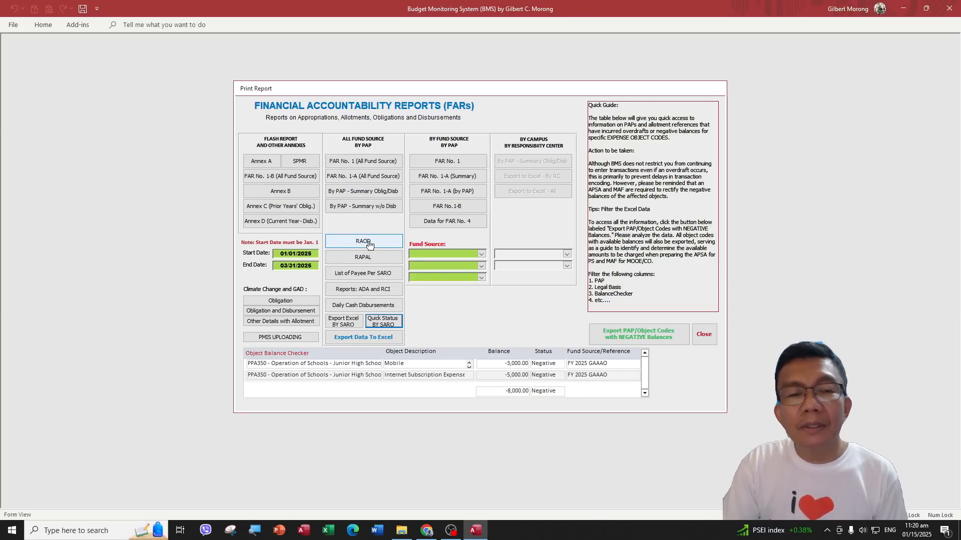
{"action": "left_click", "coordinate": [362, 244]}
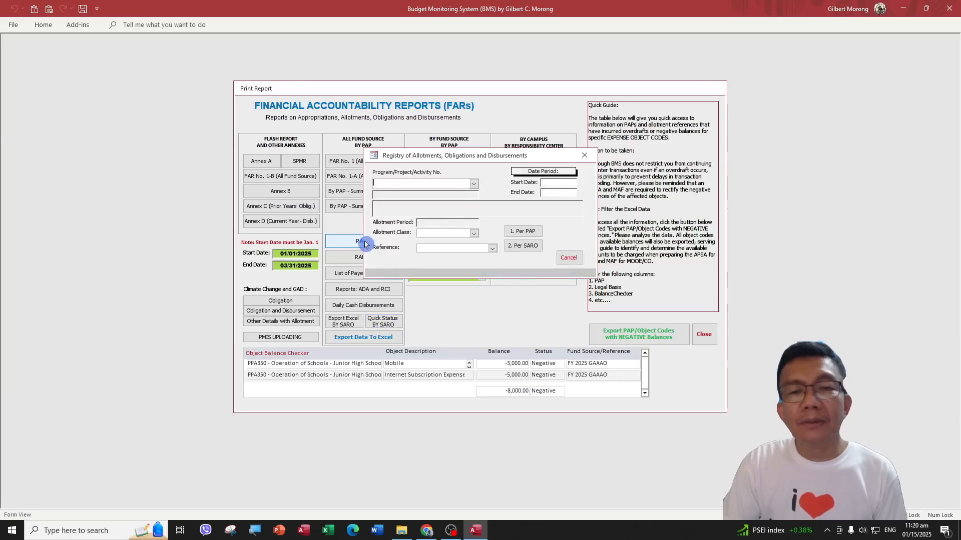
{"action": "left_click", "coordinate": [473, 184]}
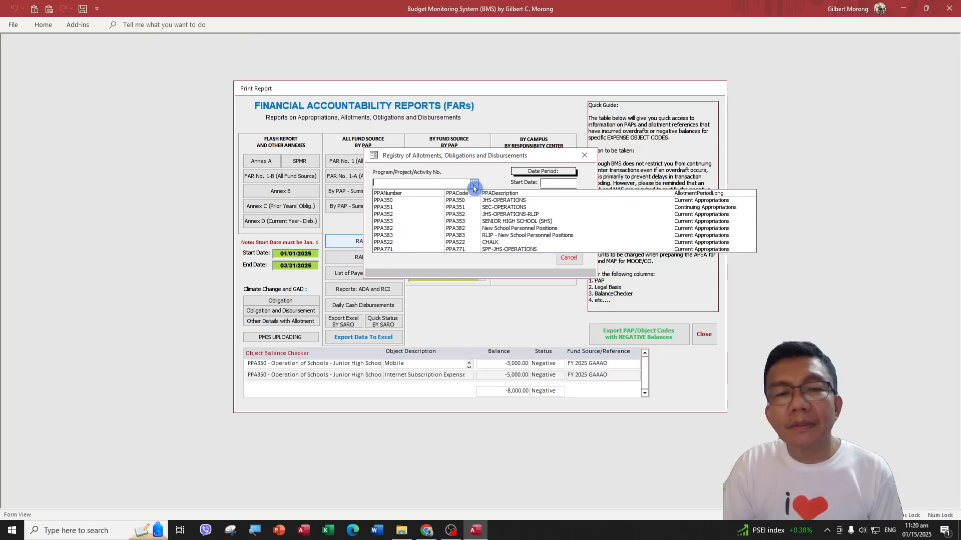
{"action": "left_click", "coordinate": [450, 202]}
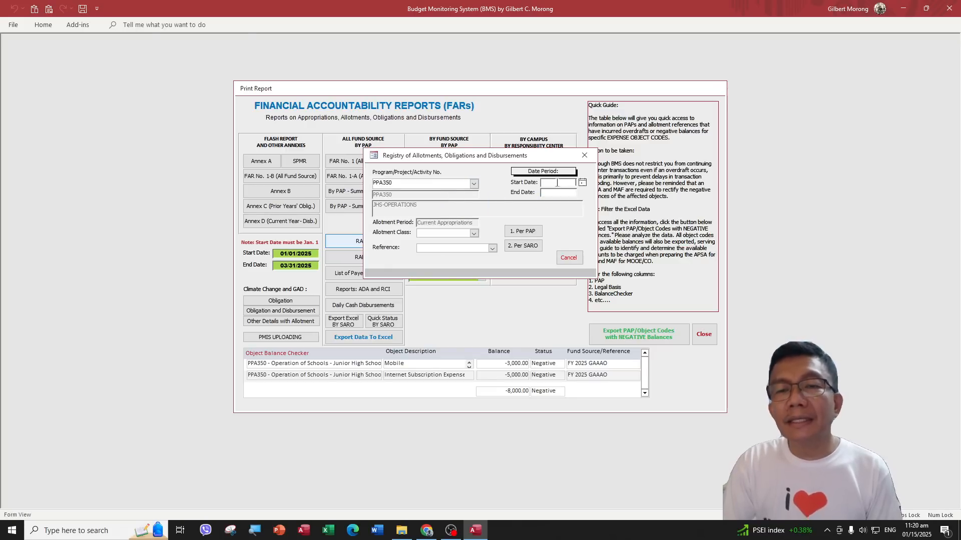
{"action": "left_click", "coordinate": [667, 167]}
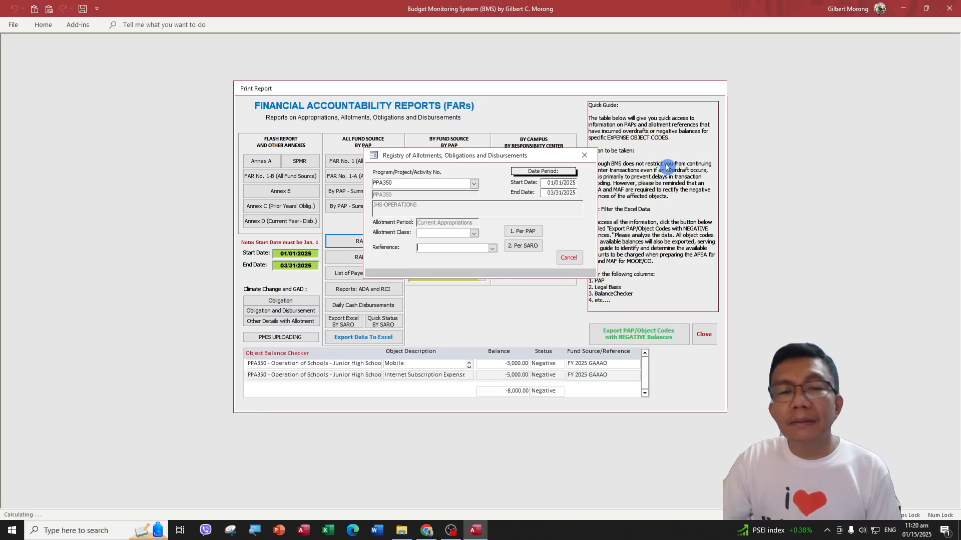
{"action": "left_click", "coordinate": [473, 233]}
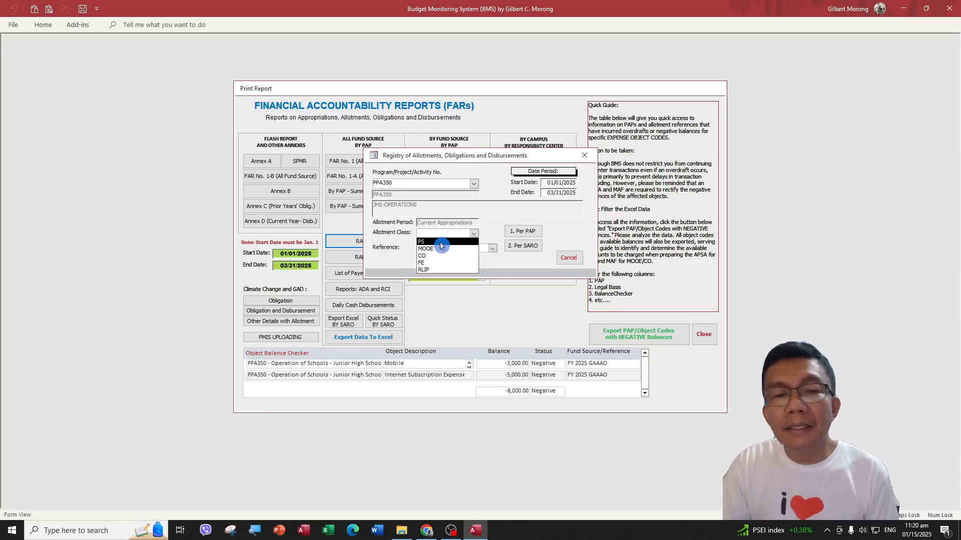
{"action": "left_click", "coordinate": [441, 243]}
{"action": "left_click", "coordinate": [476, 248]}
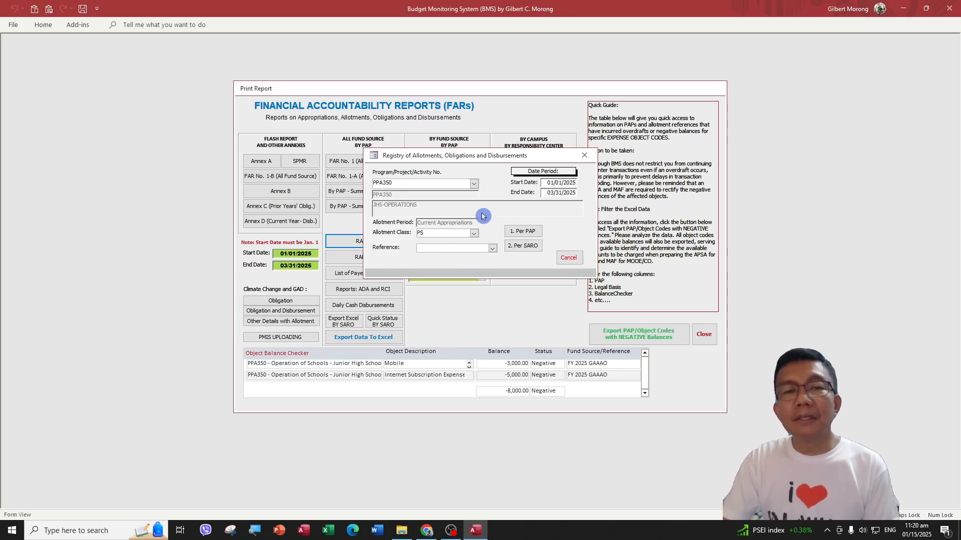
{"action": "left_click", "coordinate": [519, 234]}
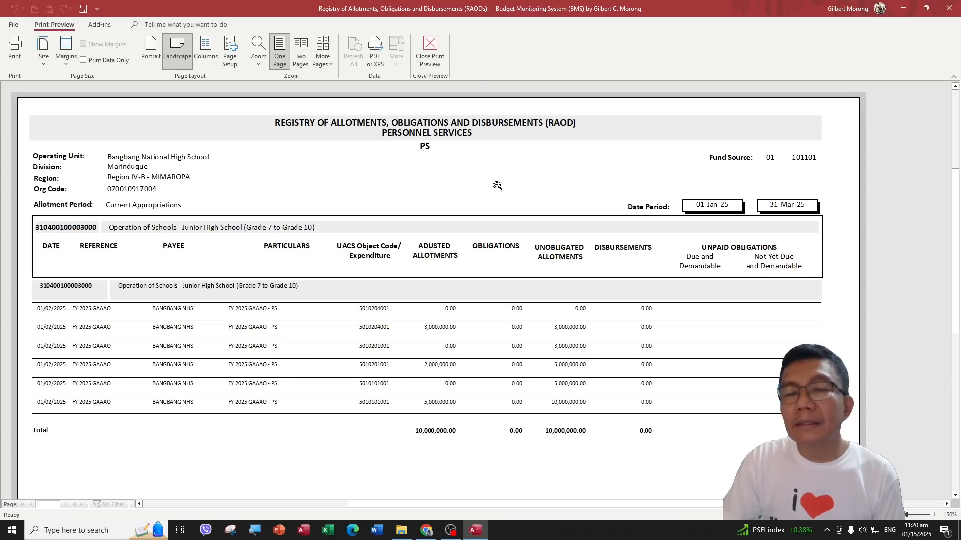
Step: Set the reference to FY 2025 GAAAO and preview the Personnel Services RAOD per SARO
{"action": "left_click", "coordinate": [432, 53]}
{"action": "left_click", "coordinate": [492, 248]}
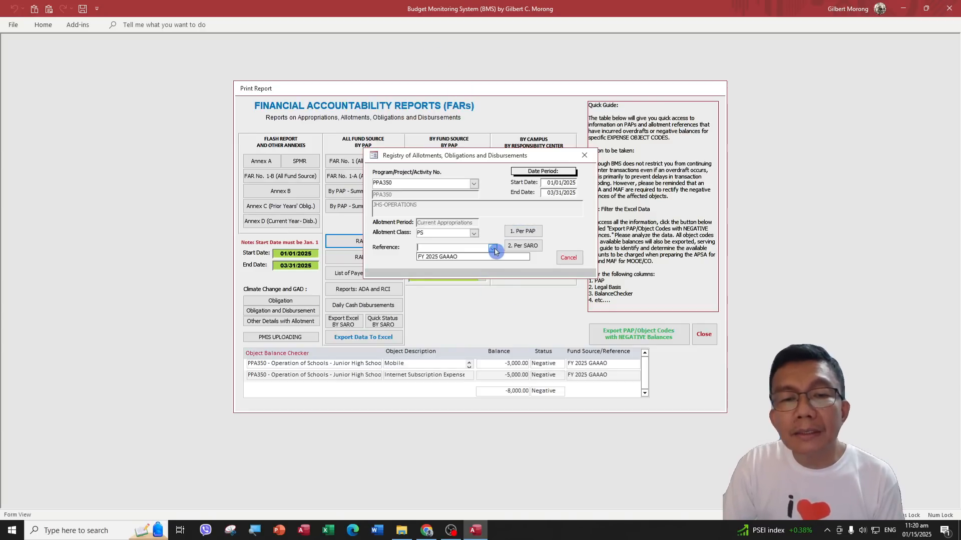
{"action": "left_click", "coordinate": [463, 257]}
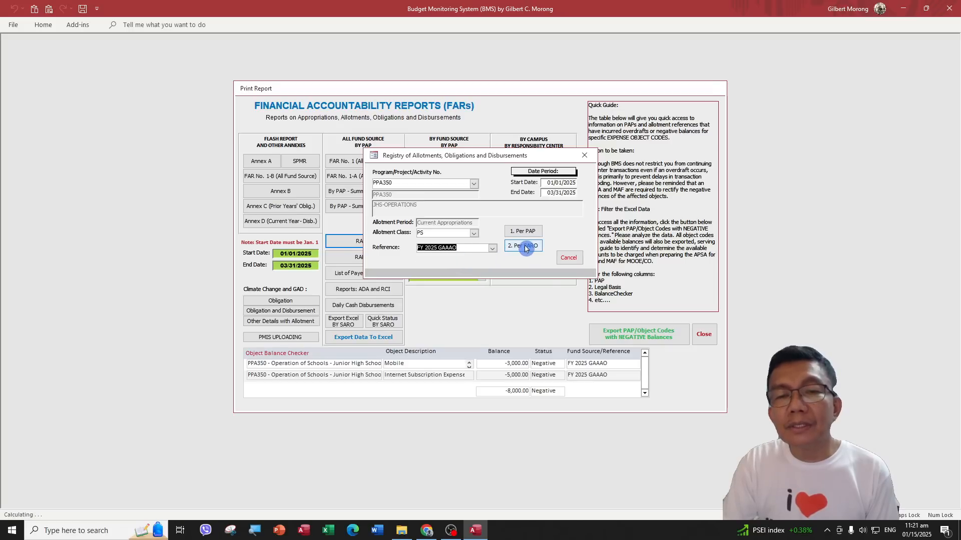
{"action": "left_click", "coordinate": [492, 249]}
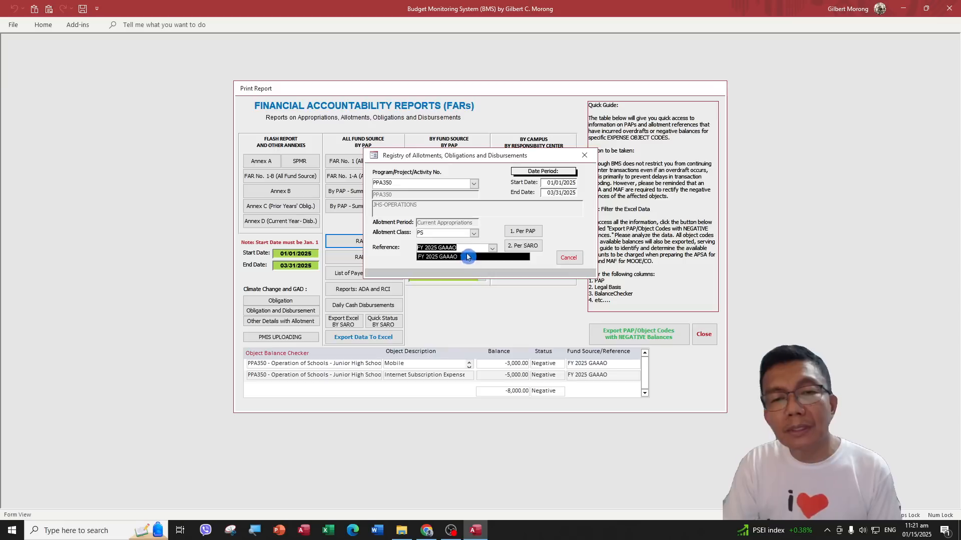
{"action": "left_click", "coordinate": [468, 250]}
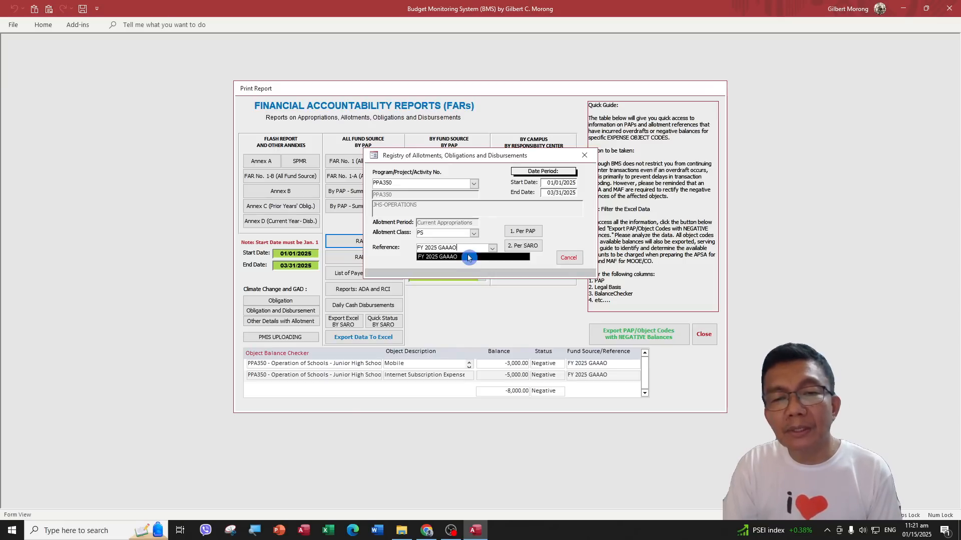
{"action": "left_click", "coordinate": [492, 248]}
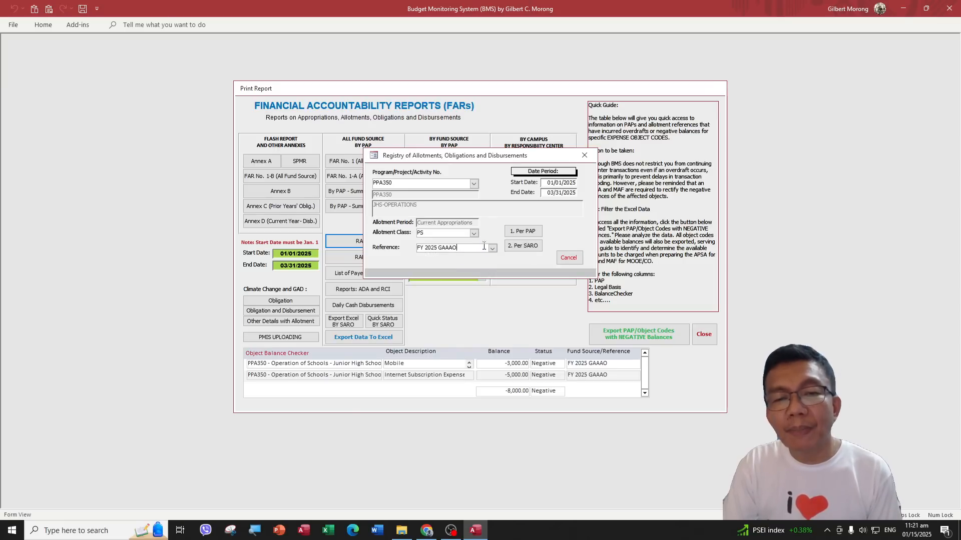
{"action": "left_click", "coordinate": [523, 246]}
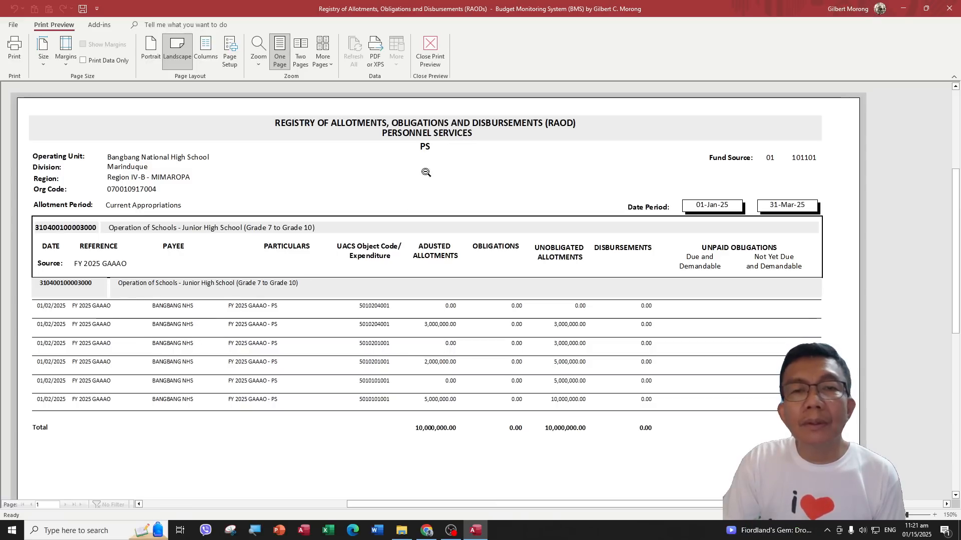
{"action": "left_click", "coordinate": [431, 55]}
{"action": "left_click", "coordinate": [476, 235]}
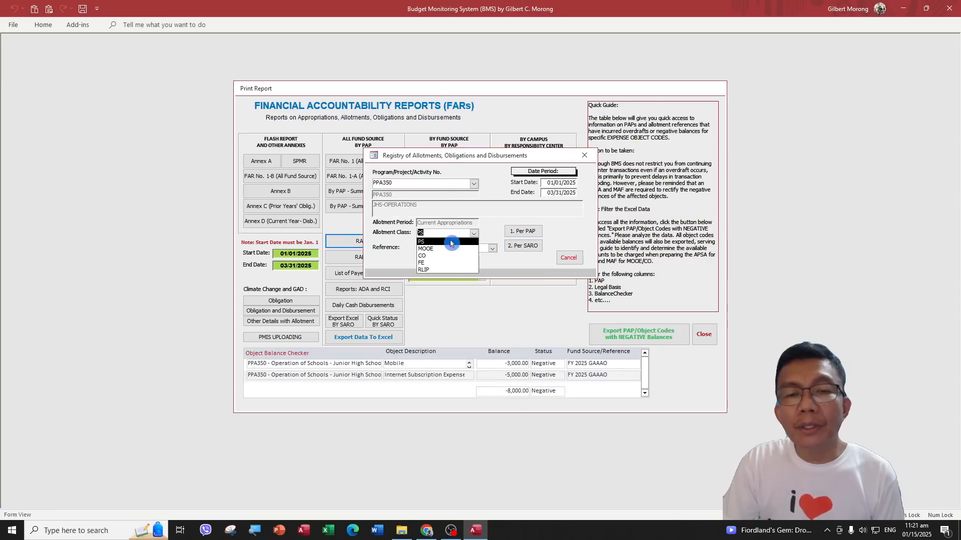
Step: Switch the allotment class to MOOE, review its RAOD per SARO, then cancel the options
{"action": "left_click", "coordinate": [429, 250]}
{"action": "left_click", "coordinate": [520, 247]}
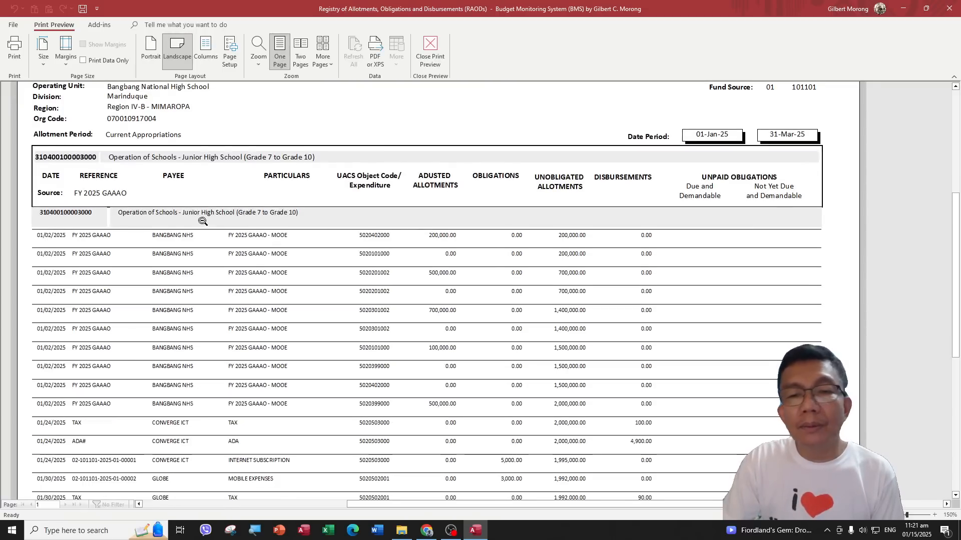
{"action": "scroll", "coordinate": [246, 216], "scroll_direction": "down", "scroll_amount": 3}
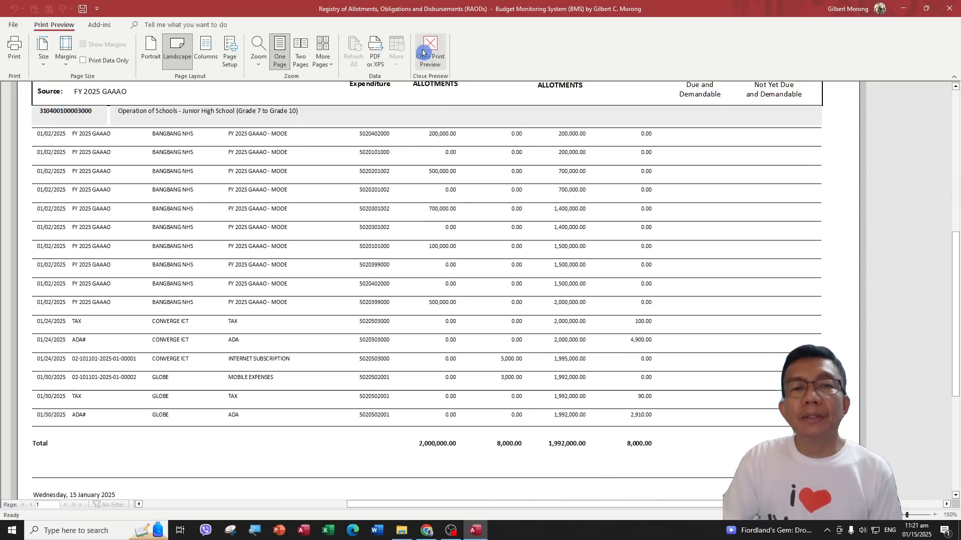
{"action": "scroll", "coordinate": [156, 215], "scroll_direction": "up", "scroll_amount": 3}
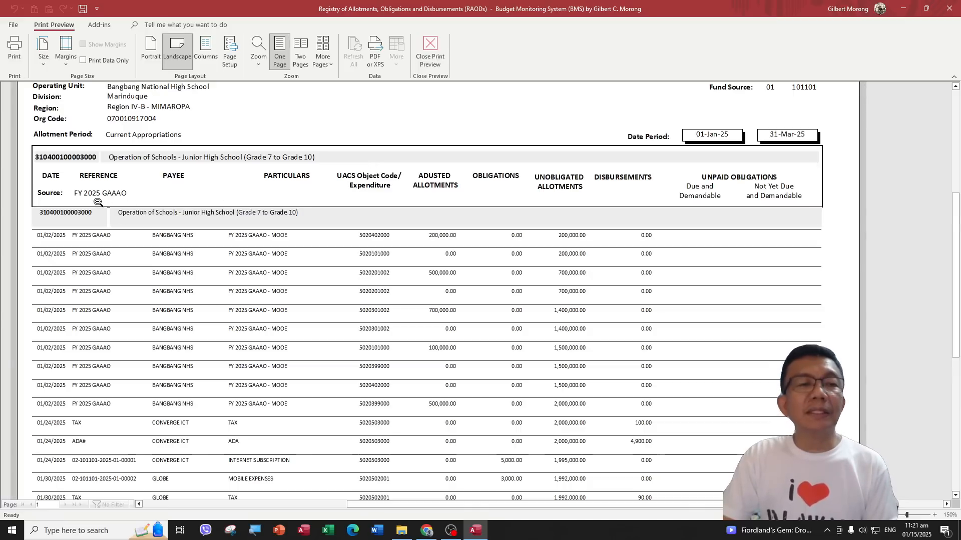
{"action": "scroll", "coordinate": [102, 200], "scroll_direction": "up", "scroll_amount": 2}
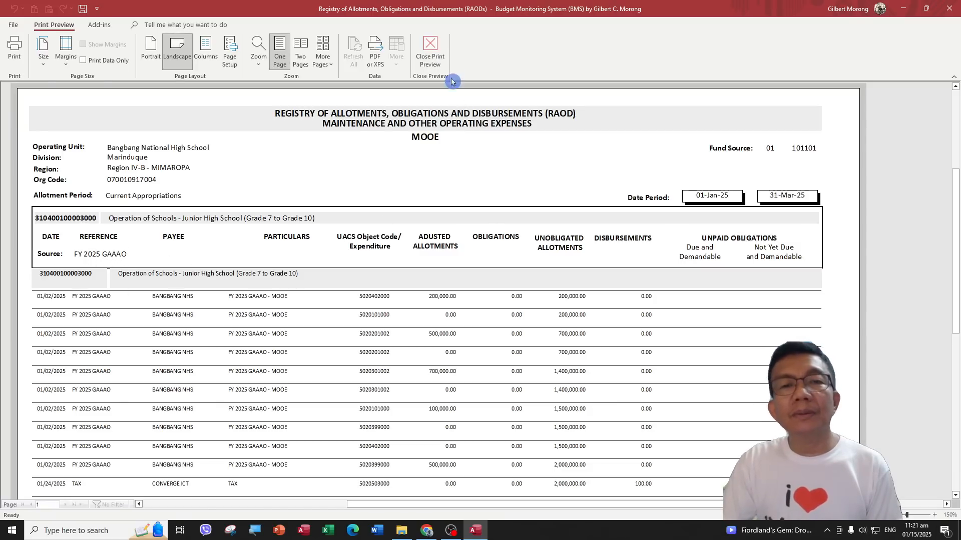
{"action": "left_click", "coordinate": [430, 50]}
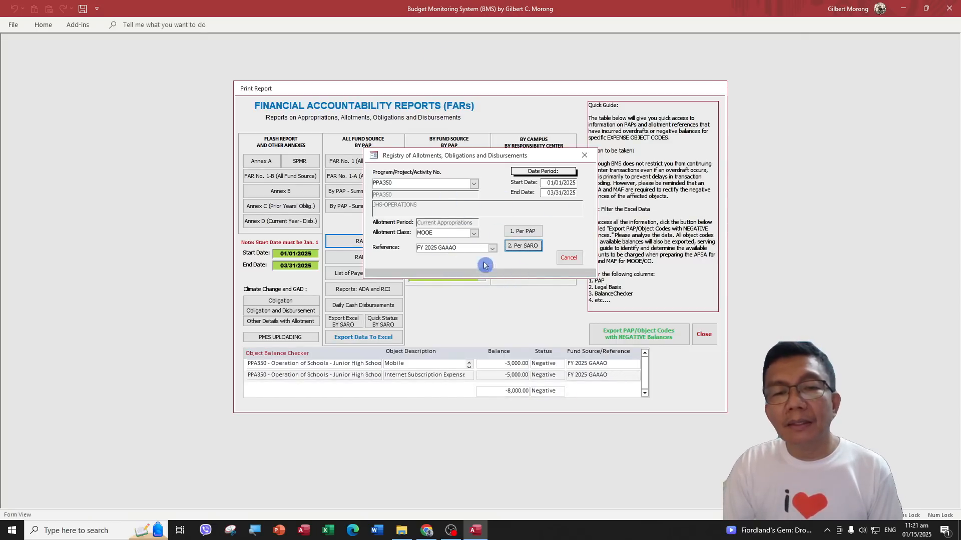
{"action": "left_click", "coordinate": [569, 260]}
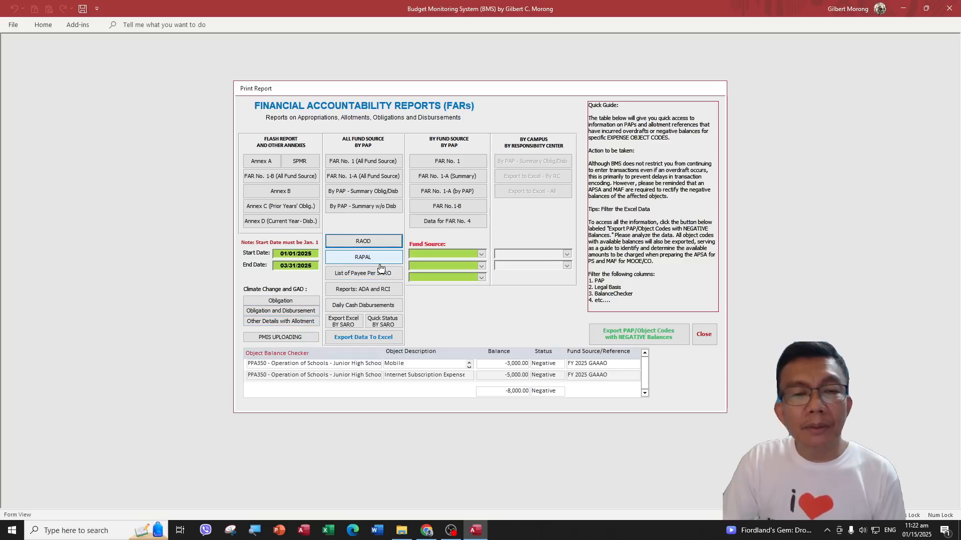
Step: Open ORS data entry at the GLOBE mobile expenses record and show its CC/GAD tagging list
{"action": "left_click", "coordinate": [703, 334]}
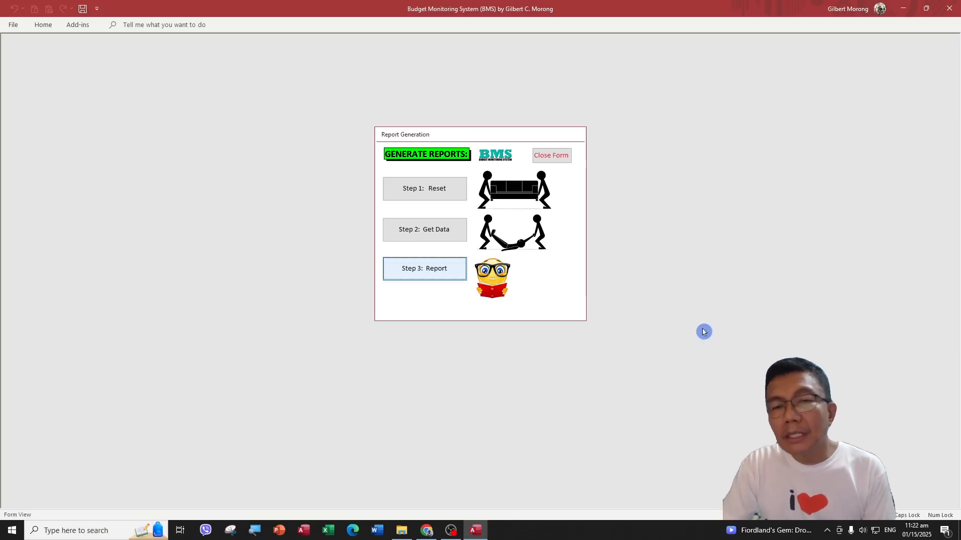
{"action": "left_click", "coordinate": [551, 156]}
{"action": "left_click", "coordinate": [391, 232]}
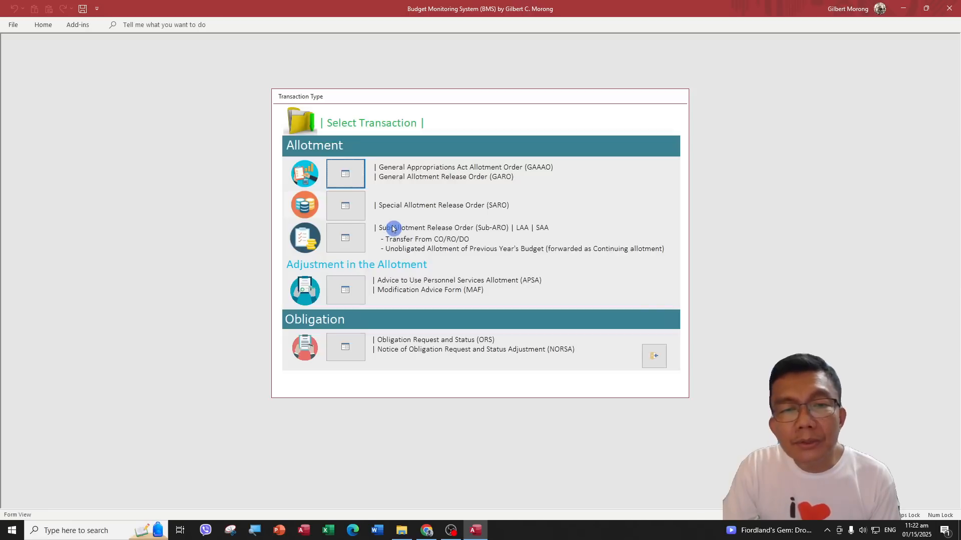
{"action": "left_click", "coordinate": [361, 343]}
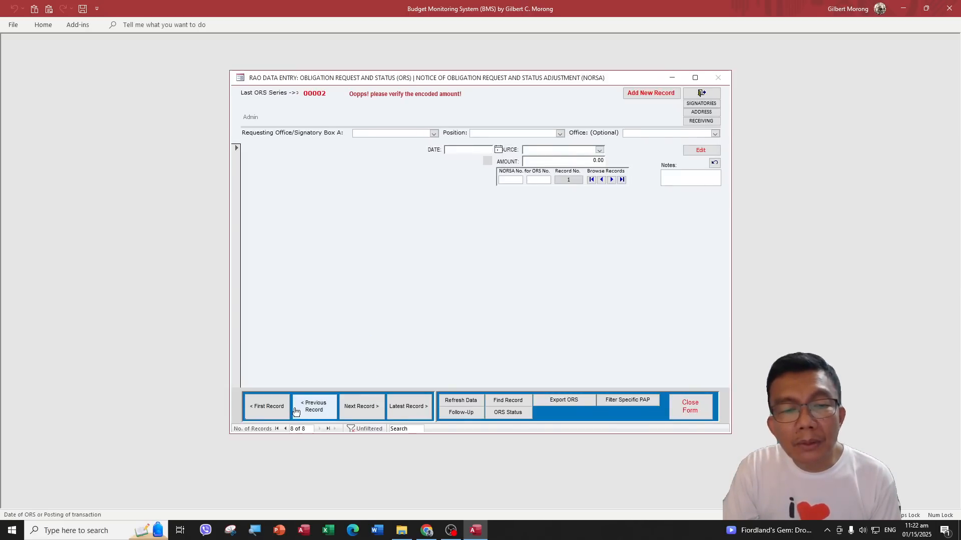
{"action": "left_click", "coordinate": [300, 410]}
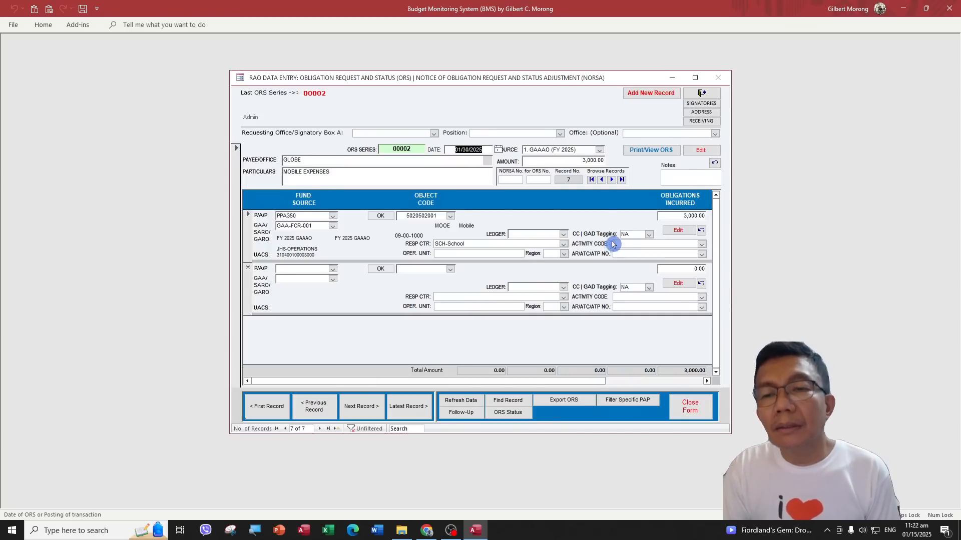
{"action": "left_click", "coordinate": [649, 235]}
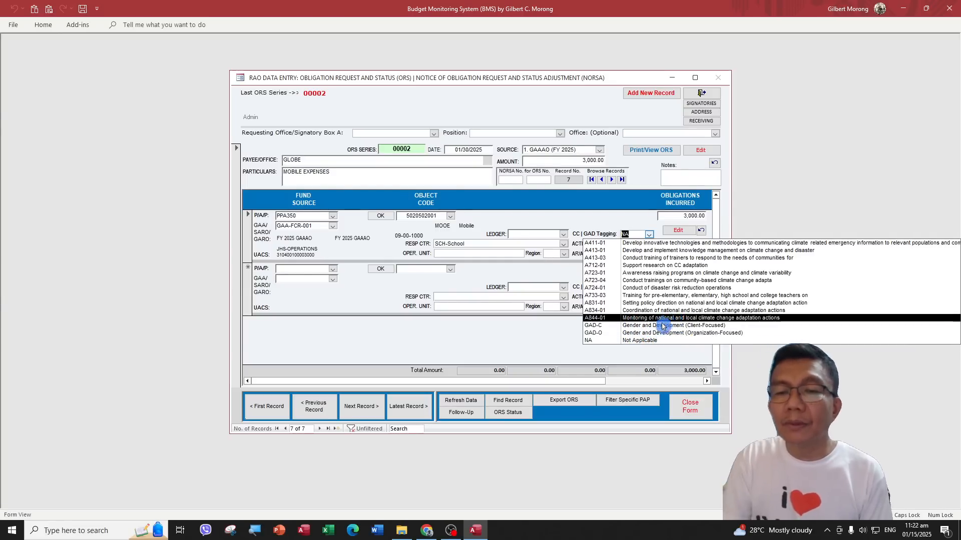
Step: Keep the tagging at NA and try the GAD ledger entry, then discard it
{"action": "left_click", "coordinate": [595, 219]}
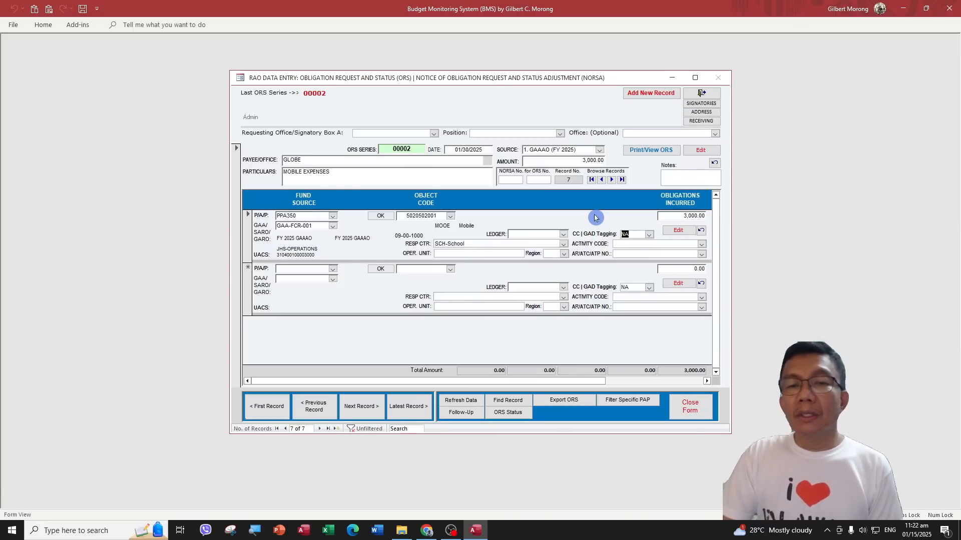
{"action": "left_click", "coordinate": [563, 235]}
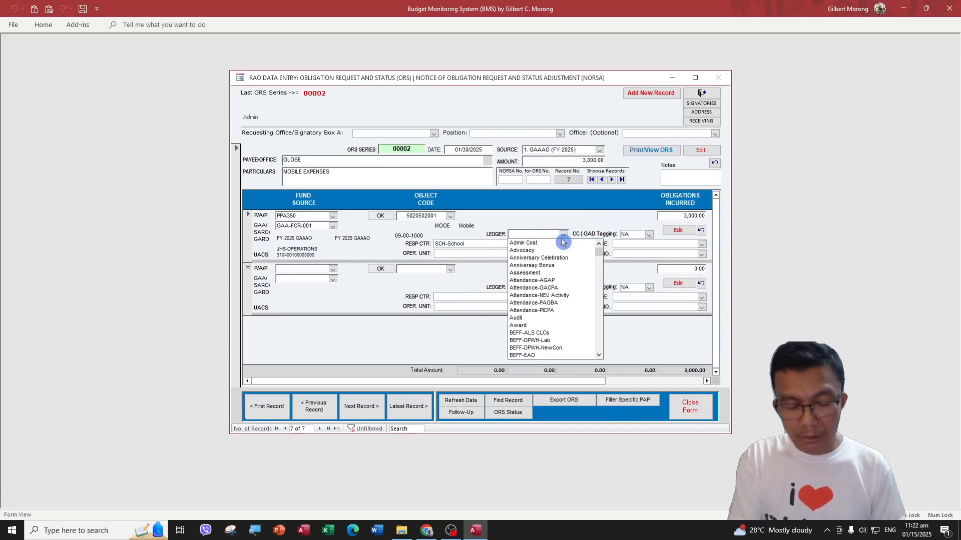
{"action": "type", "text": "GAD-CO Funded"}
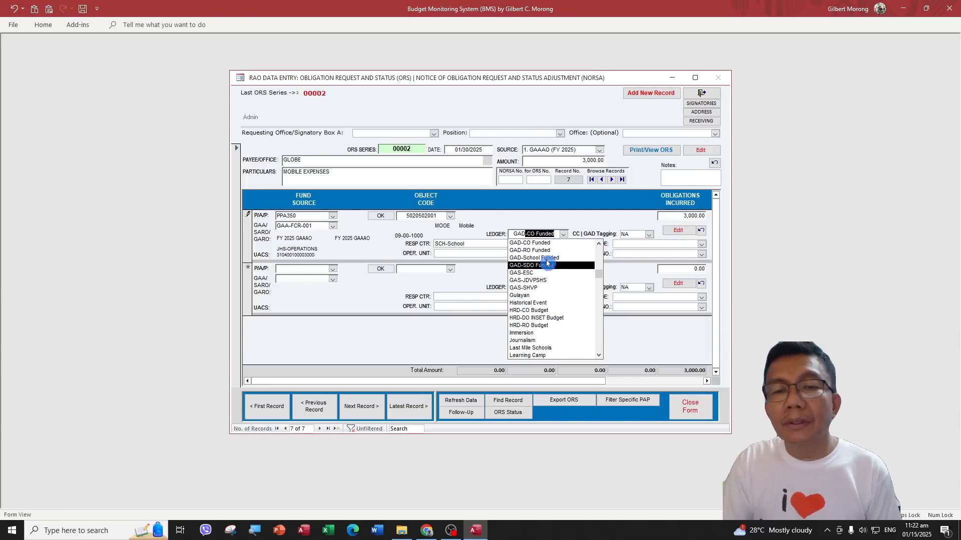
{"action": "left_click", "coordinate": [548, 219]}
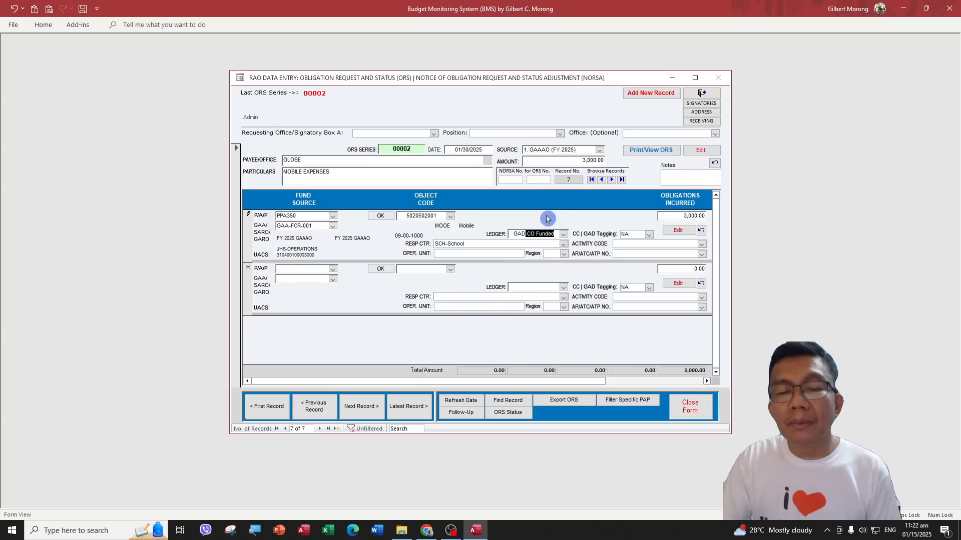
{"action": "key", "text": "Escape"}
Step: Check the responsibility centre choices and both obligation lines unchanged, then close the ORS form
{"action": "left_click", "coordinate": [536, 243]}
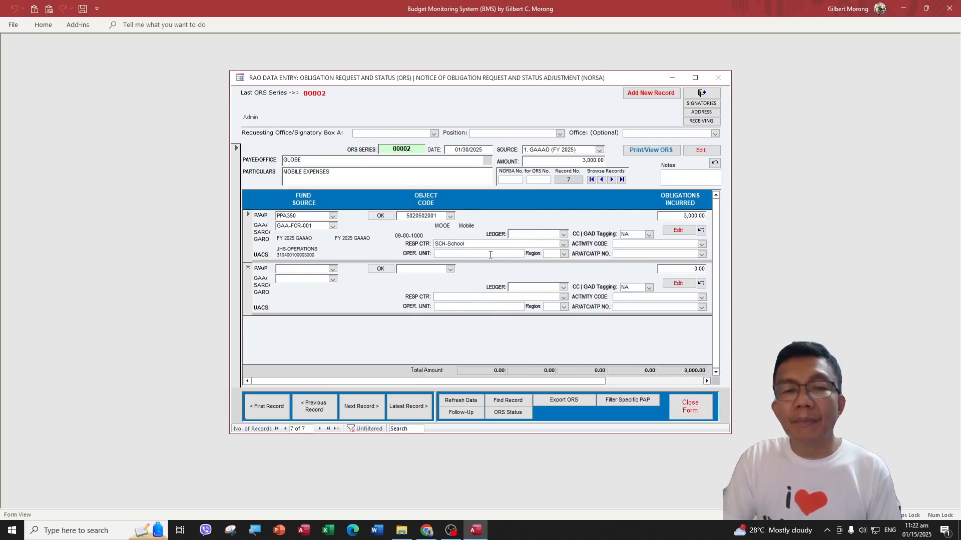
{"action": "left_click", "coordinate": [562, 245]}
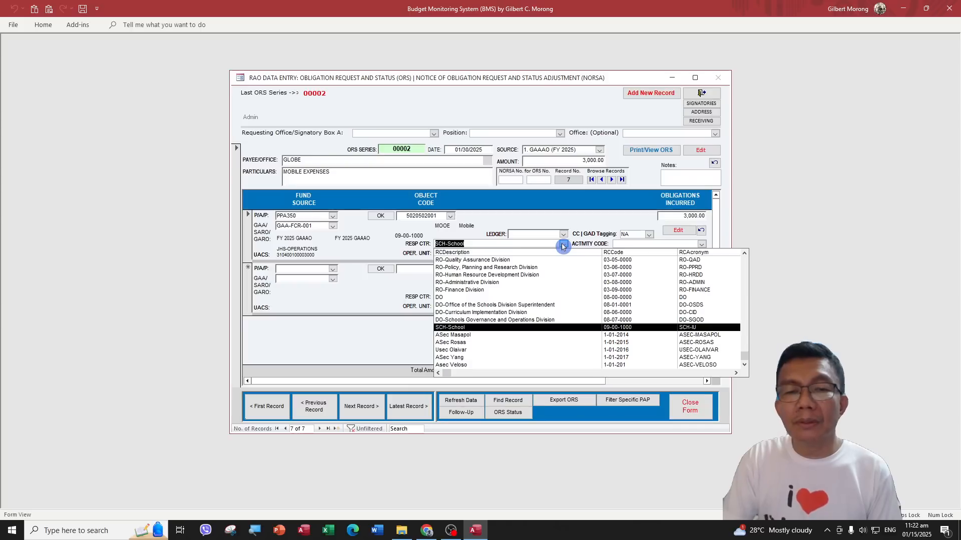
{"action": "scroll", "coordinate": [542, 320], "scroll_direction": "up", "scroll_amount": 5}
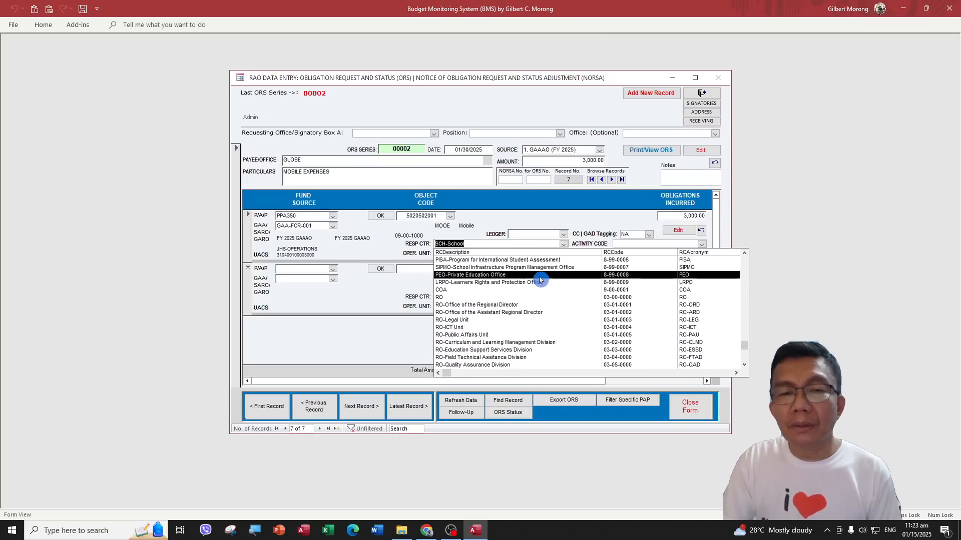
{"action": "left_click", "coordinate": [541, 222]}
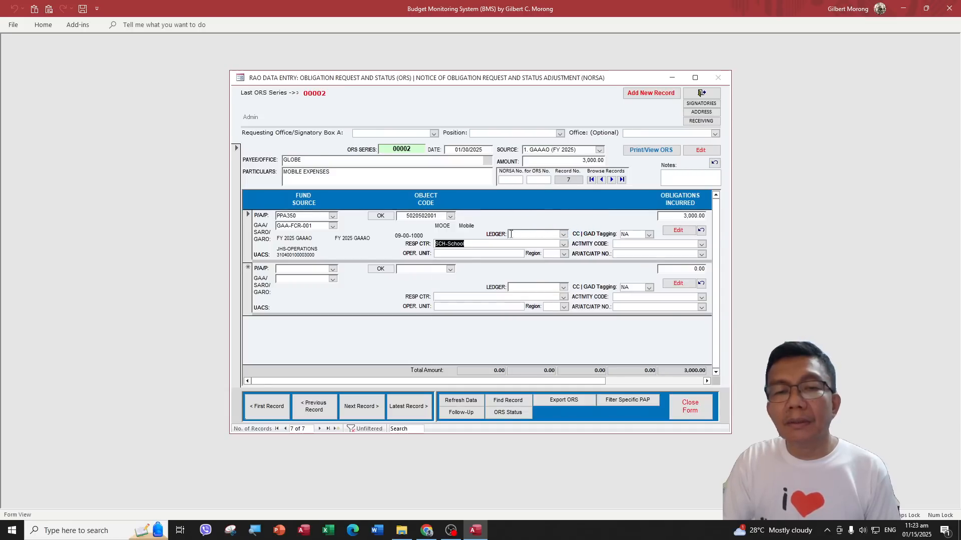
{"action": "left_click", "coordinate": [426, 268]}
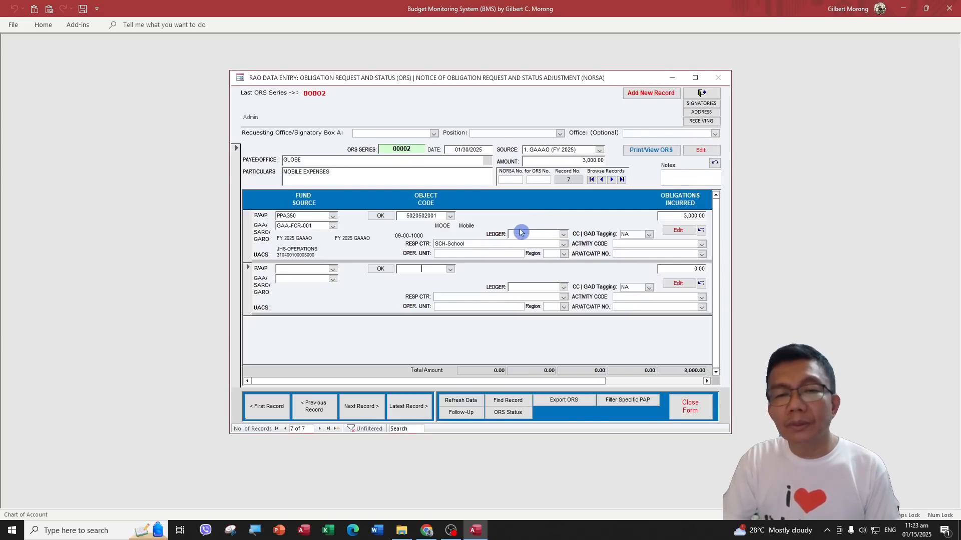
{"action": "left_click", "coordinate": [472, 254]}
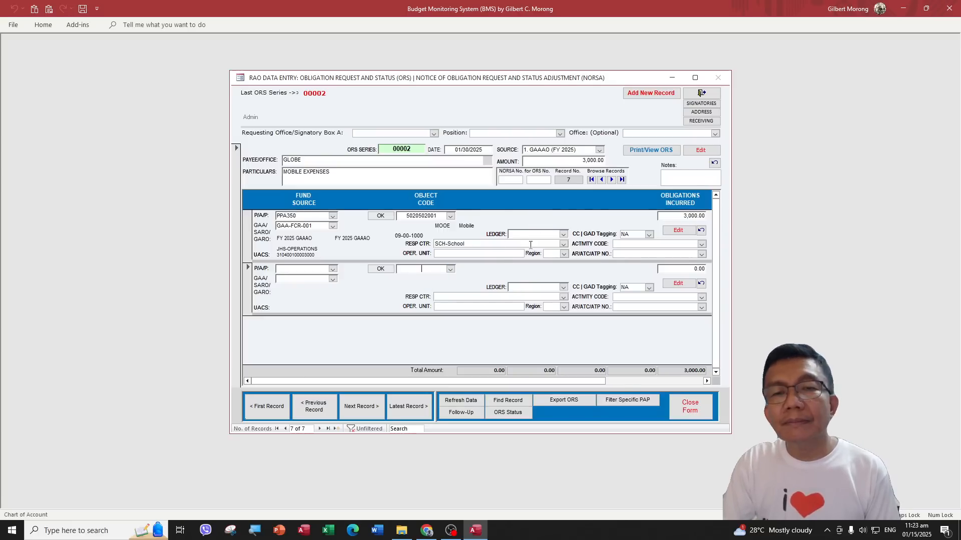
{"action": "left_click", "coordinate": [690, 406]}
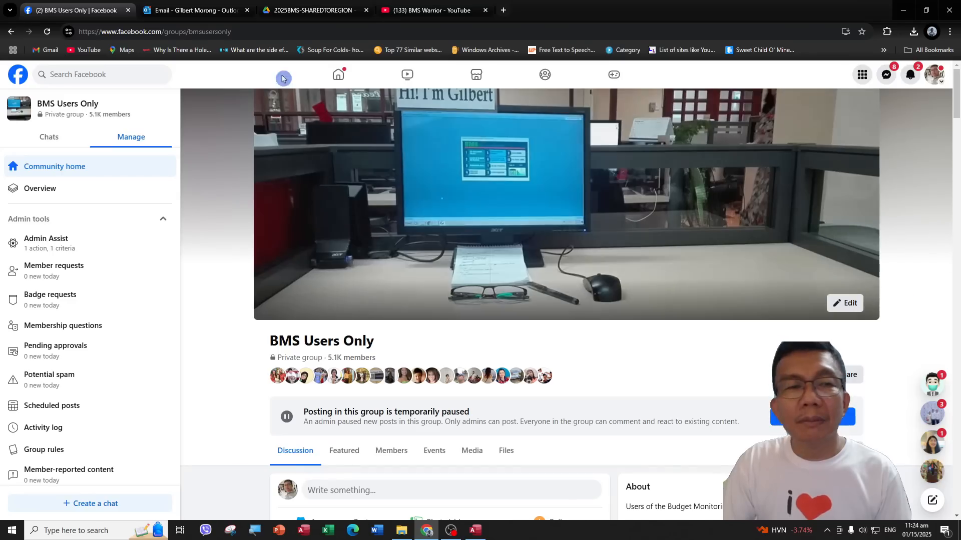
Step: Leave the BMS Users Only group for the BMS Warrior channel's Videos tab of BMS tutorials
{"action": "scroll", "coordinate": [311, 232], "scroll_direction": "down", "scroll_amount": 5}
{"action": "scroll", "coordinate": [295, 250], "scroll_direction": "up", "scroll_amount": 5}
{"action": "left_click", "coordinate": [429, 10]}
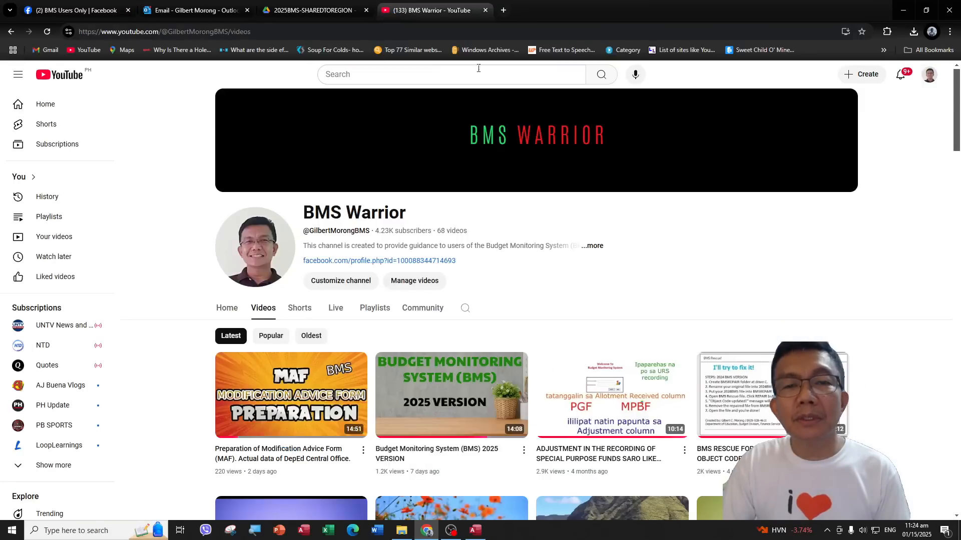